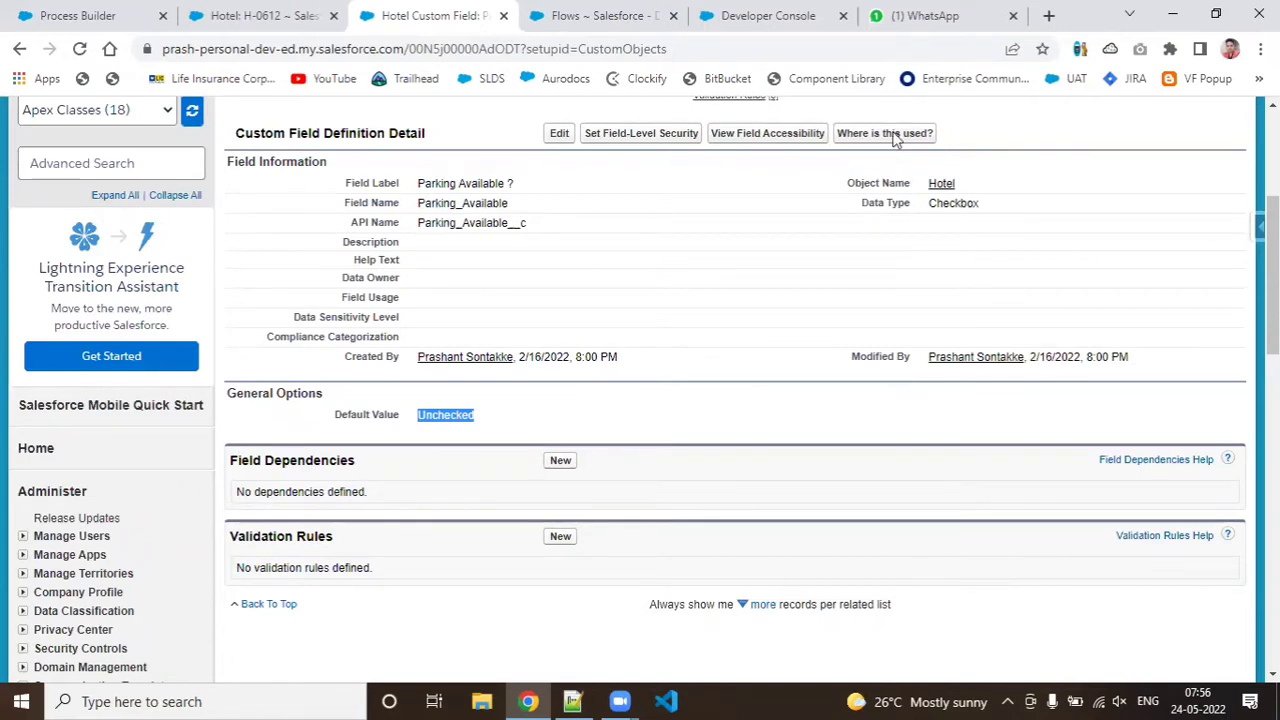
Step: Clone the To Set Hotel Type process as a version of the current process and open its existing criteria
left_click(52, 12)
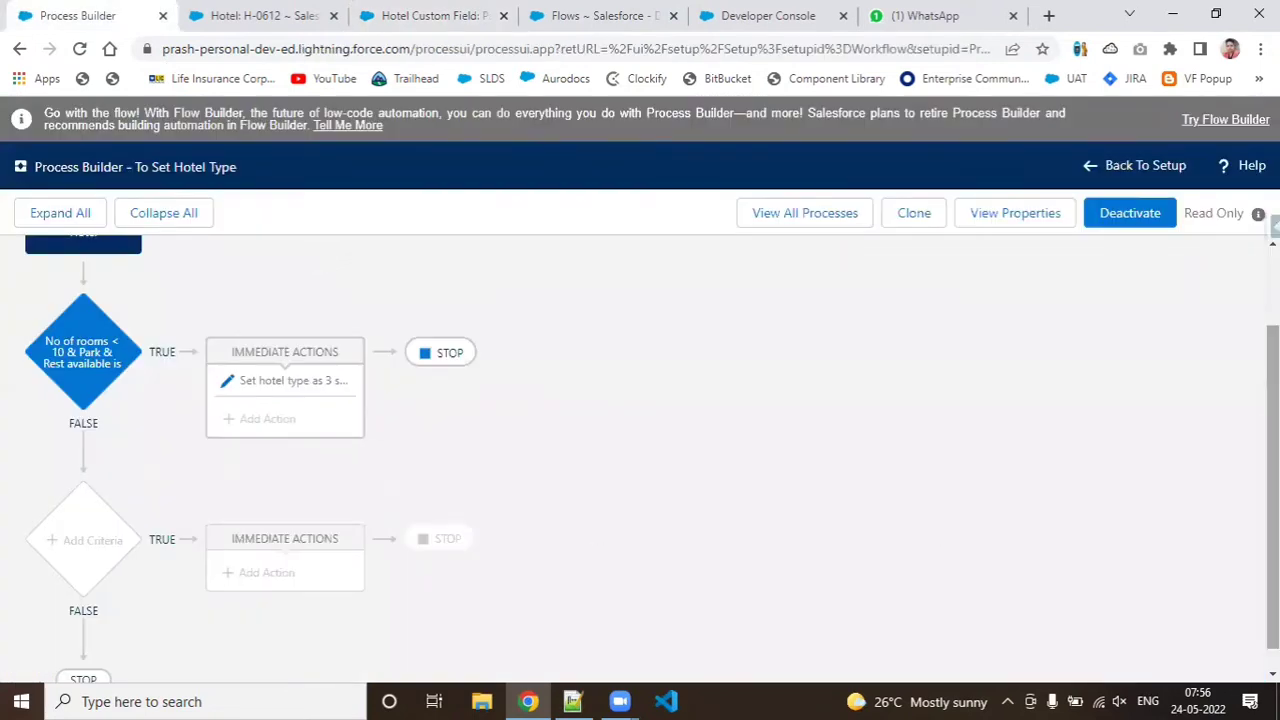
scroll(640, 455, "up", 1)
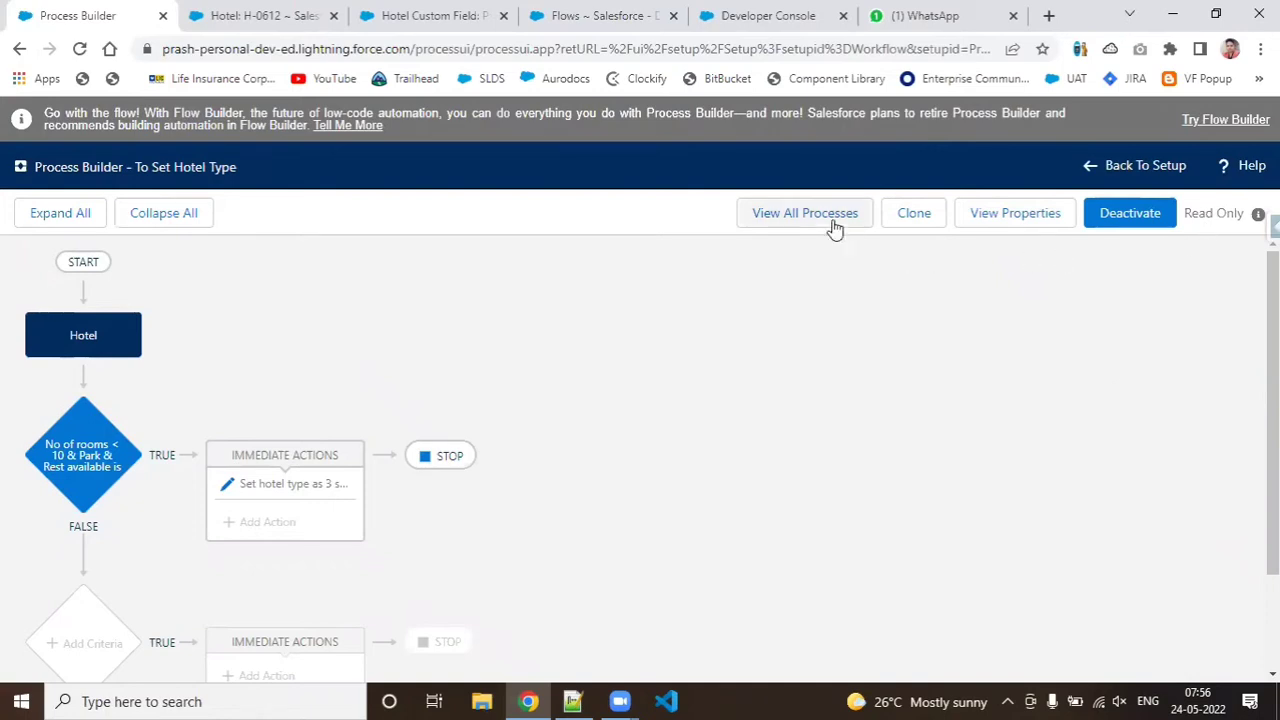
left_click(907, 216)
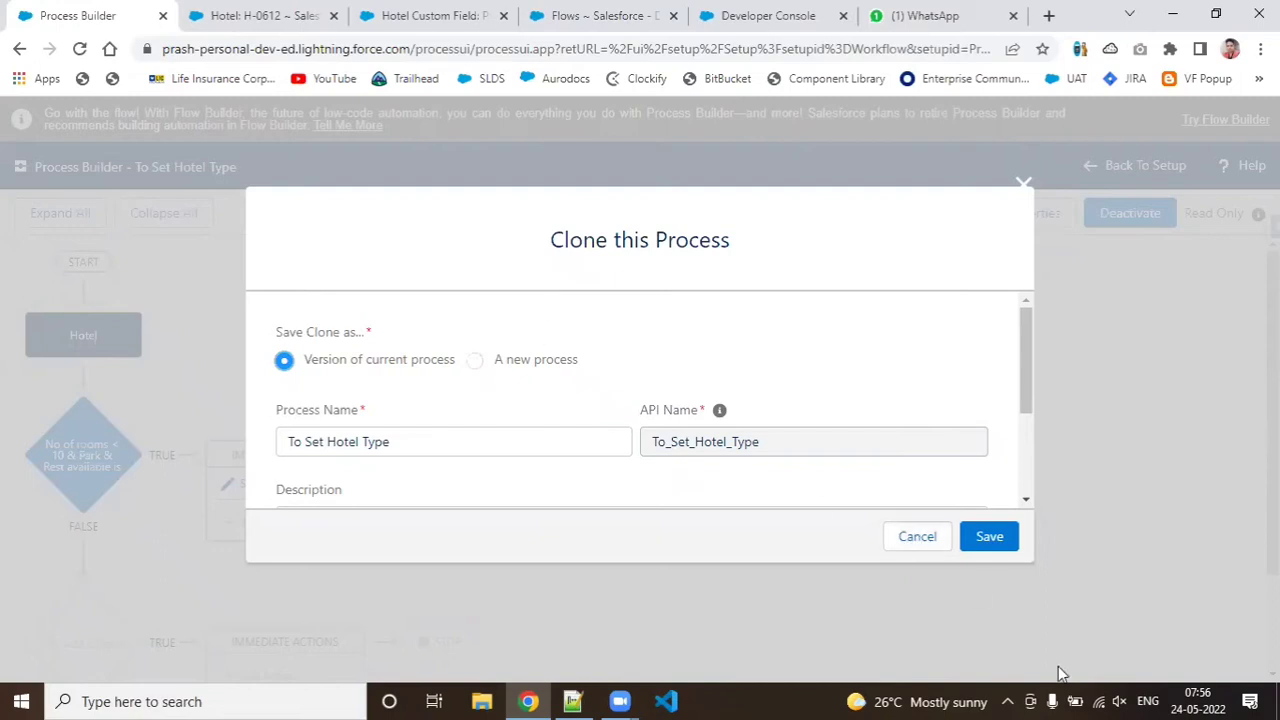
left_click(945, 537)
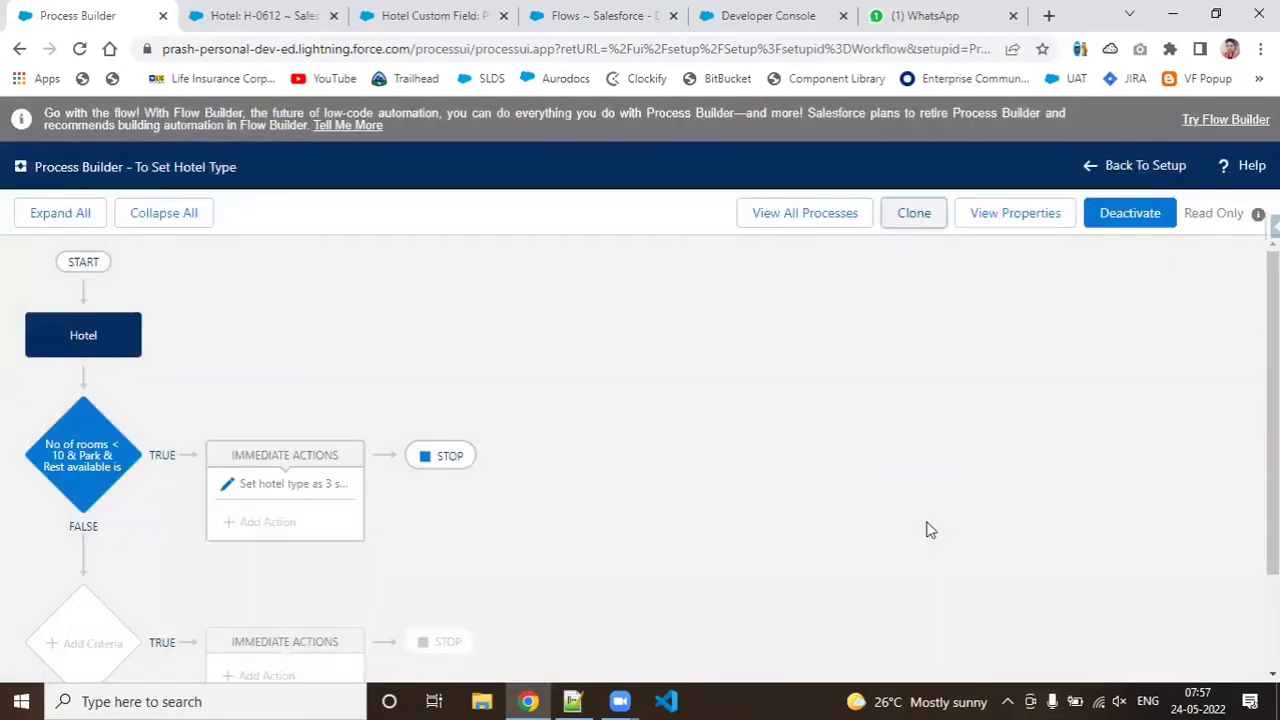
left_click(915, 221)
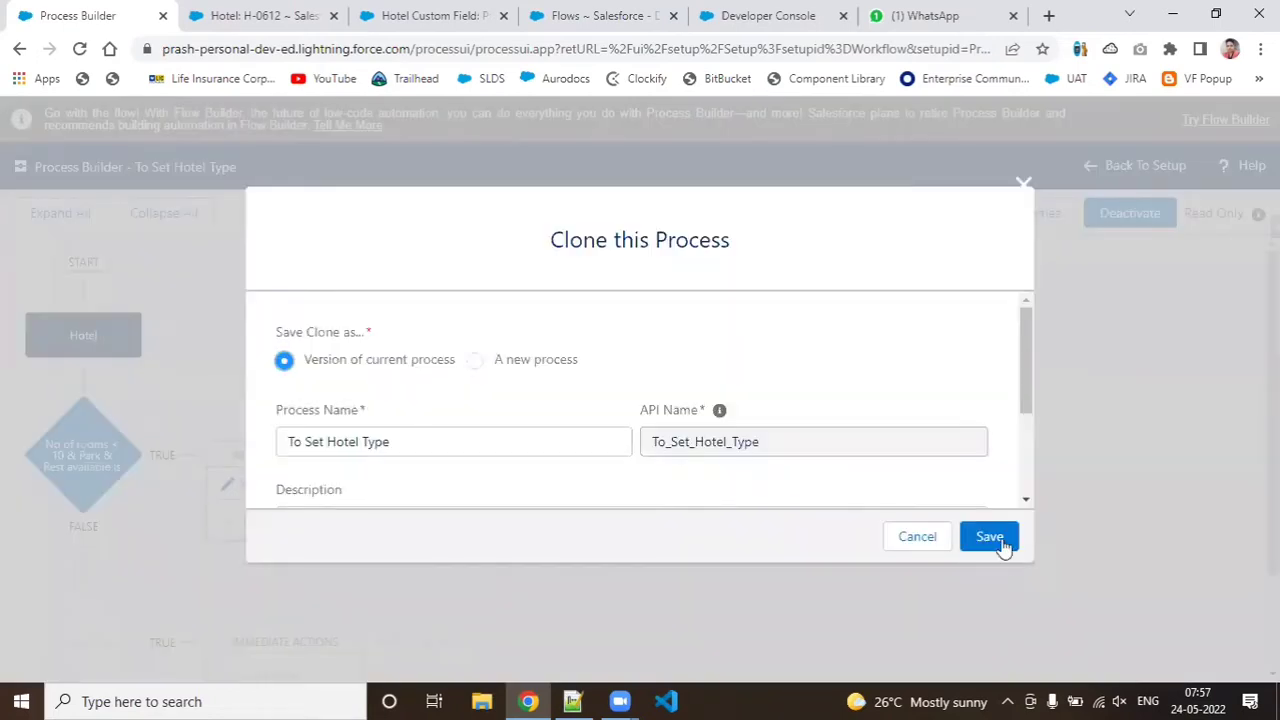
left_click(1003, 541)
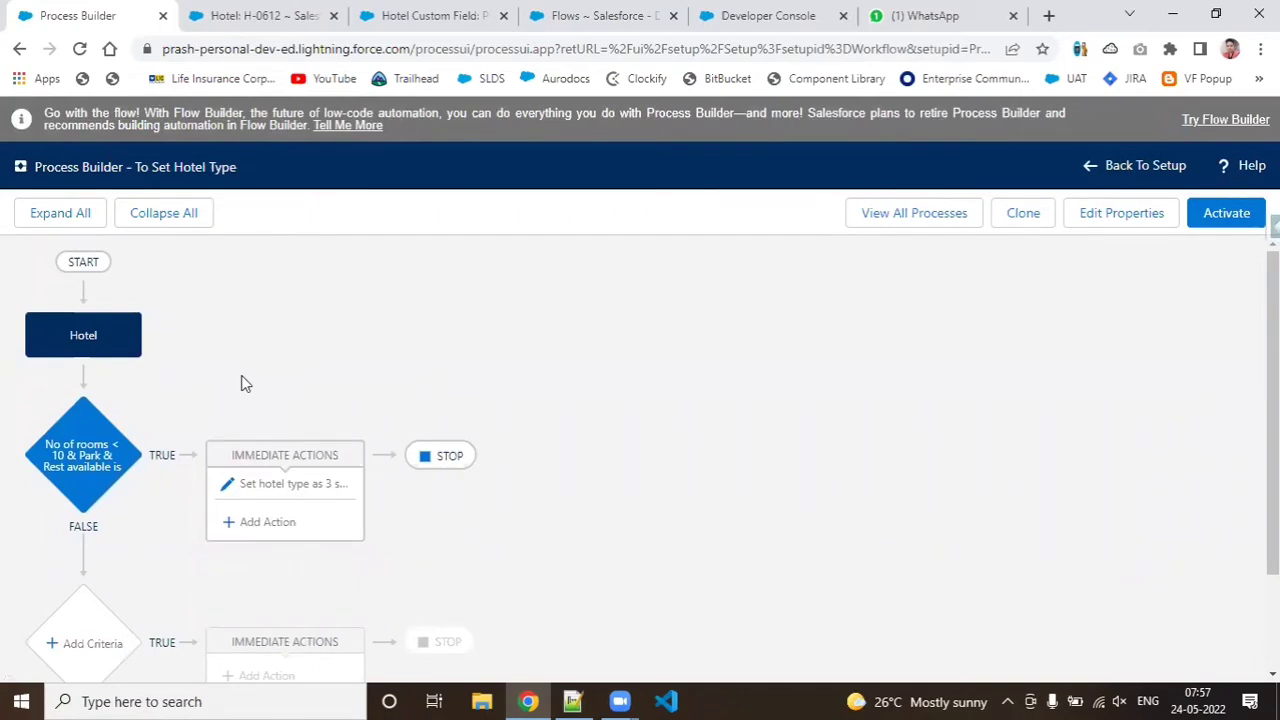
left_click(88, 472)
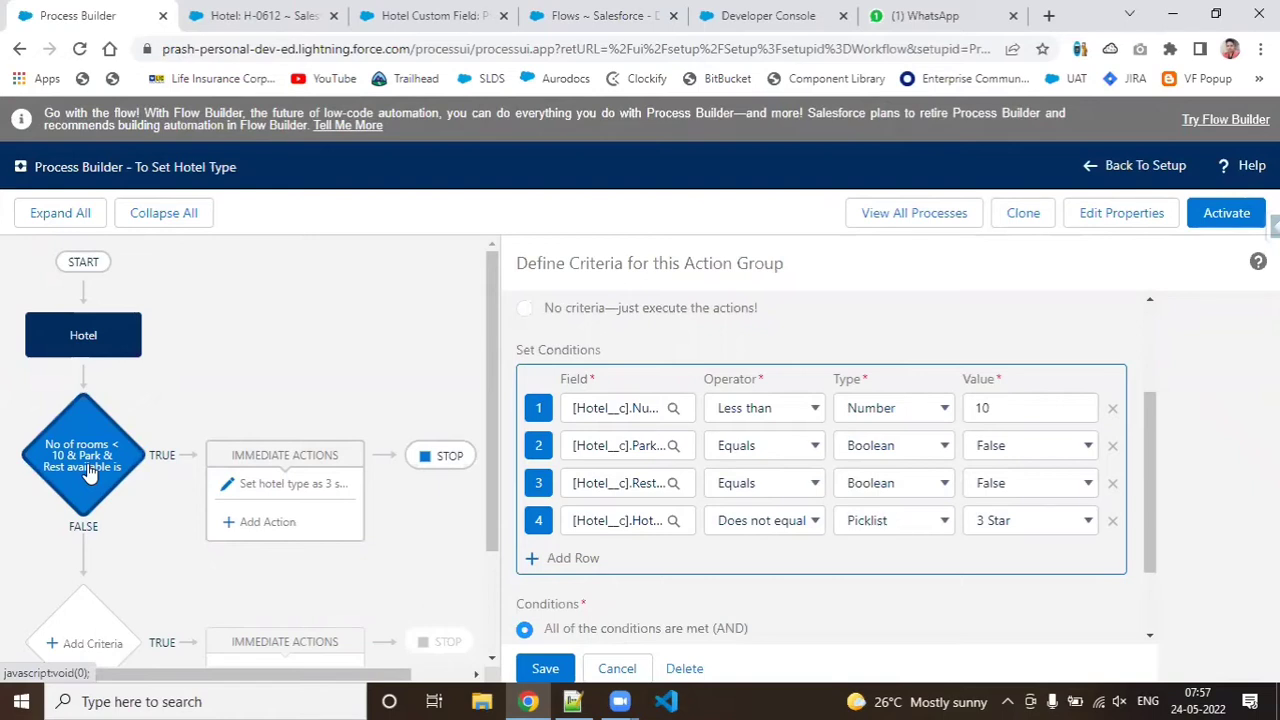
Step: Switch to Notepad++ and examine the hotel type assignment at the end of the new 3 notes
left_click(573, 700)
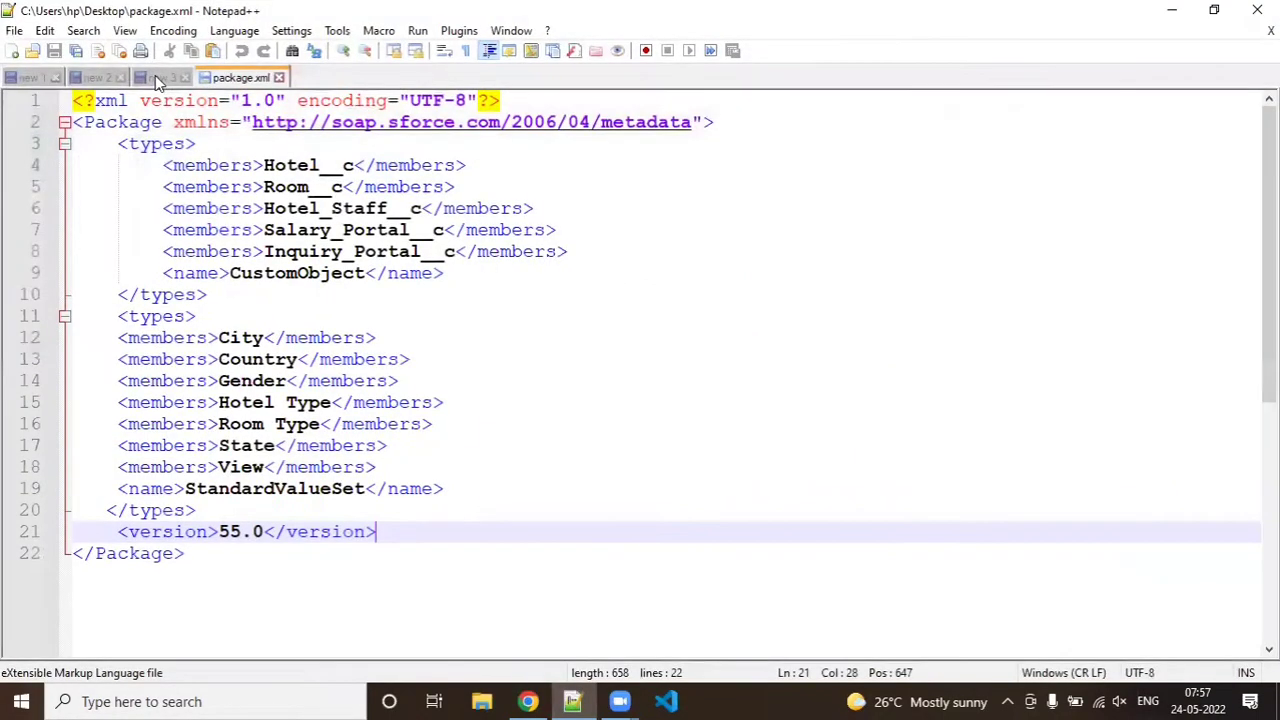
left_click(157, 79)
left_click(98, 79)
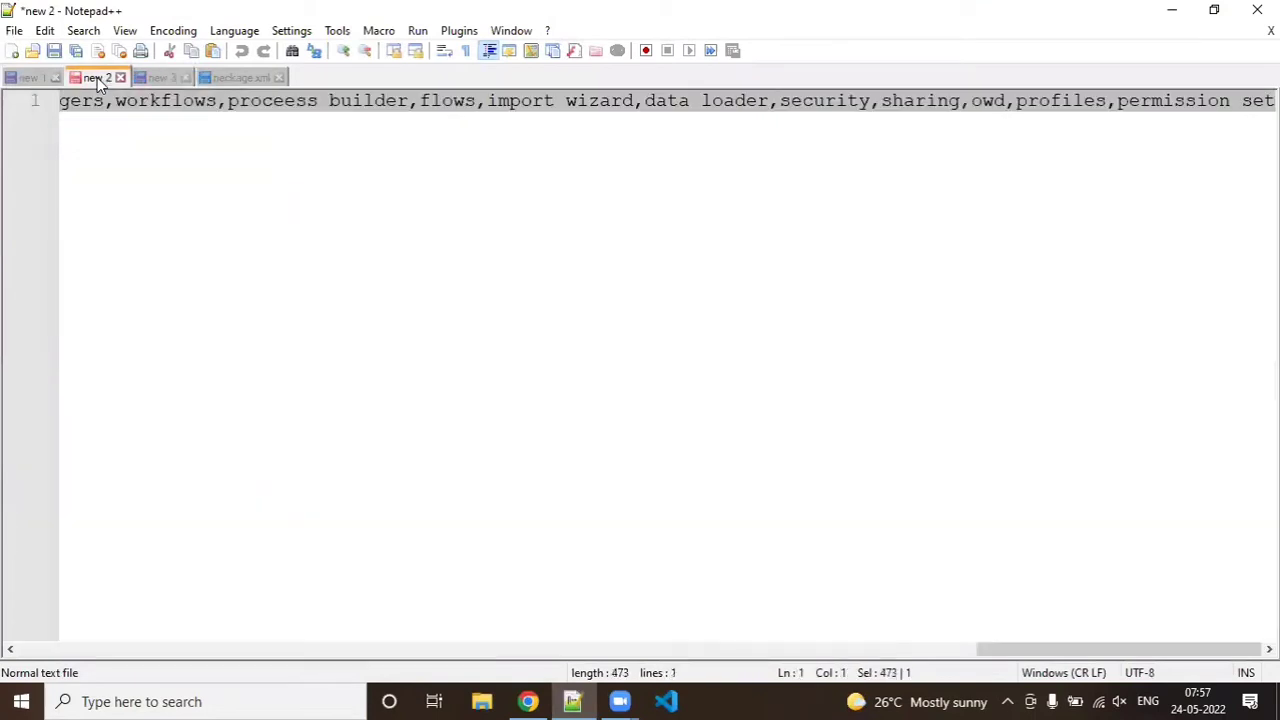
left_click(160, 78)
left_click(617, 404)
key("Down")
key("Down")
key("Down")
key("Down")
key("Down")
key("Down")
key("Down")
key("Down")
key("Down")
key("Down")
key("End")
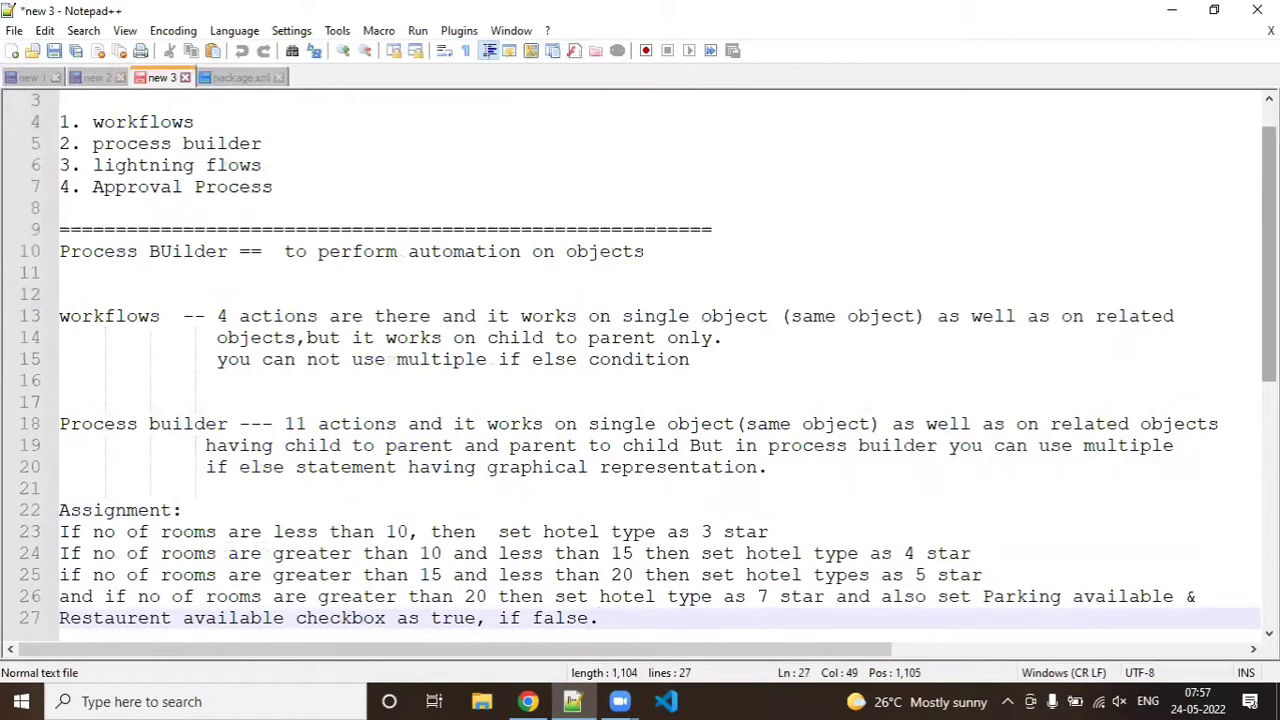
left_click_drag(1268, 260, 1268, 372)
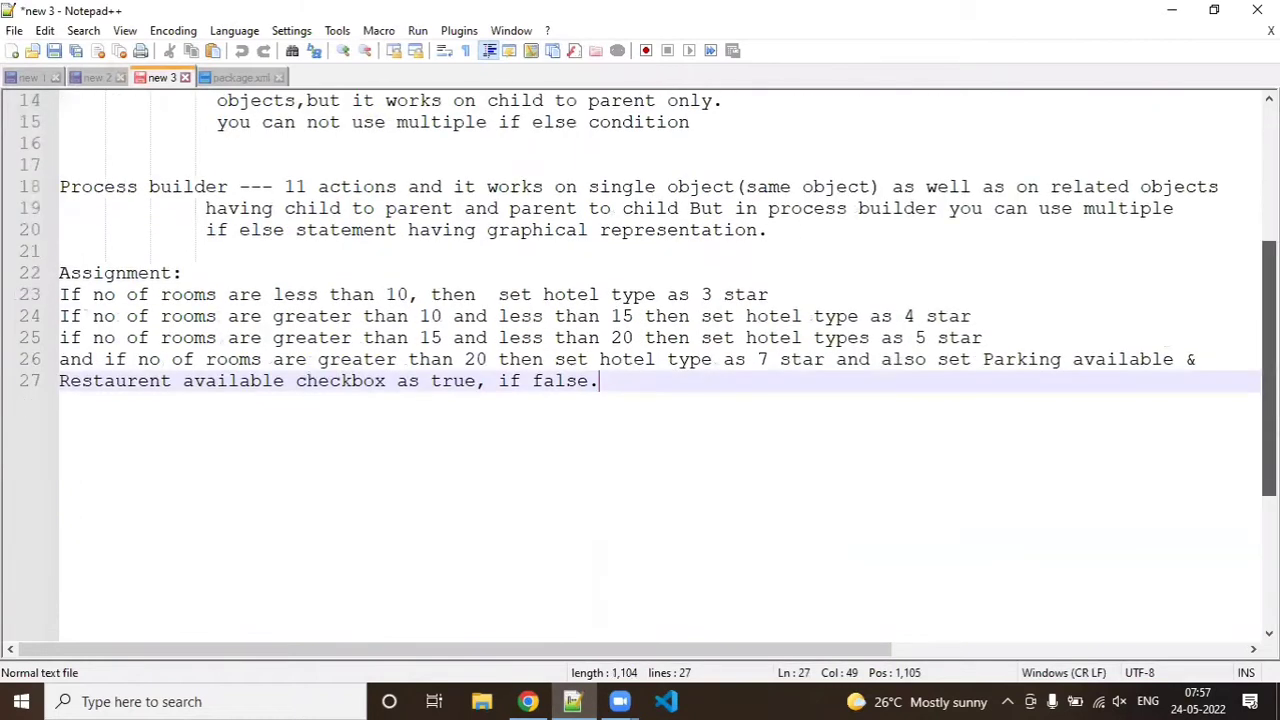
Step: Insert "and parking available& restaurent available is false" before "then" in the assignment's 3 star rule
left_click(428, 294)
type("and ")
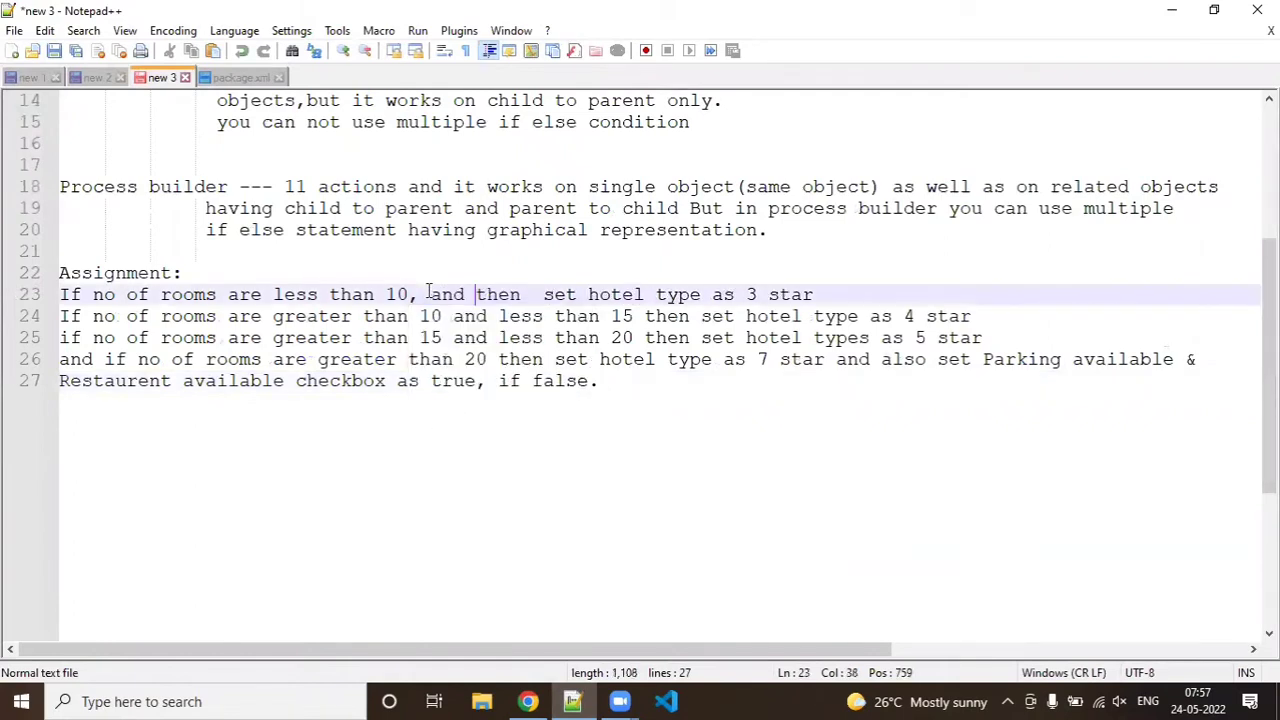
type("a")
key("BackSpace")
type("parking ava")
key("Return")
type("& restaurent ava")
key("Return")
type("o")
key("BackSpace")
type("is false ")
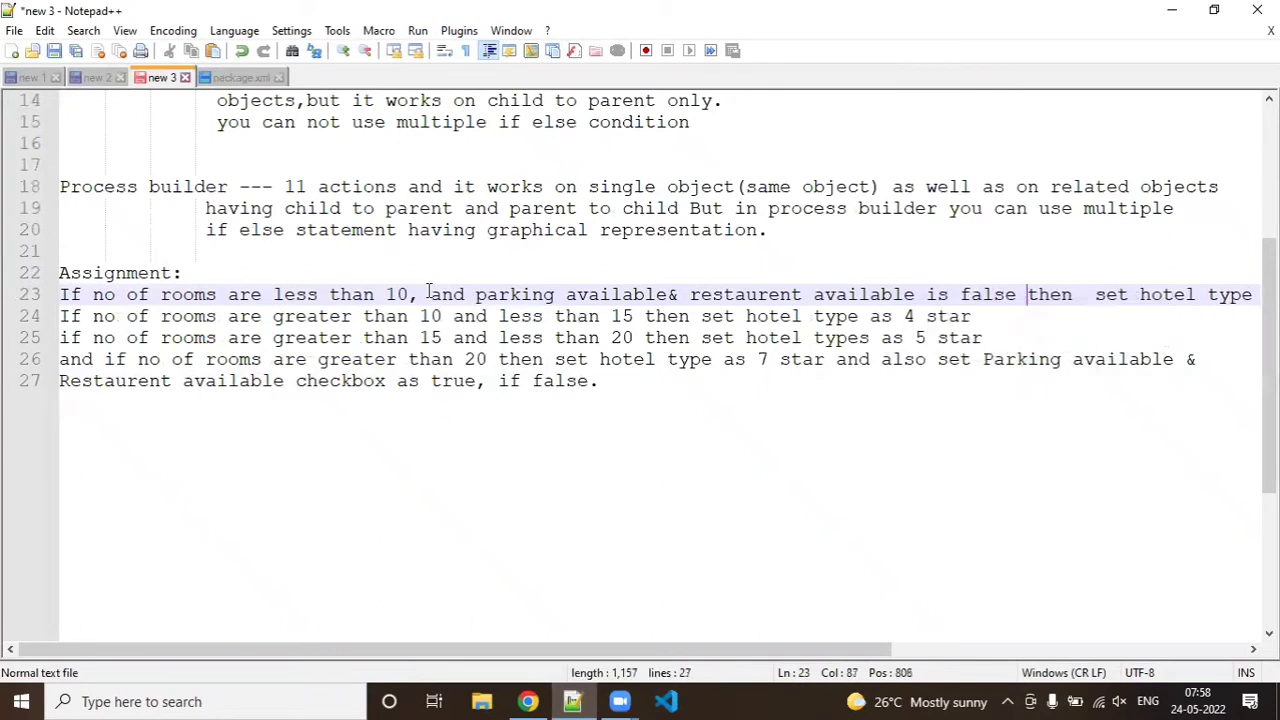
Step: Extend the 3 star rule with "and" plus "Hotel type not equal to 3 star" on a second line before "then"
type("and")
key("Return")
key("Return")
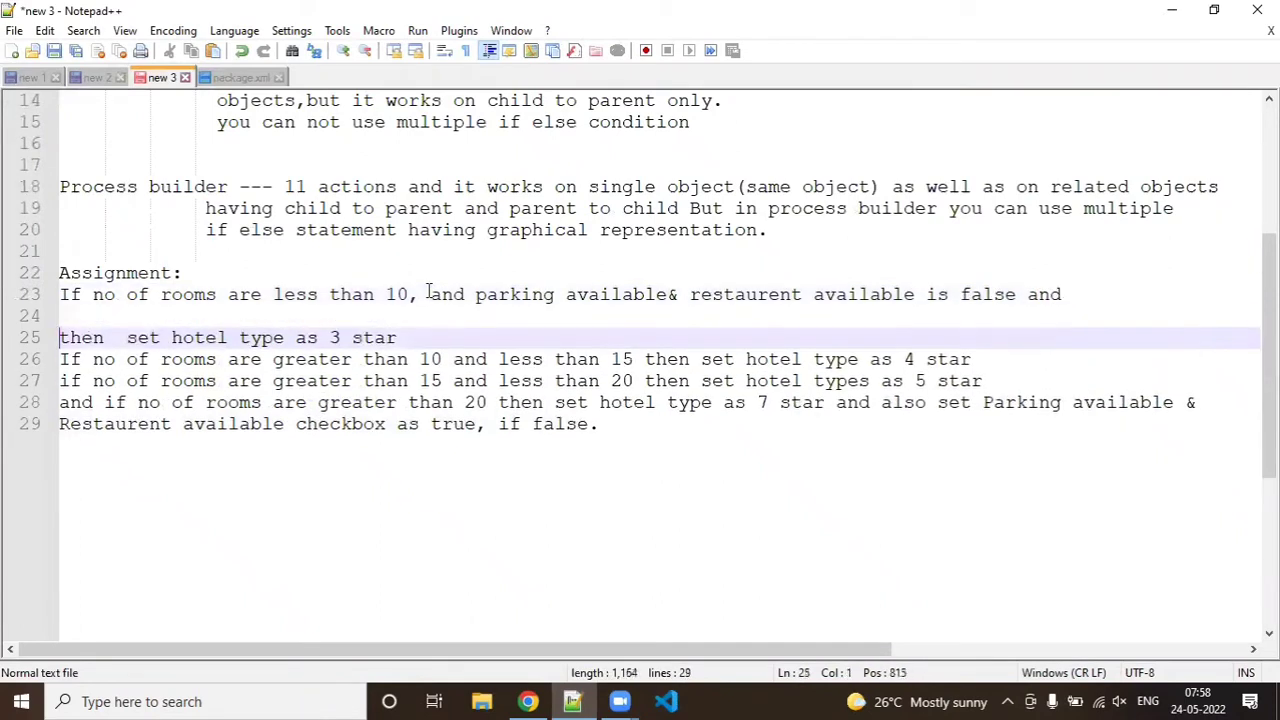
left_click(810, 308)
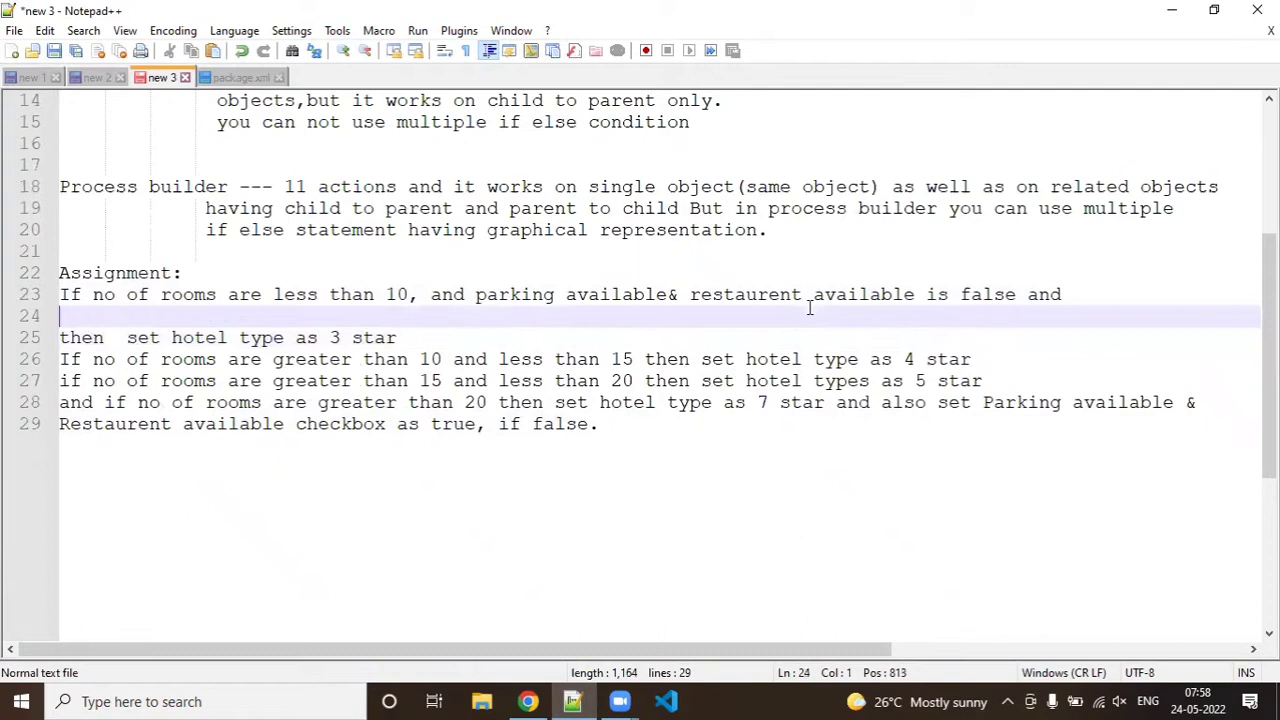
type("Hotel type no")
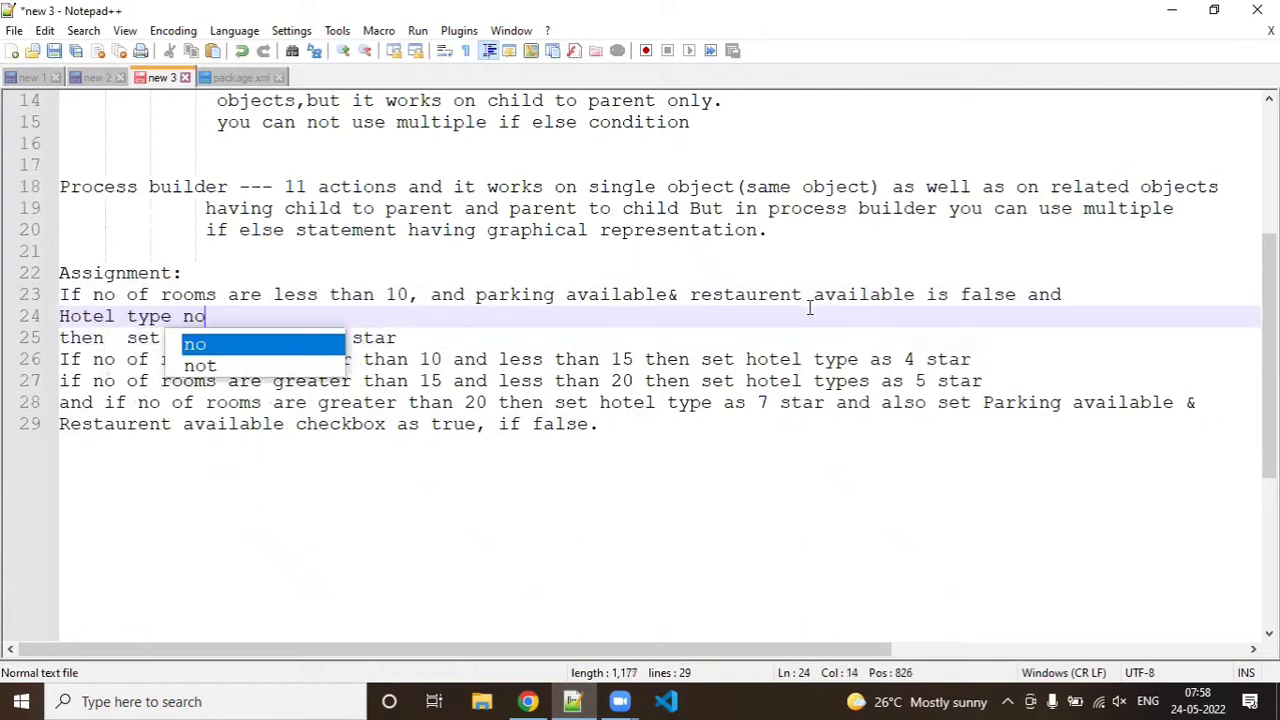
type("t equal to 3 star")
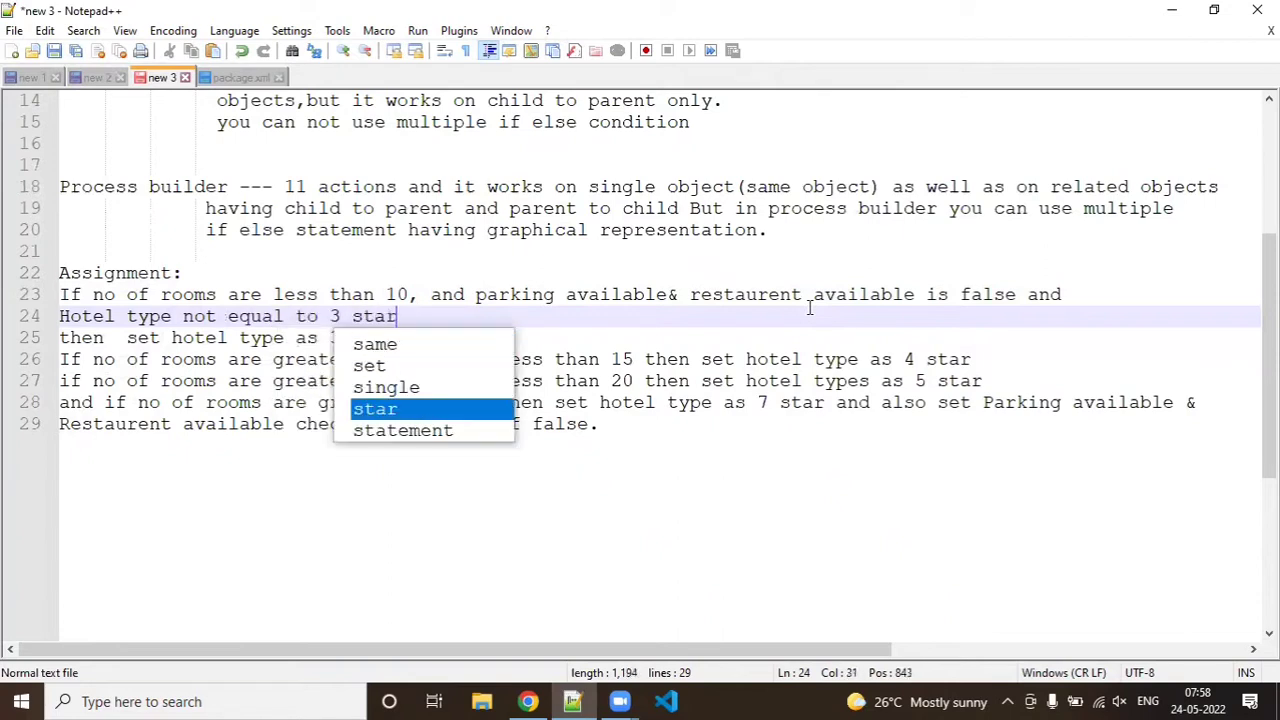
key("Delete")
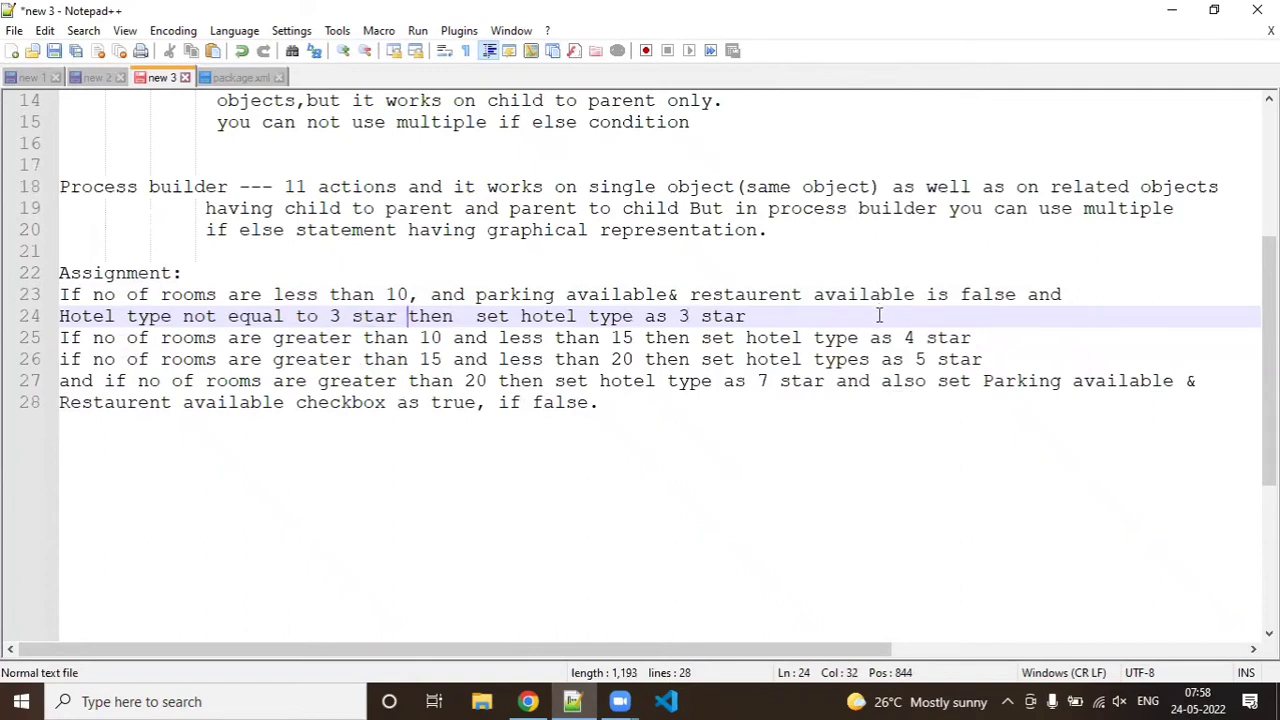
Step: End the 3 star rule with a period and separate it from the 4 star rule with two blank lines
left_click(820, 315)
type(".")
key("Return")
key("Return")
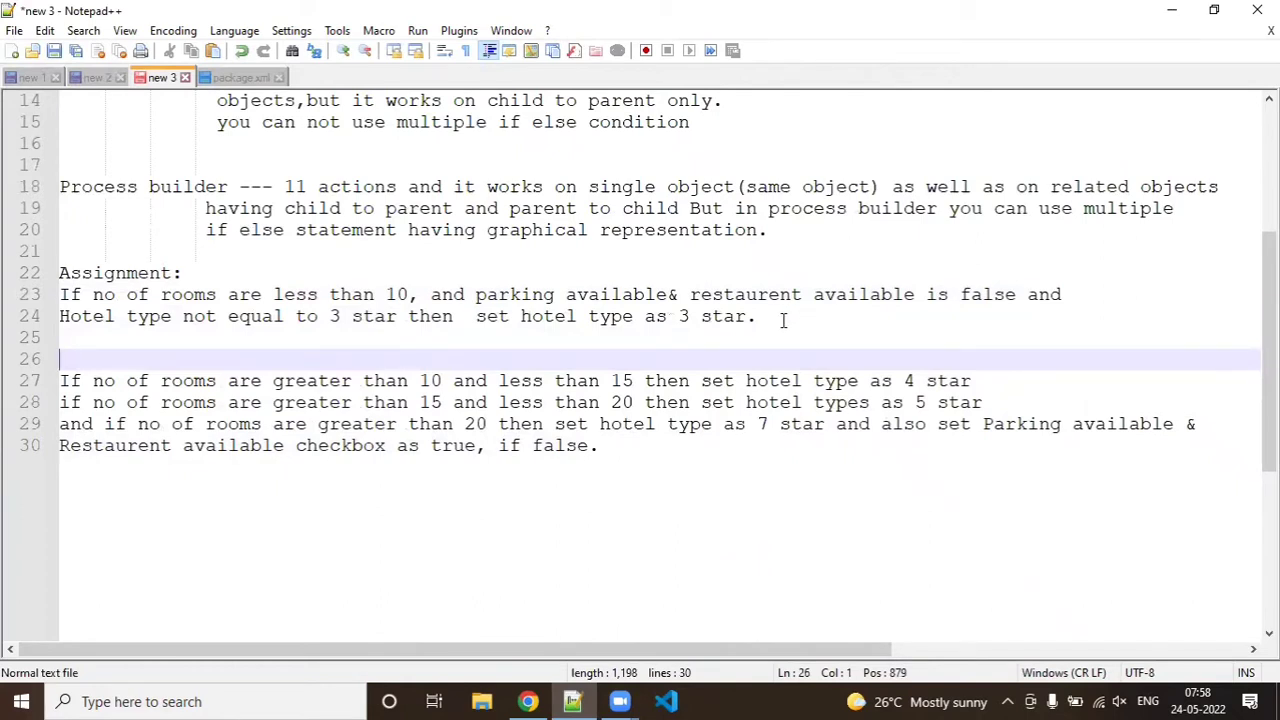
left_click(66, 380)
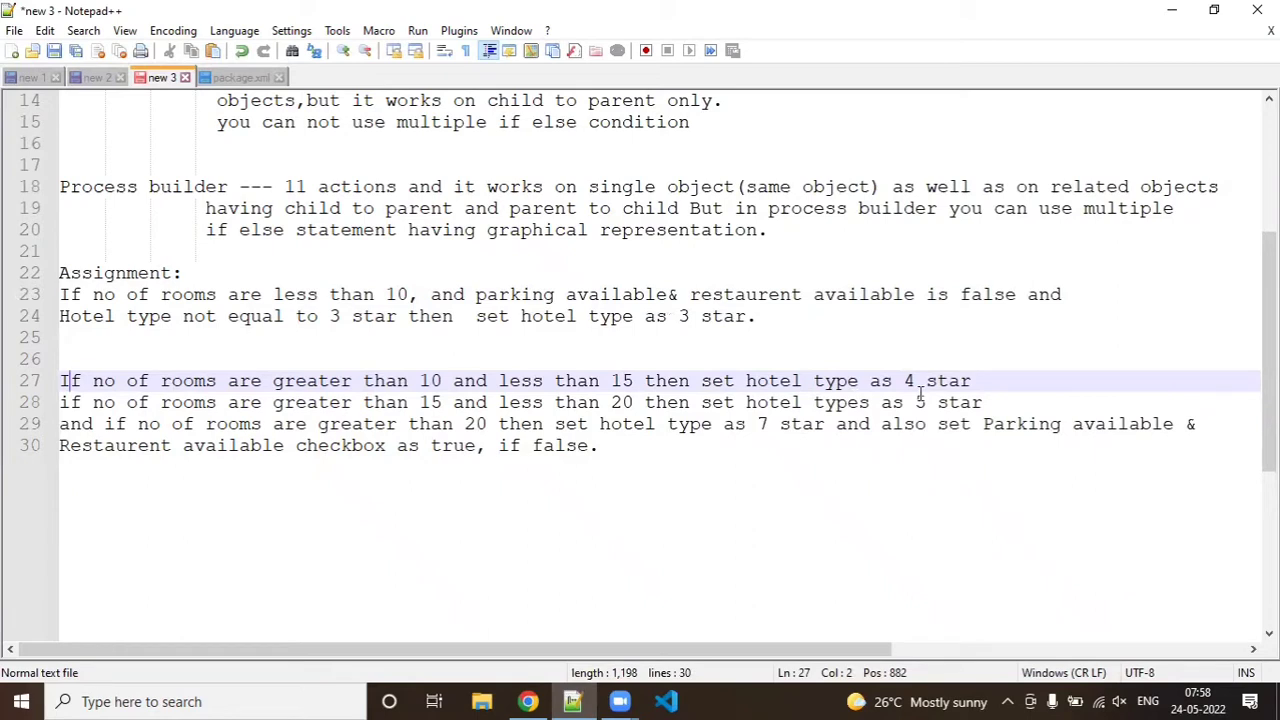
Step: Copy the parking, restaurant and hotel type condition from the 3 star rule into the 4 star rule after "less than 15"
left_click_drag(431, 294, 783, 317)
left_click_drag(897, 297, 452, 326)
key("ctrl+c")
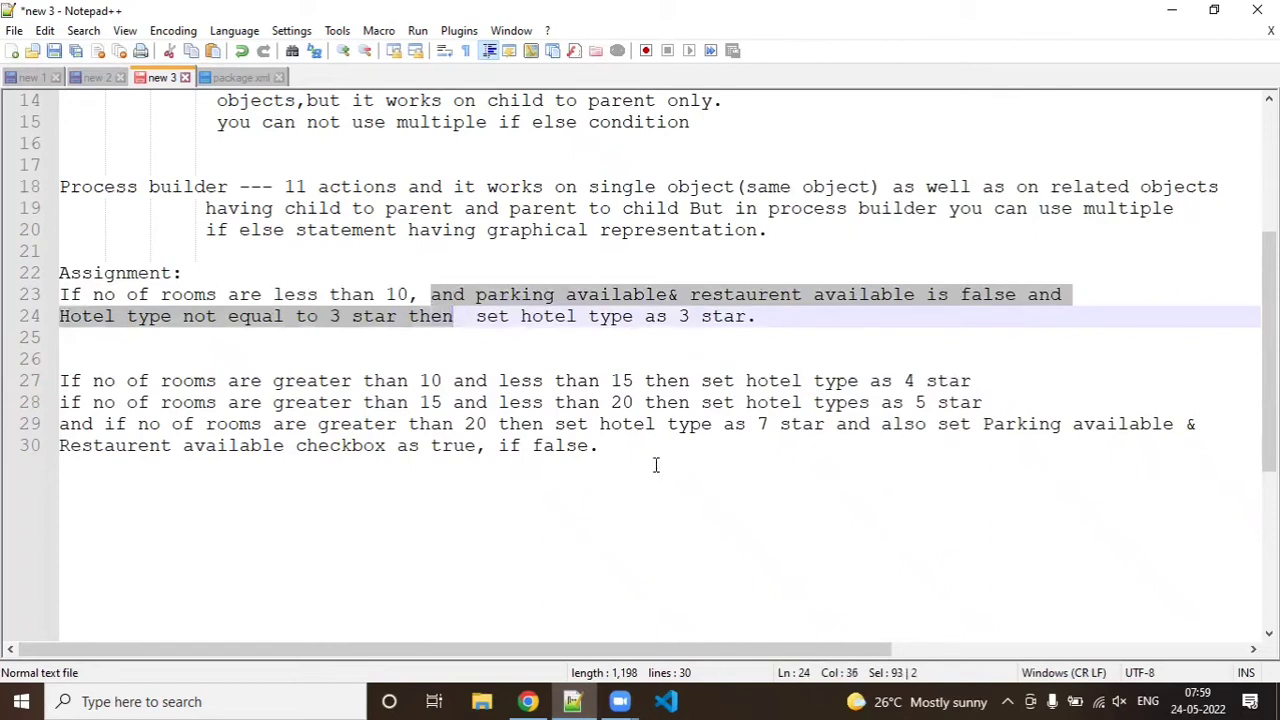
left_click(645, 381)
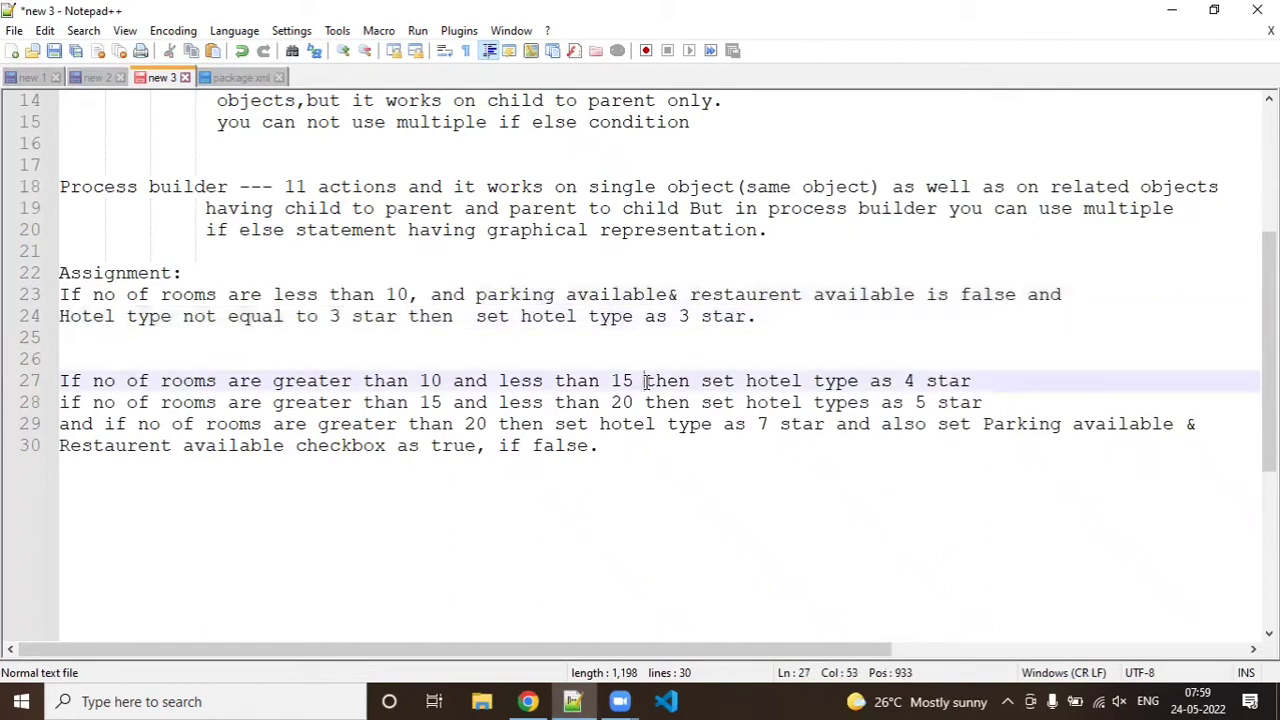
key("ctrl+v")
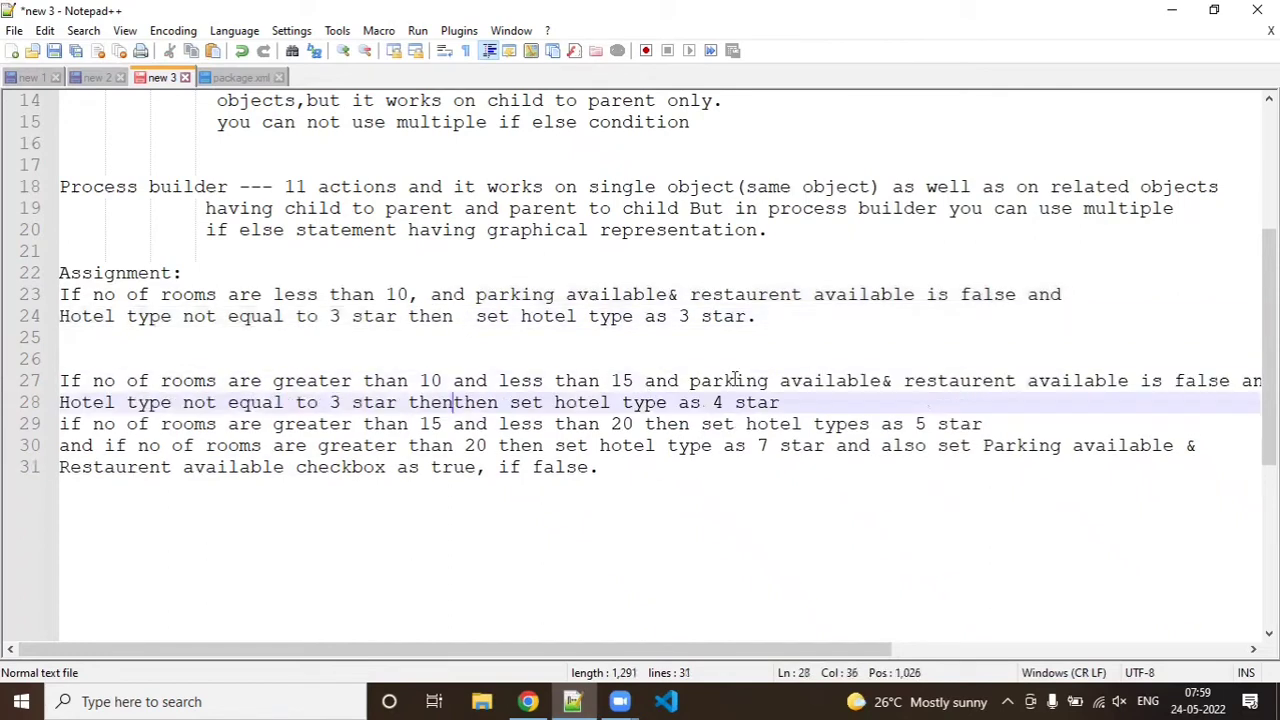
Step: Add a space before the "&" in the 4 star rule and rewrap it so its second line starts with "and Hotel type"
left_click(882, 381)
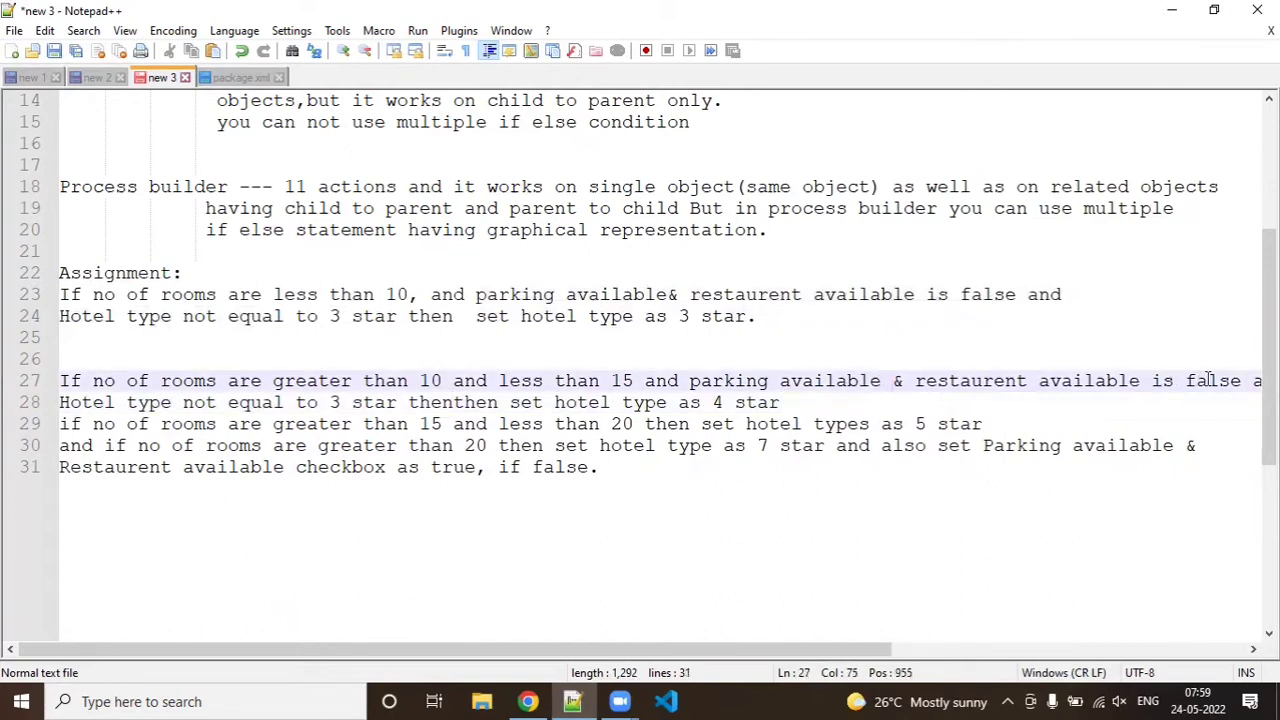
left_click(1251, 384)
key("Return")
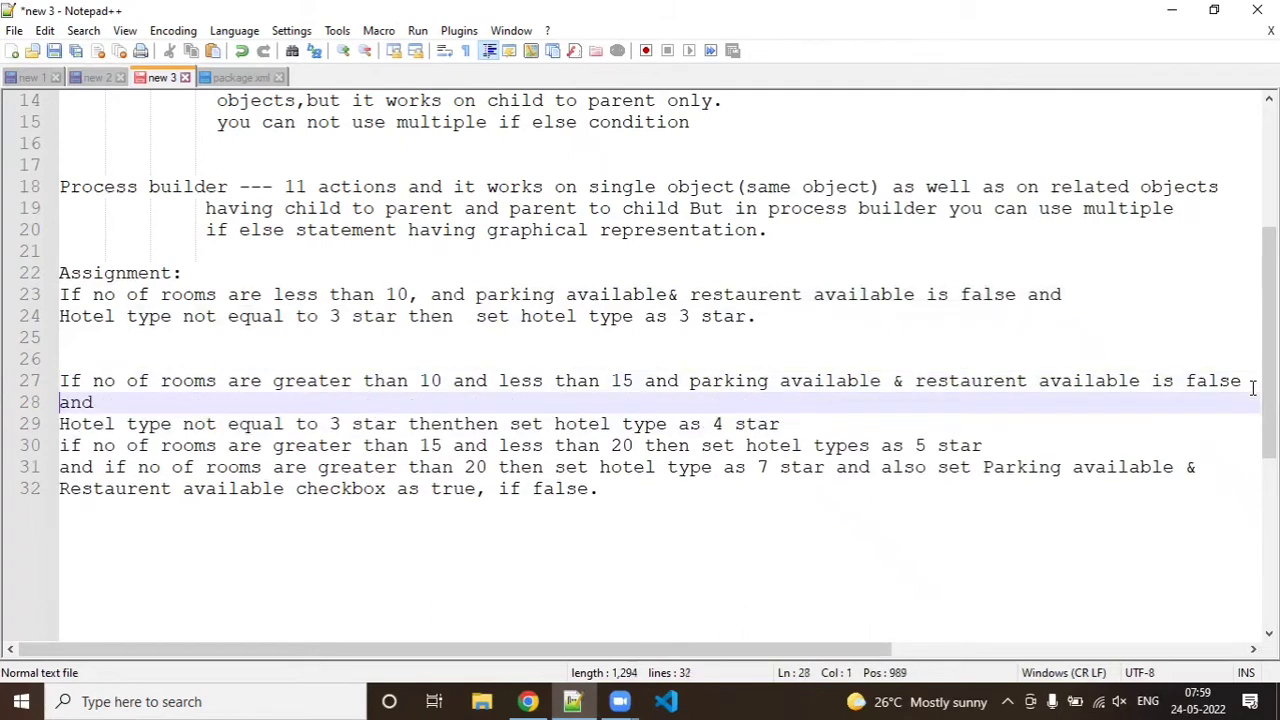
key("shift+End")
key("Delete")
type("and")
key("Down")
key("Up")
key("Delete")
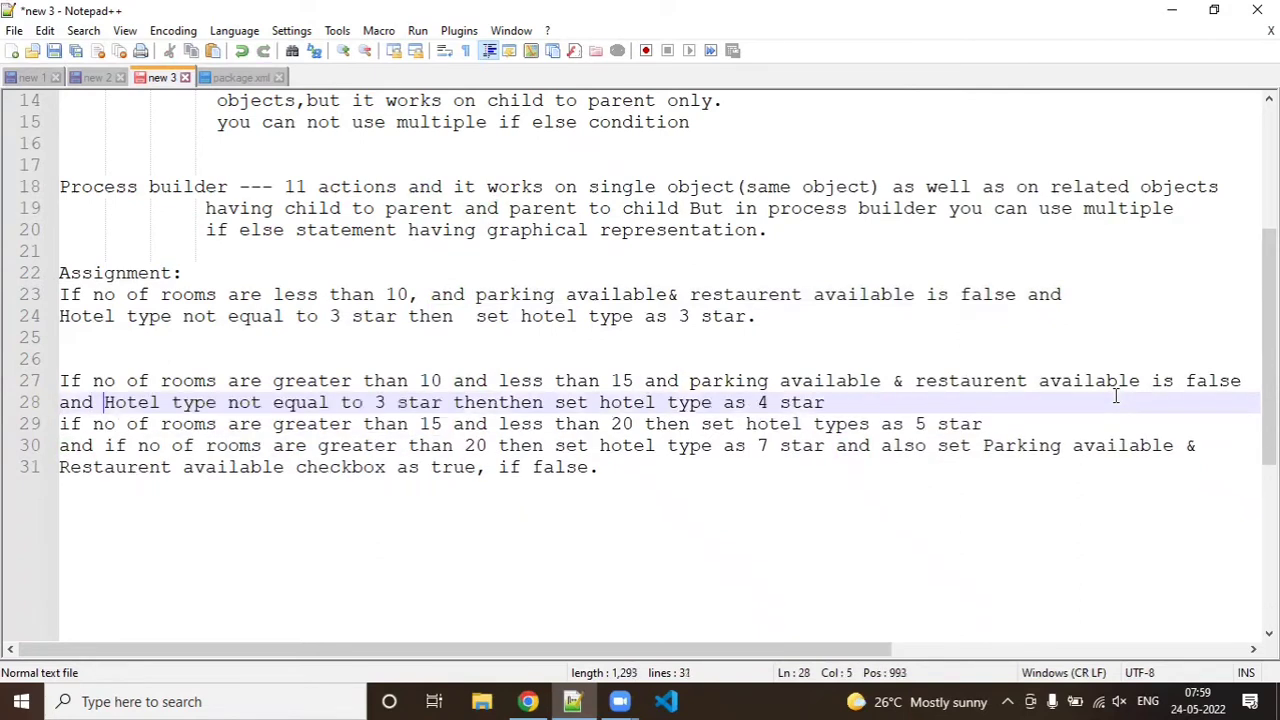
Step: Add a blank line after the 4 star rule and remove the duplicated "then" from it
left_click(925, 405)
key("Return")
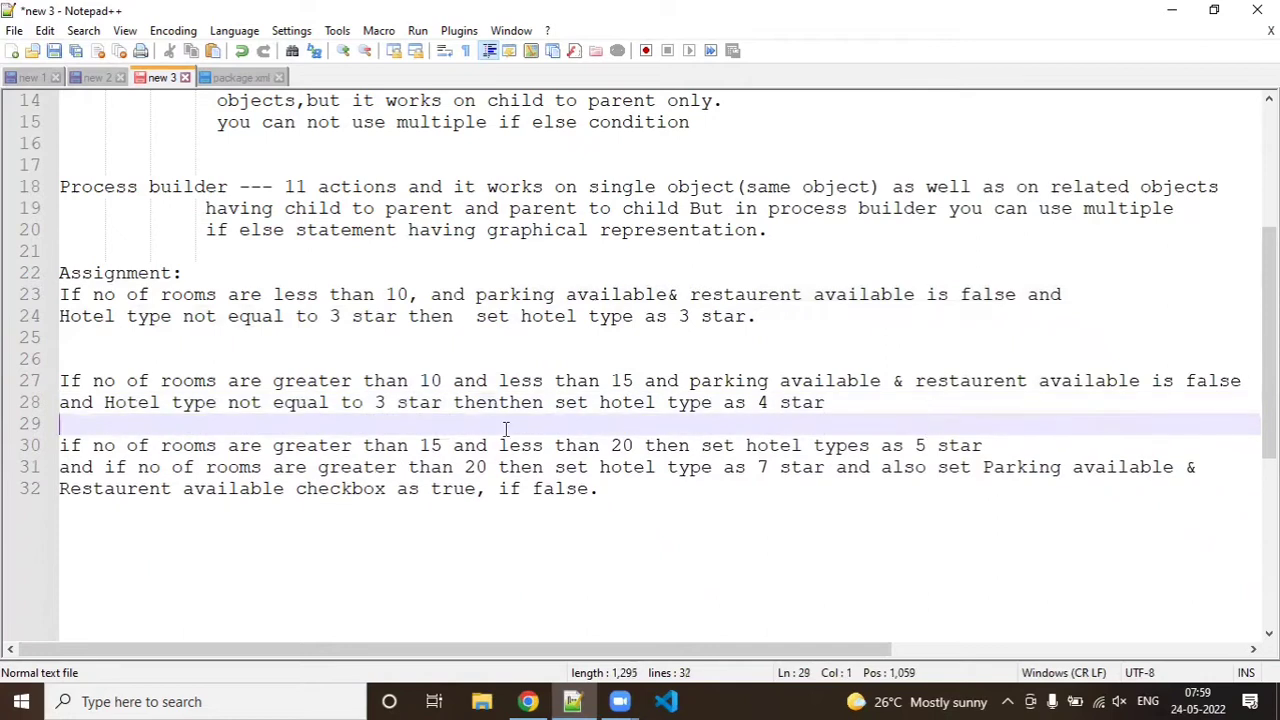
double_click(500, 404)
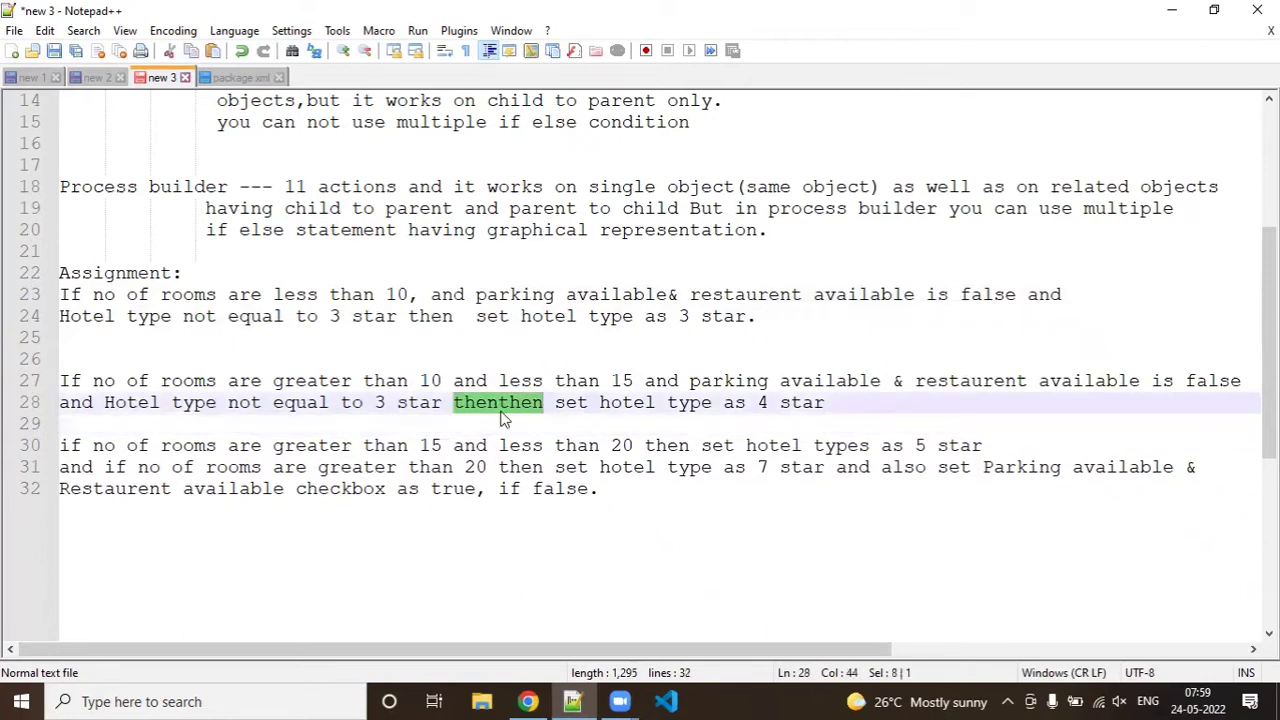
key("Right")
key("BackSpace")
key("BackSpace")
key("BackSpace")
key("BackSpace")
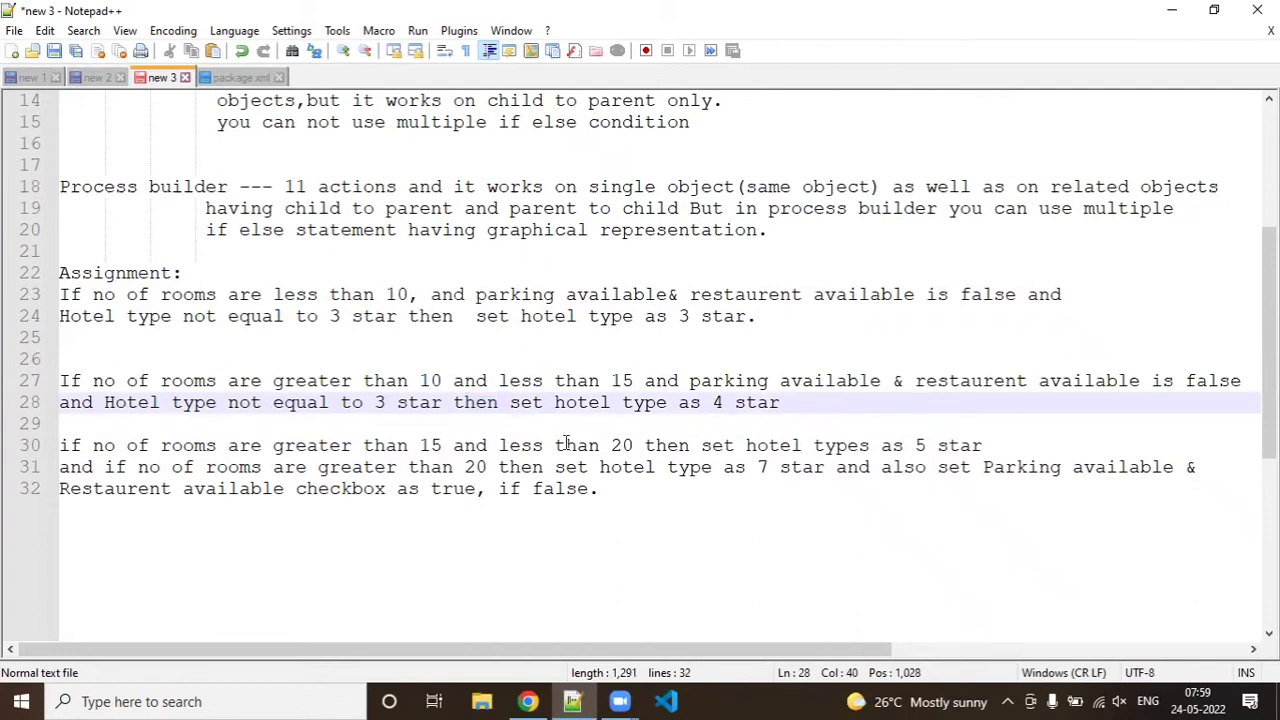
Step: Switch back to Process Builder in Chrome and start a new criteria on the existing criteria's FALSE branch
left_click(530, 701)
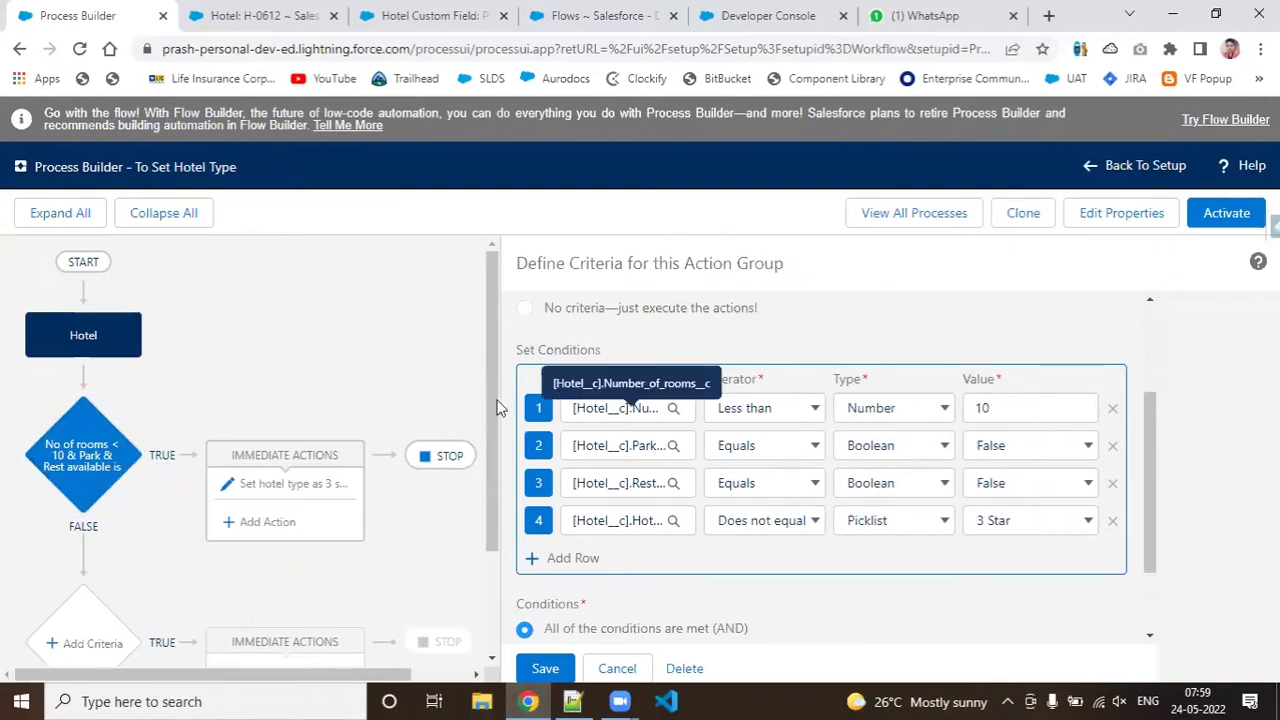
left_click_drag(495, 381, 493, 512)
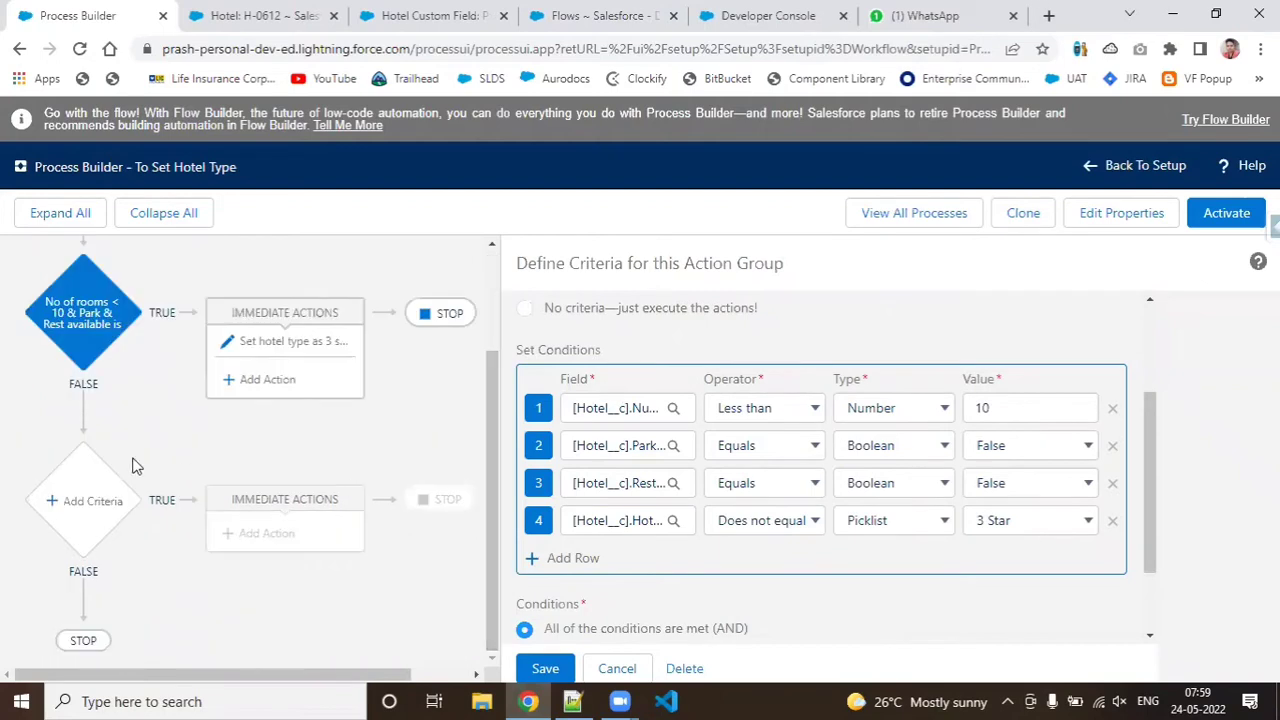
left_click(93, 517)
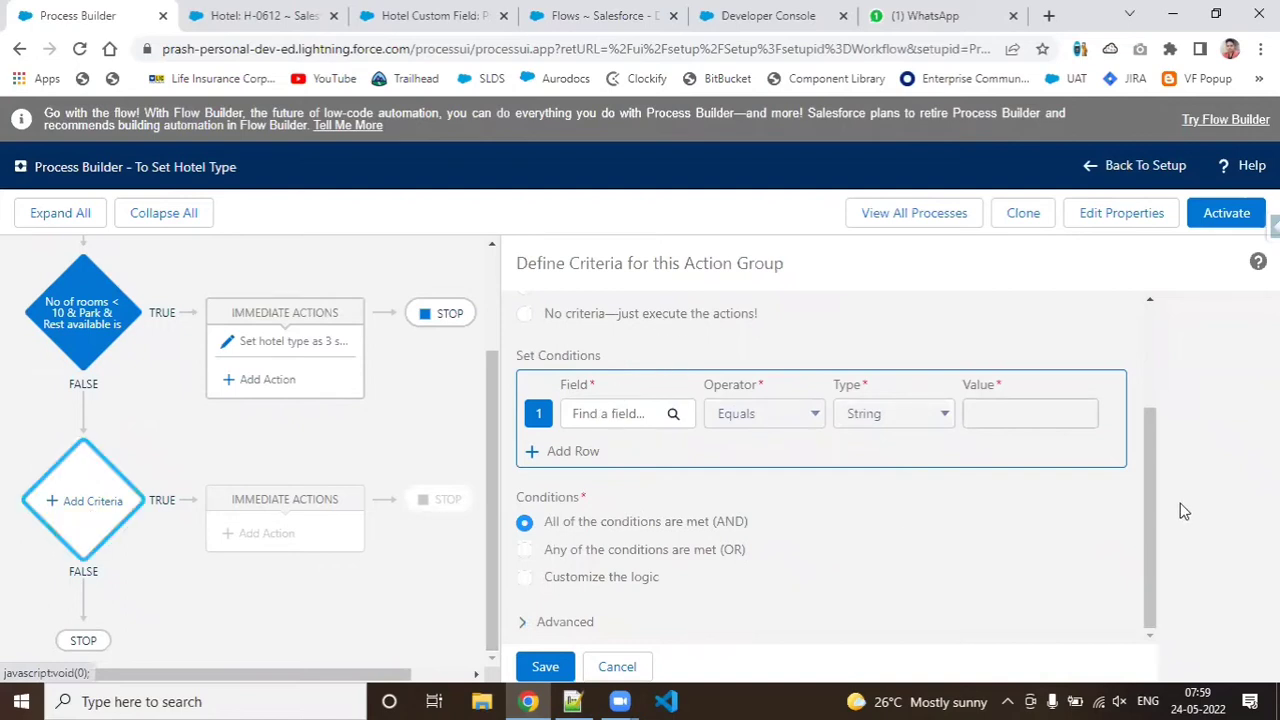
scroll(1152, 372, "up", 2)
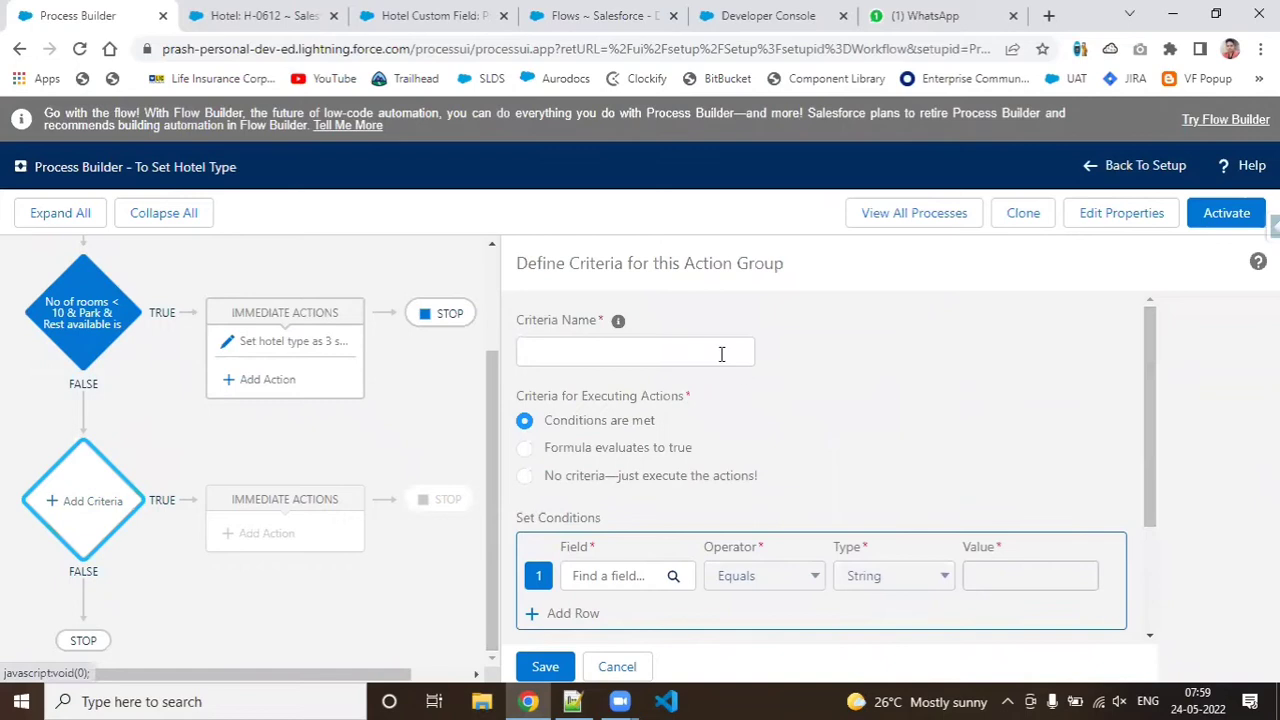
left_click(721, 354)
type("NO of rooms")
key("BackSpace")
key("BackSpace")
key("BackSpace")
key("BackSpace")
key("BackSpace")
key("BackSpace")
key("BackSpace")
key("BackSpace")
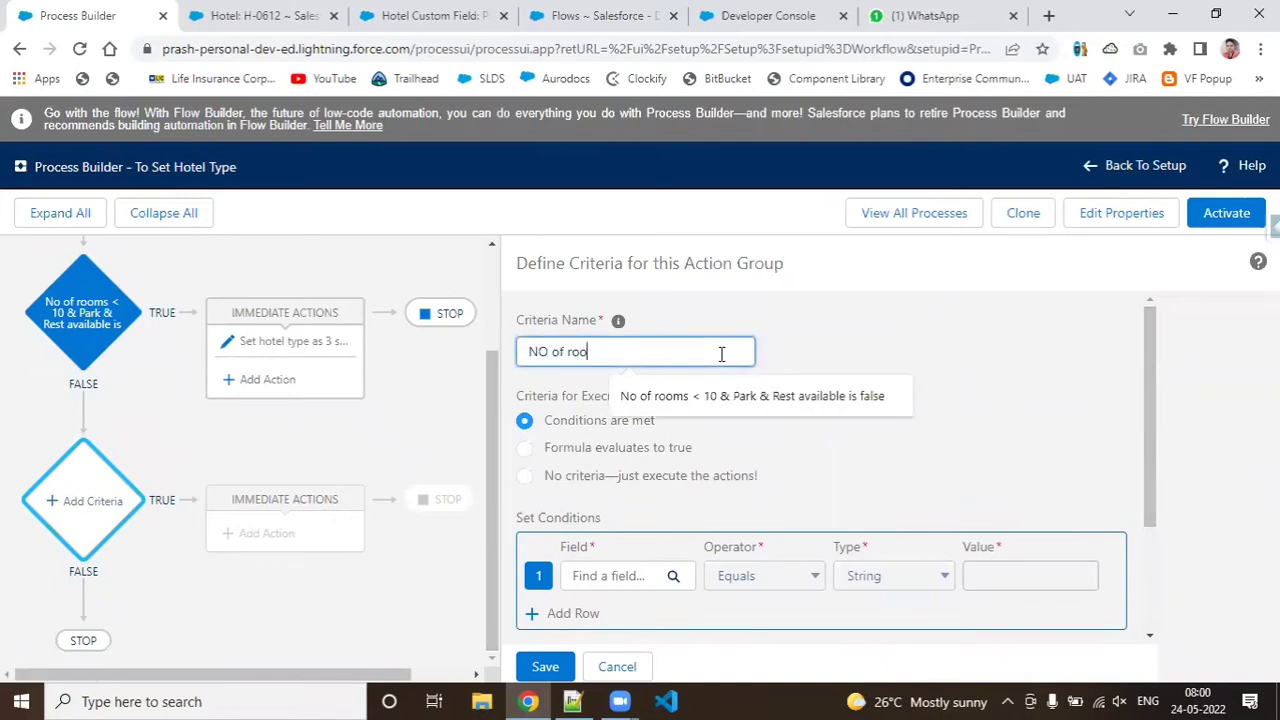
key("BackSpace")
Step: Name the new criteria "Rooms >10 & less than 15 & Park & resta available is false"
type("Rooms .")
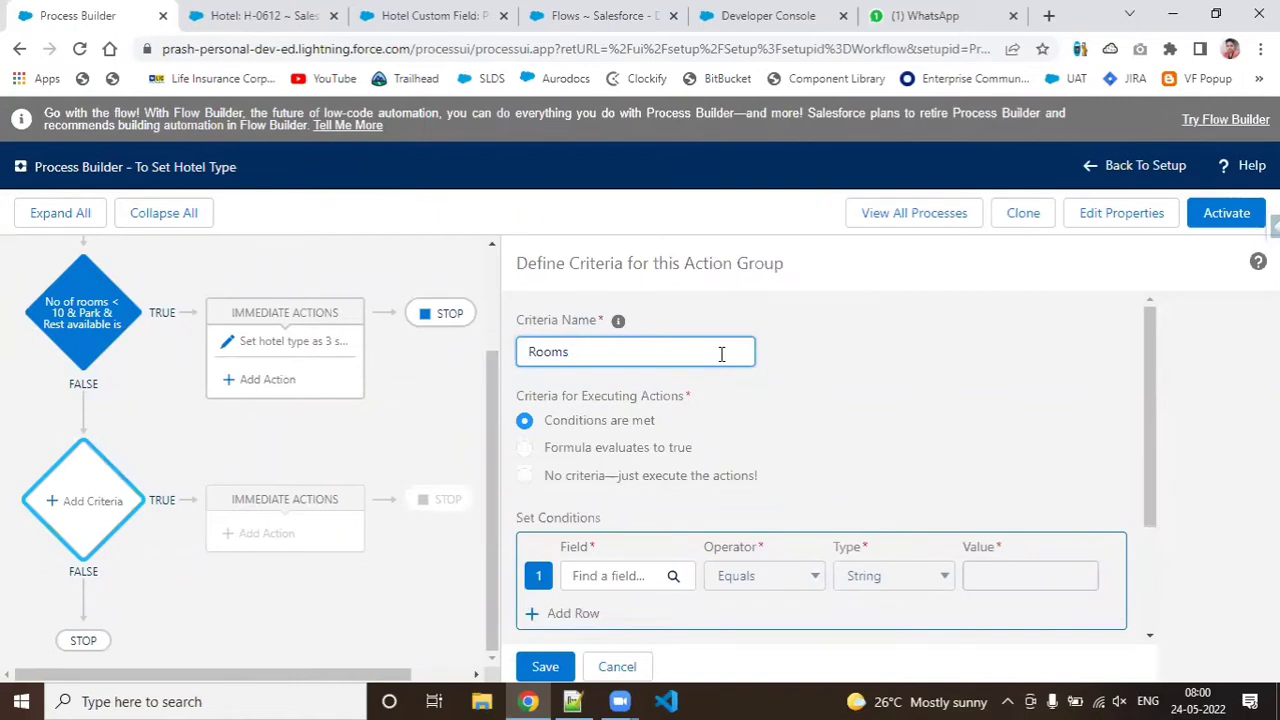
type(">10 & lless than 15 & Park &")
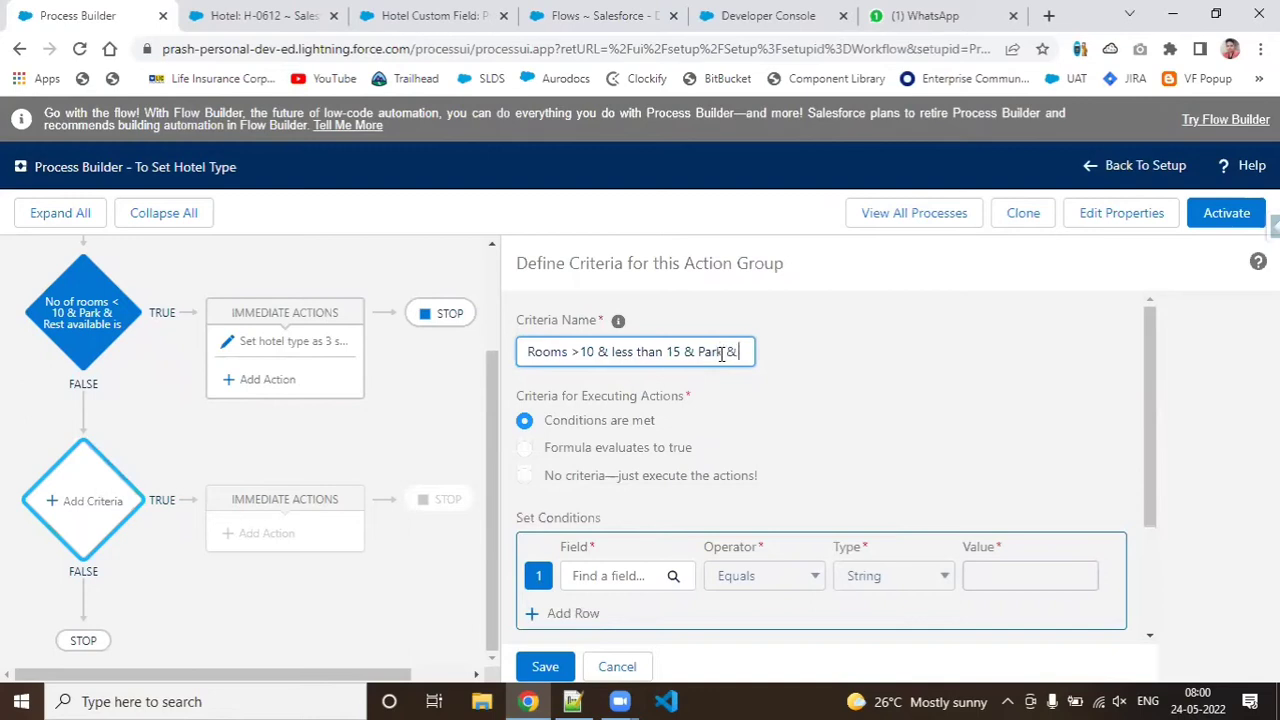
type(" resta available is false")
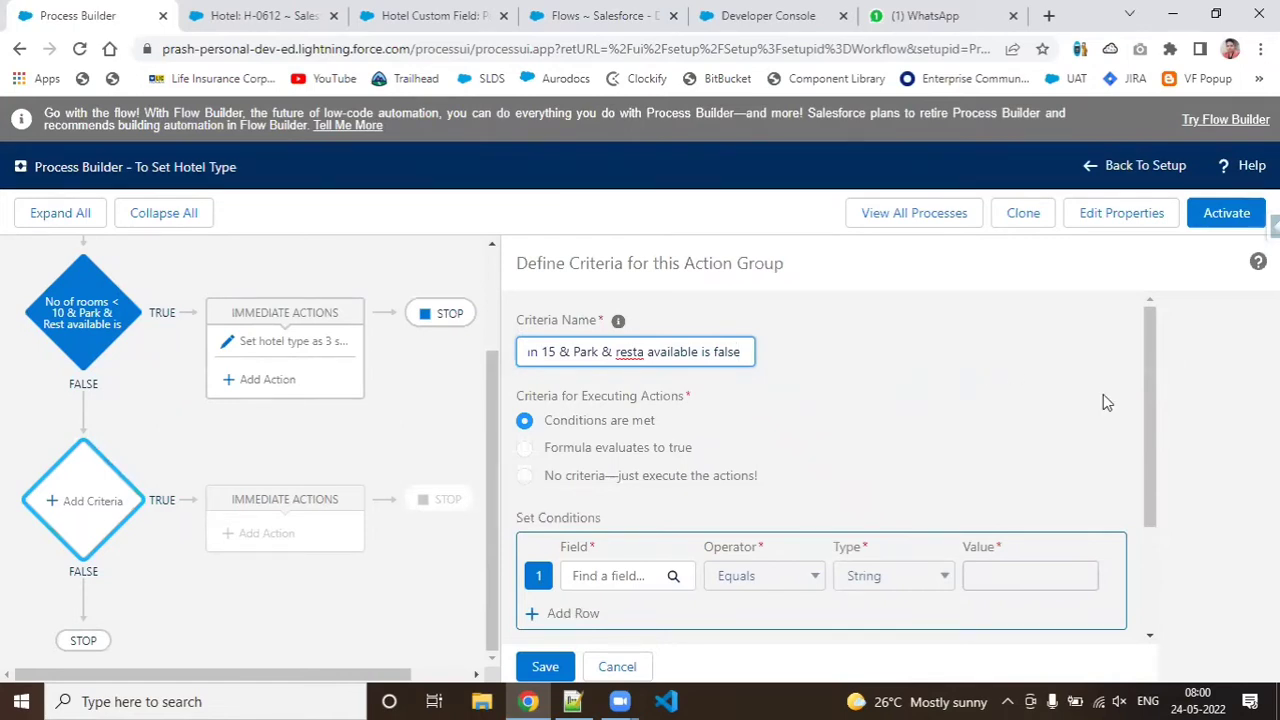
Step: Choose the hotel's Number of rooms field for the first condition of the new criteria
left_click_drag(1157, 371, 1166, 529)
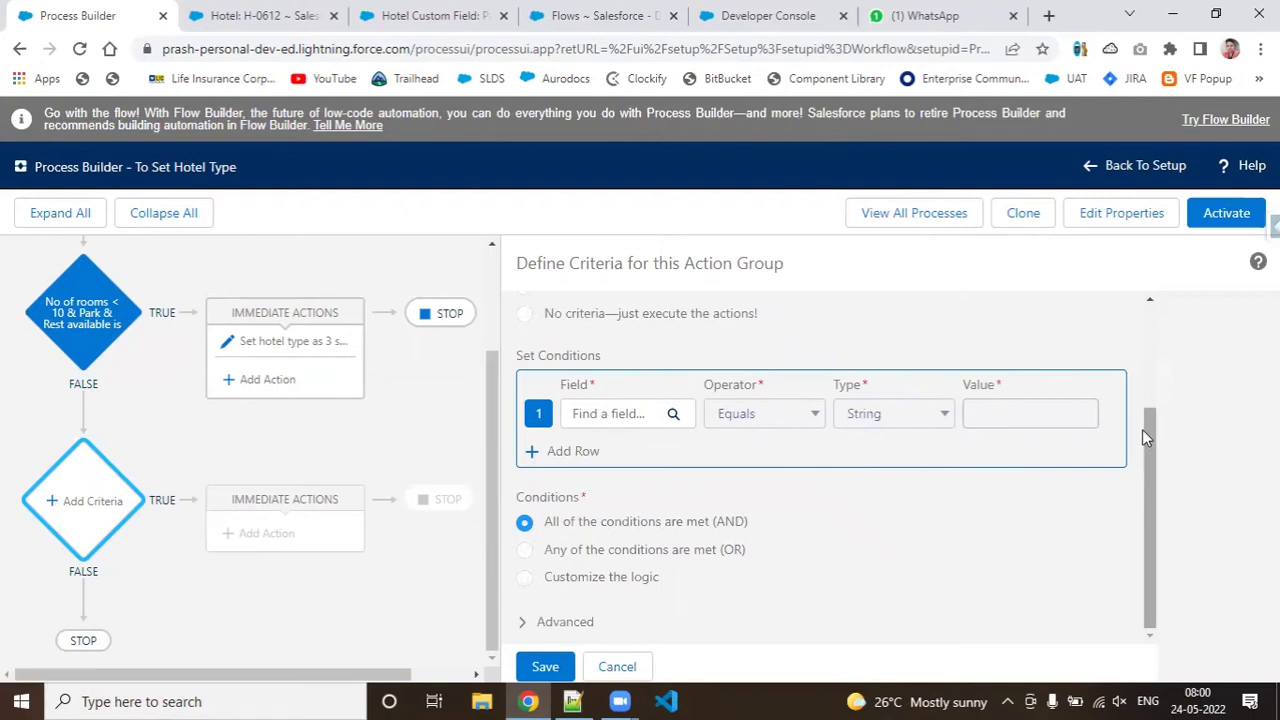
scroll(1142, 429, "up", 3)
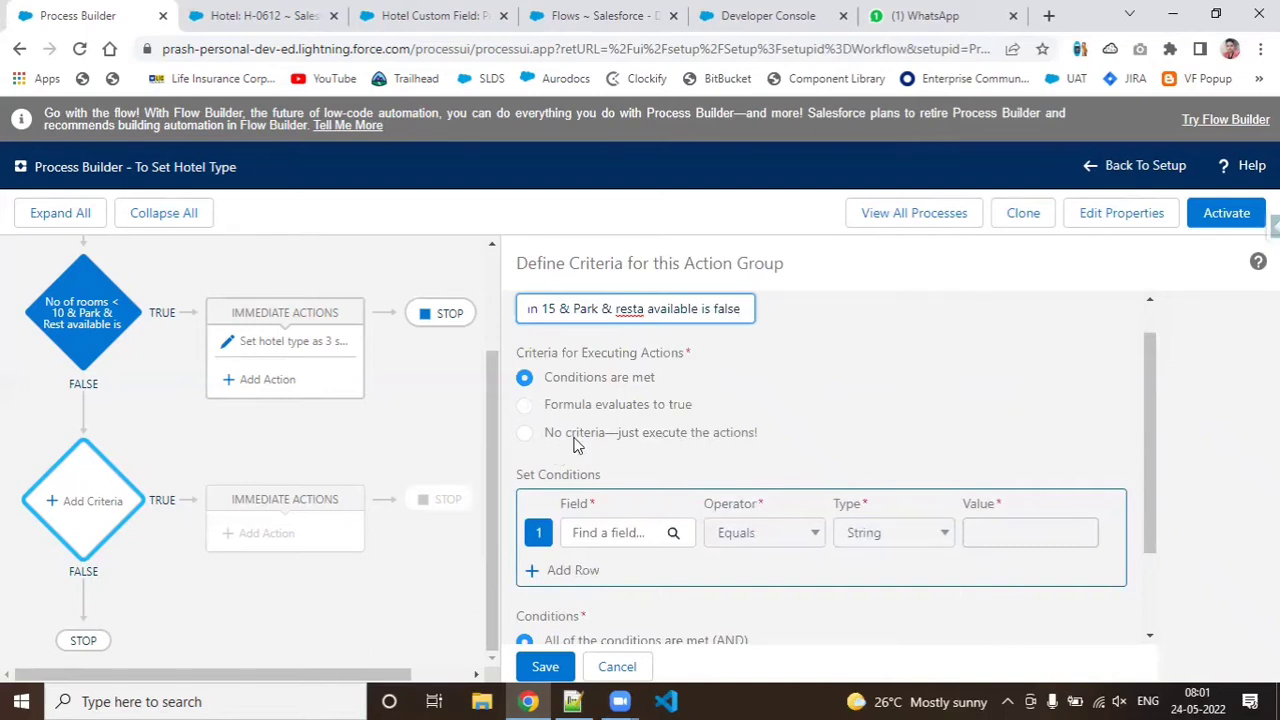
left_click(625, 535)
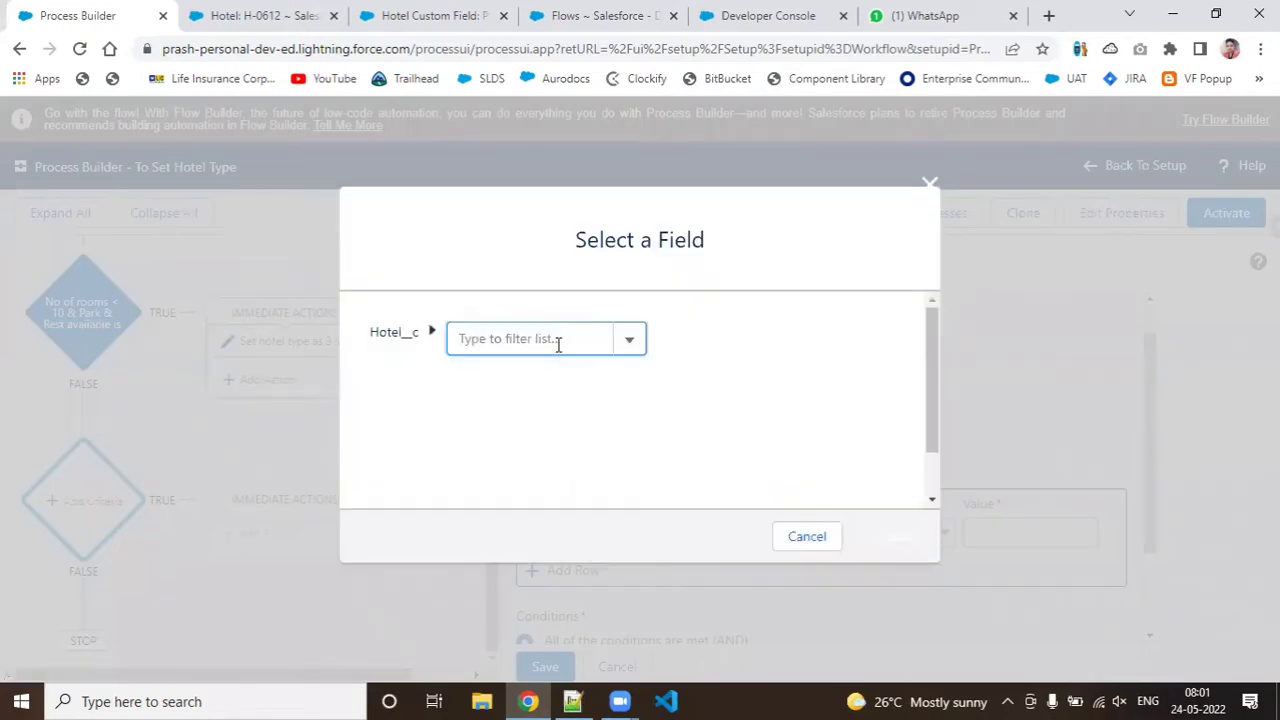
type("no of r")
key("BackSpace")
key("BackSpace")
key("BackSpace")
key("BackSpace")
key("BackSpace")
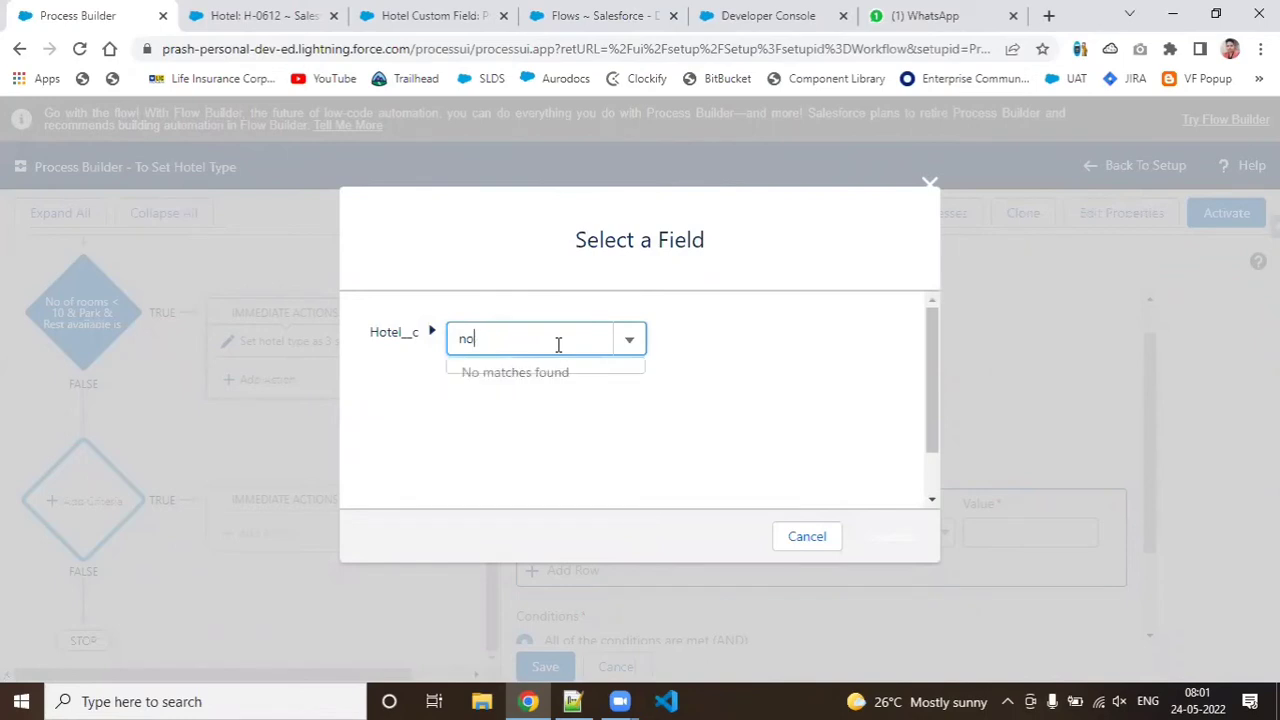
key("BackSpace")
key("BackSpace")
type("room")
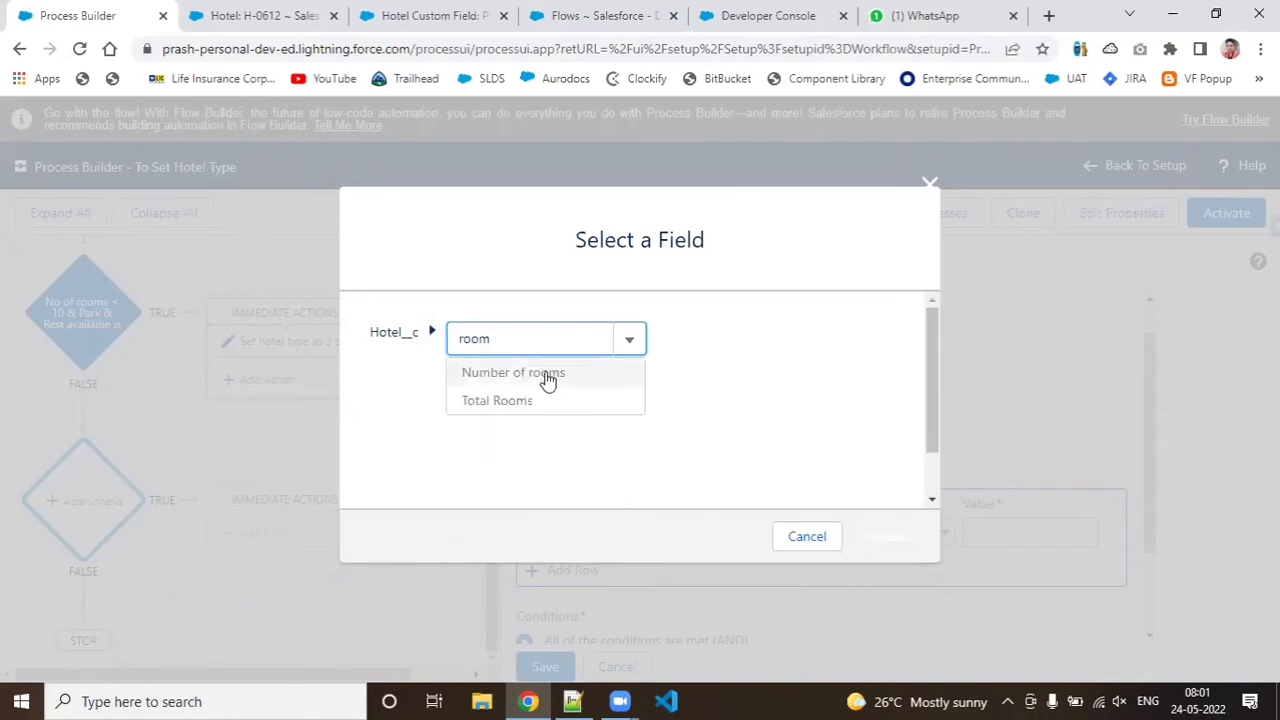
left_click(551, 377)
left_click(865, 541)
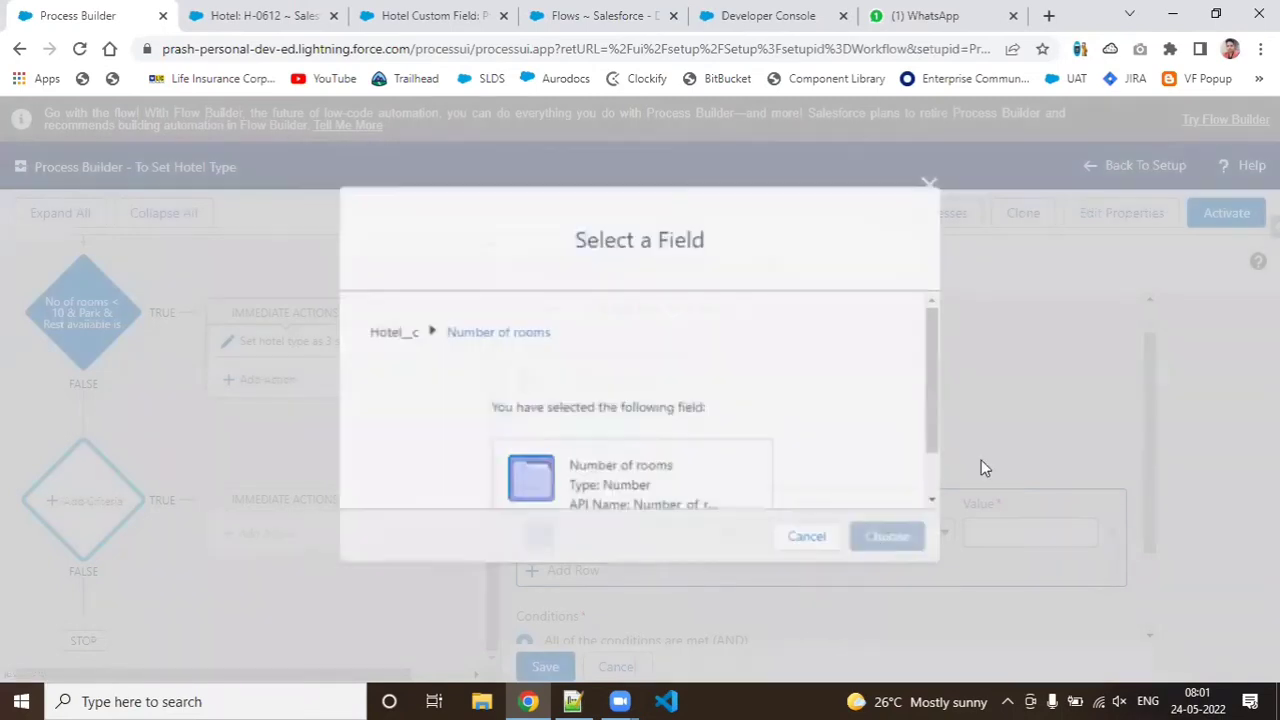
Step: Set the first condition's operator to Greater than and its value to 10
scroll(812, 422, "down", 2)
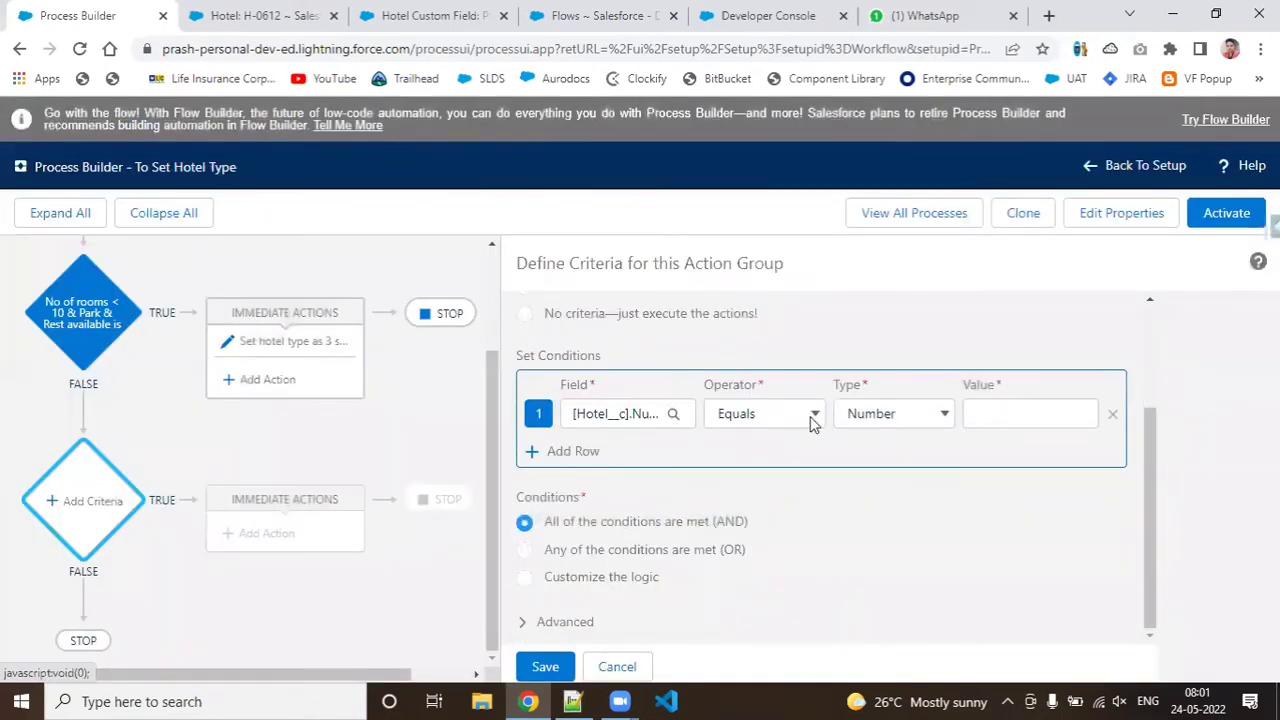
left_click(812, 422)
left_click(787, 478)
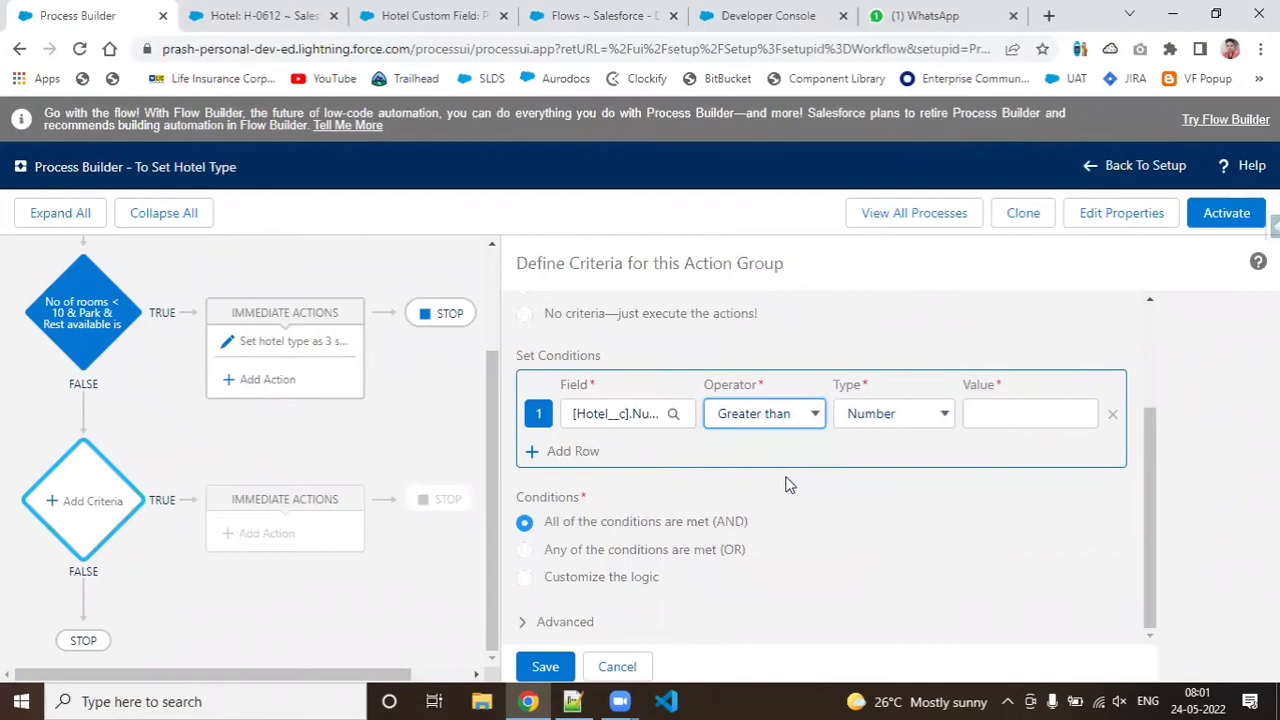
left_click(1023, 421)
type("10")
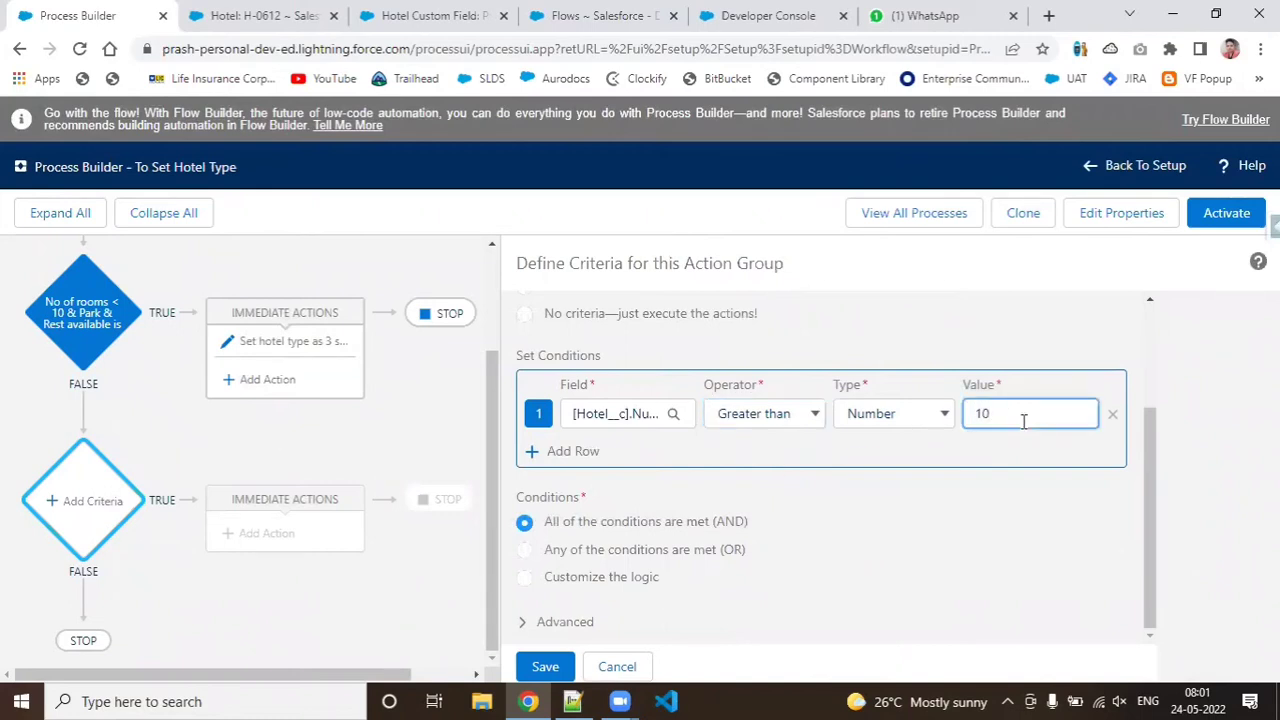
Step: Add a second condition requiring Number of rooms to be Less than 15
left_click(540, 451)
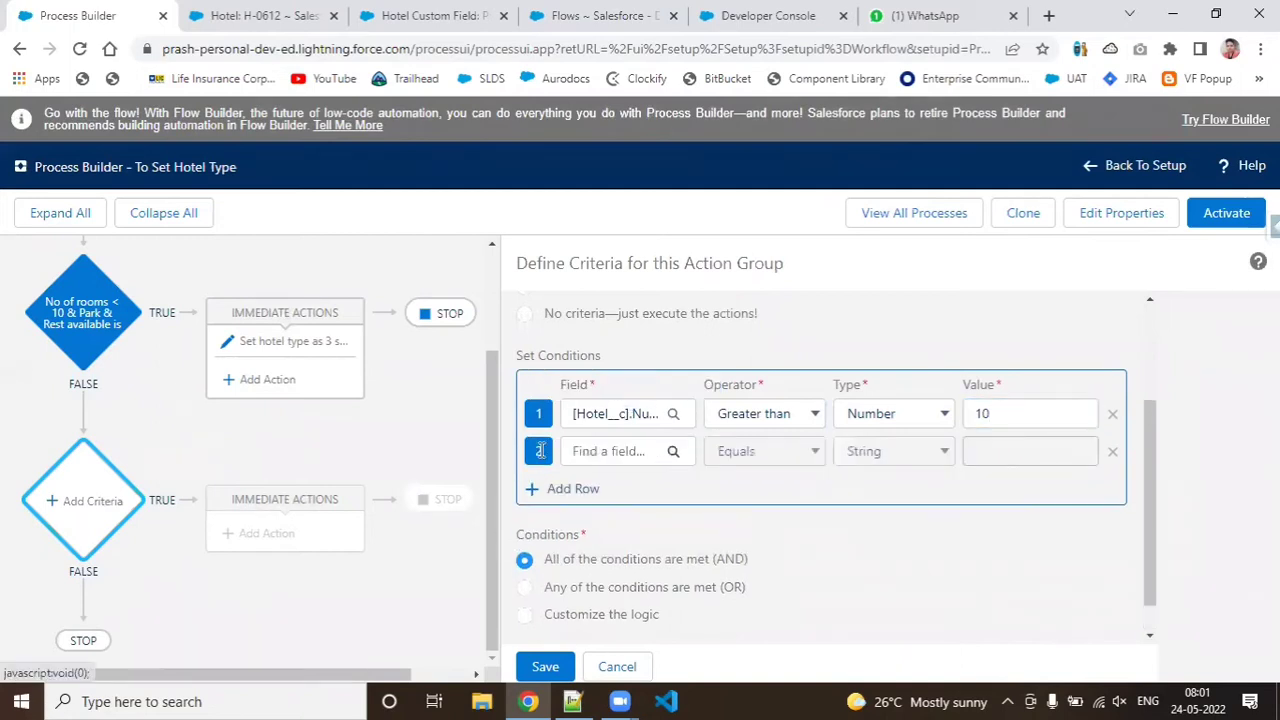
left_click(591, 455)
type("rooms")
left_click(530, 382)
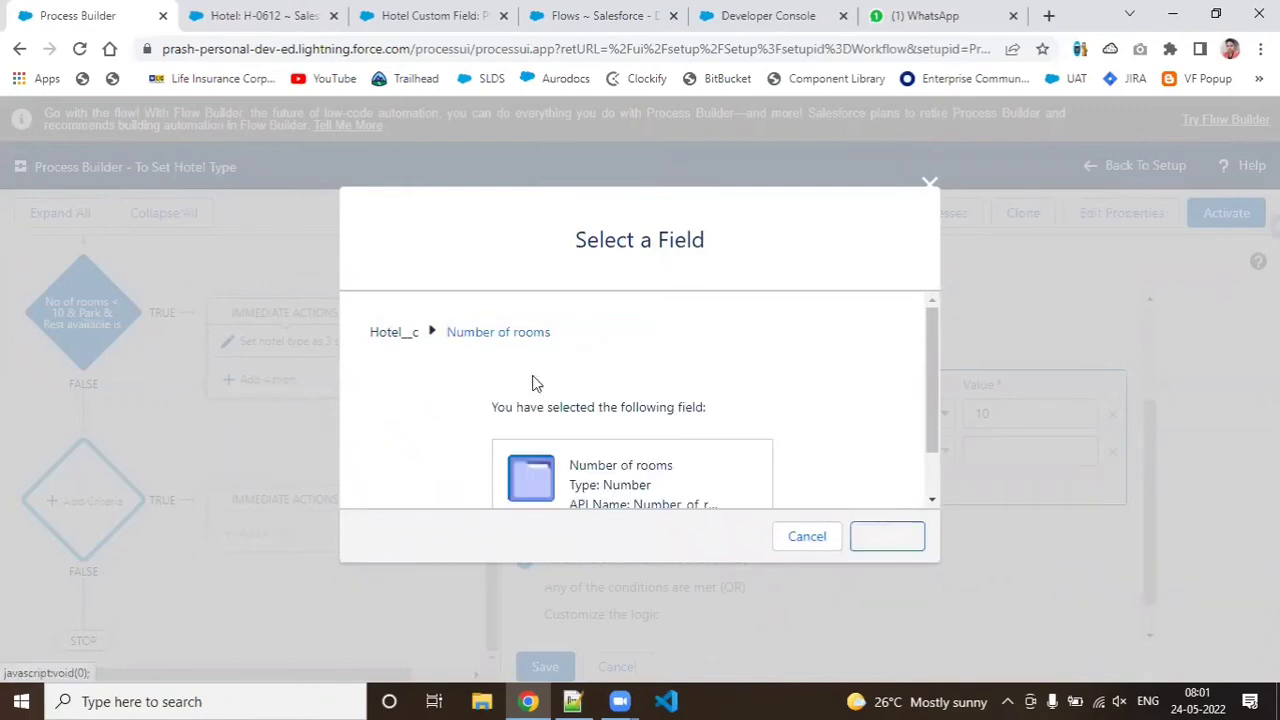
left_click(912, 537)
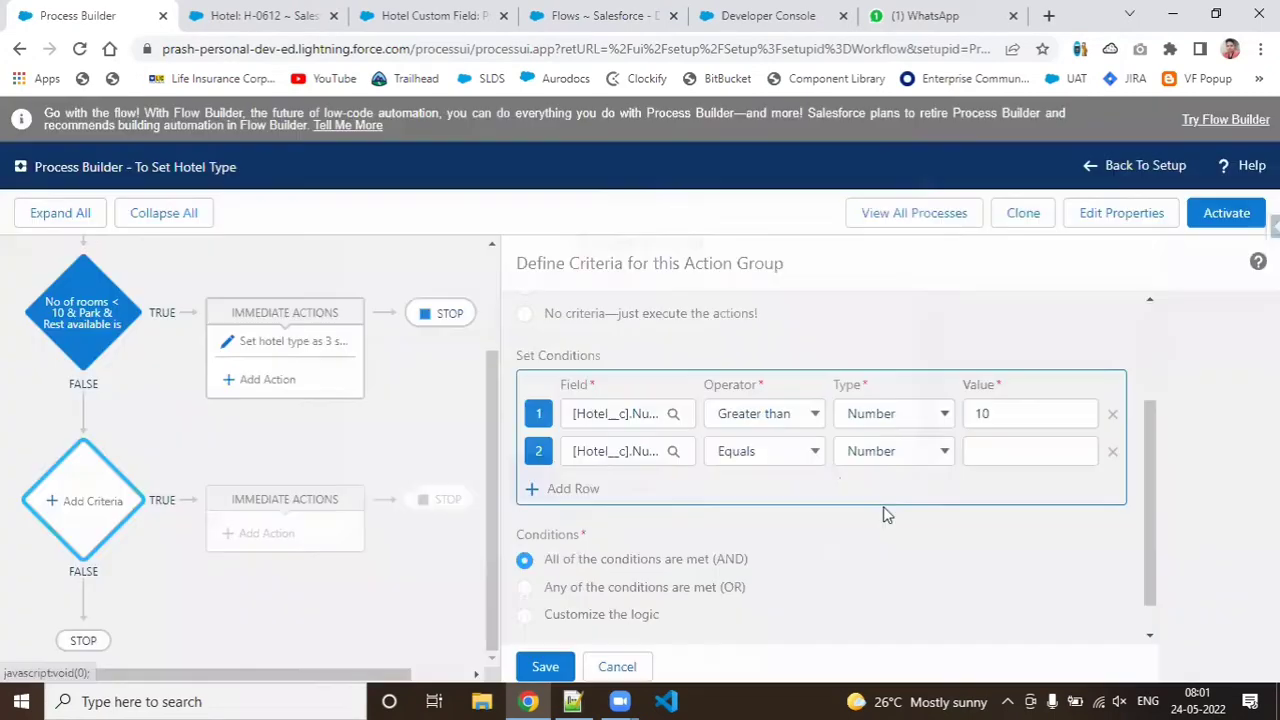
left_click(810, 460)
left_click(800, 548)
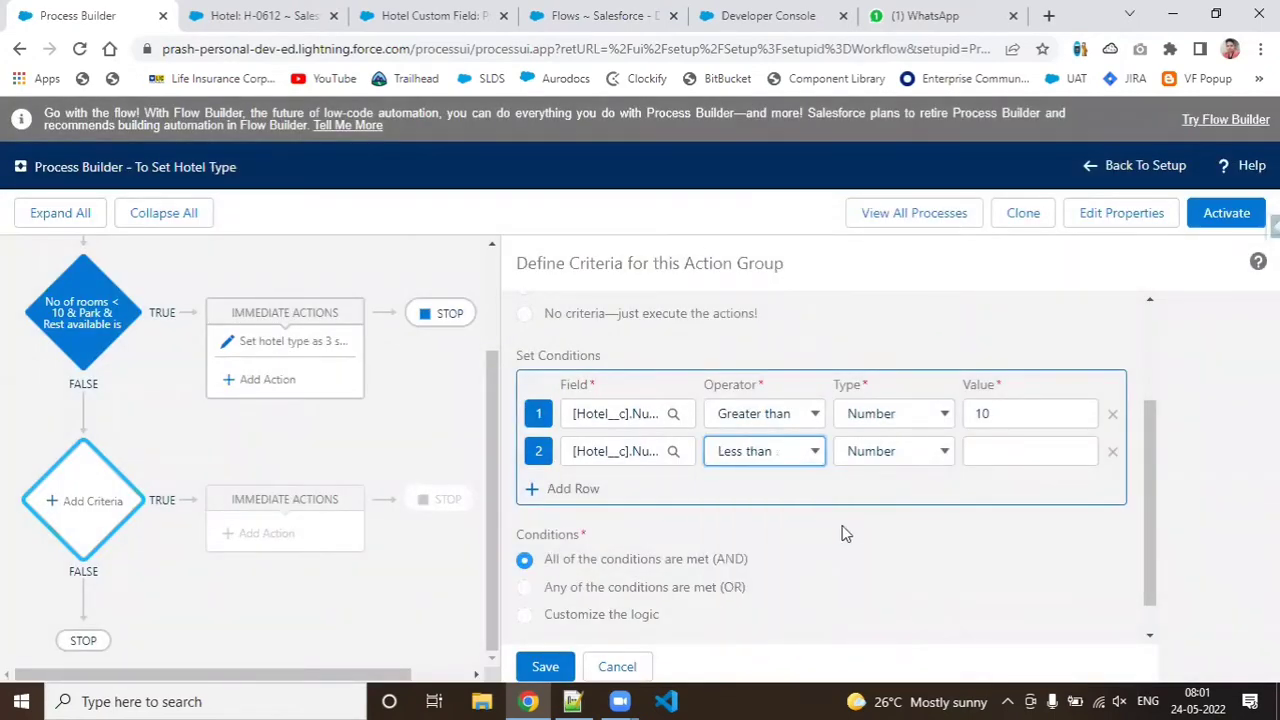
left_click(1018, 453)
type("15")
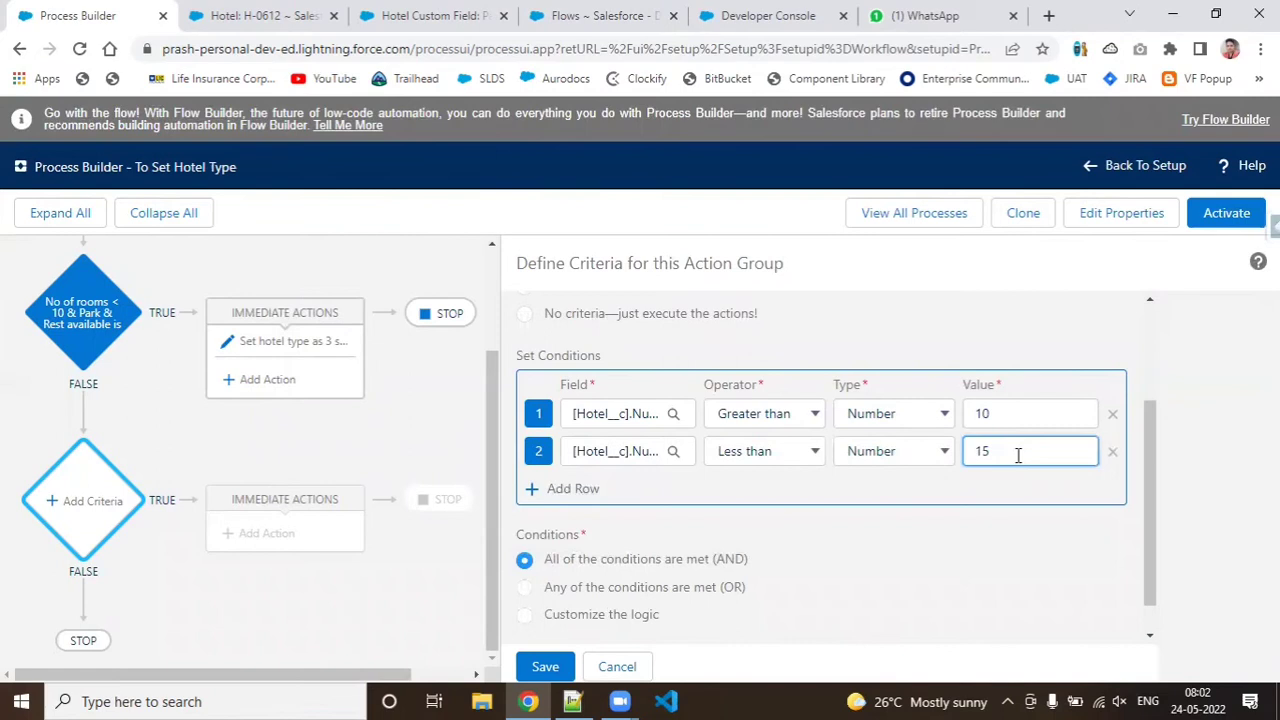
Step: Add a third condition requiring the "Restaurent Available ?" field to equal False
left_click(1159, 489)
left_click_drag(1151, 513, 1151, 540)
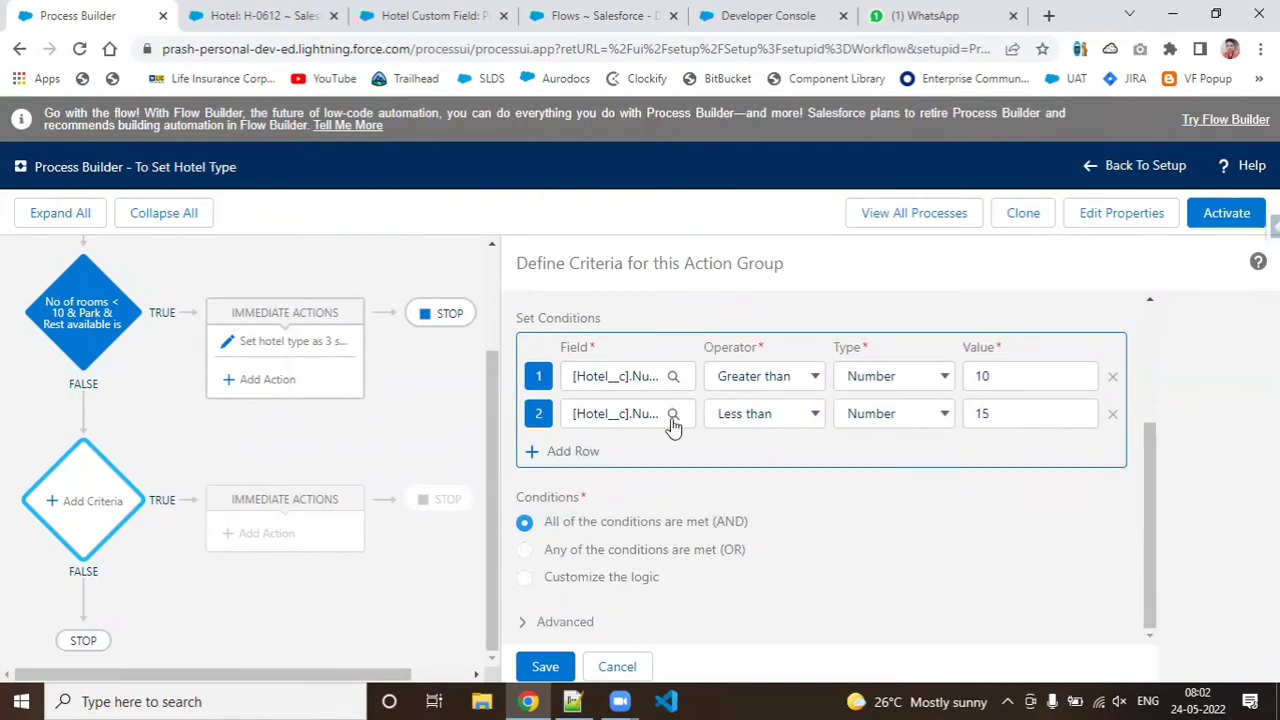
left_click(532, 451)
left_click(607, 451)
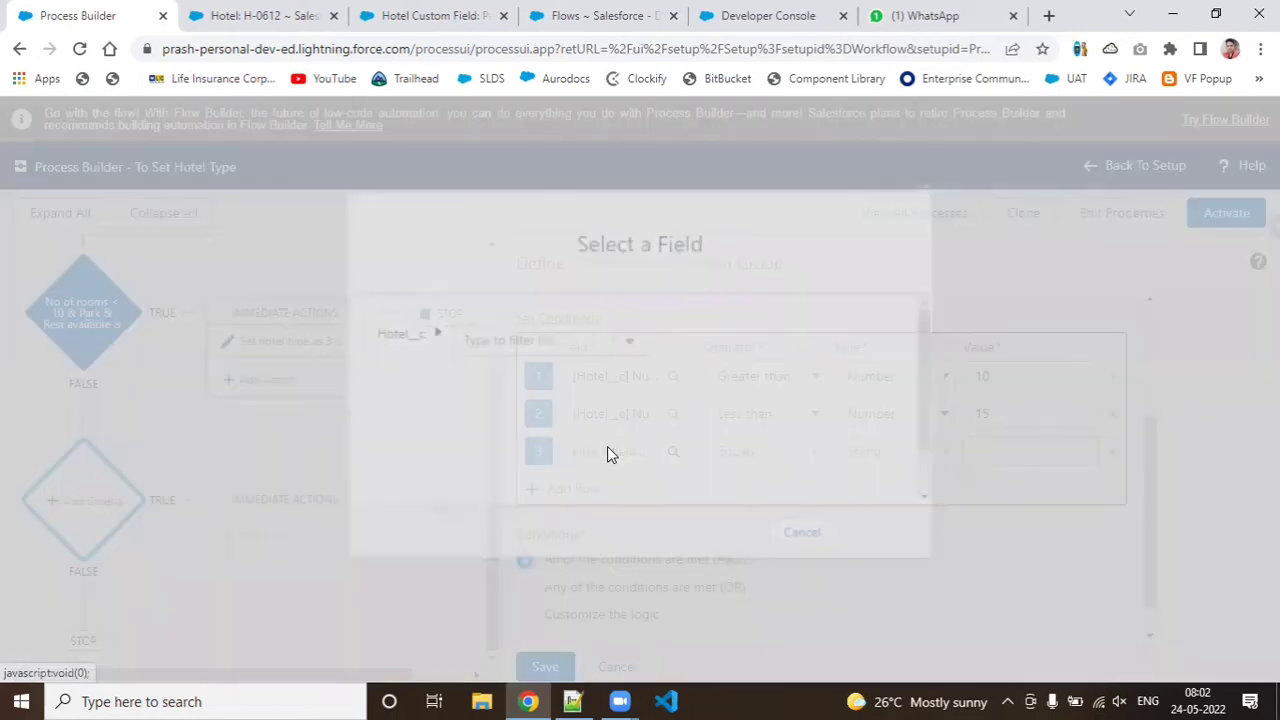
type("resta")
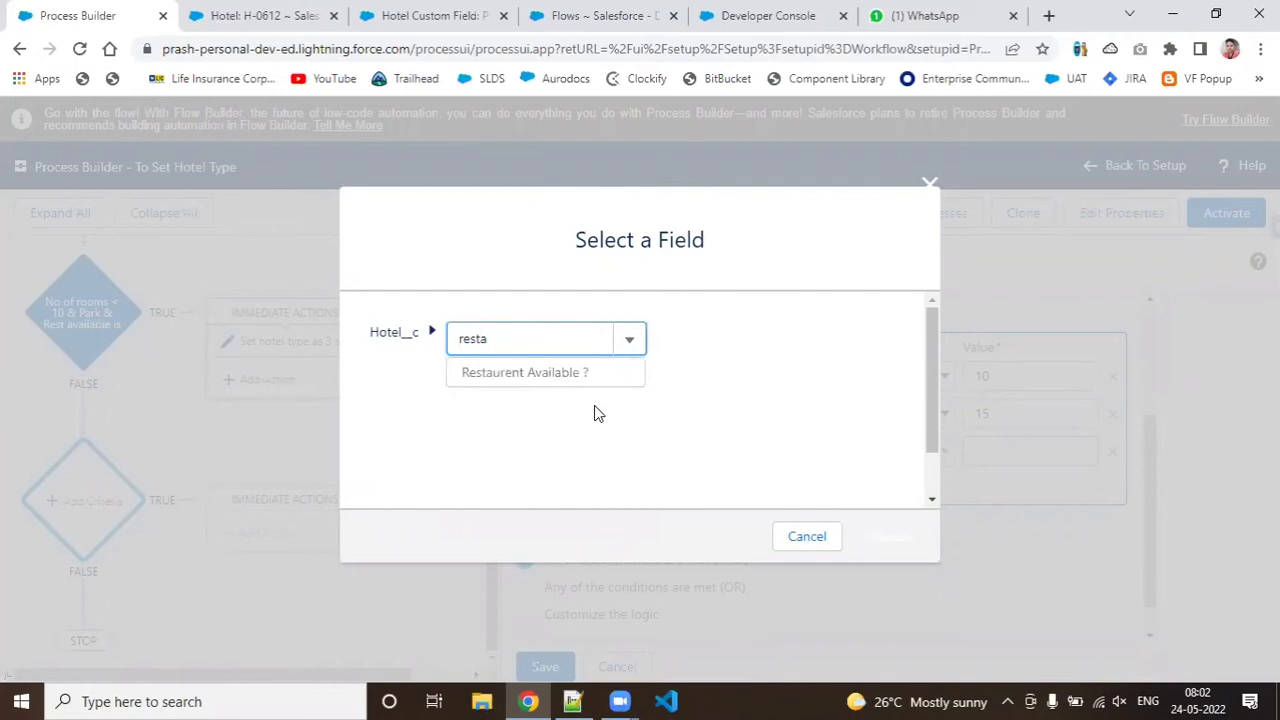
left_click(557, 370)
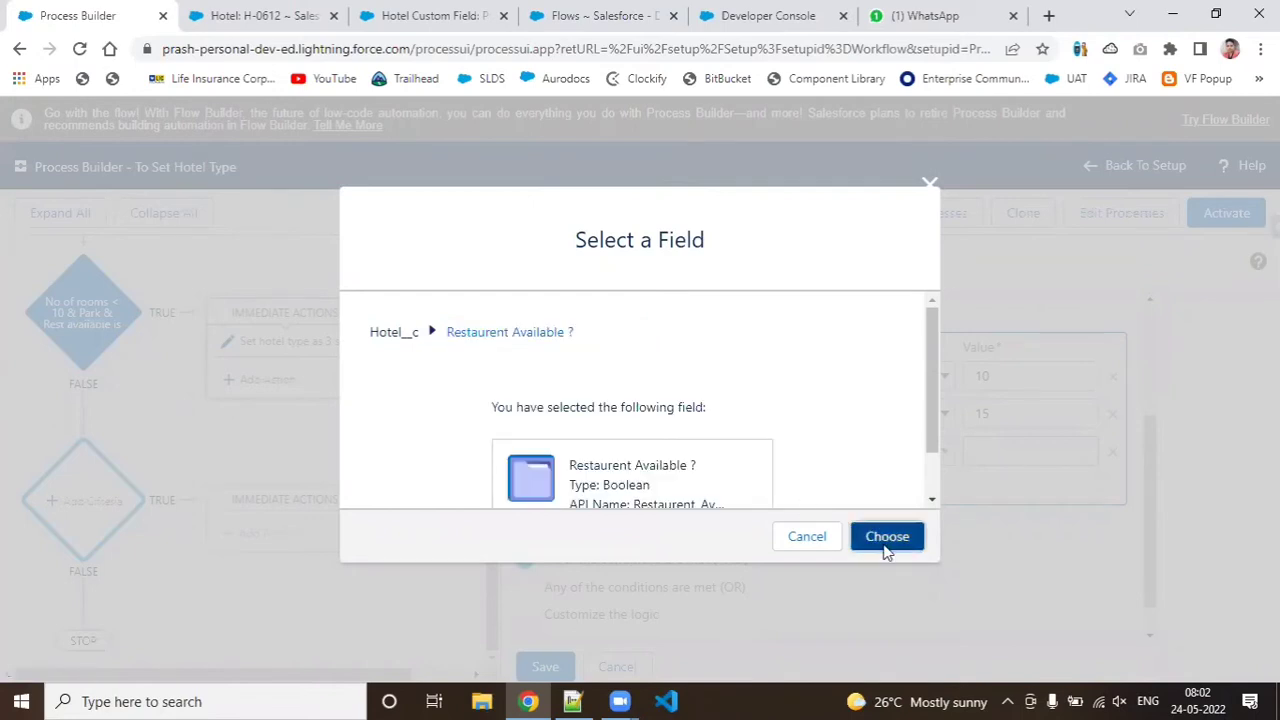
left_click(886, 544)
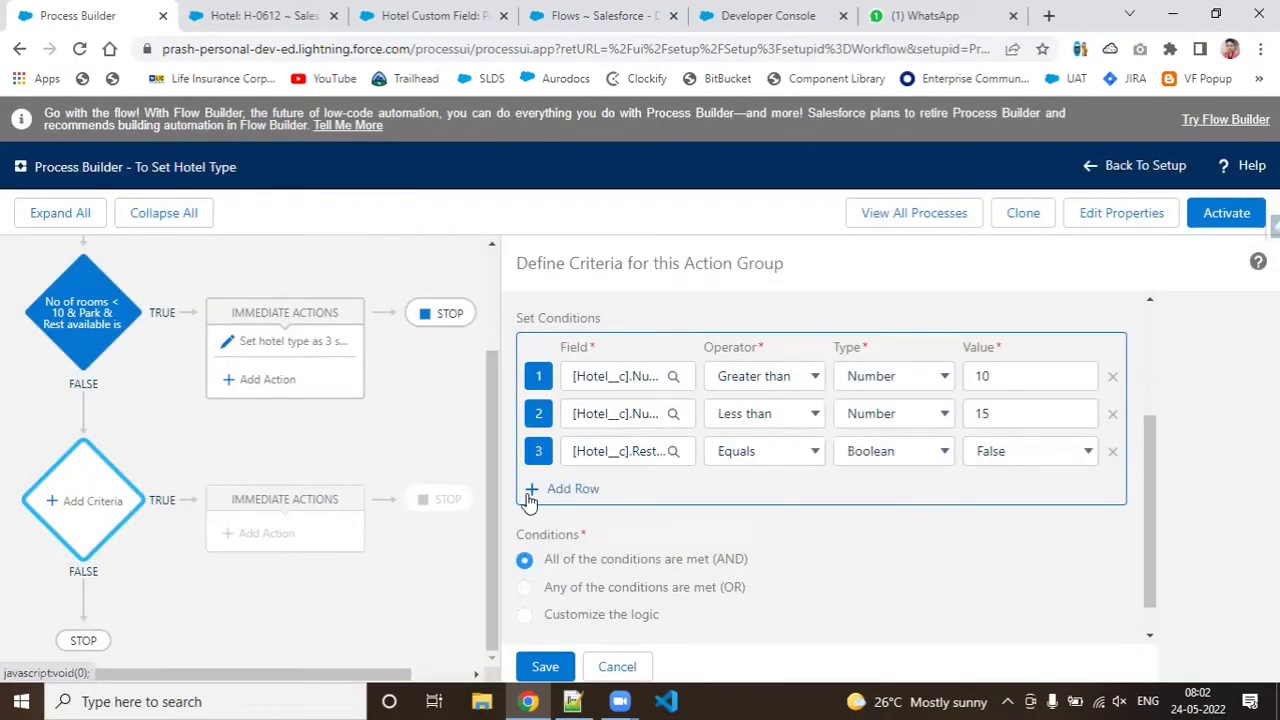
Step: Add a fourth condition requiring the hotel's parking available field to equal False
left_click(530, 495)
type("pa")
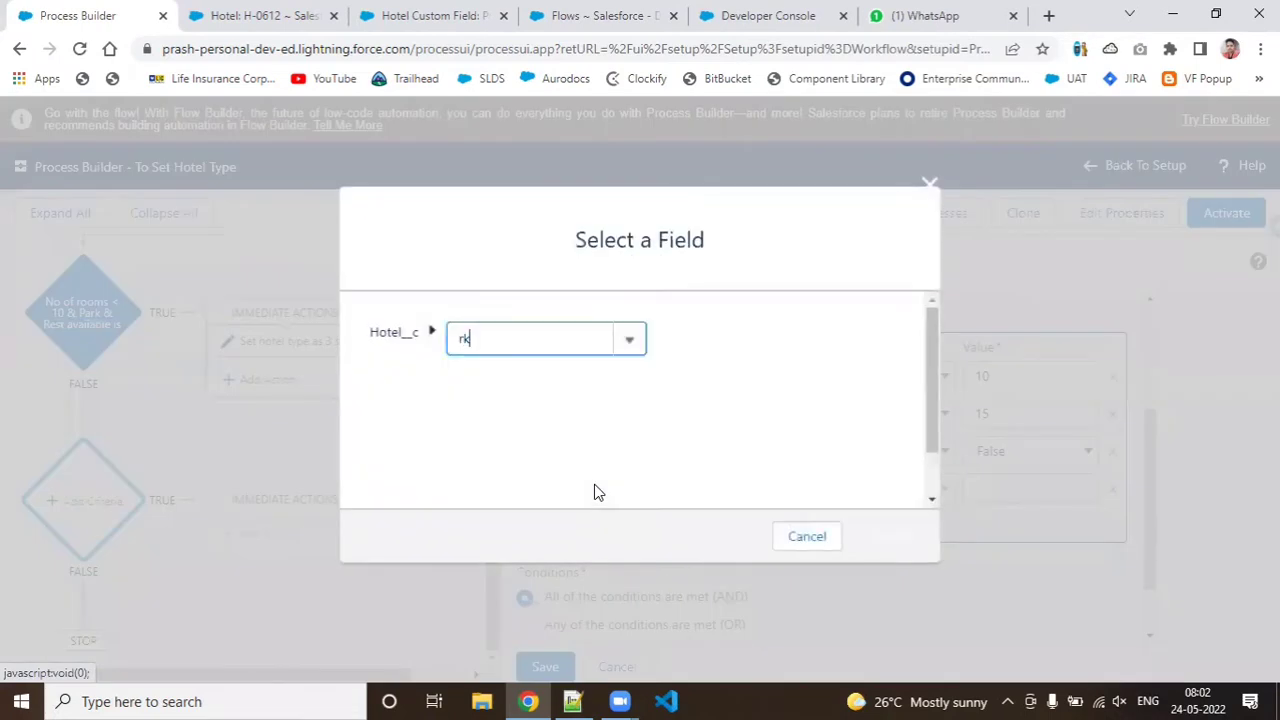
key("BackSpace")
key("BackSpace")
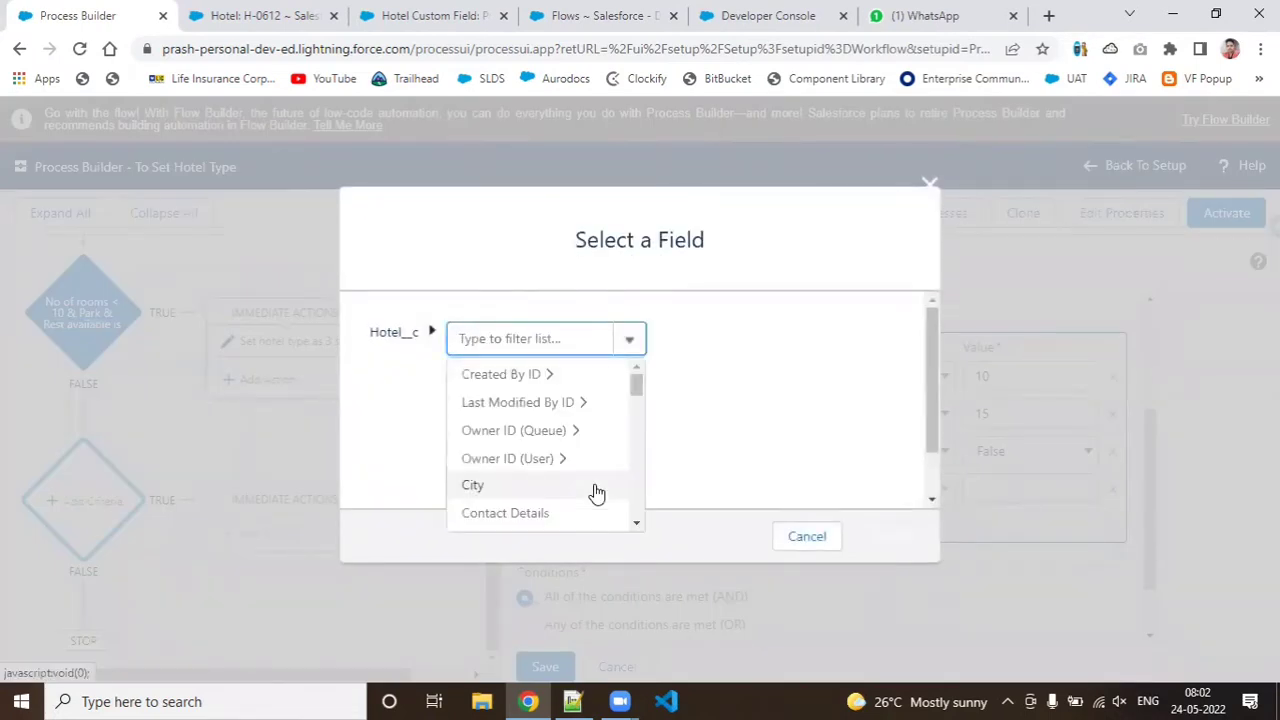
type("parki")
left_click(551, 383)
left_click(896, 545)
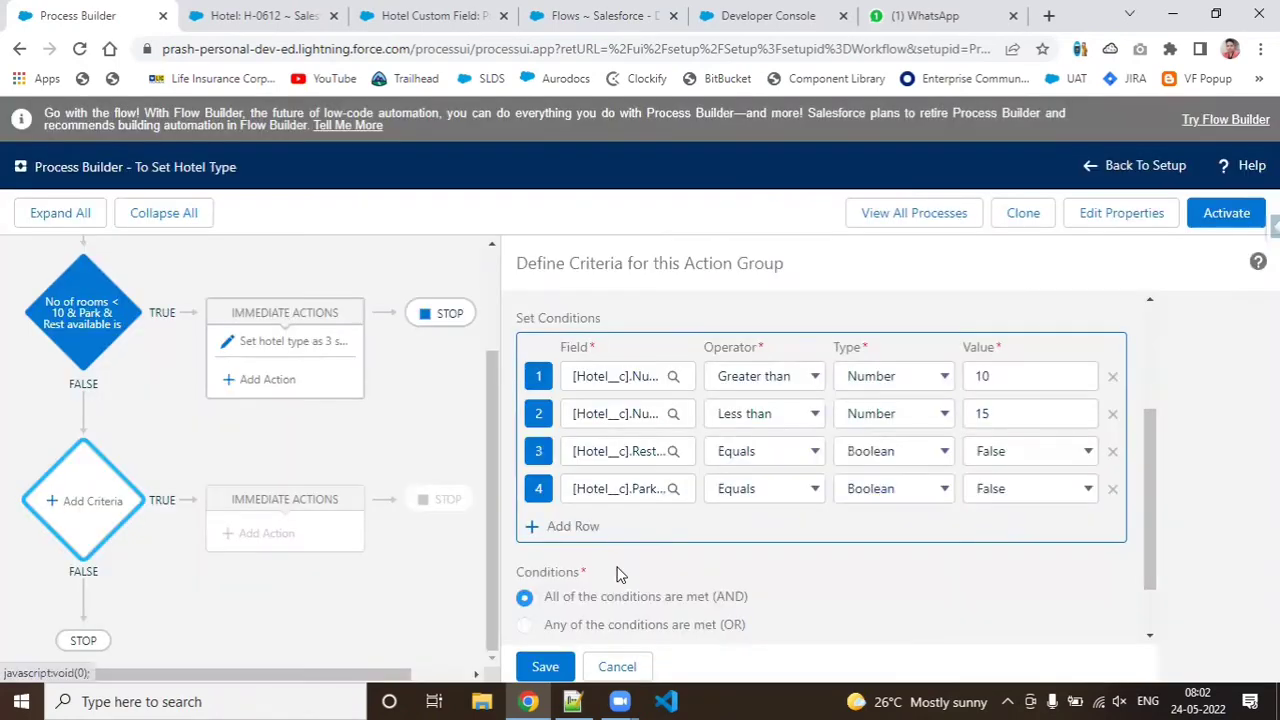
Step: Add a fifth condition on the Hotel Type field with the value 4 Star
scroll(1157, 489, "down", 1)
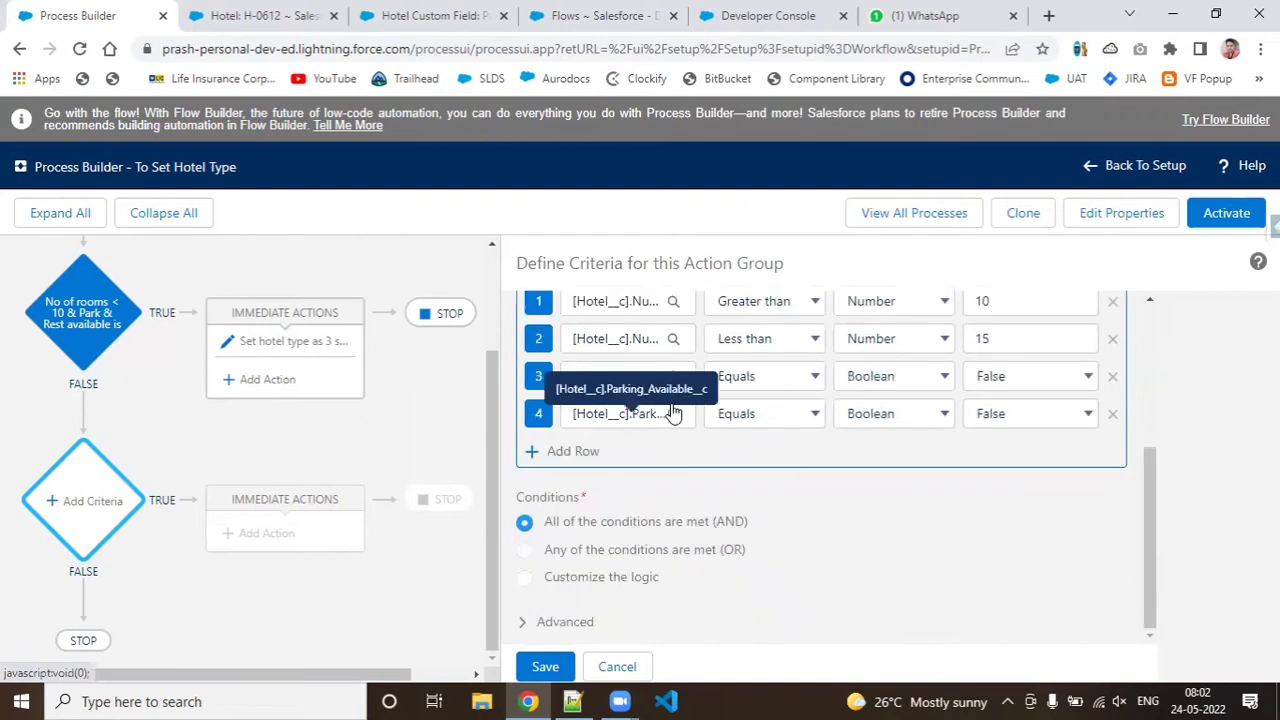
left_click(529, 451)
left_click(608, 462)
type("hotel")
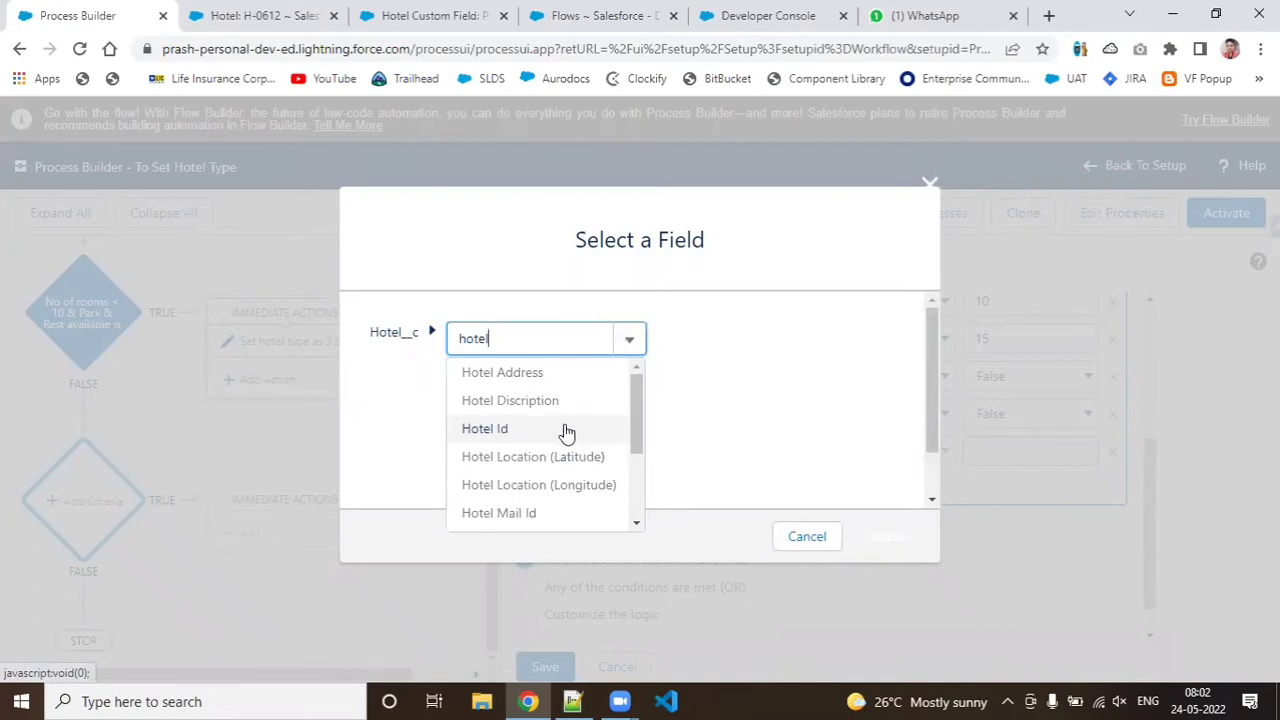
type("ty")
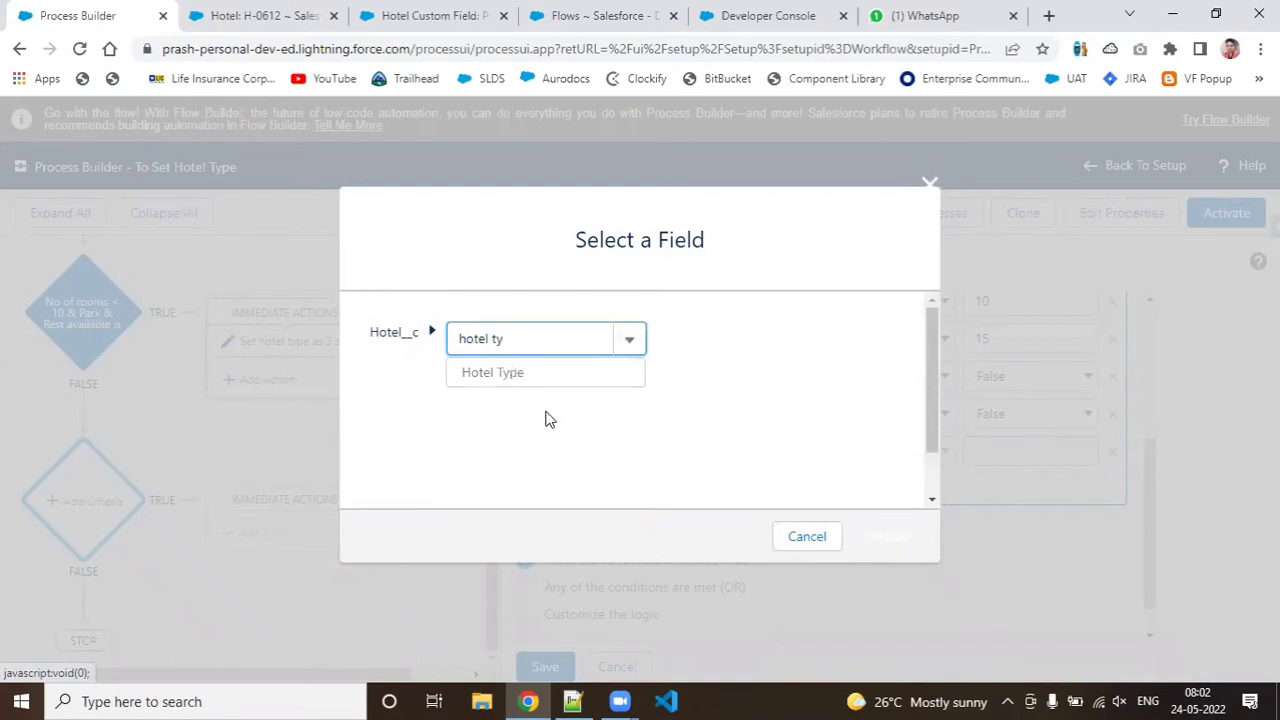
left_click(529, 378)
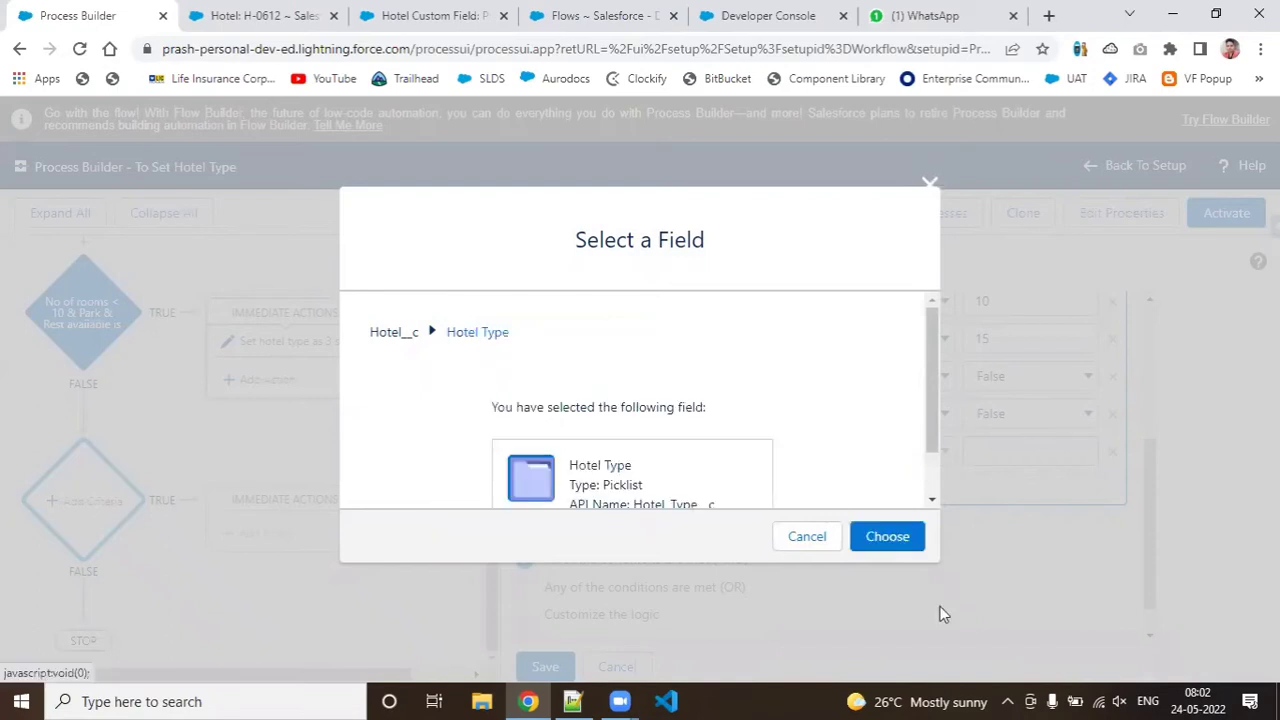
left_click(884, 537)
left_click(1000, 455)
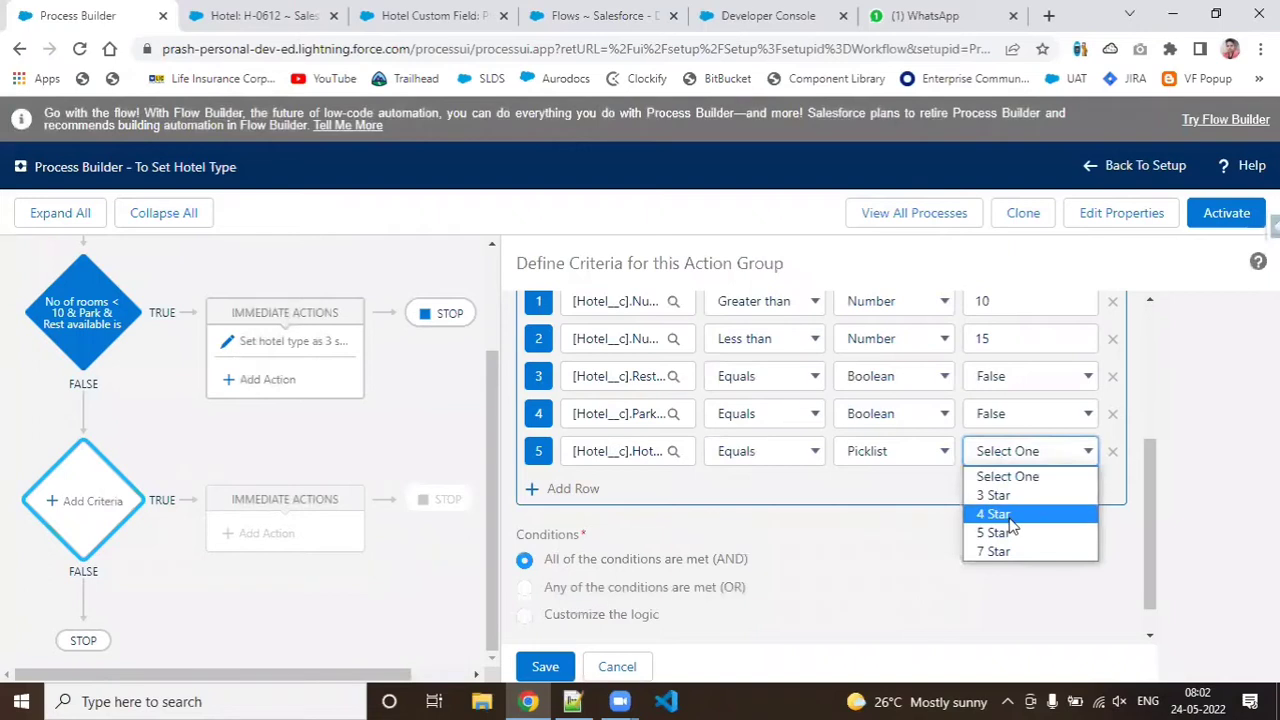
left_click(1009, 517)
Step: Change the Hotel Type condition's operator to Does not equal and select 4 Star again as its value
left_click_drag(1146, 529, 1148, 497)
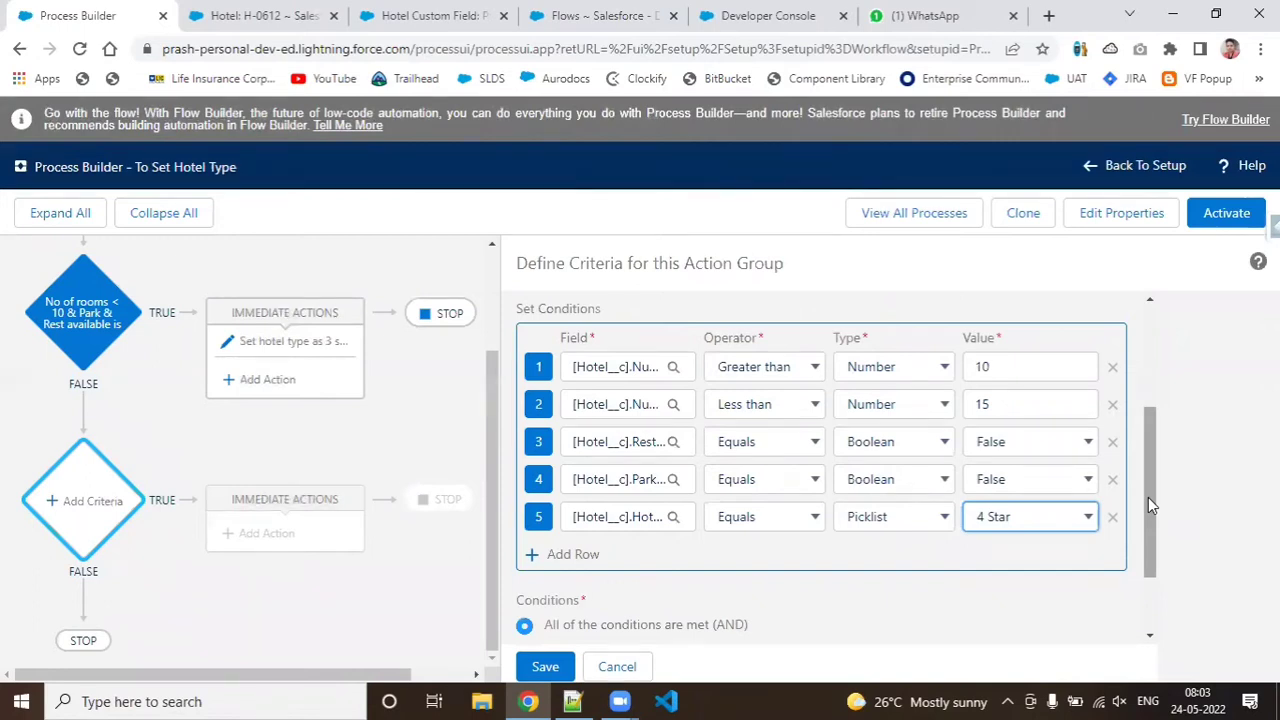
left_click(808, 521)
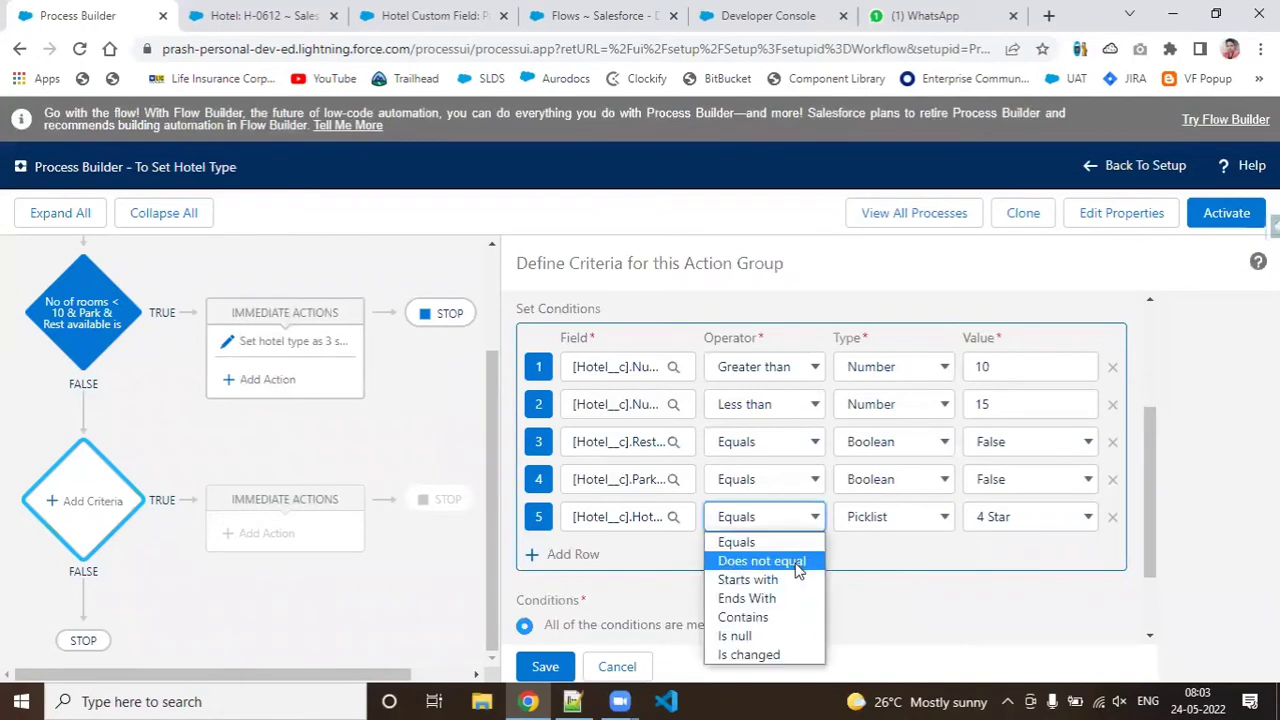
left_click(798, 563)
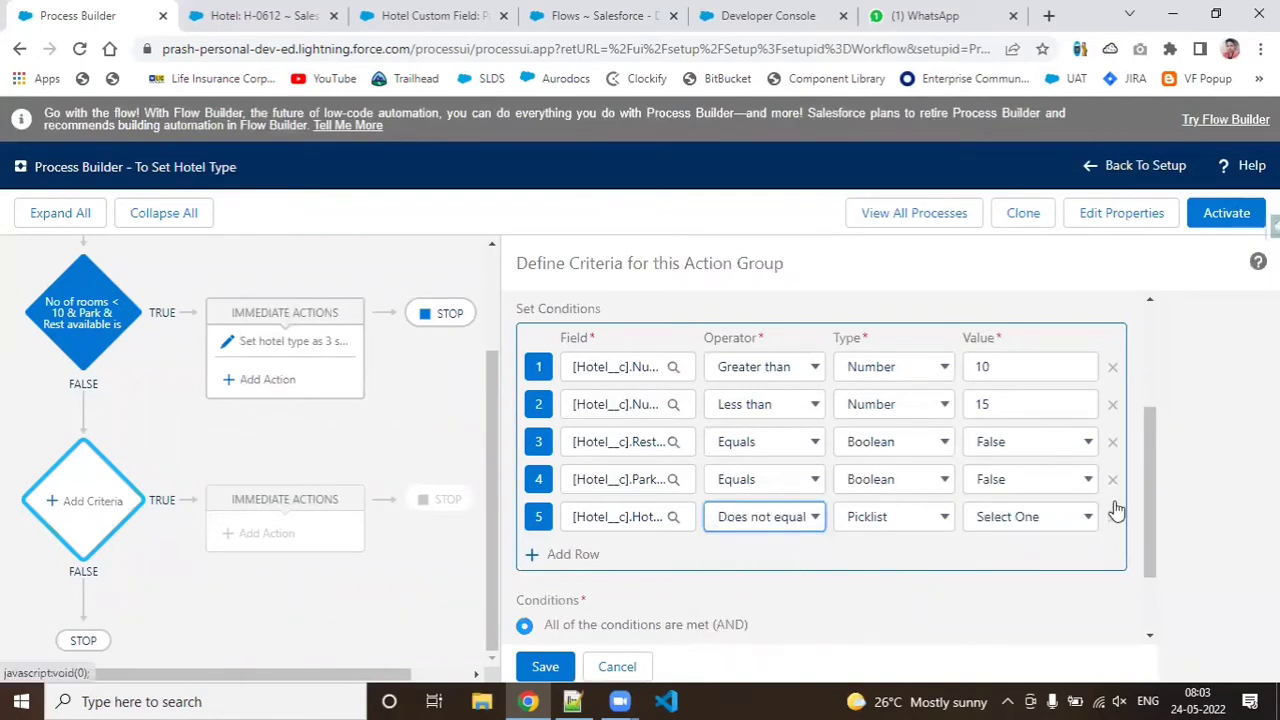
left_click_drag(1148, 523, 1155, 584)
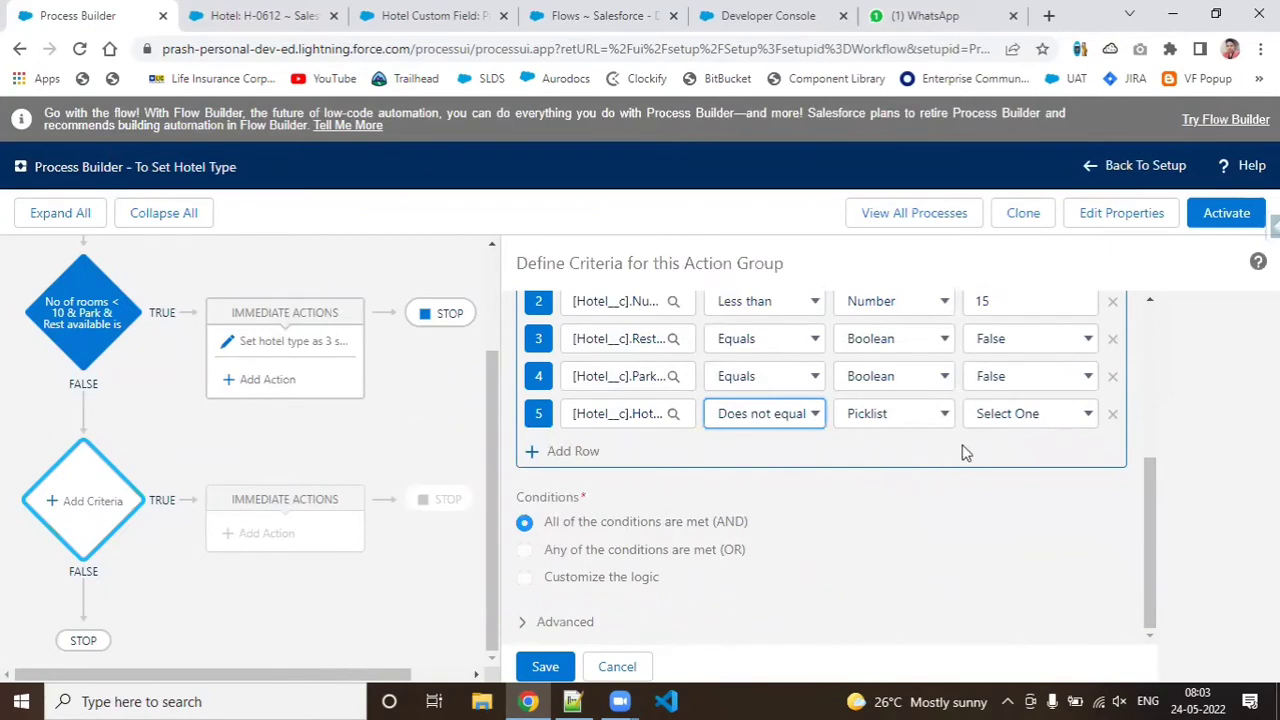
left_click(1000, 414)
left_click(995, 478)
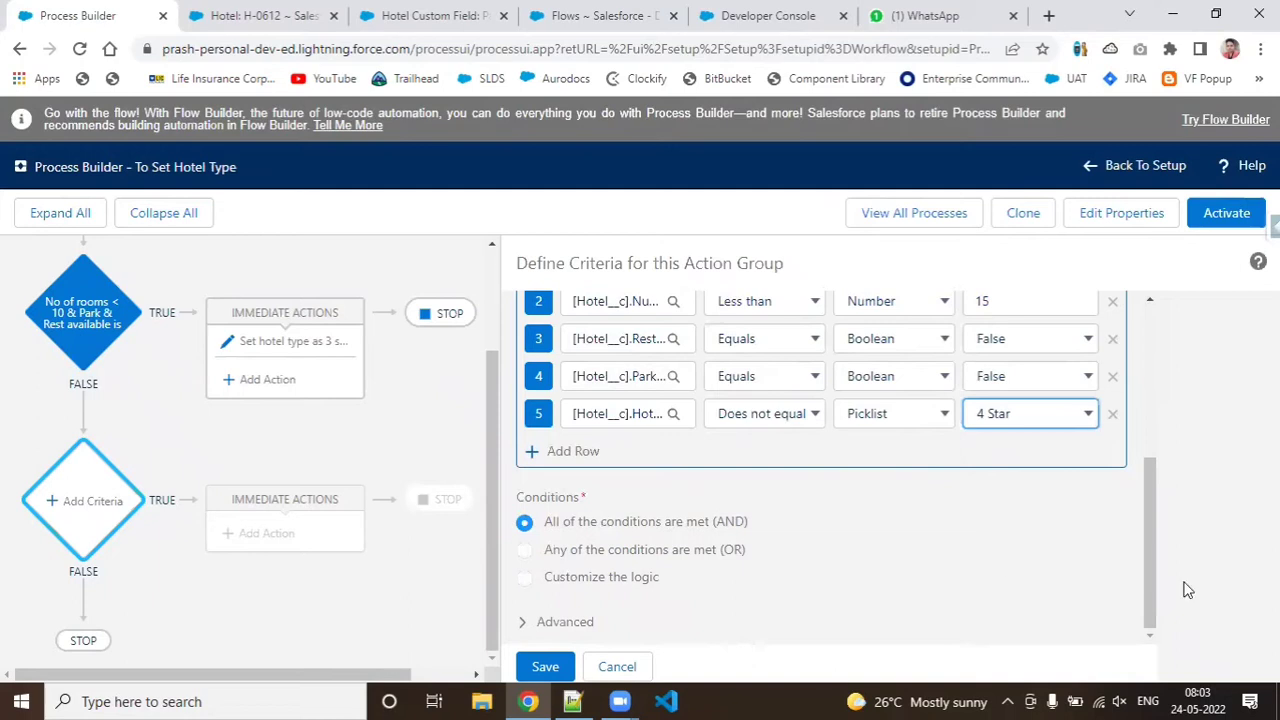
Step: Save the second criteria and give it an Update Records action named "Set hotel type as 4 star"
left_click(553, 667)
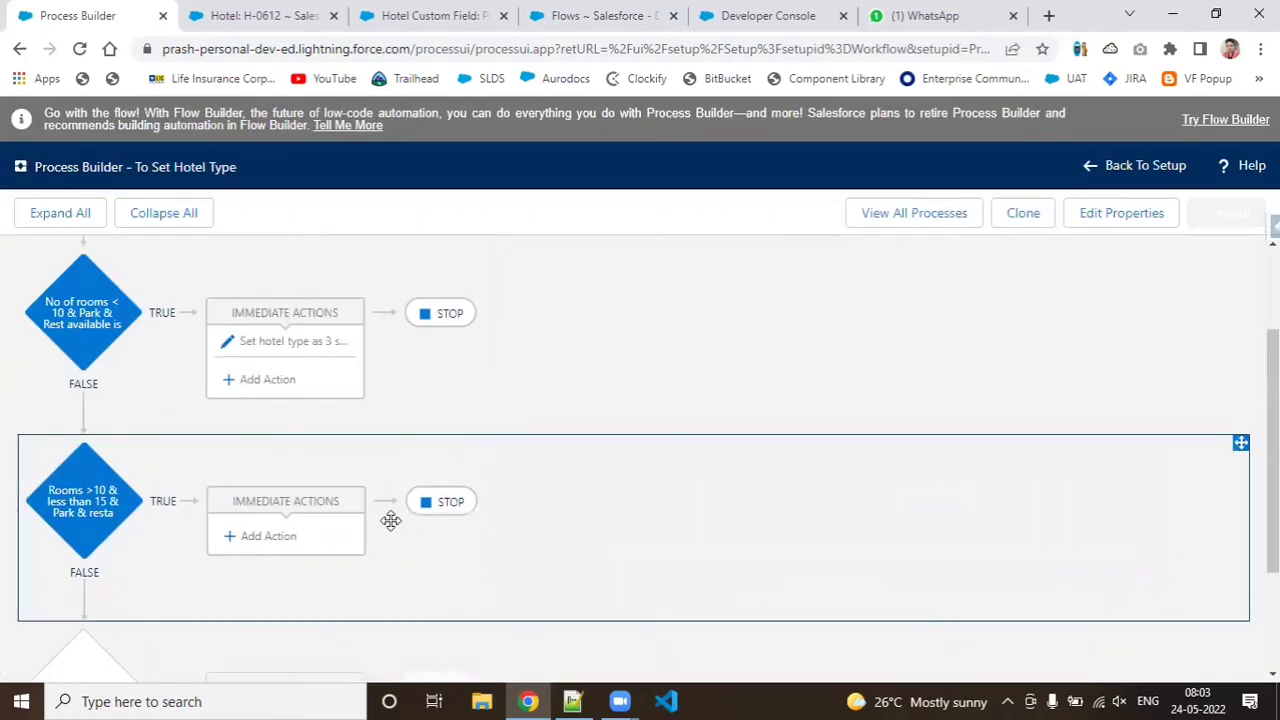
left_click(233, 546)
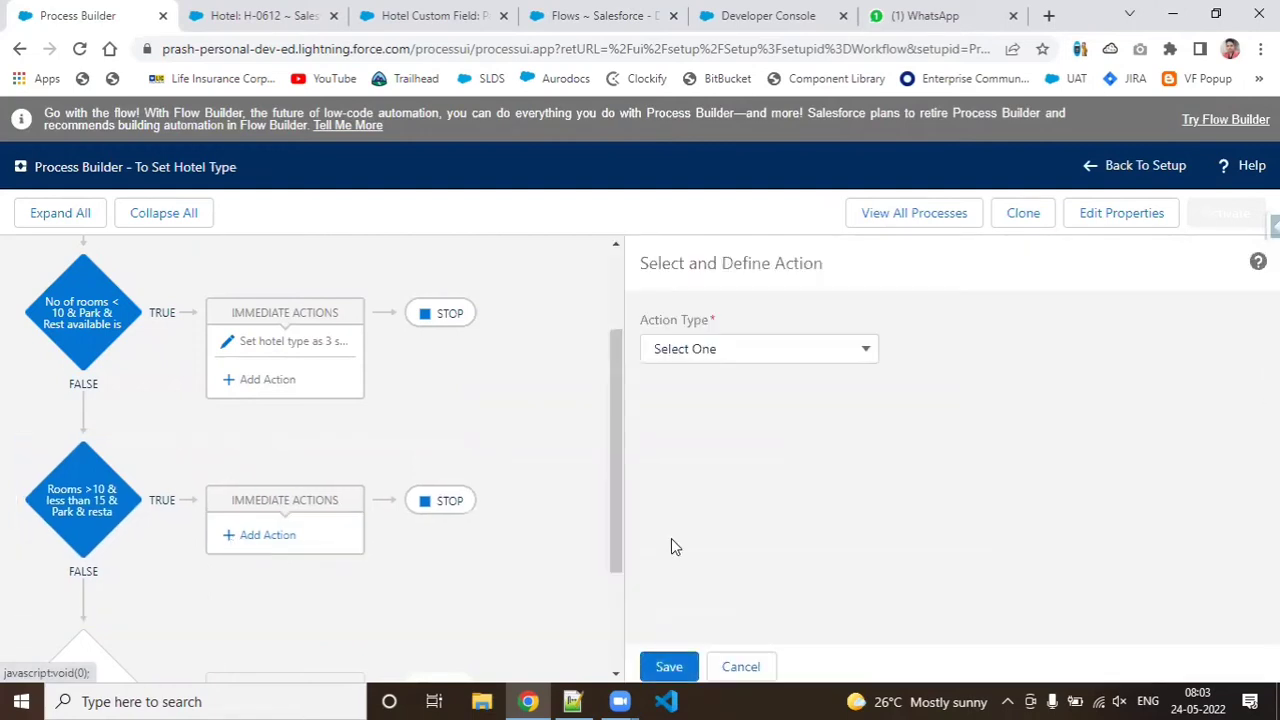
left_click(837, 350)
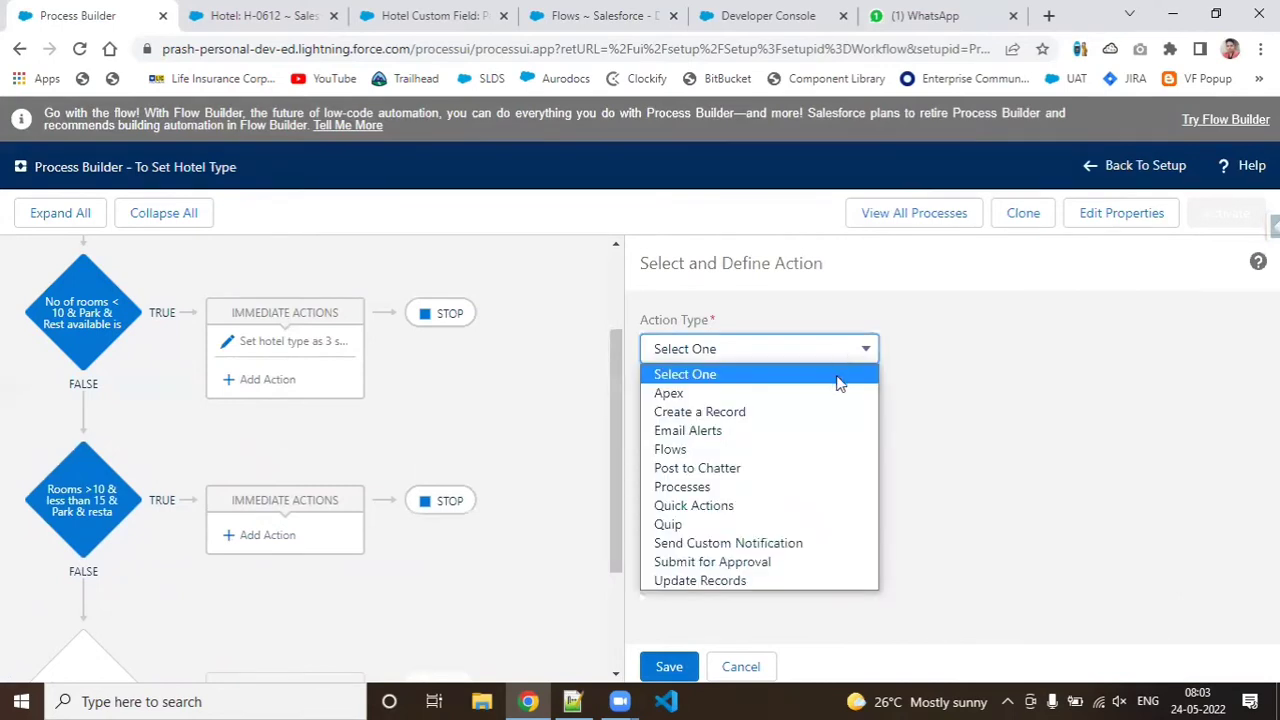
left_click(825, 585)
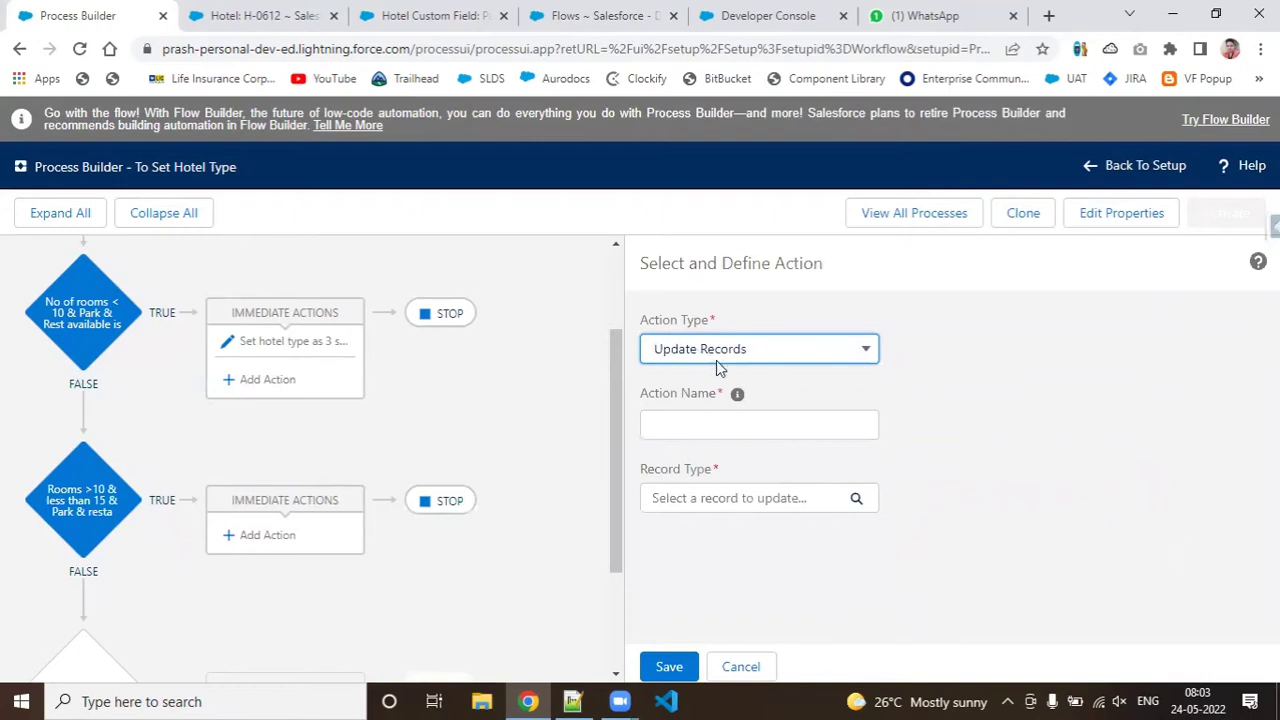
left_click(717, 427)
type("Set hotel type as 4 star")
left_click(899, 483)
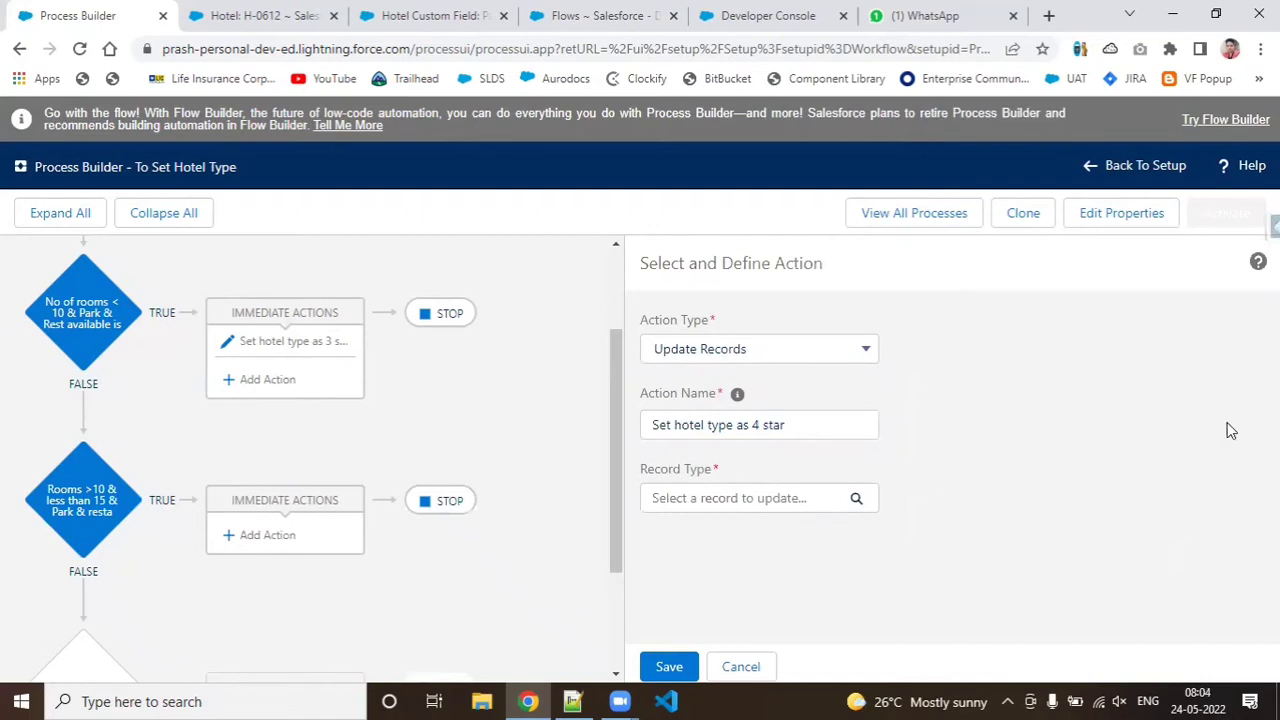
Step: Choose the Hotel__c record that started the process as the record to update
left_click(718, 501)
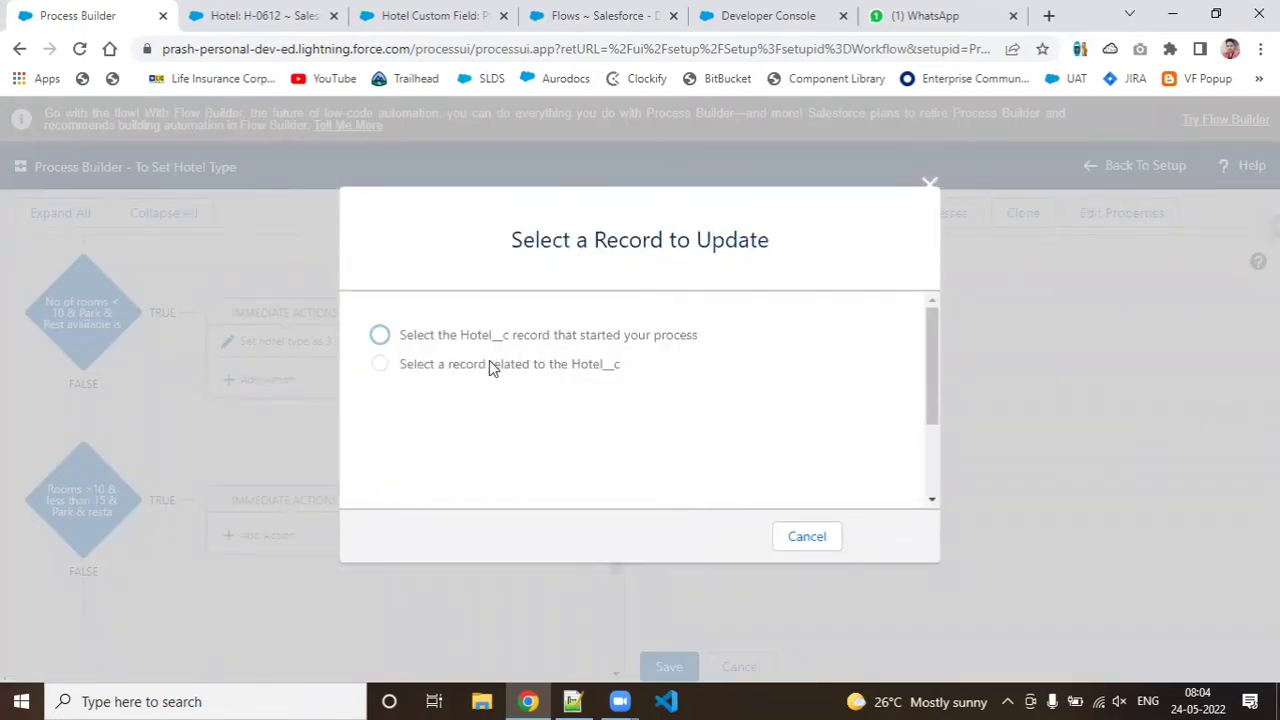
left_click(378, 336)
left_click(888, 535)
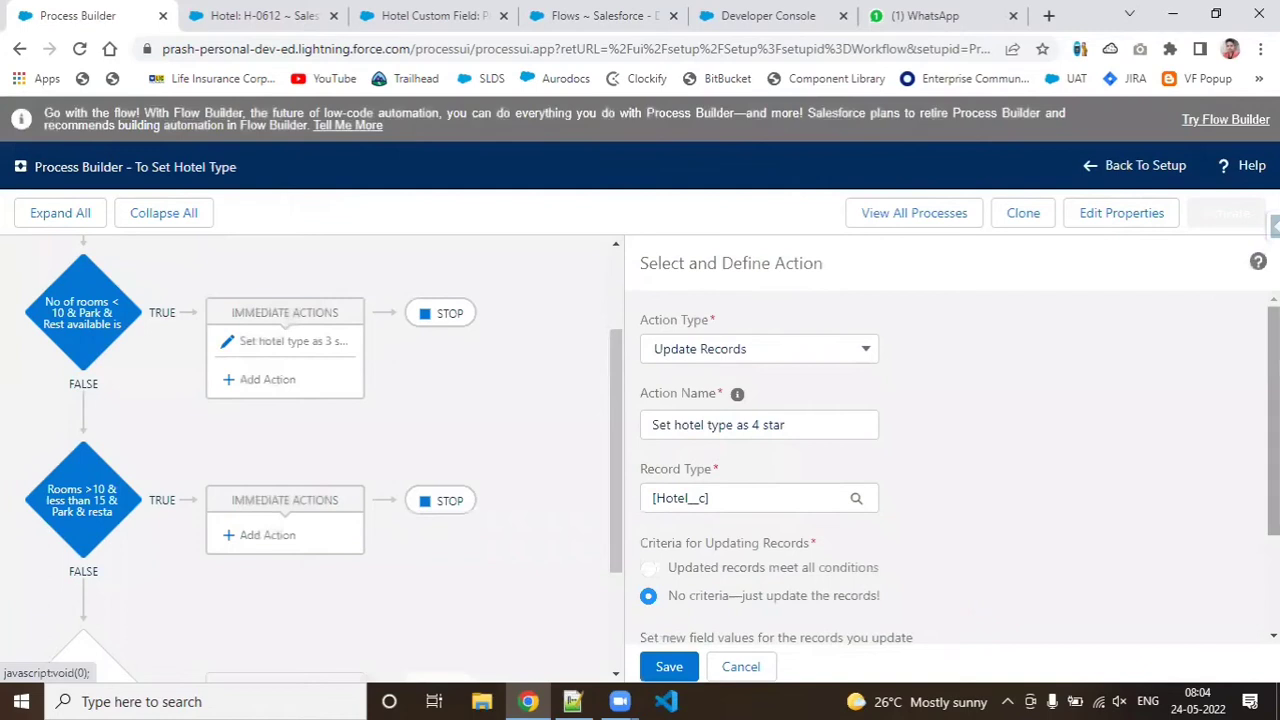
Step: Set the Hotel Type field to 4 Star for the updated record and save the action
scroll(903, 554, "down", 2)
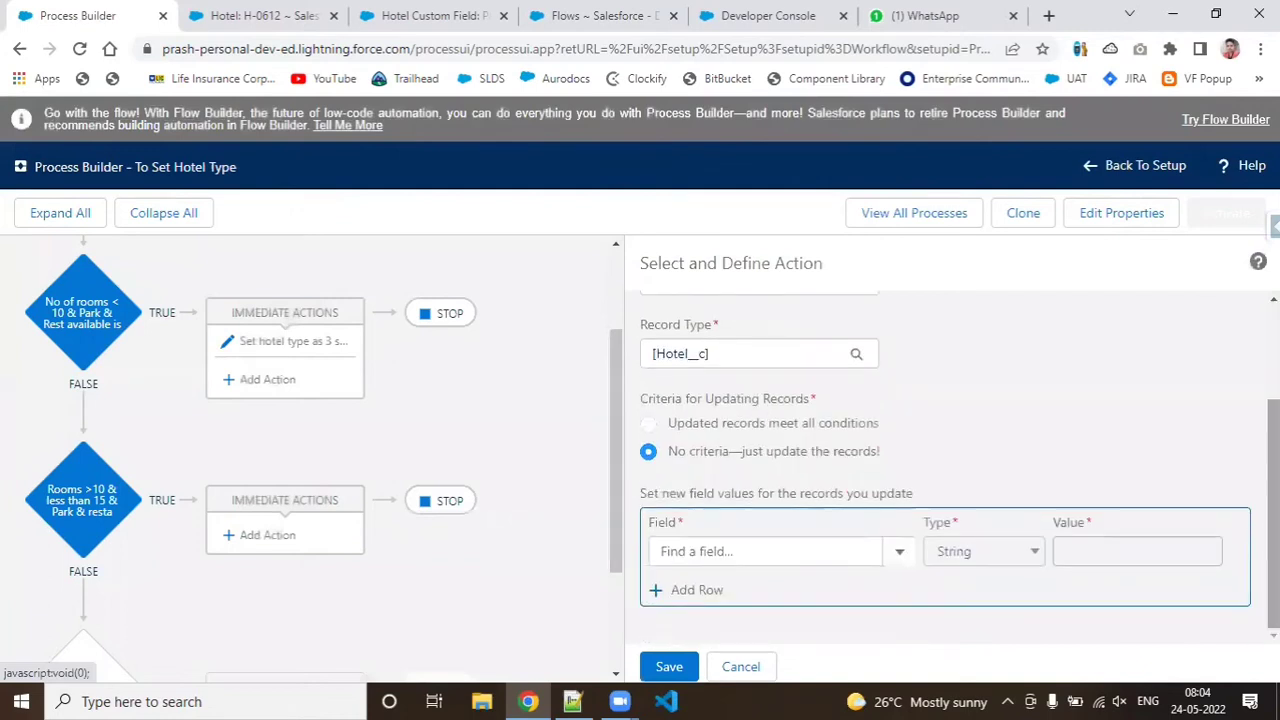
left_click(721, 551)
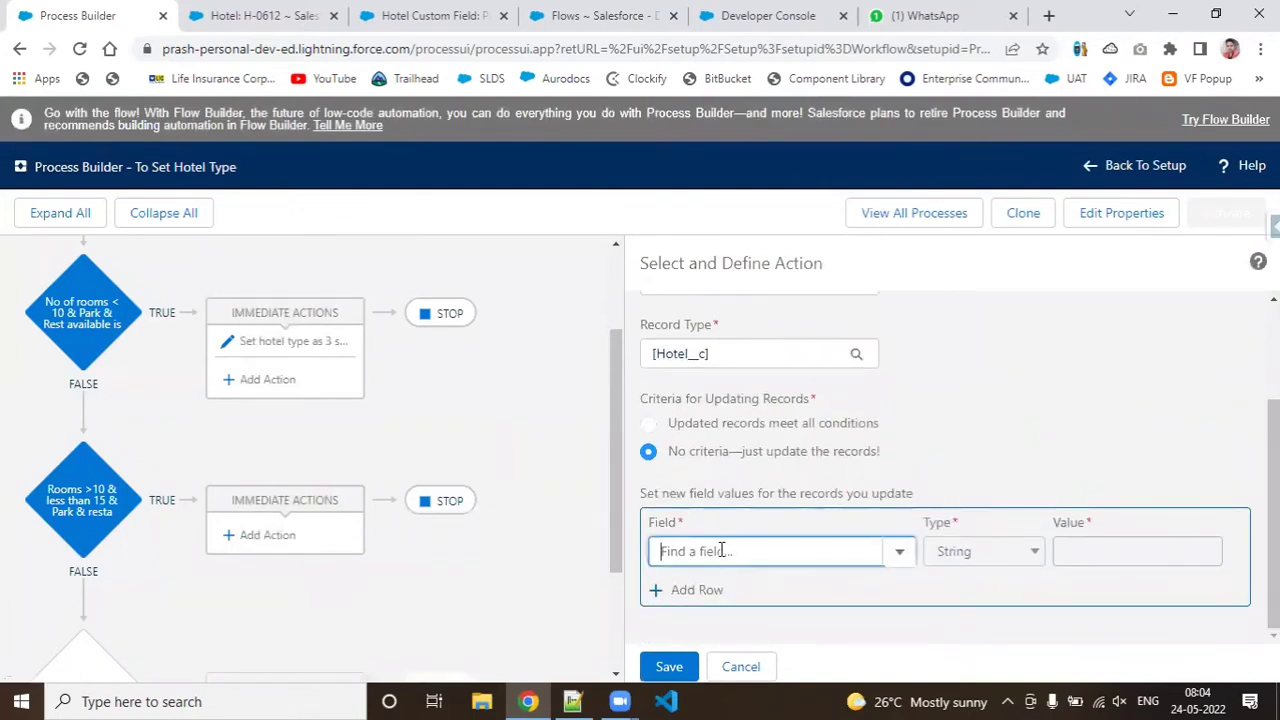
type("hote")
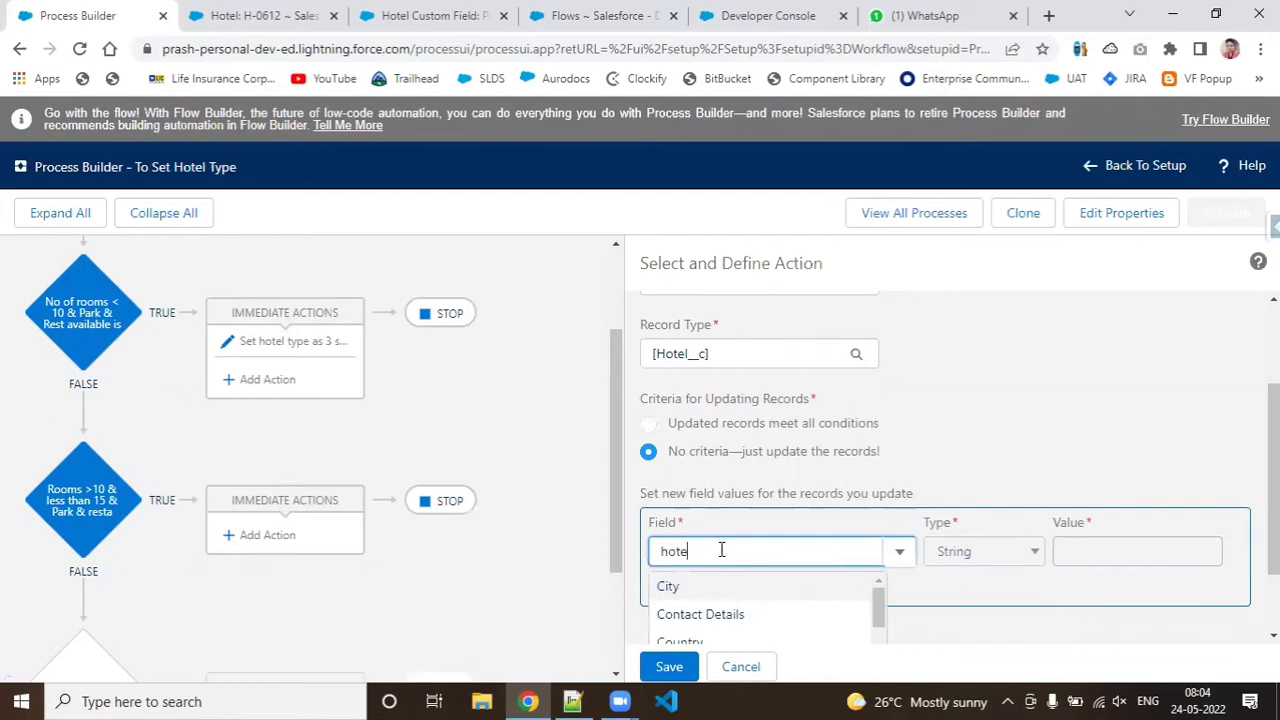
type("l ty")
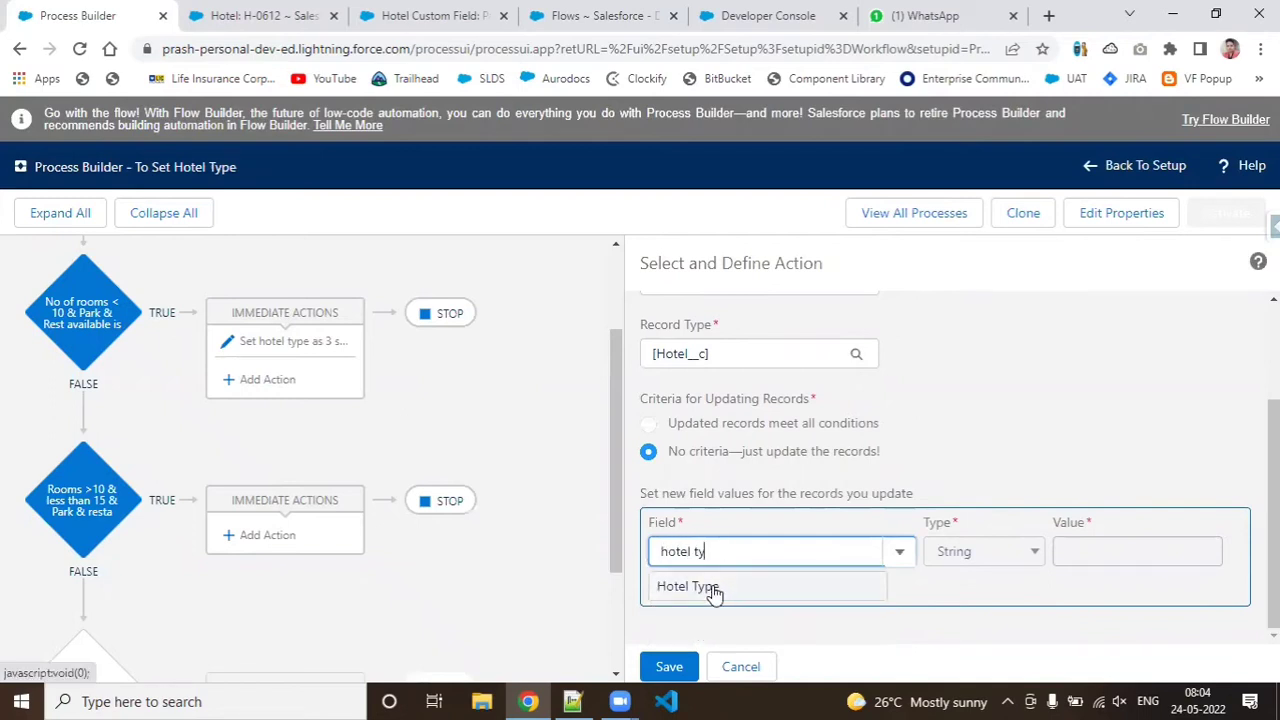
left_click(706, 586)
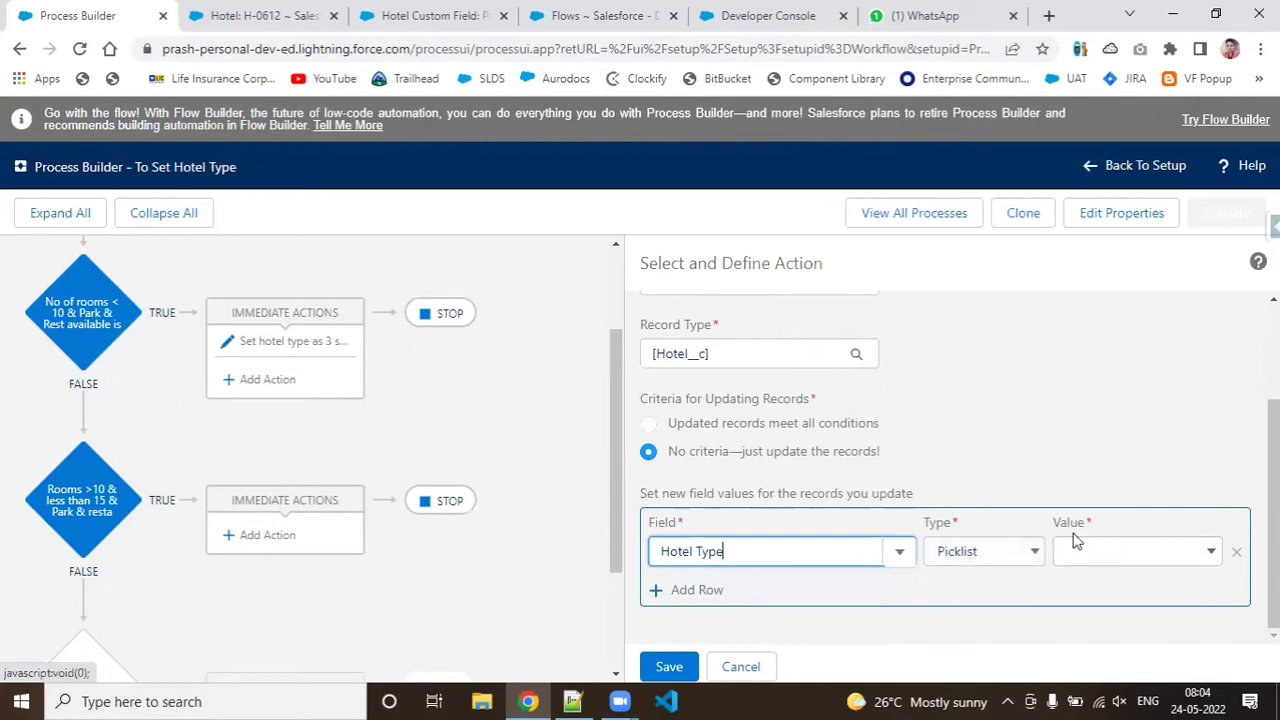
left_click(1106, 551)
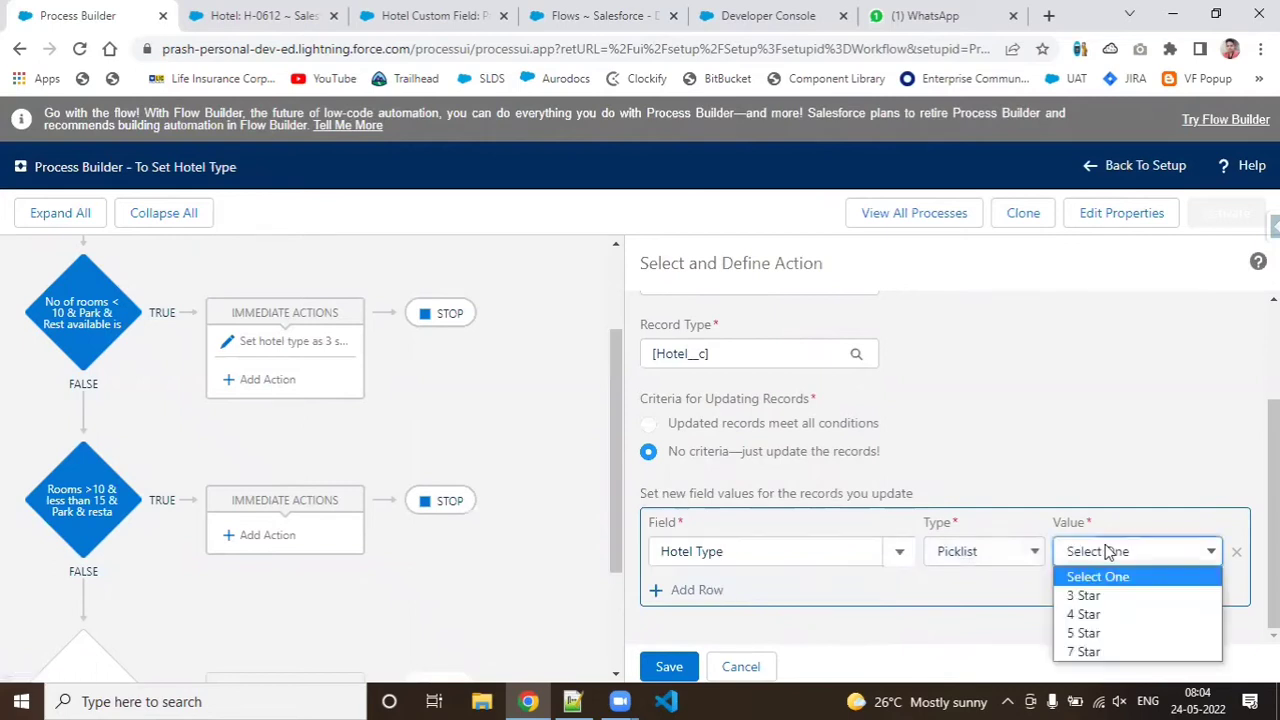
left_click(1107, 618)
left_click(670, 664)
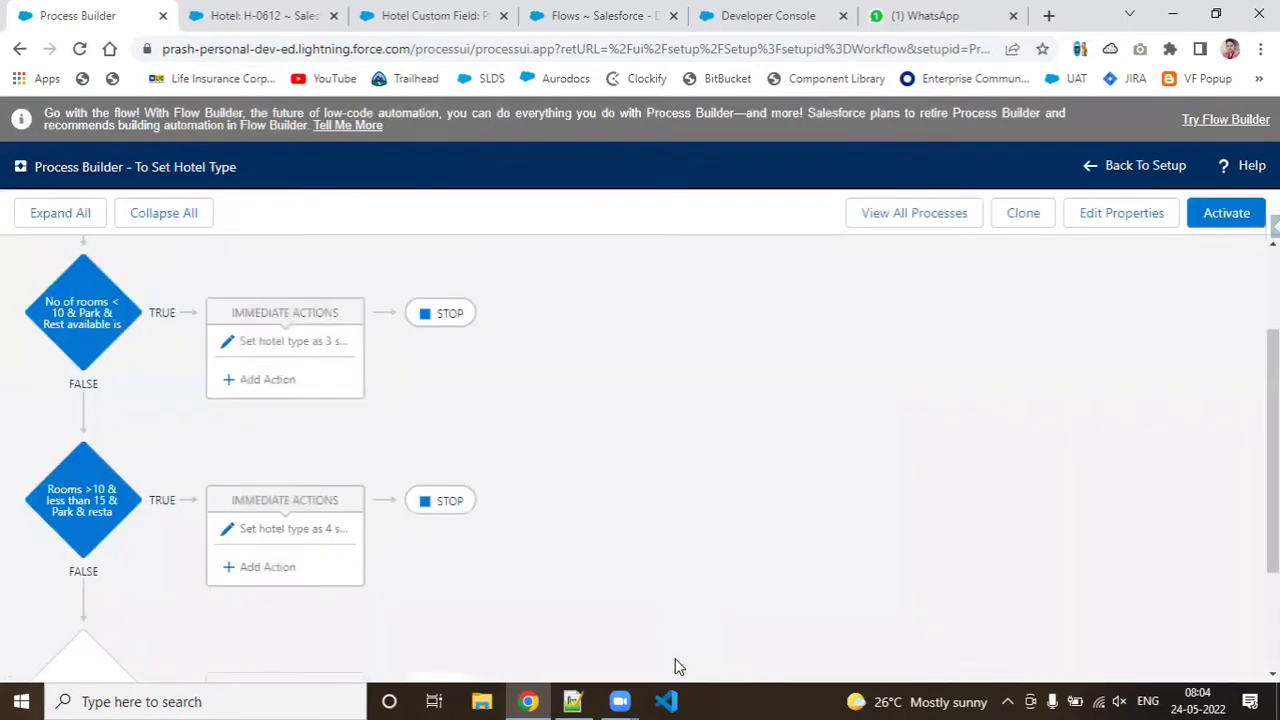
Step: Start another immediate action under the 10 to 15 rooms criteria and display its available action types
left_click(258, 343)
scroll(1272, 500, "down", 2)
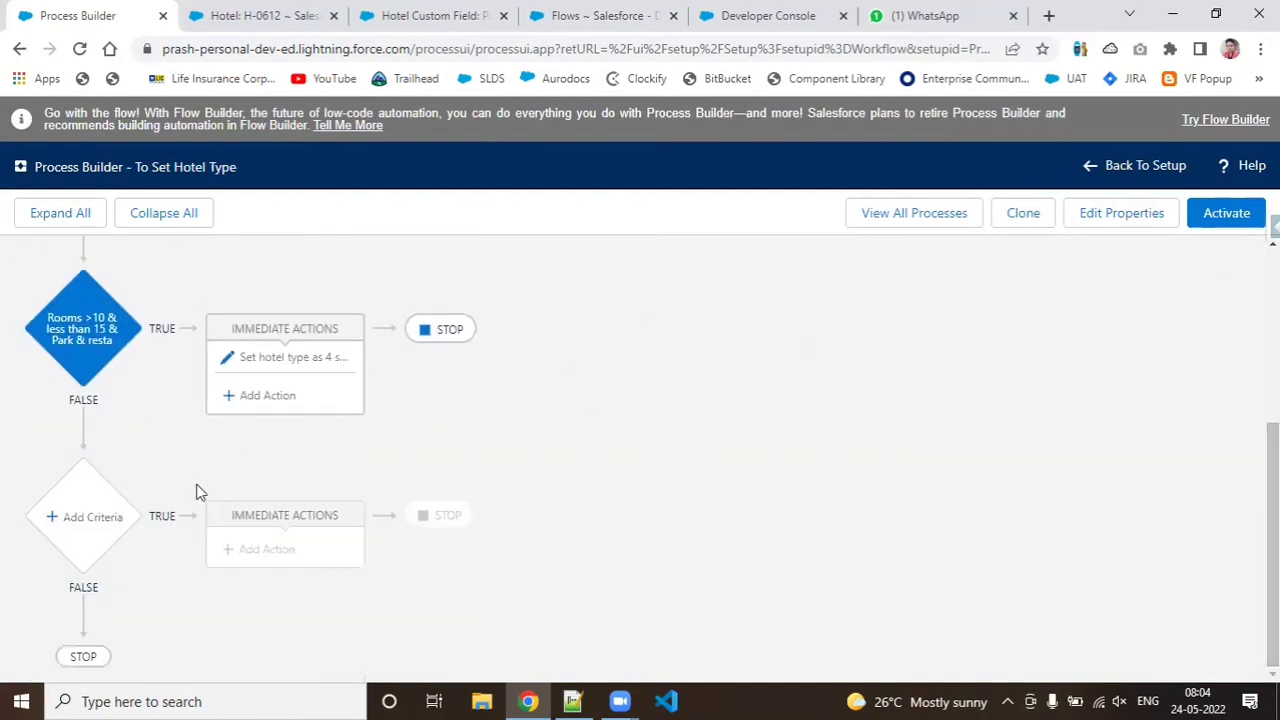
left_click(245, 405)
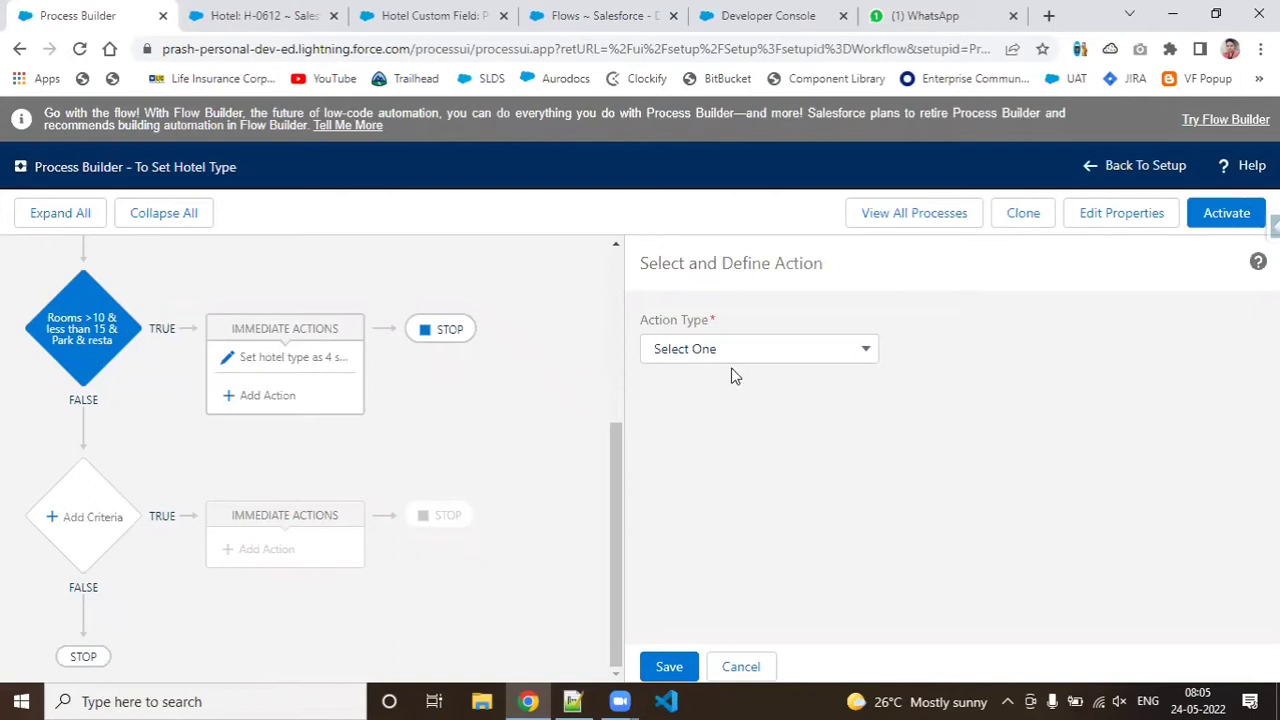
left_click(765, 355)
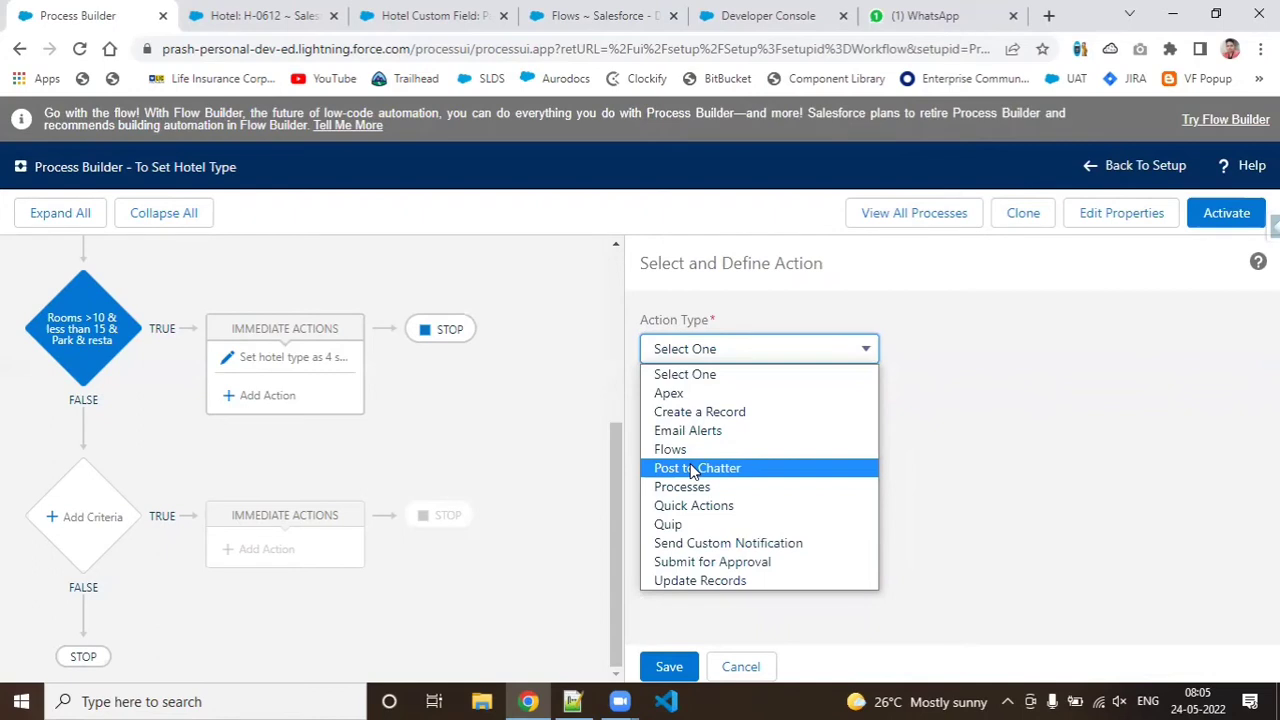
Step: Look over the hotel record, the Salesforce home page and the parking field definition, and return to Process Builder
left_click(262, 15)
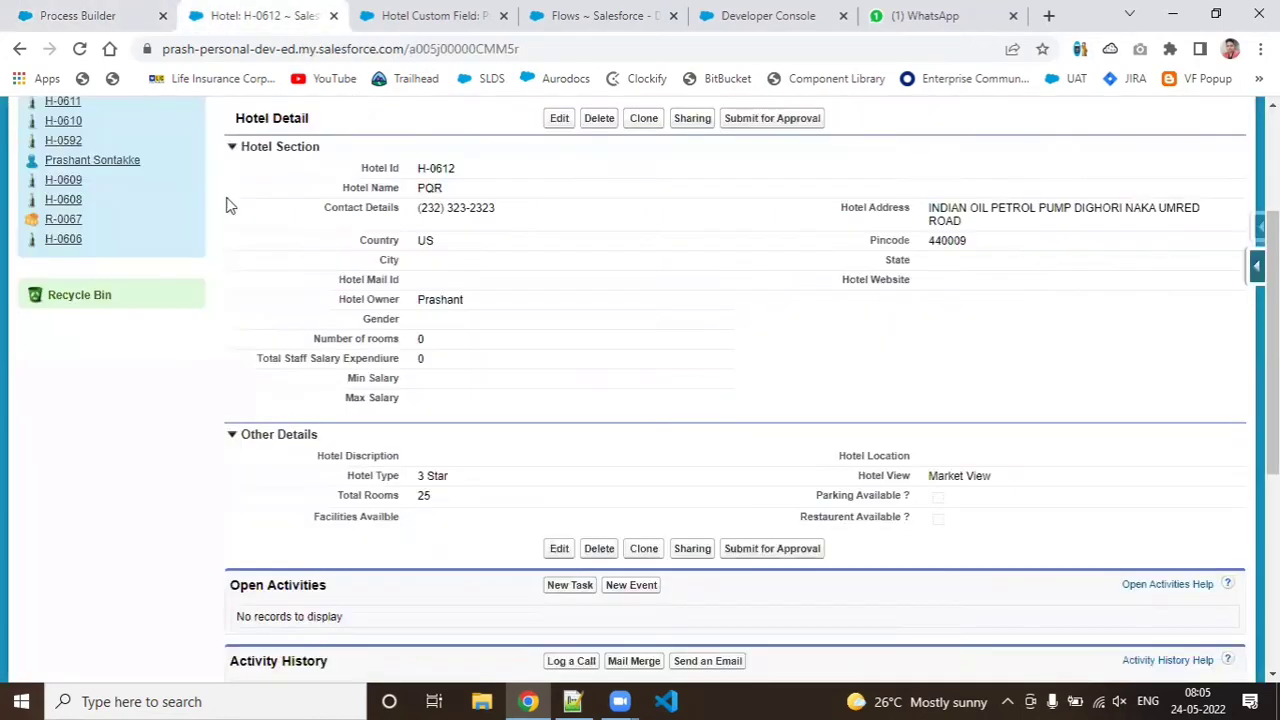
scroll(524, 168, "up", 2)
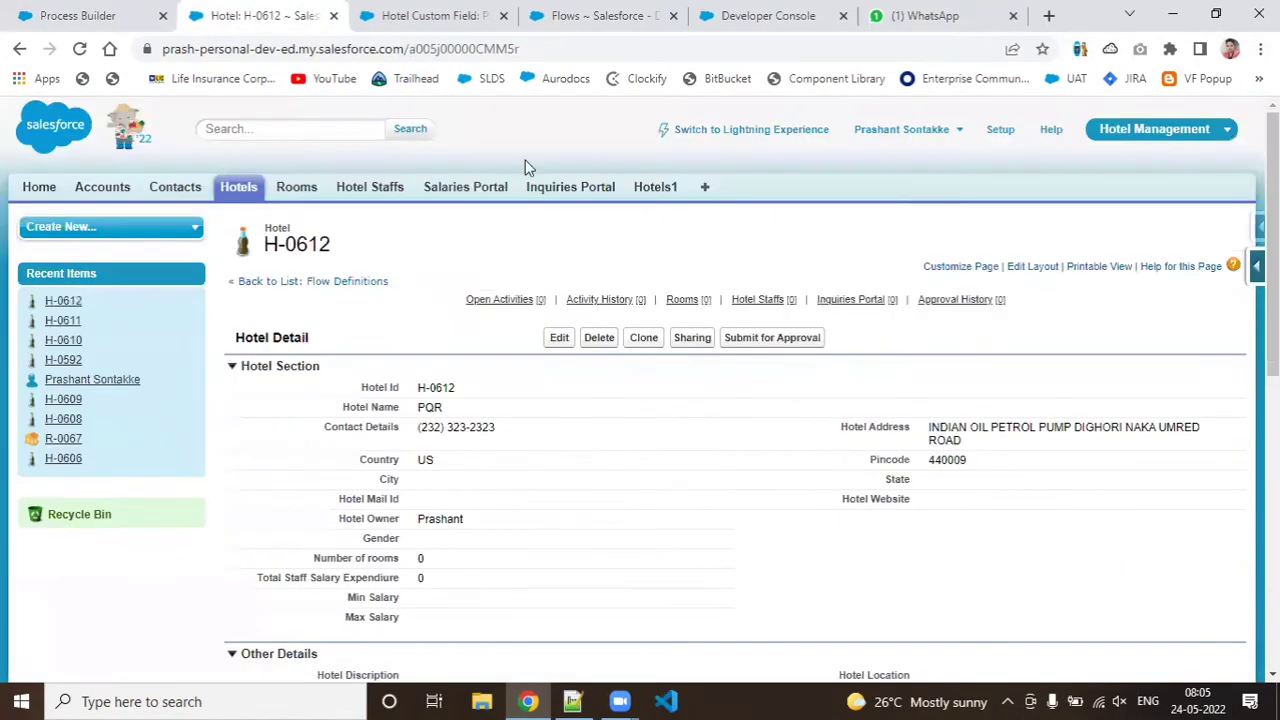
left_click(42, 192)
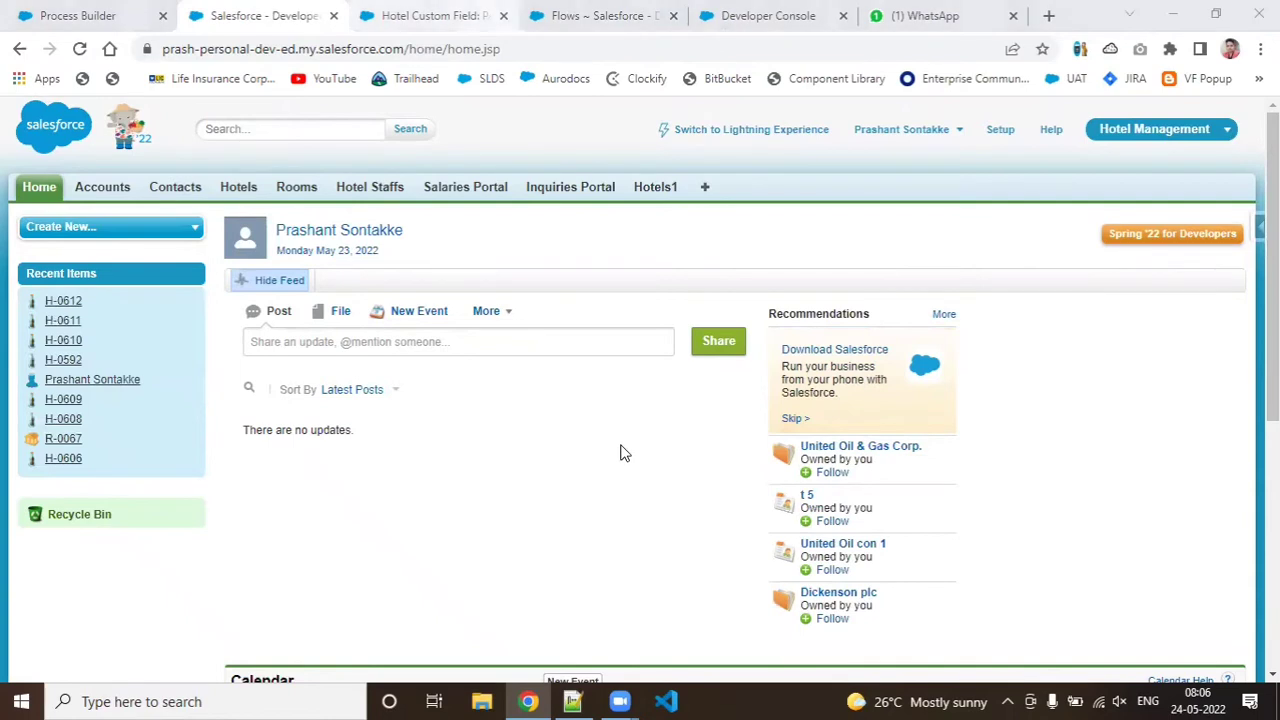
key("ctrl+Tab")
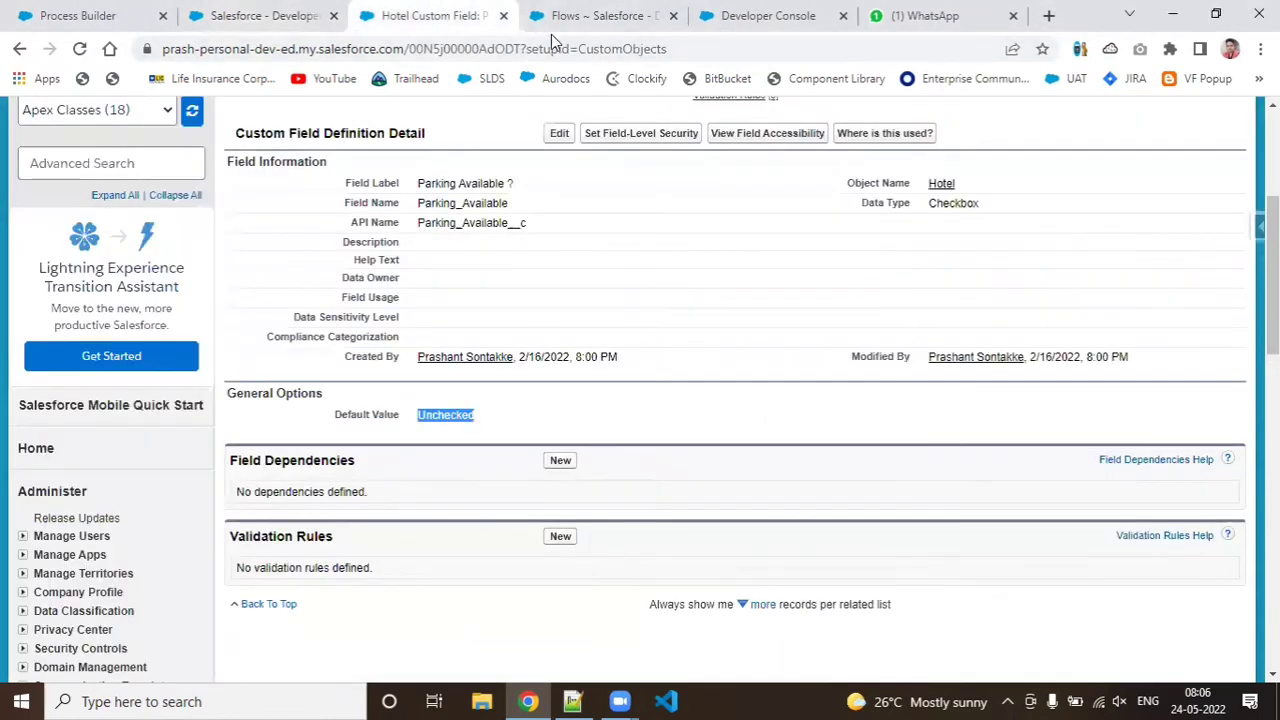
left_click(3, 4)
Step: Make the new action a Create a Record action named "Create room record" with the record type Room
left_click(773, 352)
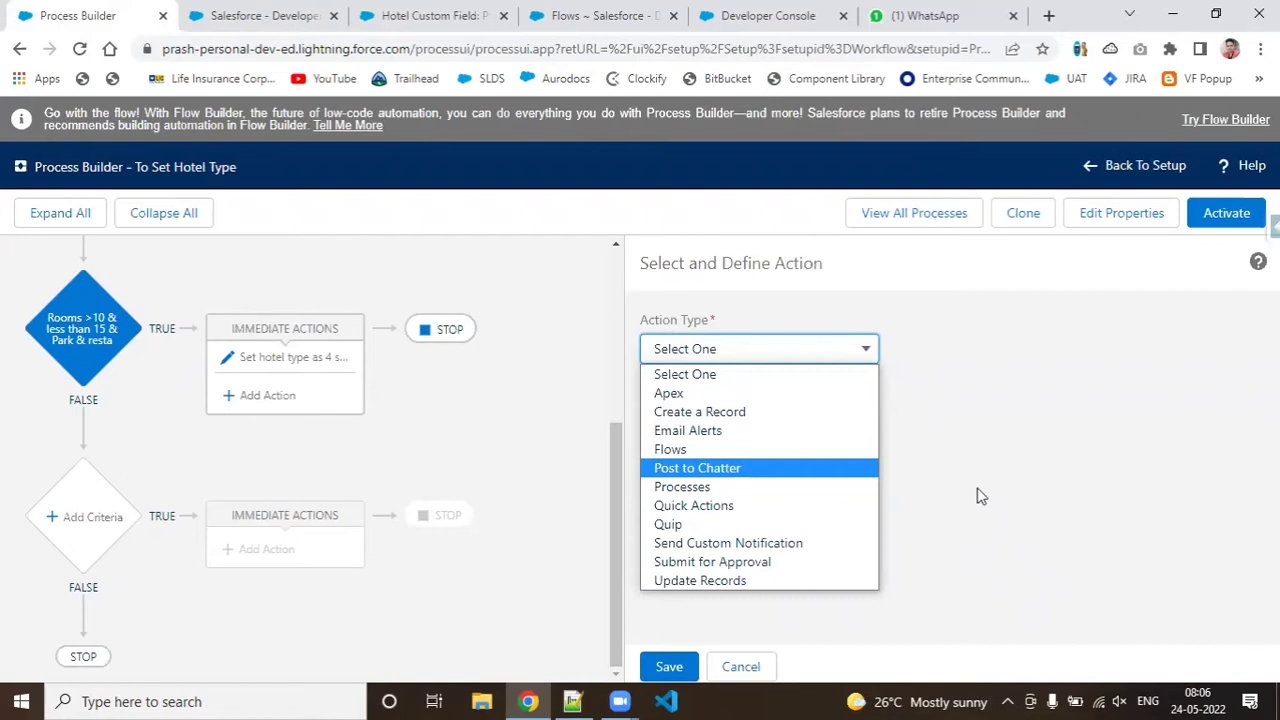
left_click(825, 408)
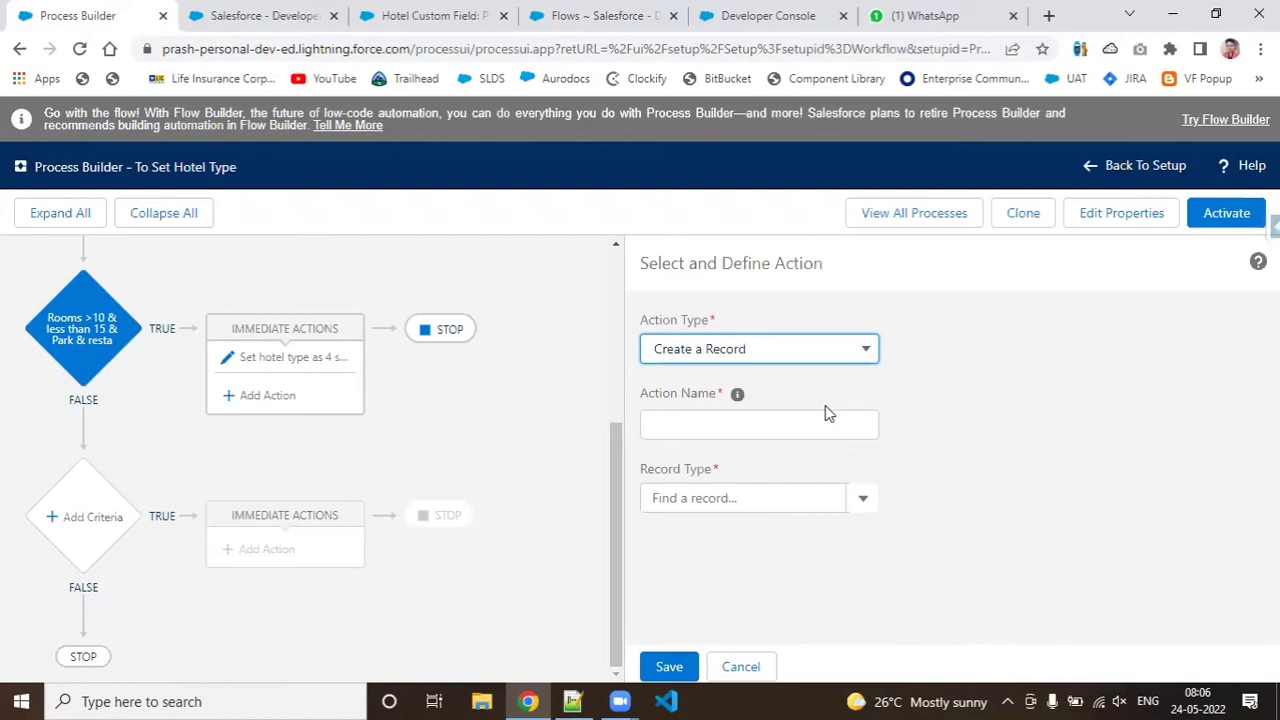
left_click(740, 430)
type("Create room record")
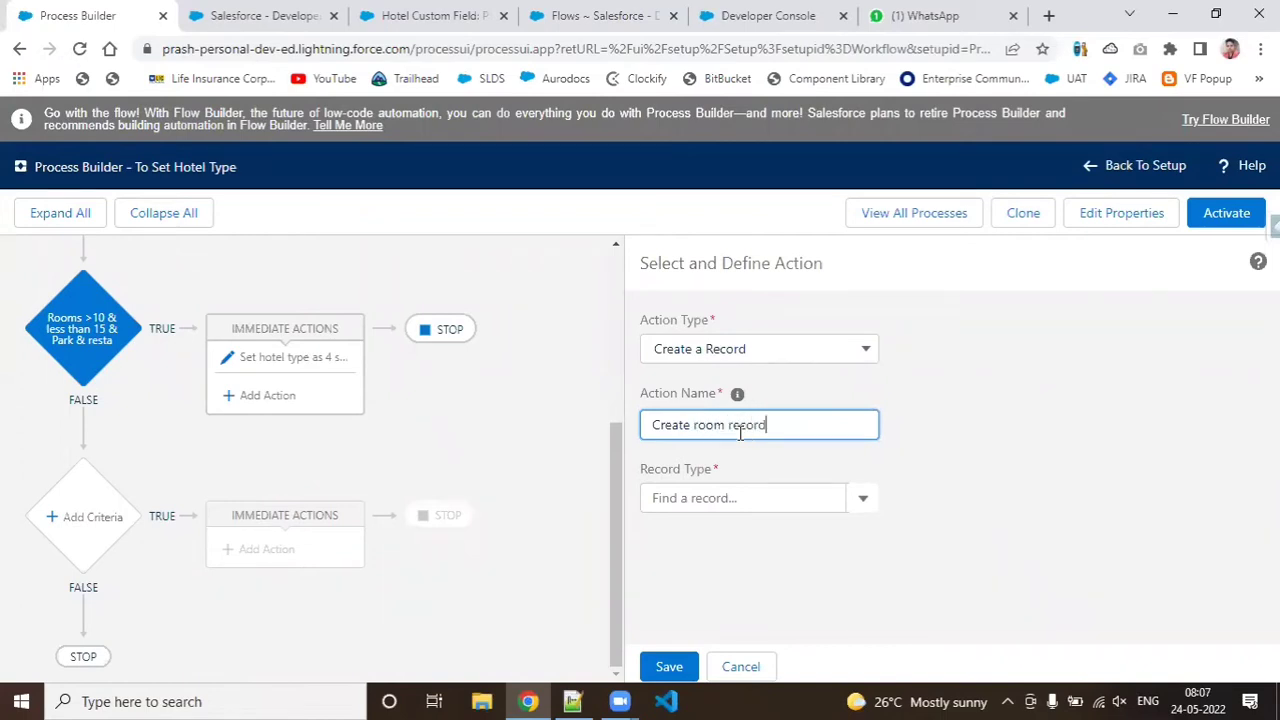
left_click(729, 500)
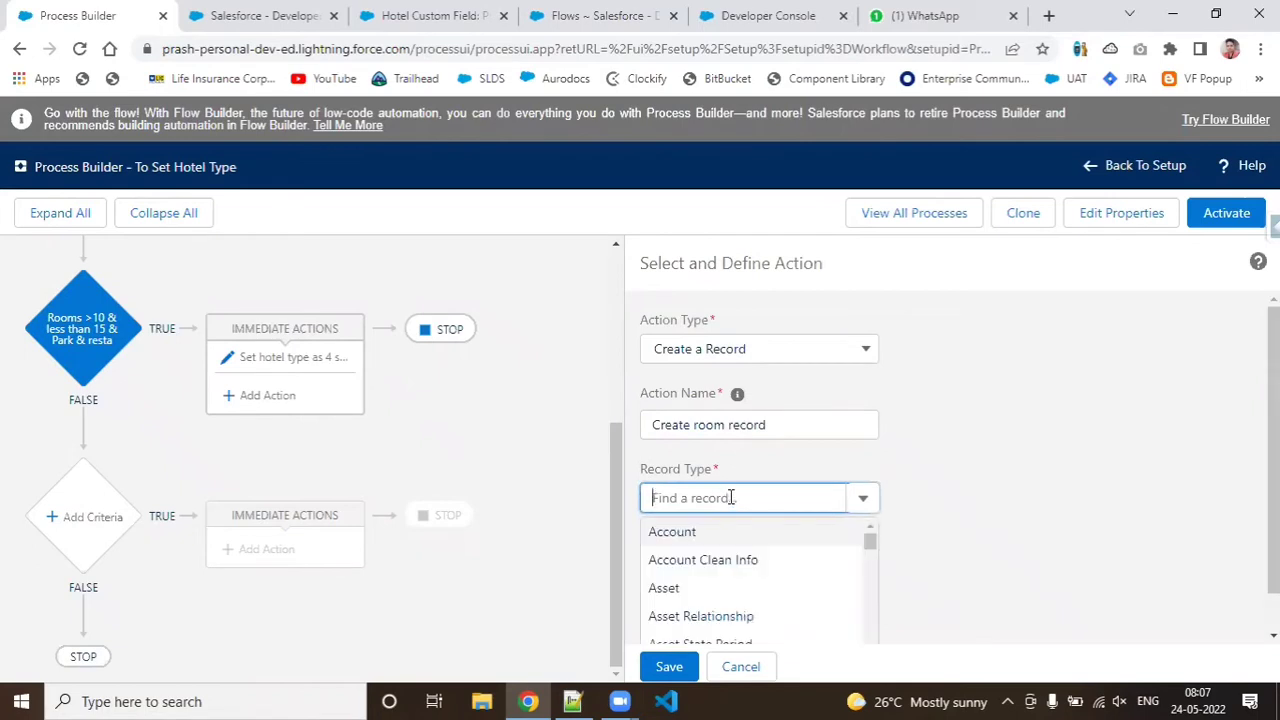
type("room")
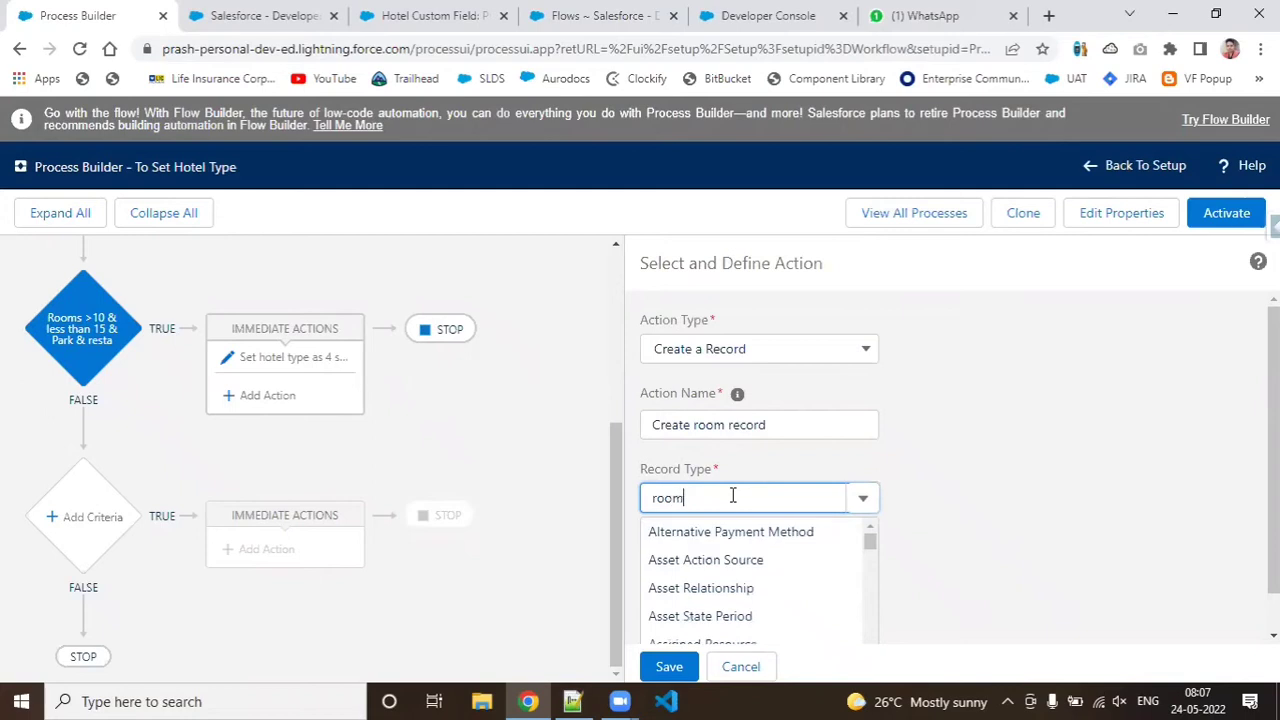
left_click(726, 531)
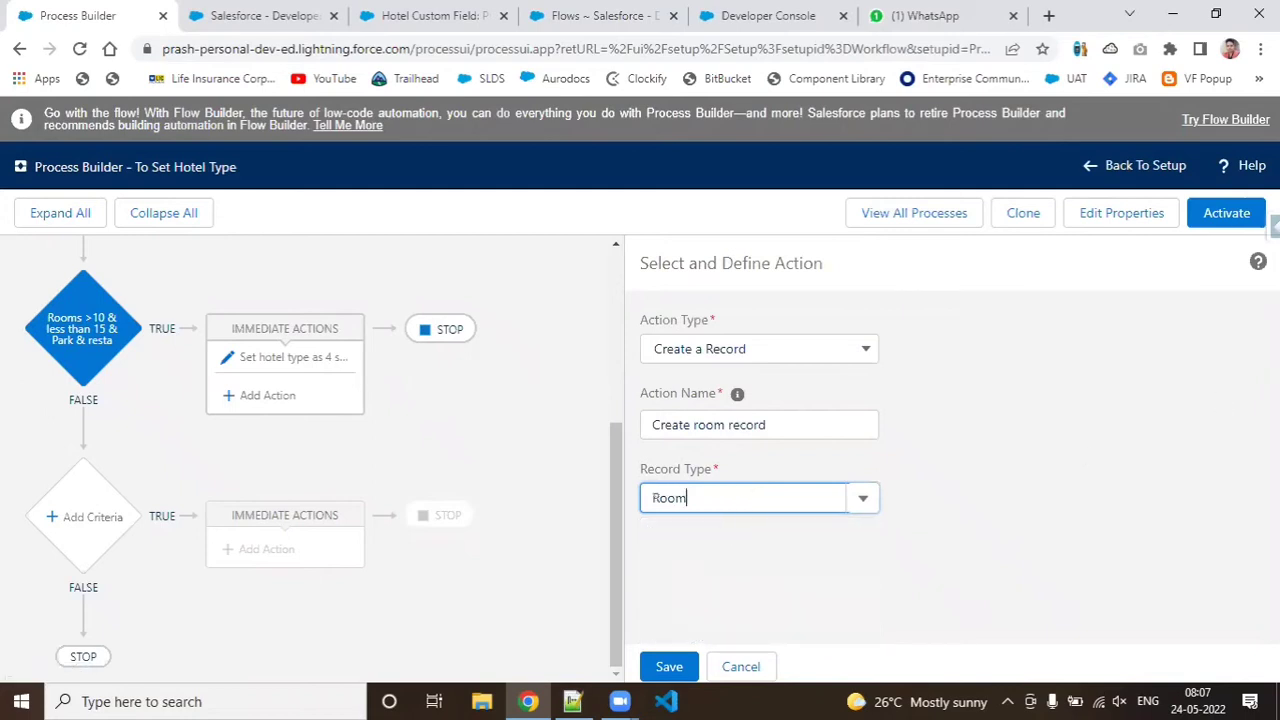
Step: Compare the action's Room field values with the required fields on a blank New Room form
scroll(945, 465, "down", 3)
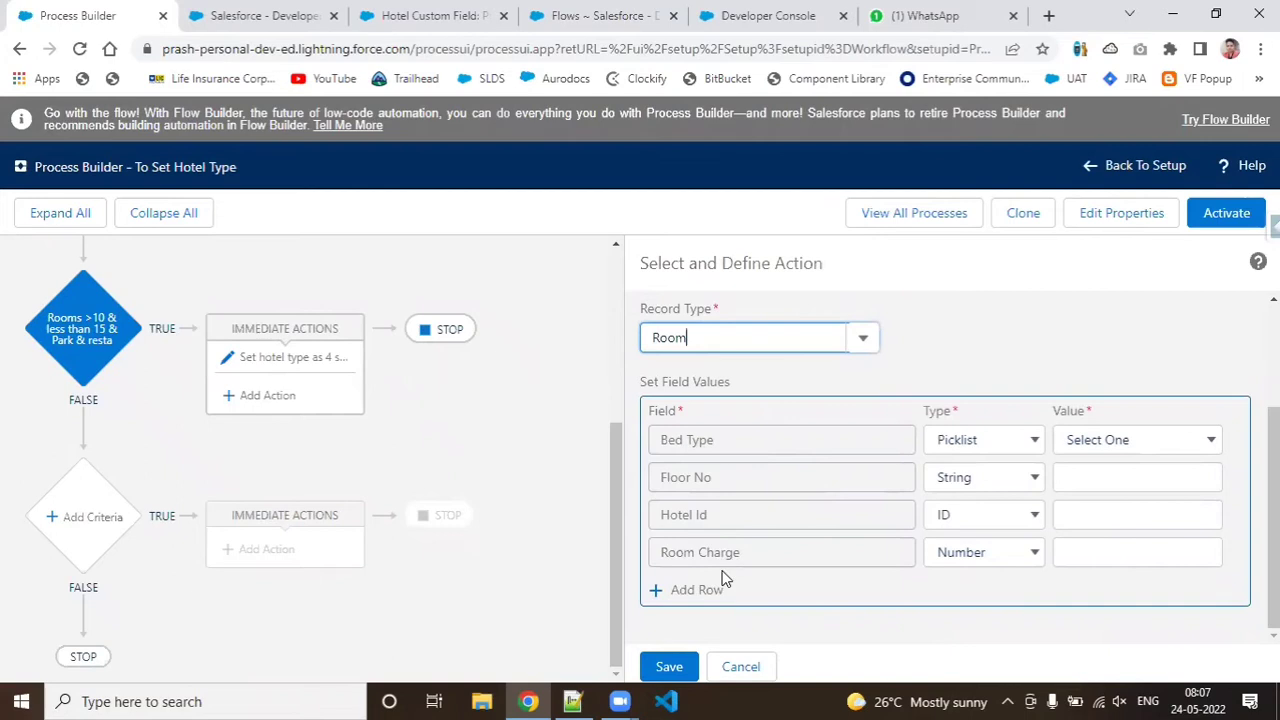
left_click(240, 15)
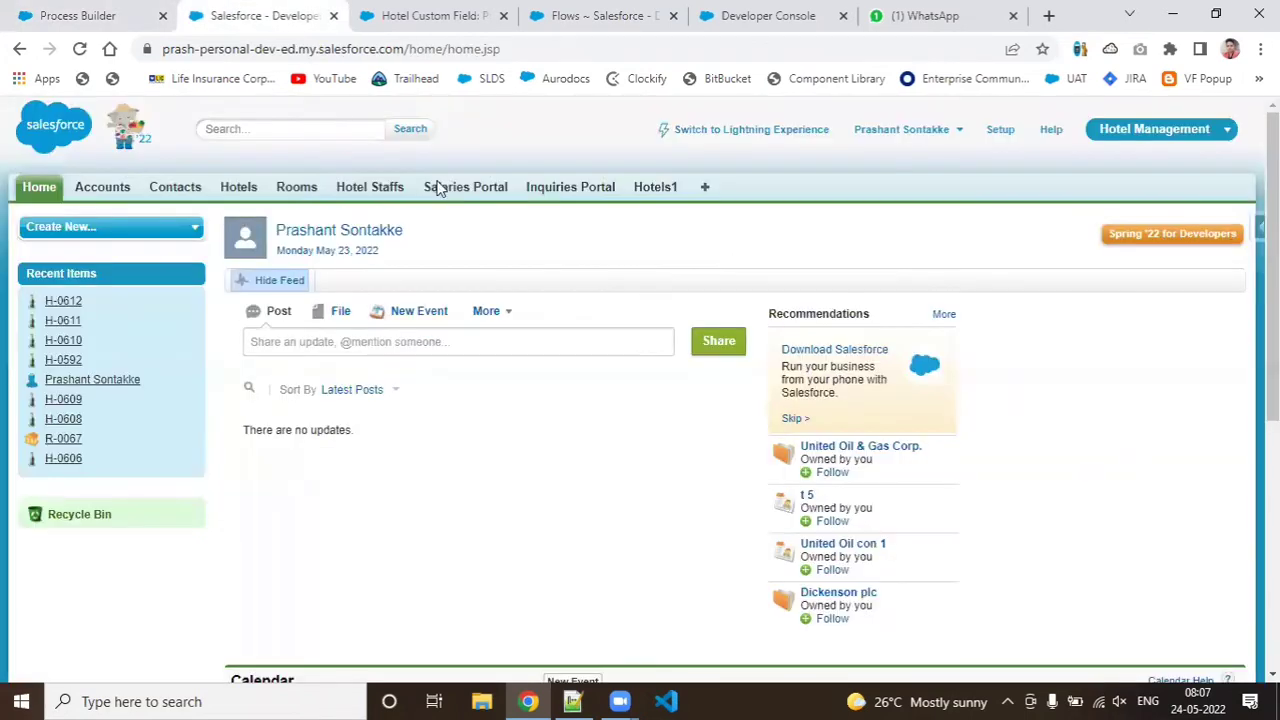
left_click(291, 195)
left_click(560, 331)
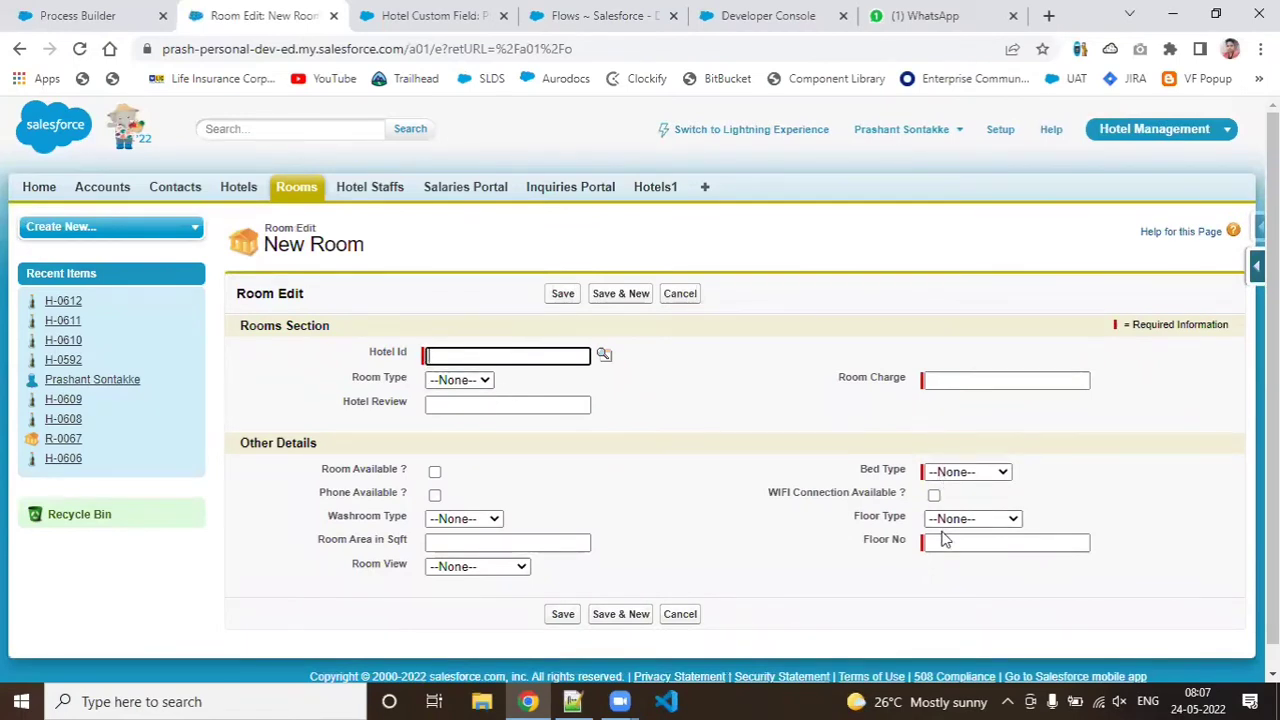
left_click(80, 15)
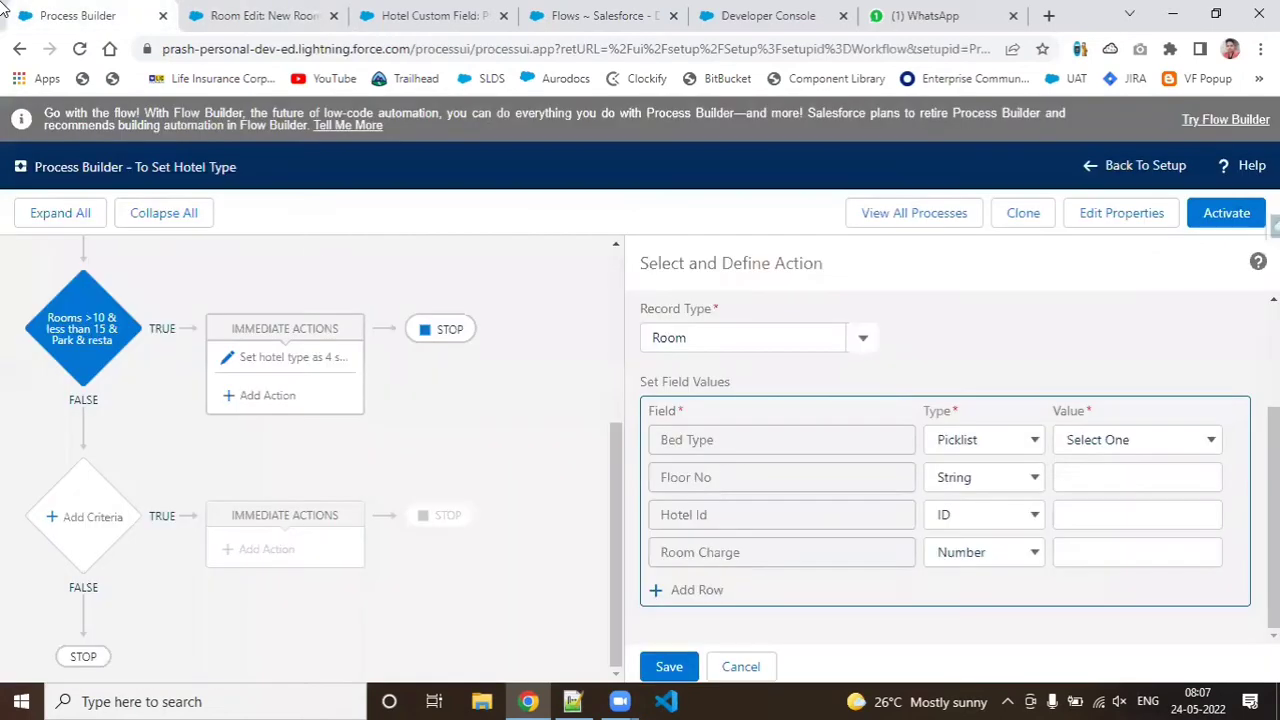
Step: Set the room record's Bed Type to Single Bed and its Floor No to 2
left_click(826, 632)
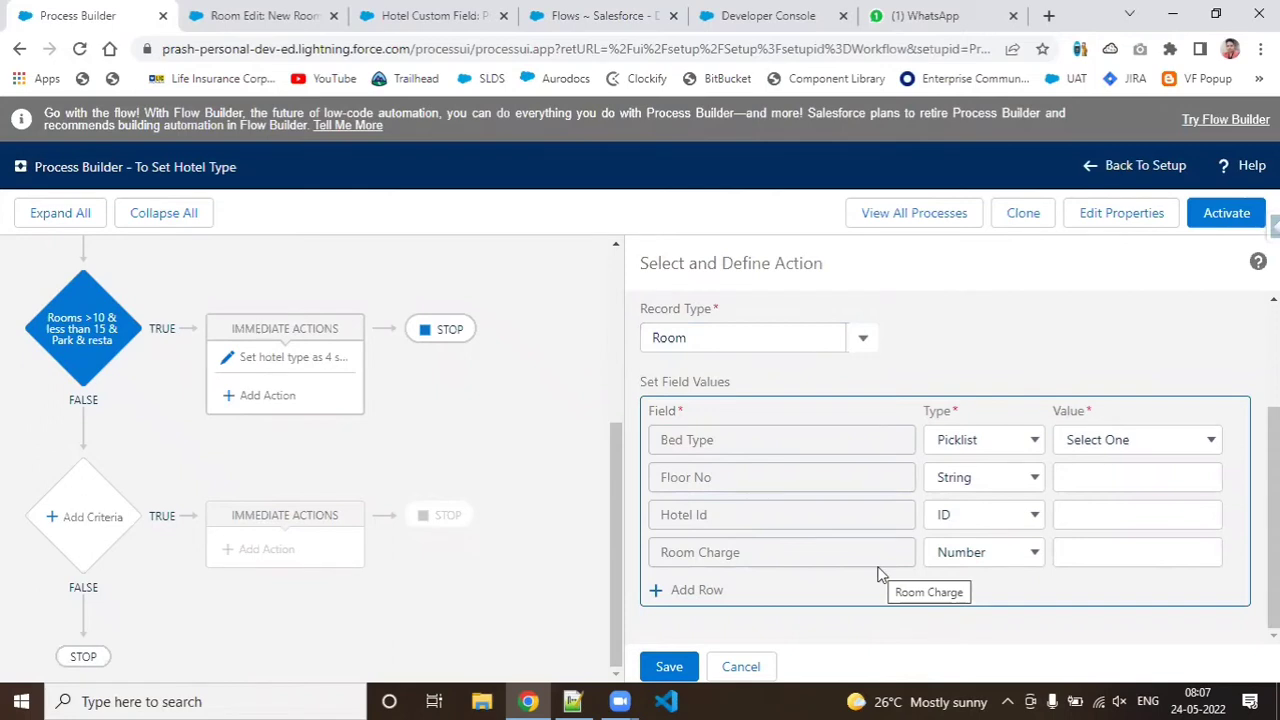
left_click(1129, 439)
left_click(1127, 484)
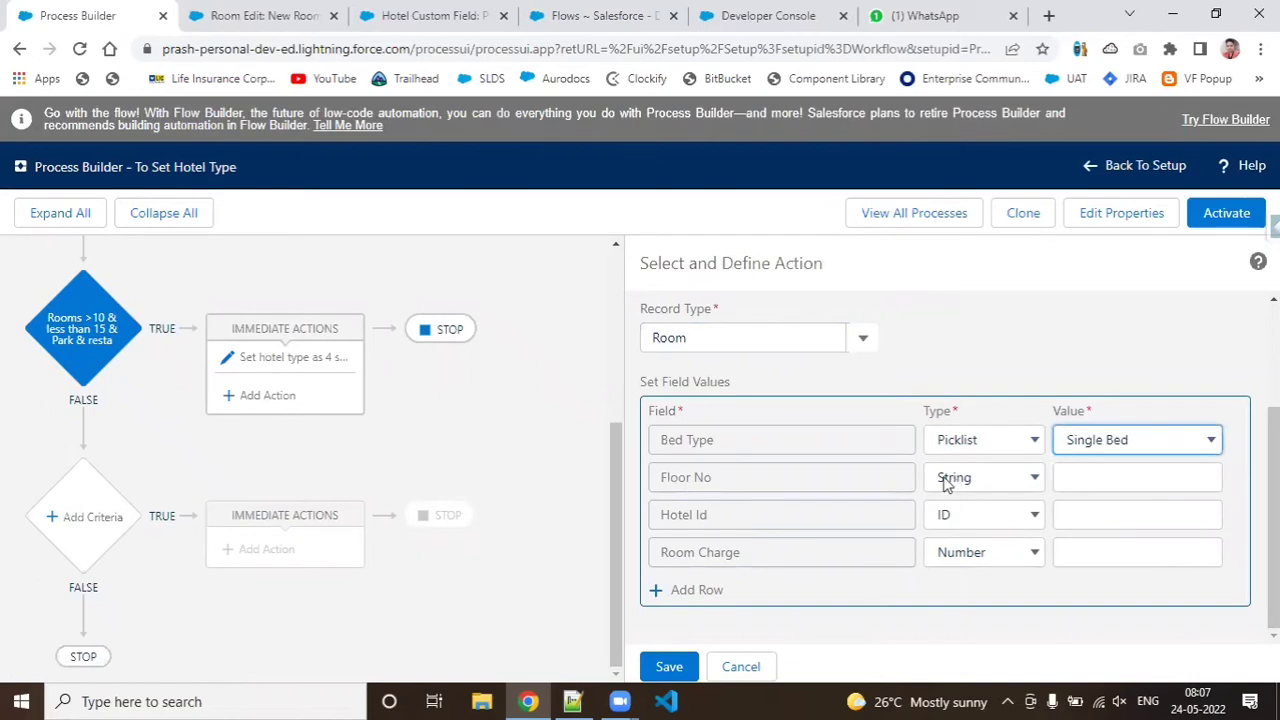
left_click(986, 482)
left_click(1146, 476)
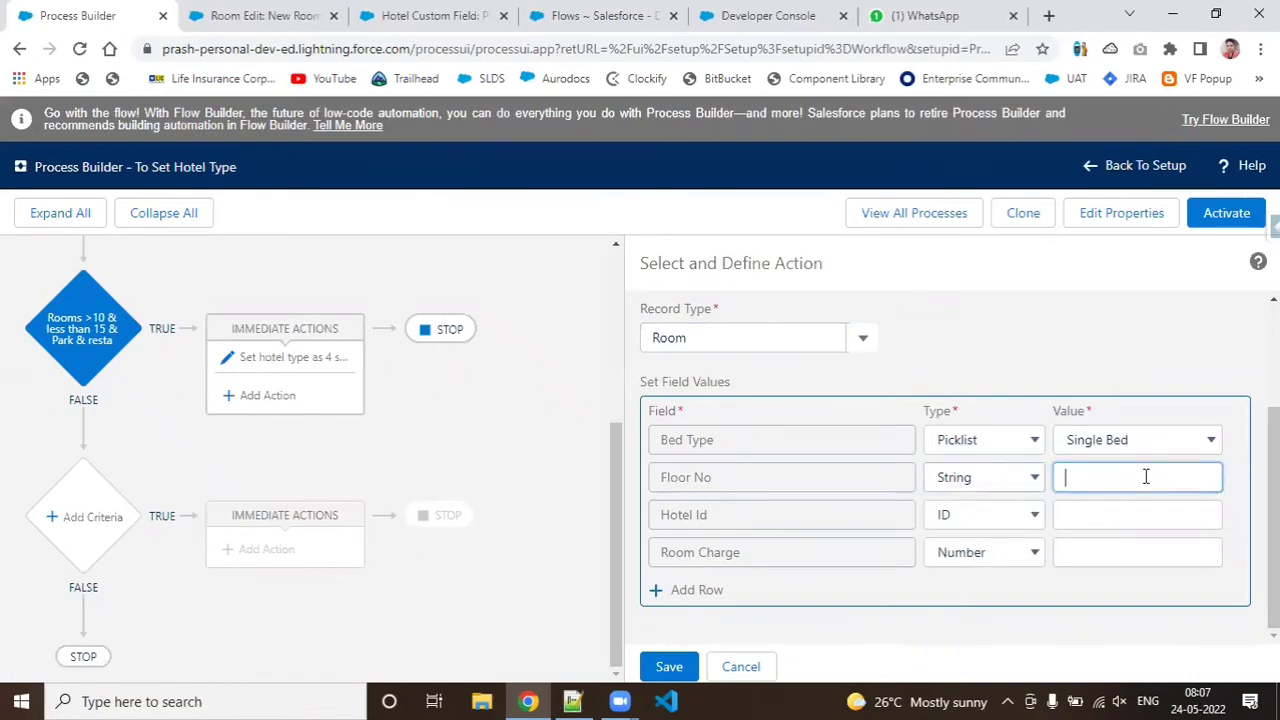
type("2")
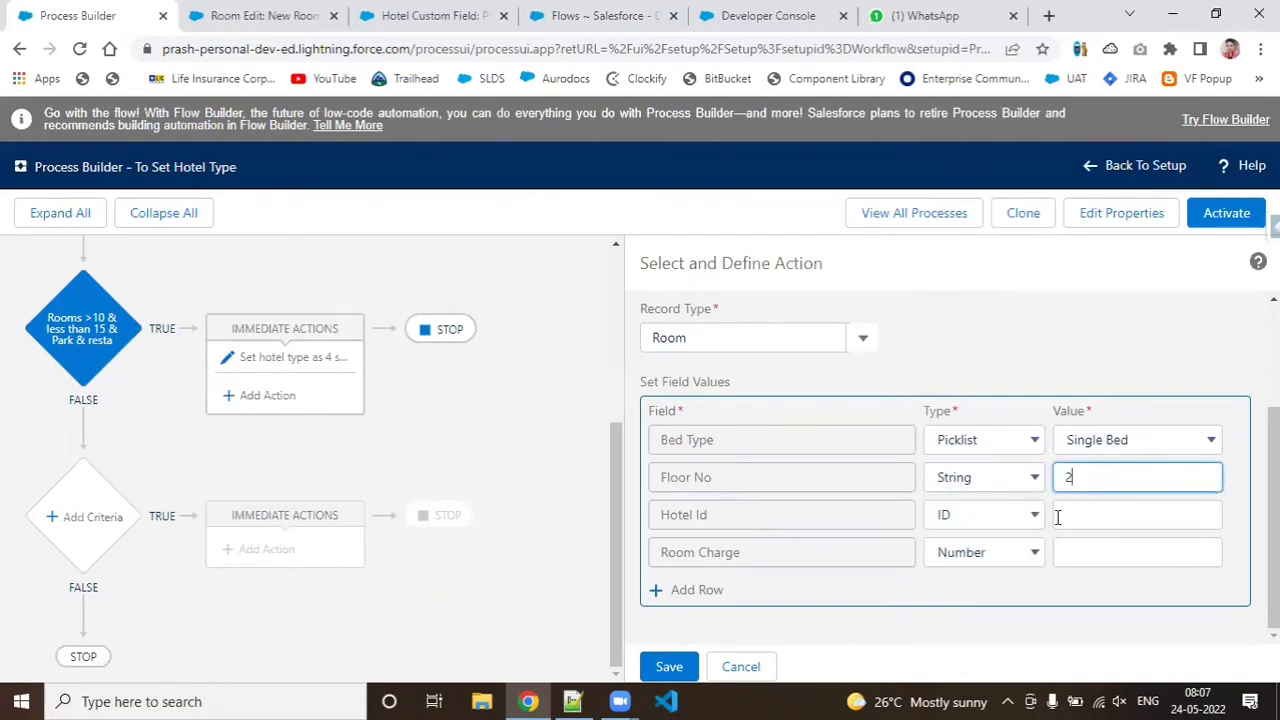
Step: Set the room record's Hotel Id to 00N5j00000AdODT, copied from the address of the Parking Available field definition page
left_click(1097, 519)
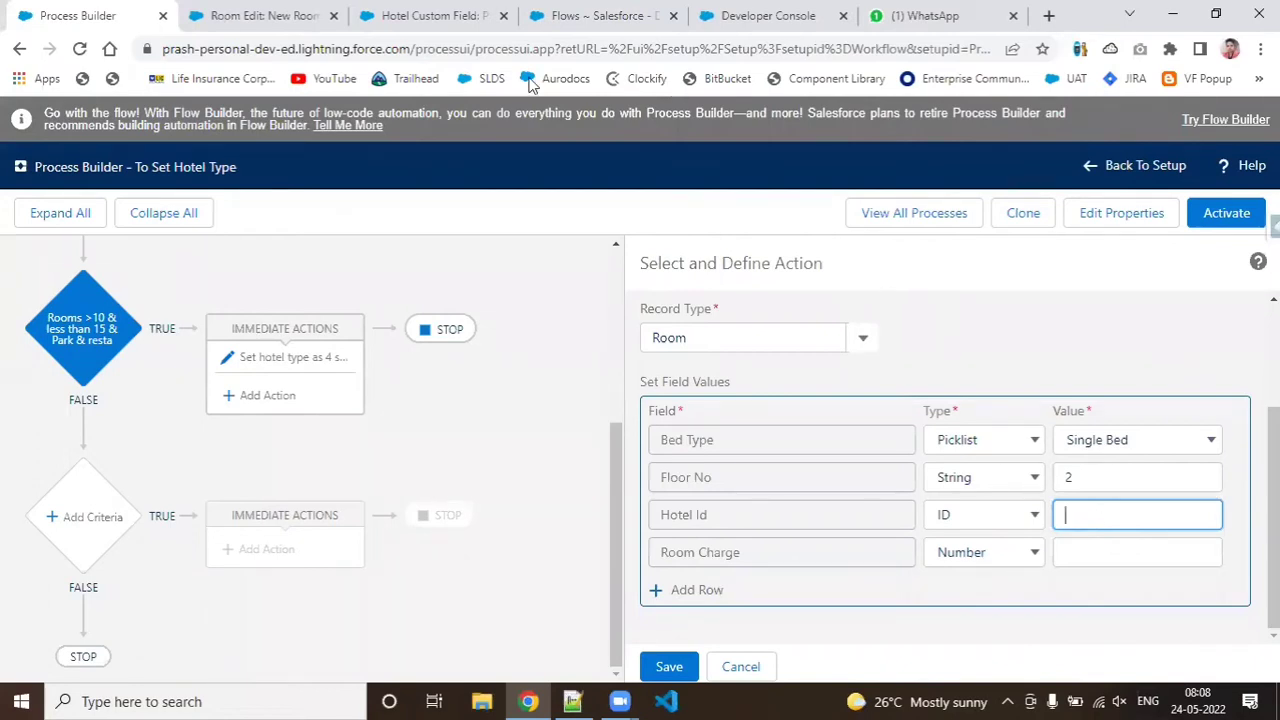
key("ctrl+3")
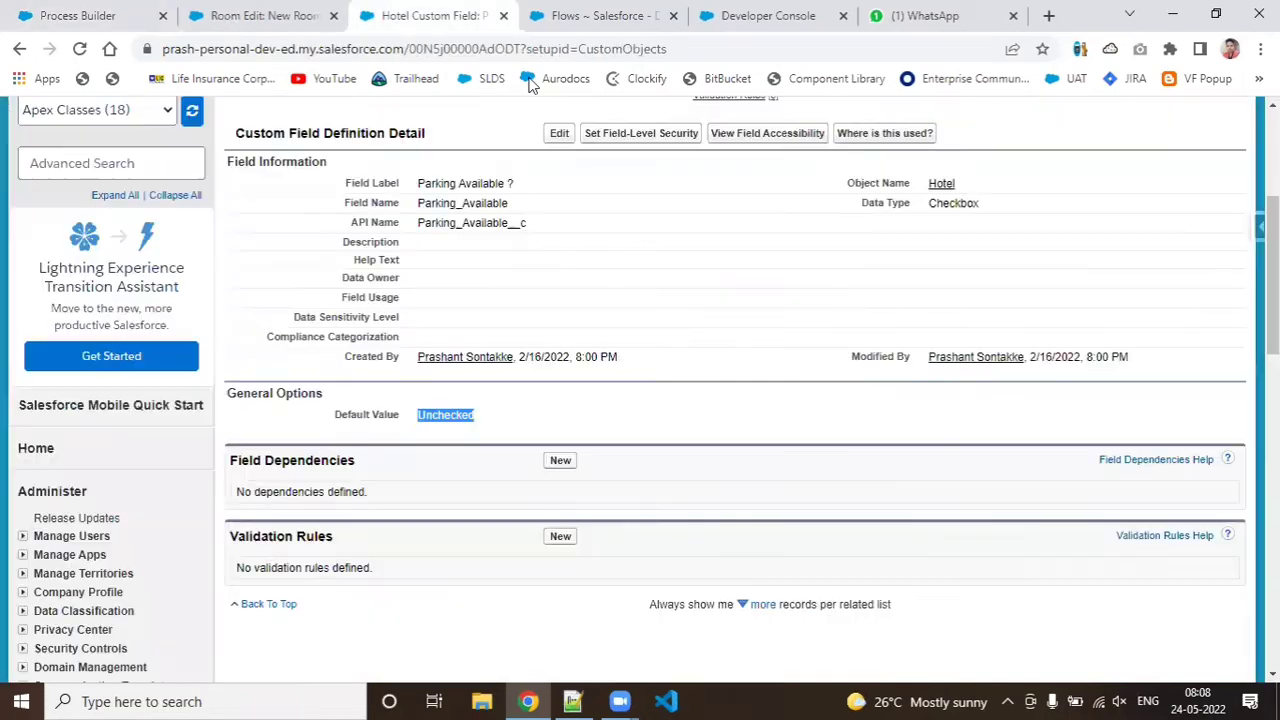
left_click(475, 57)
double_click(475, 50)
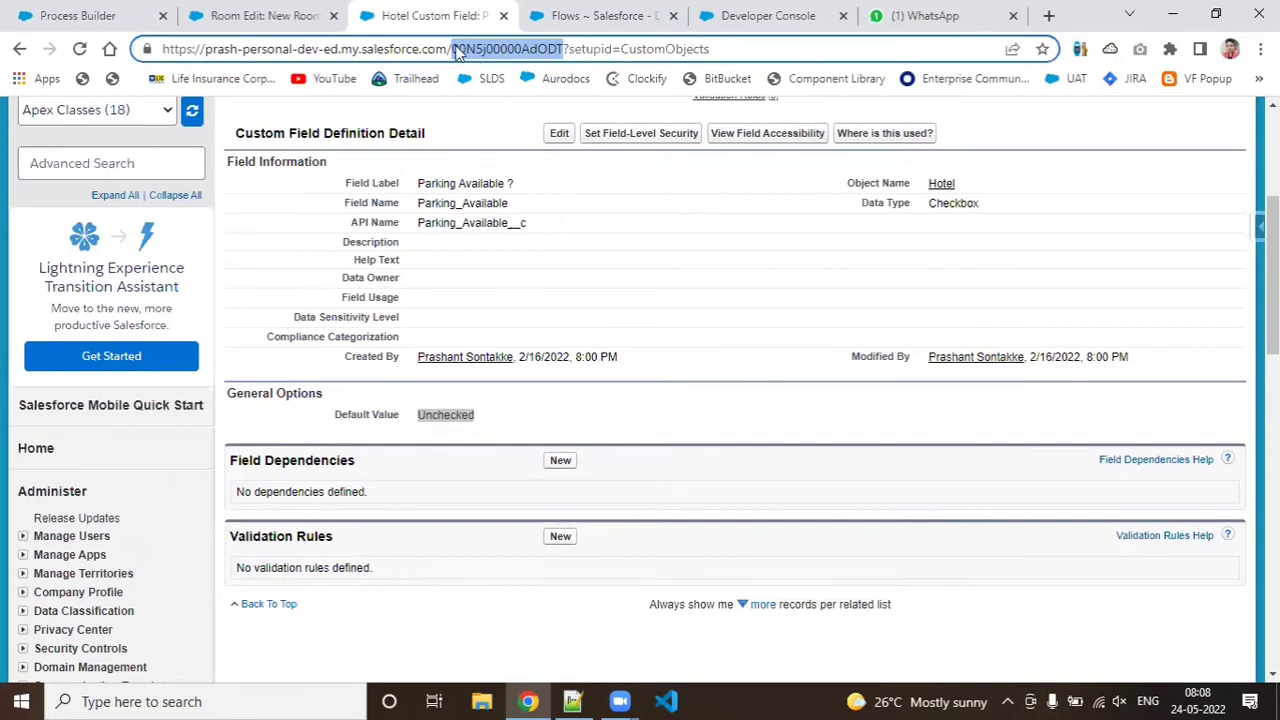
key("ctrl+shift+Tab")
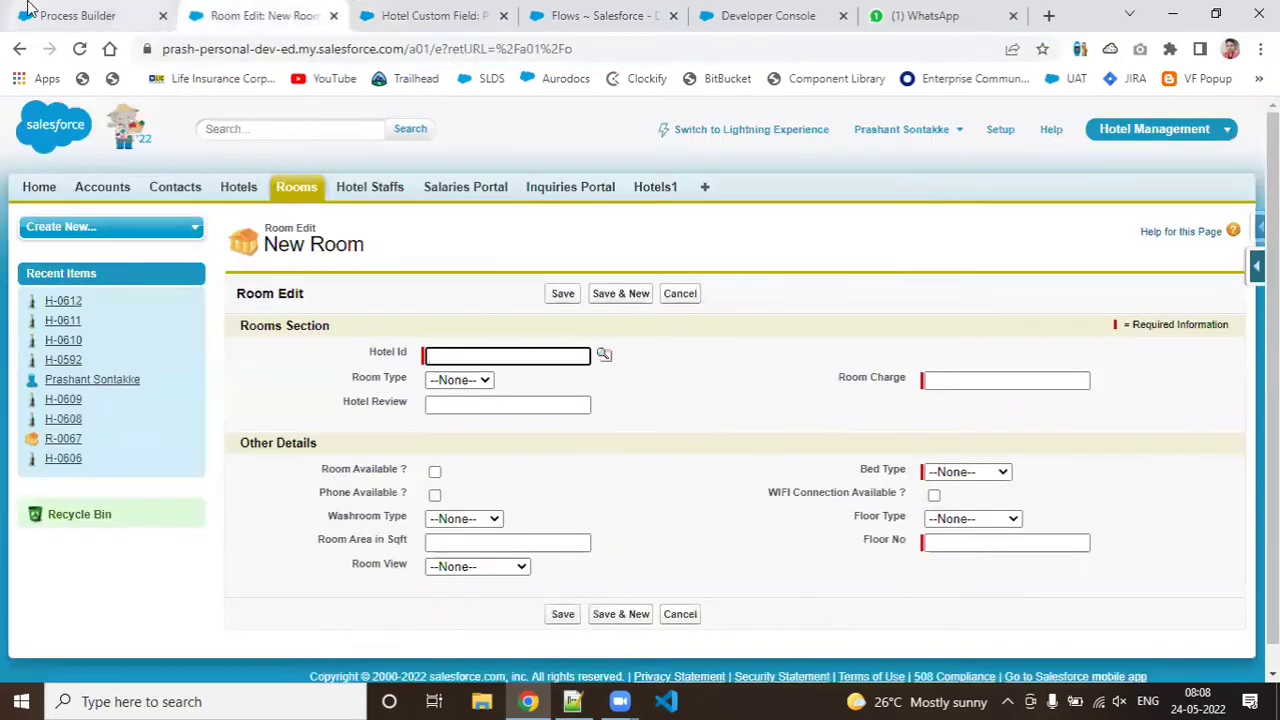
key("ctrl+shift+Tab")
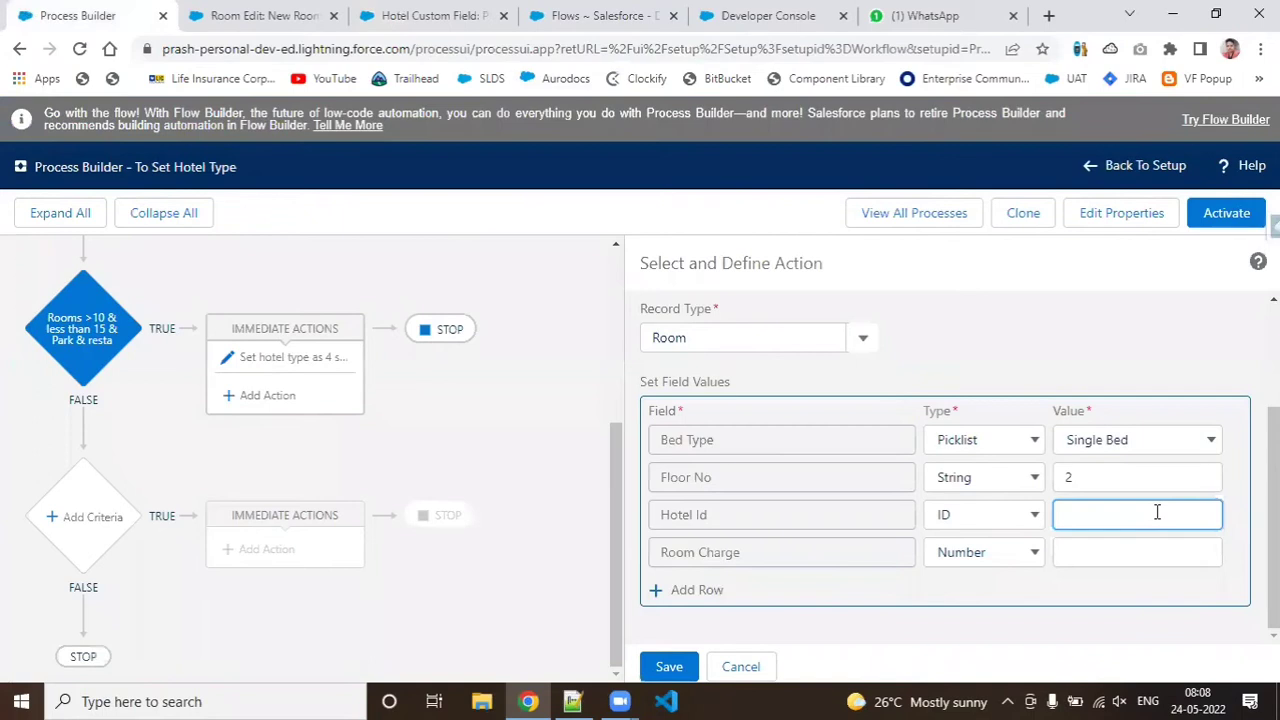
type("00N5j00000AdcDT")
Step: Set the room record's Room Charge to 1000 and save the Create room record action
left_click(1154, 549)
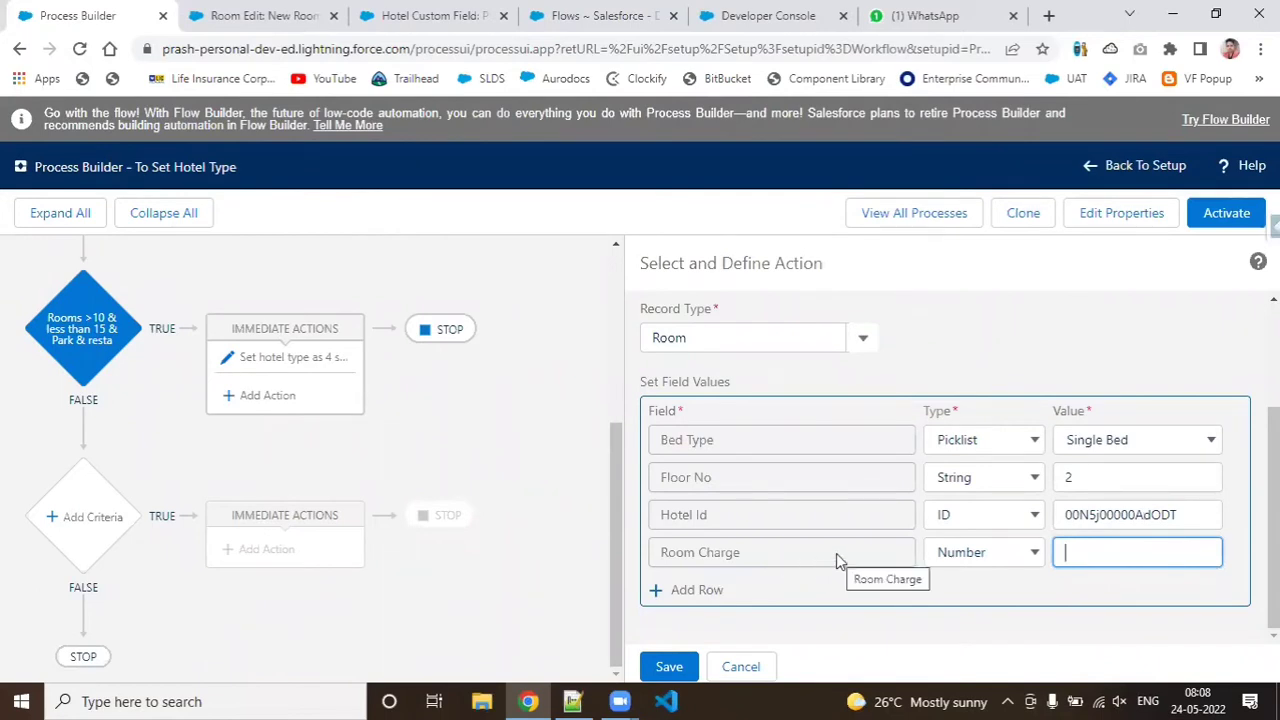
type("1000")
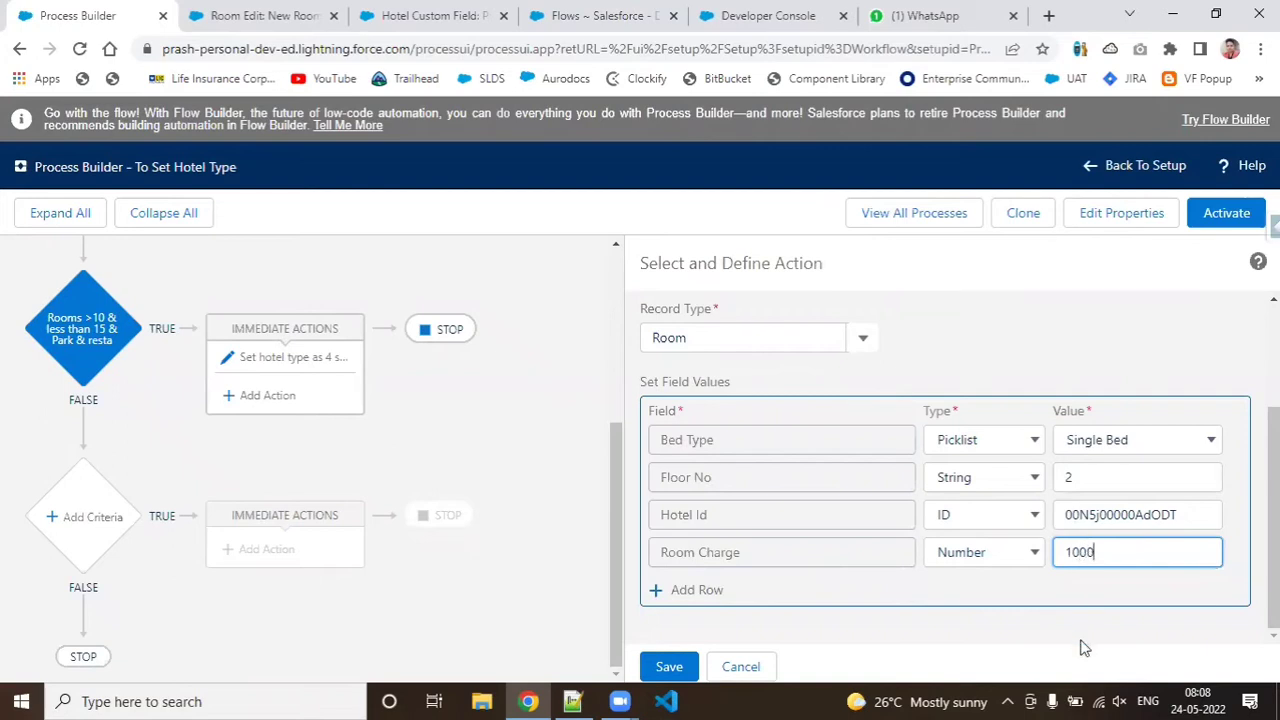
left_click(1063, 671)
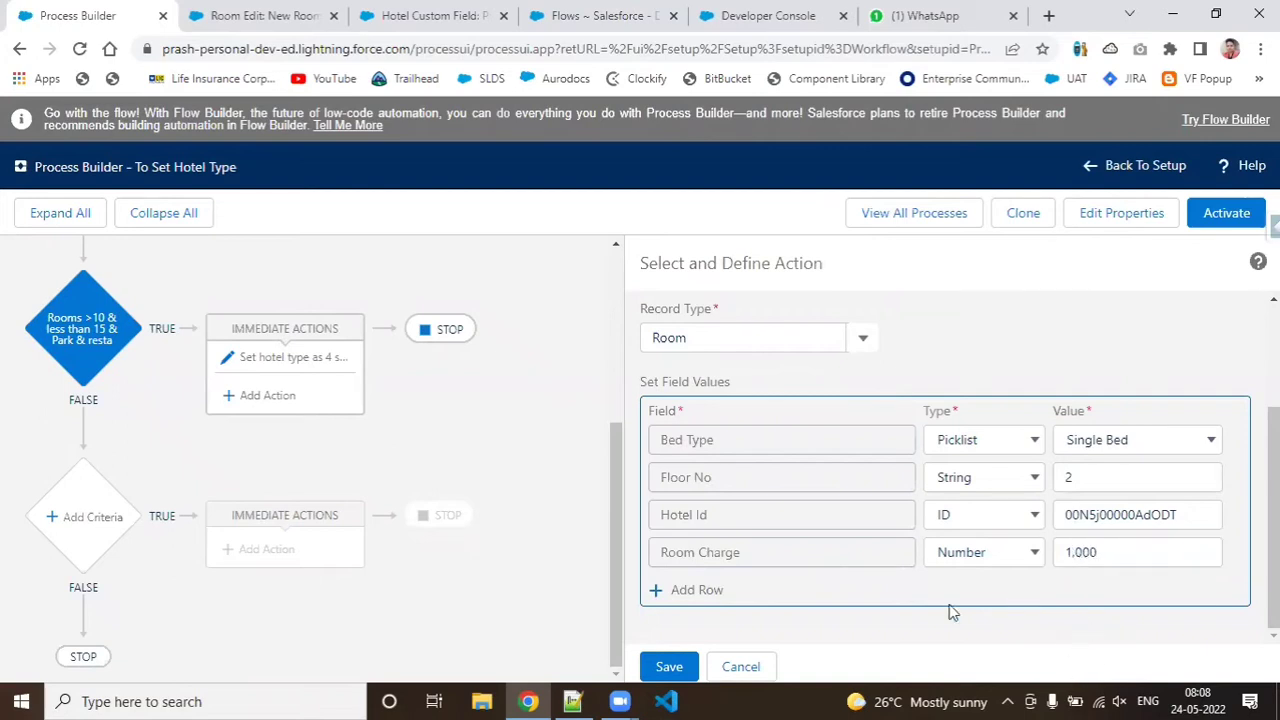
left_click(667, 670)
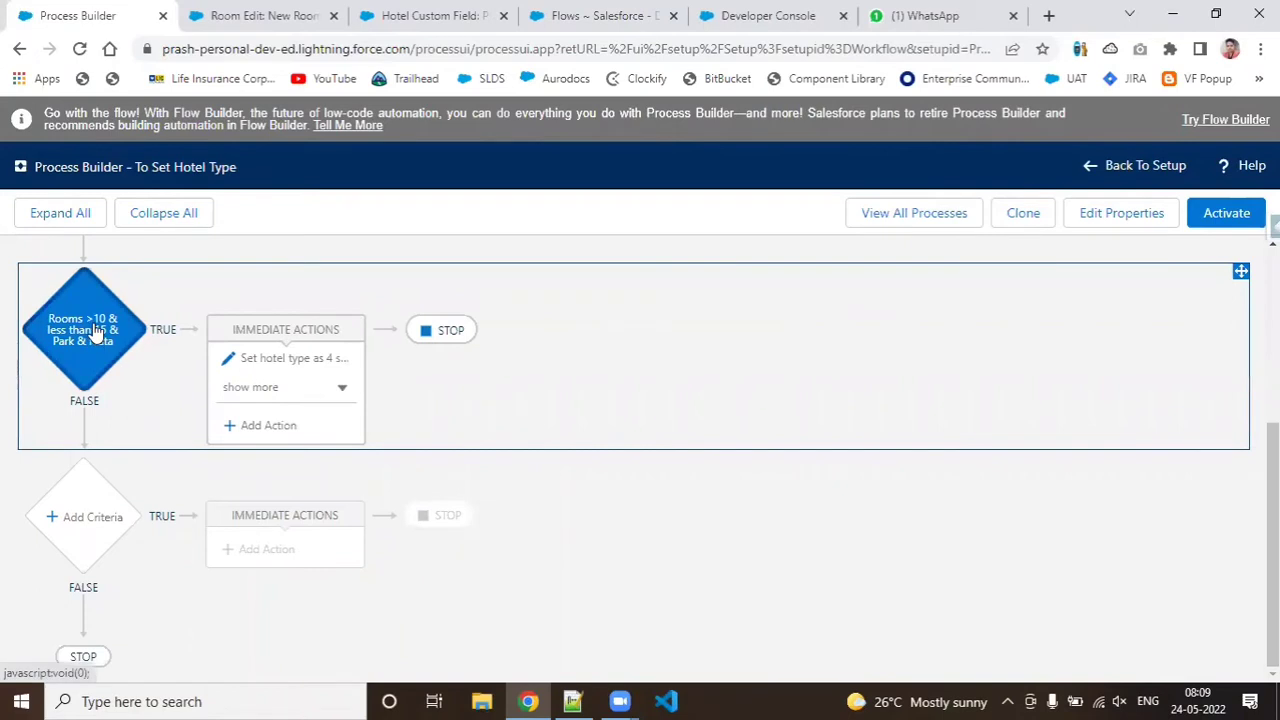
Step: Activate this version of the To Set Hotel Type process and confirm the activation
scroll(1272, 450, "up", 2)
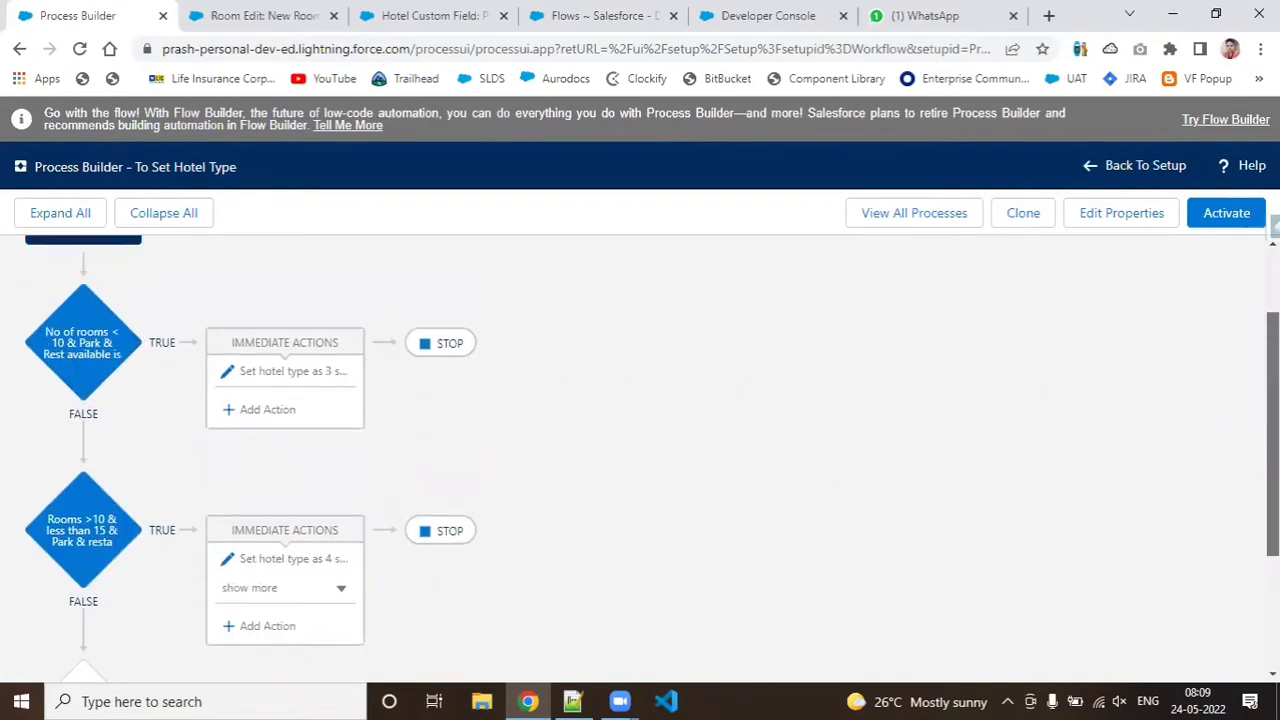
left_click_drag(1272, 434, 1272, 415)
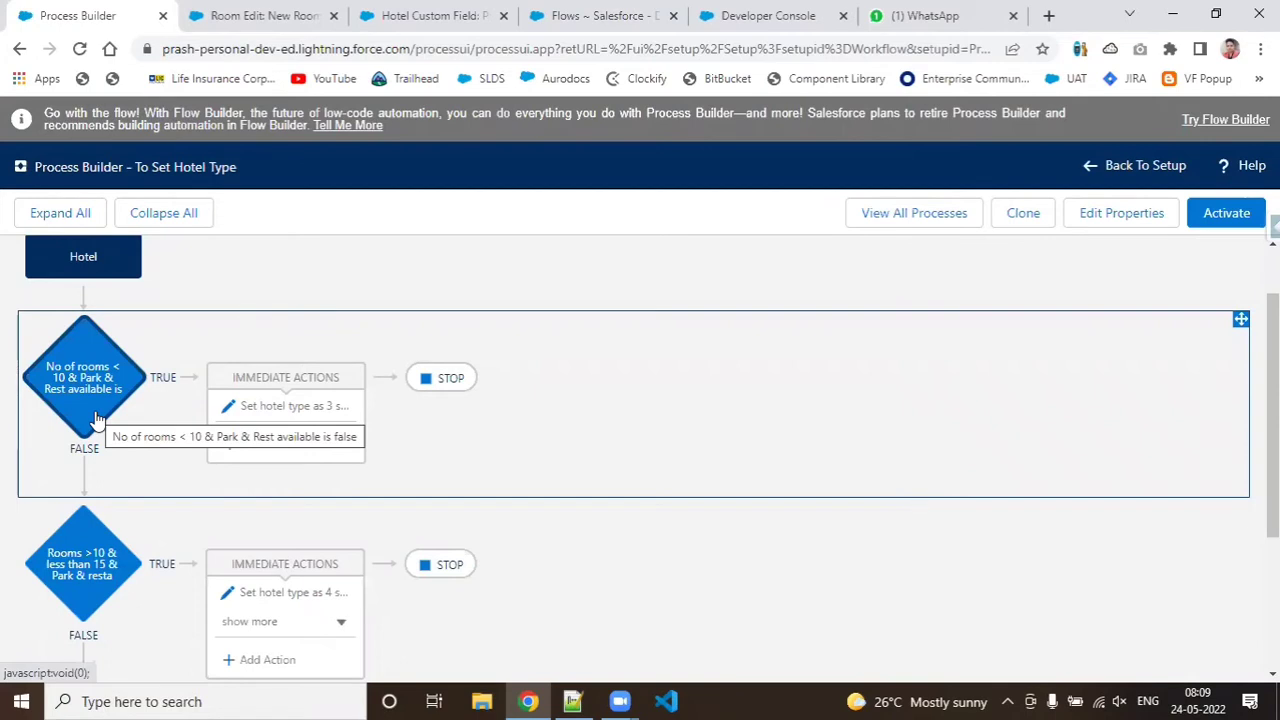
left_click(1233, 216)
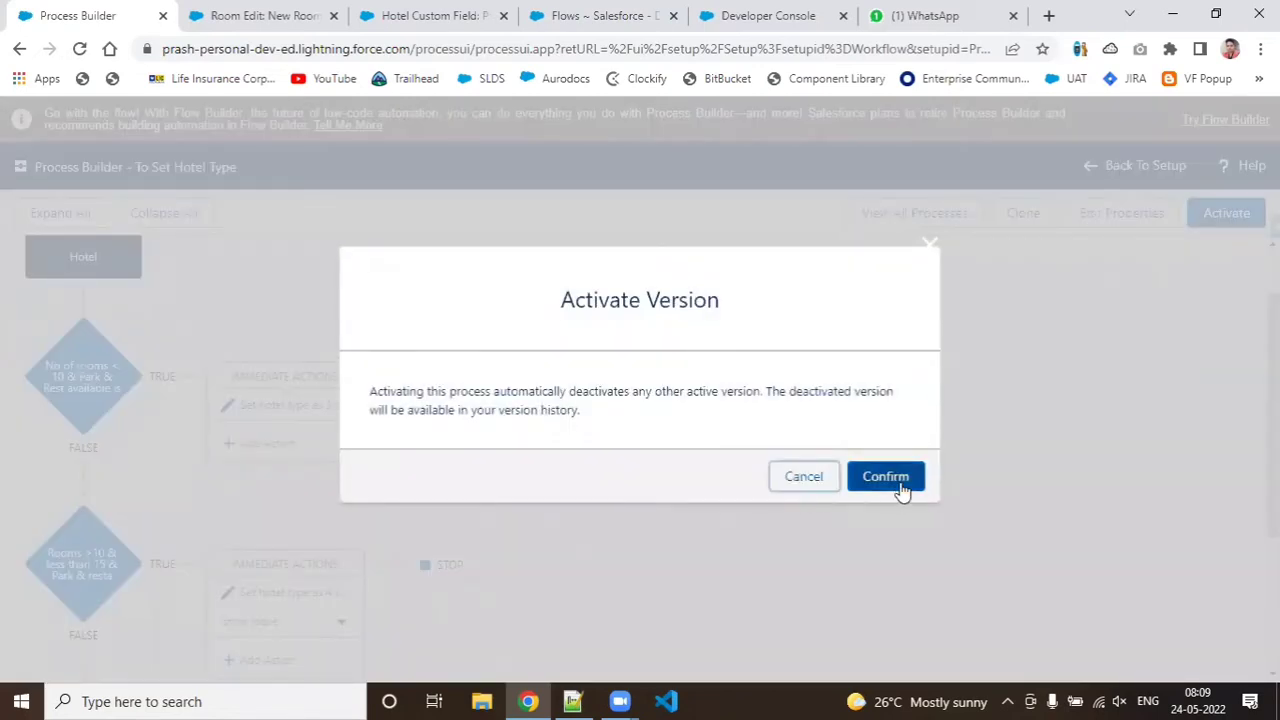
left_click(886, 477)
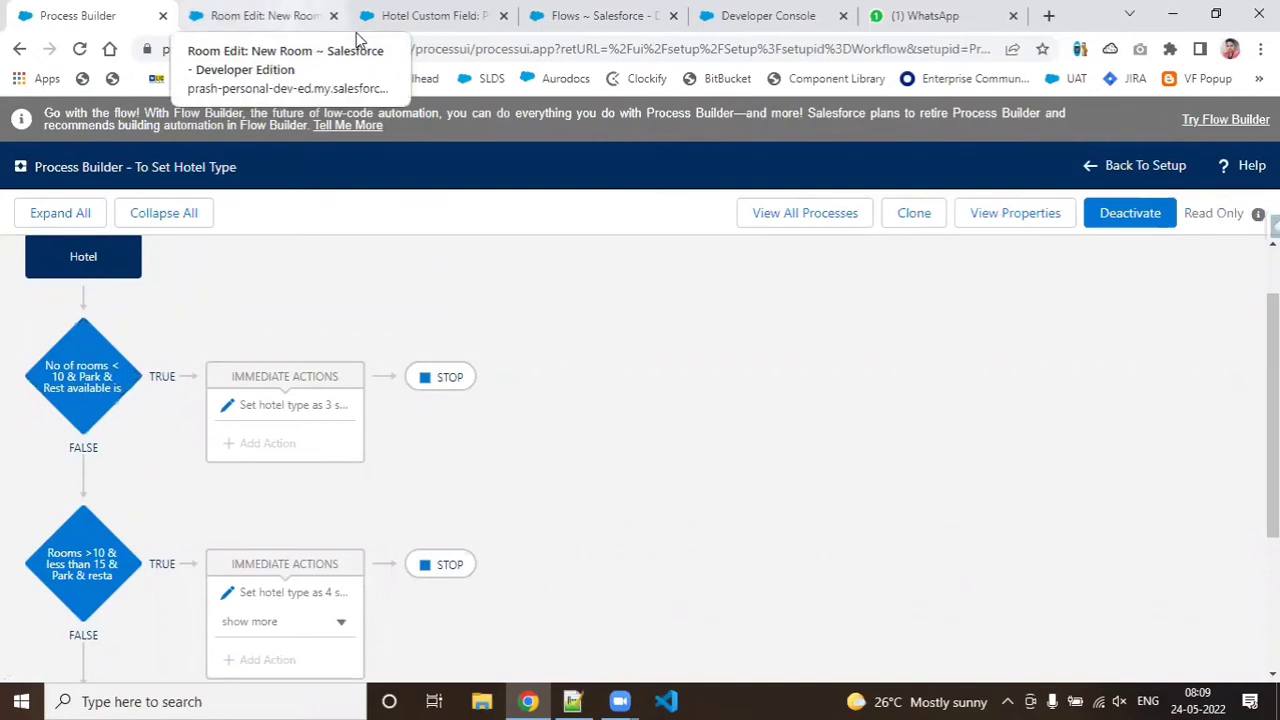
Step: Open hotel record H-0612 from the Hotels list and review its room counts, hotel type, availability fields and related lists
left_click(290, 15)
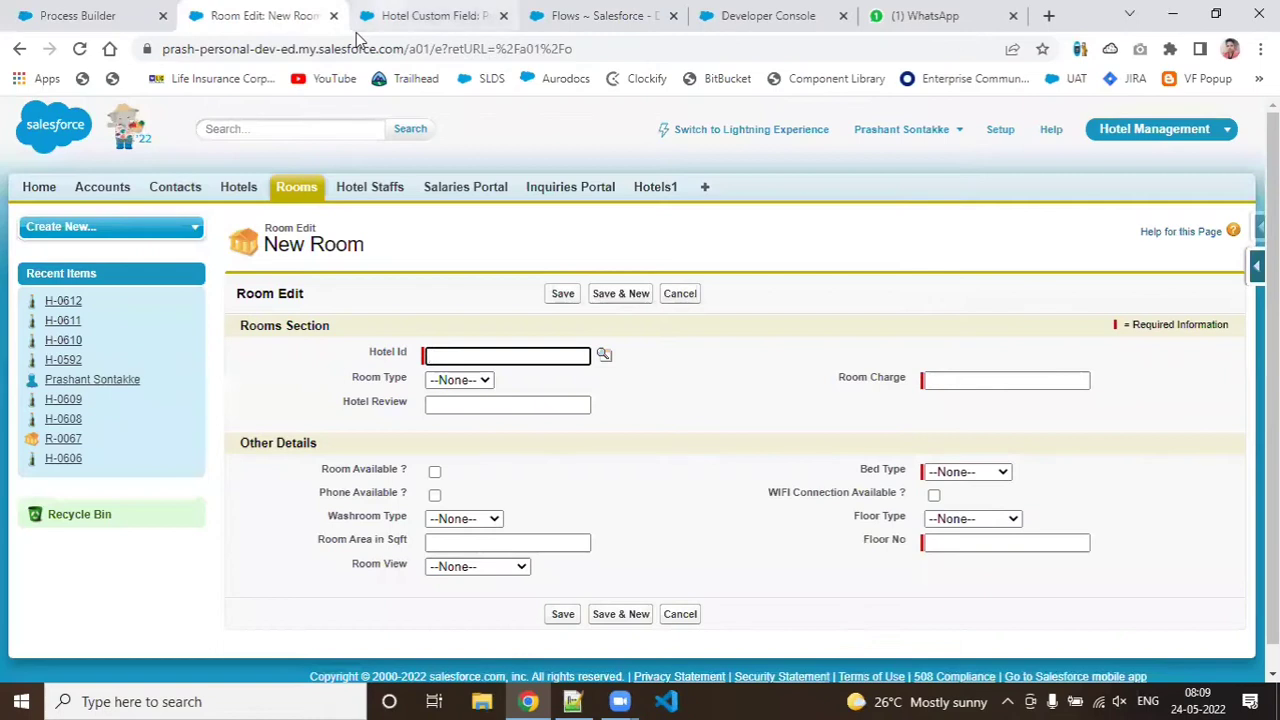
left_click(430, 15)
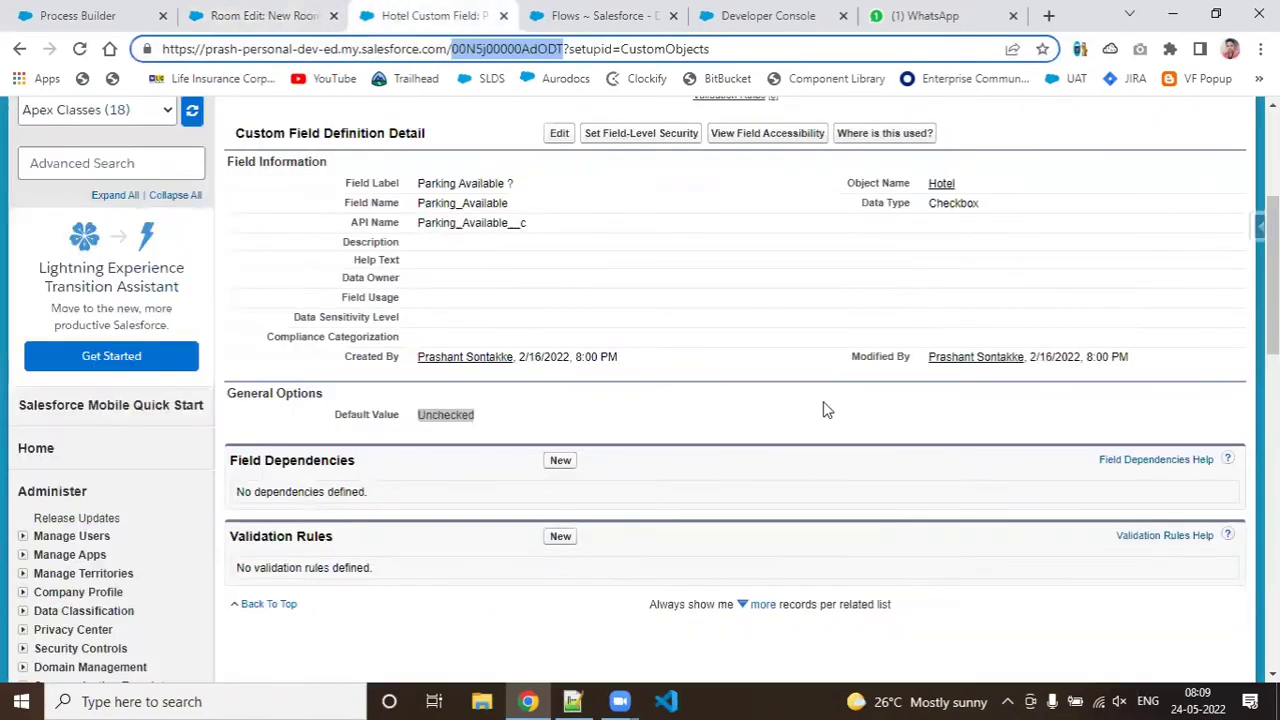
left_click(224, 16)
left_click(238, 193)
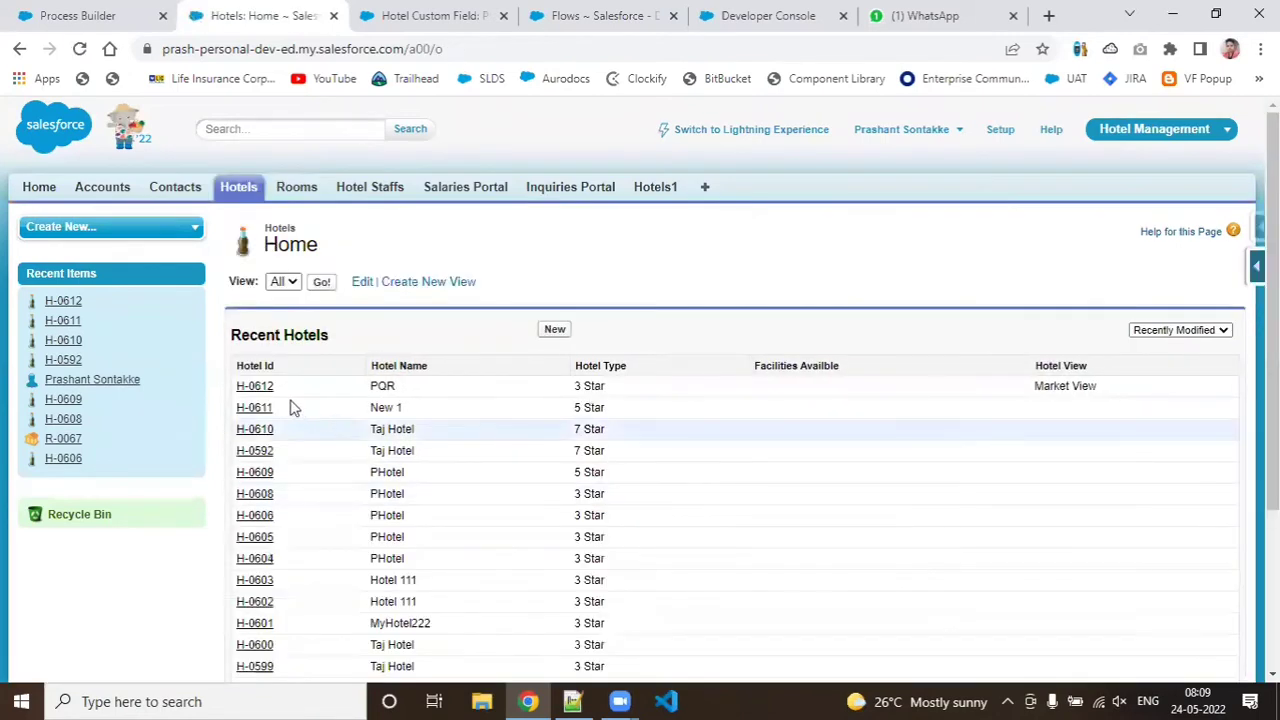
left_click(262, 387)
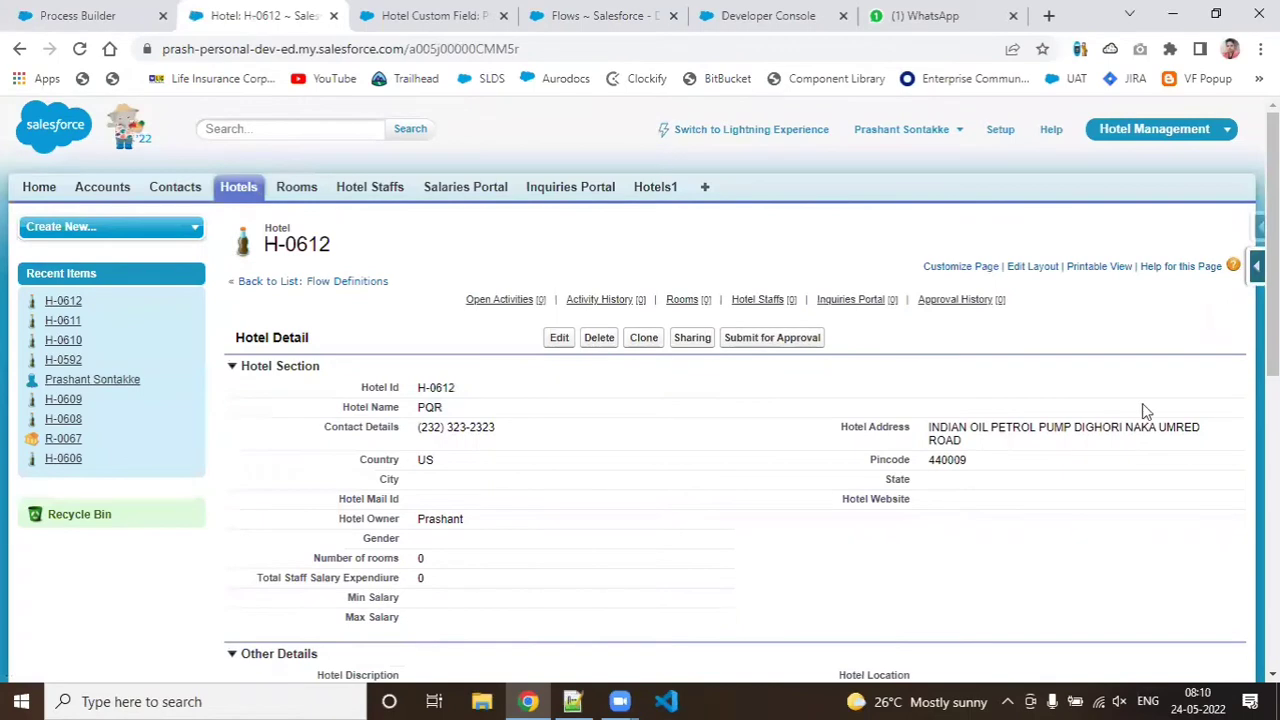
scroll(640, 400, "down", 3)
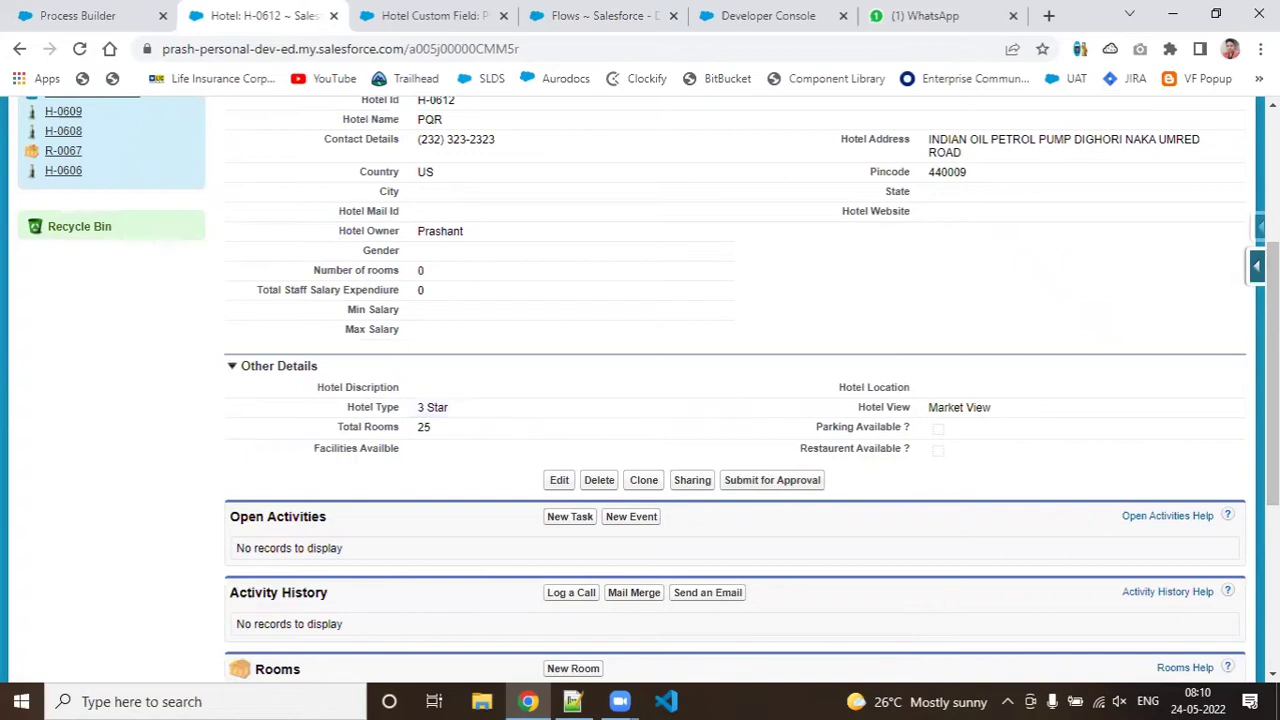
scroll(673, 405, "up", 1)
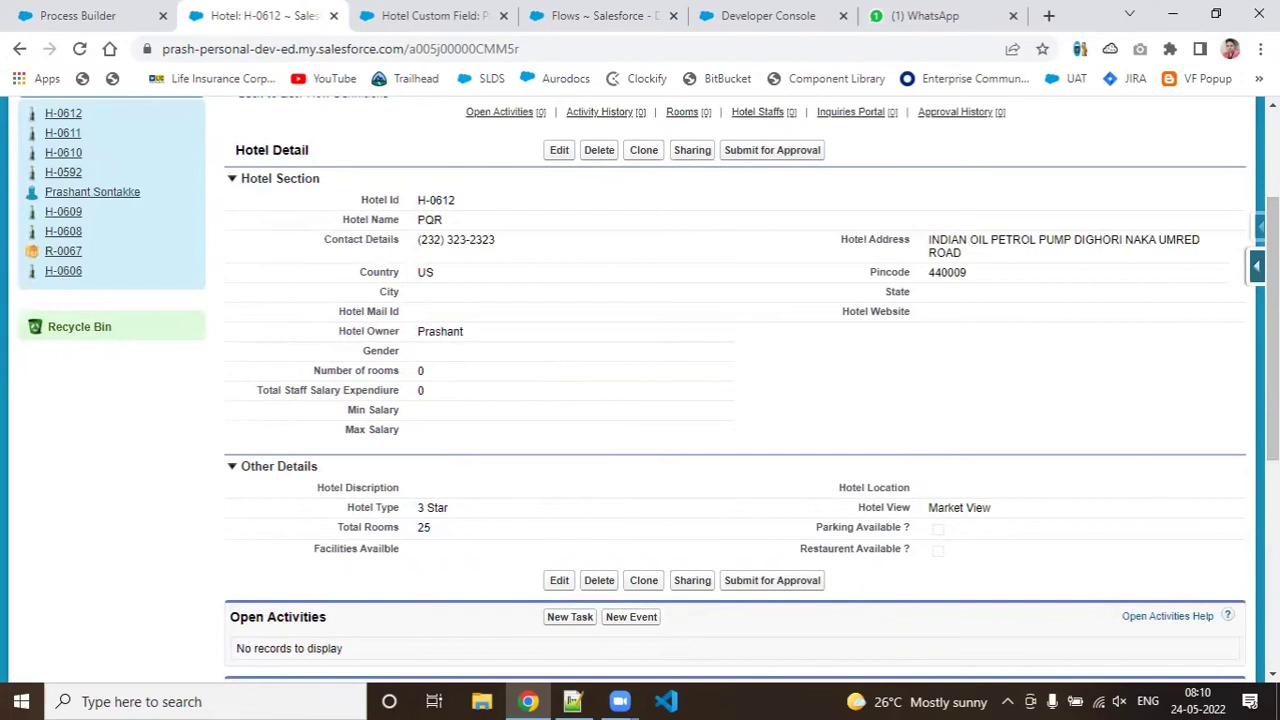
scroll(1124, 217, "down", 4)
scroll(1124, 217, "up", 5)
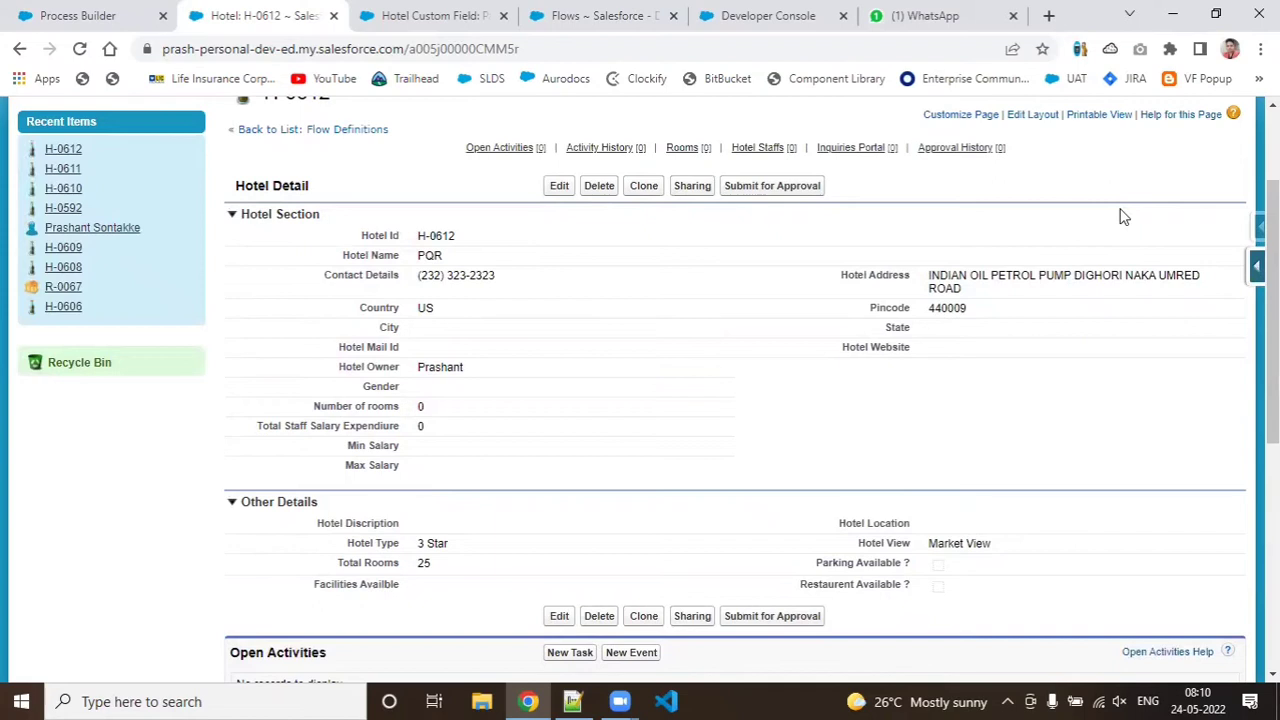
Step: Fill in a new room for hotel H-0612 with type AC, charge 999.00, Single Bed and floor 4, and try to save it
left_click_drag(1273, 305, 1273, 440)
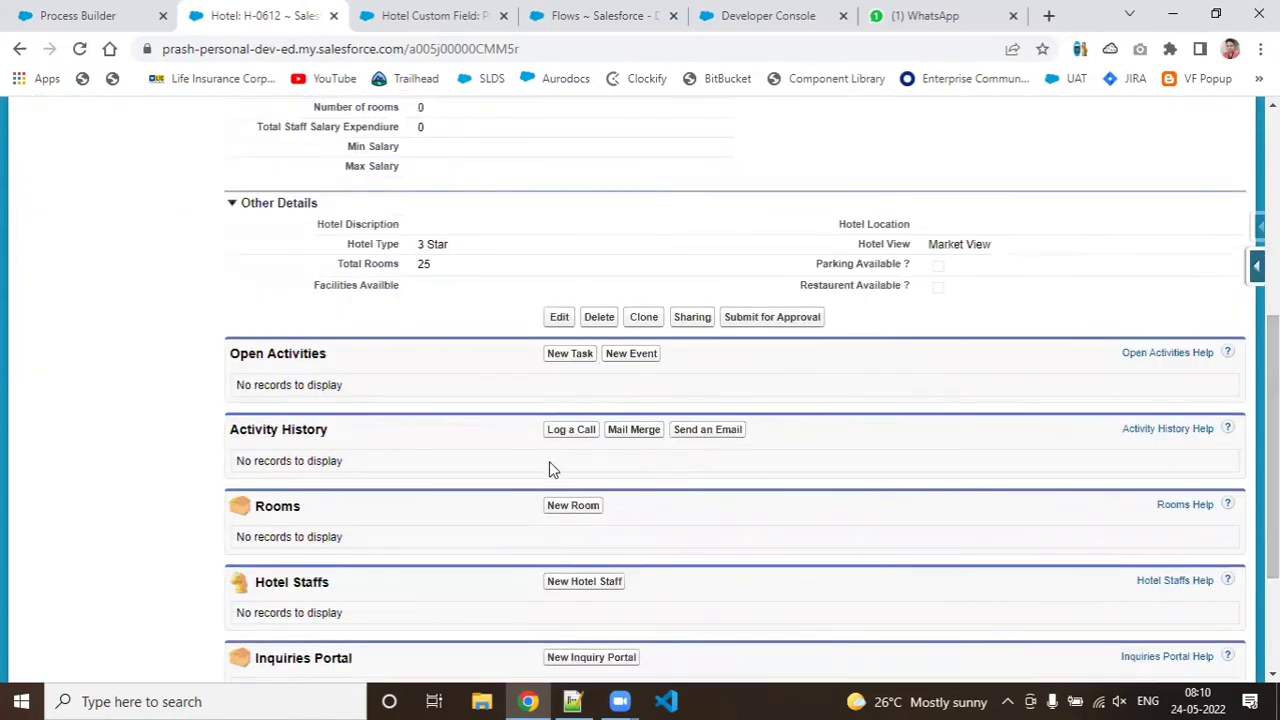
left_click(573, 506)
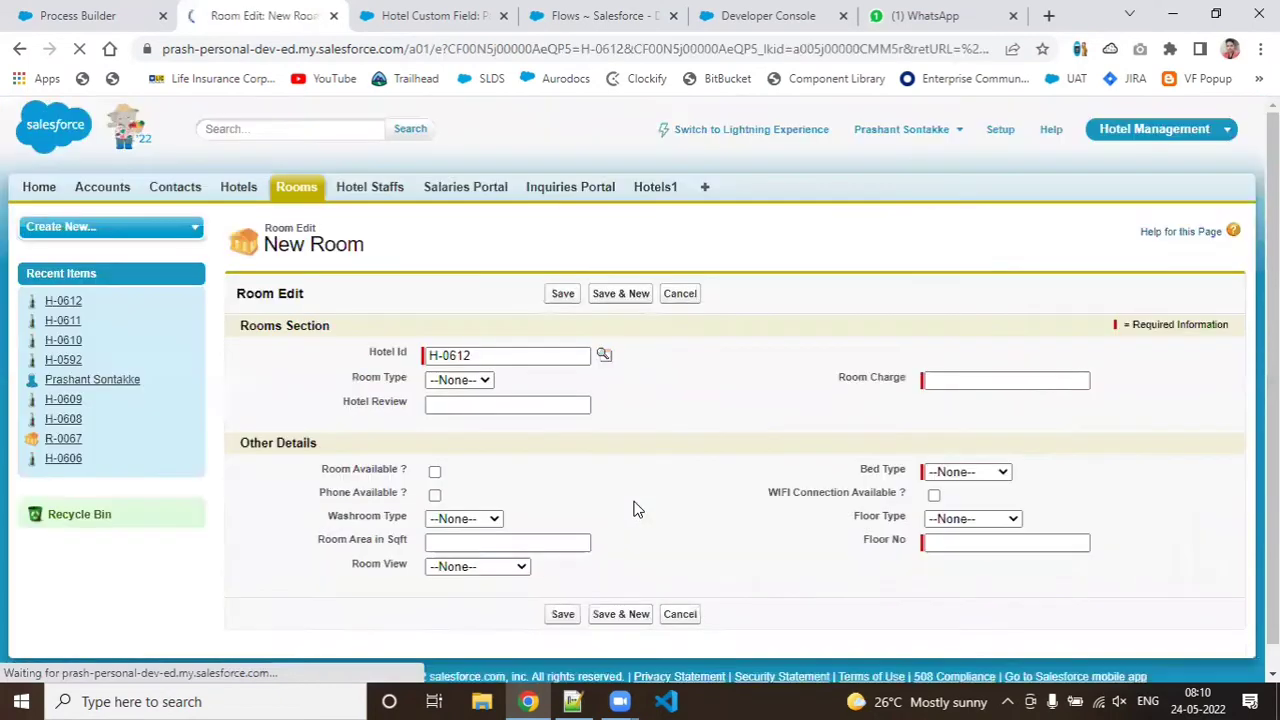
left_click(466, 389)
left_click(466, 414)
left_click(971, 380)
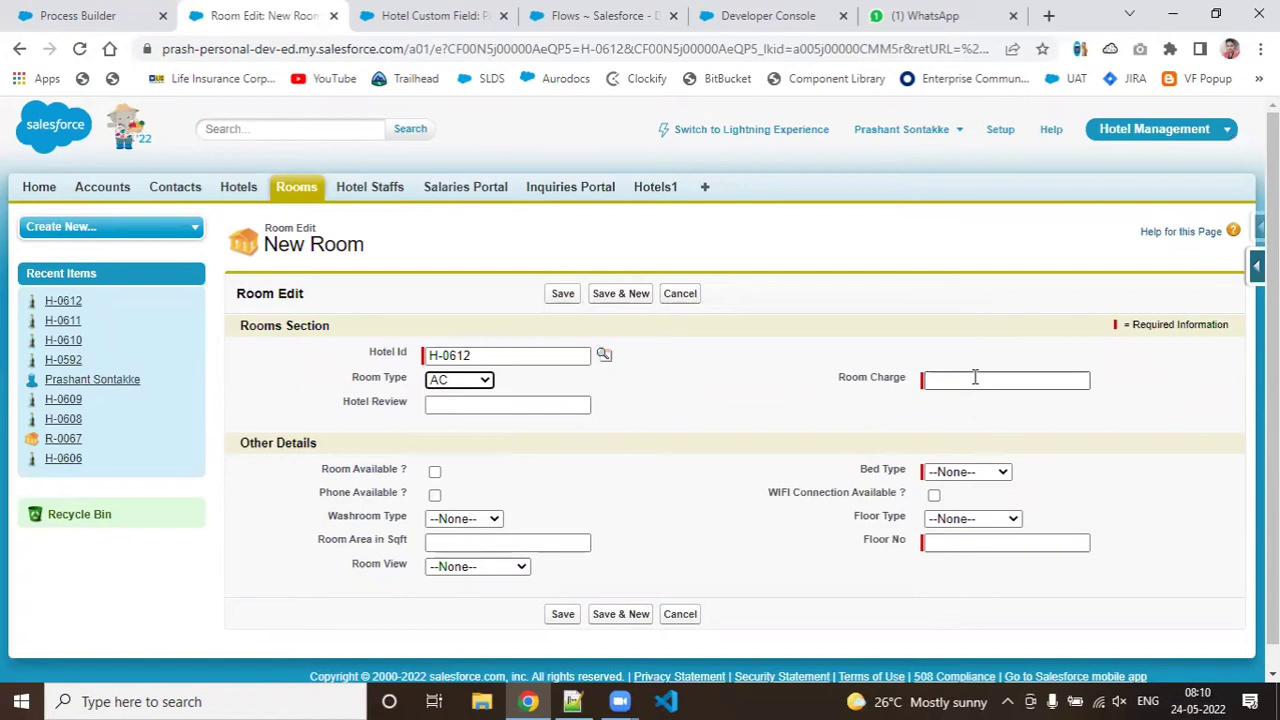
left_click(1000, 426)
left_click(968, 474)
left_click(974, 504)
left_click(981, 539)
left_click(997, 586)
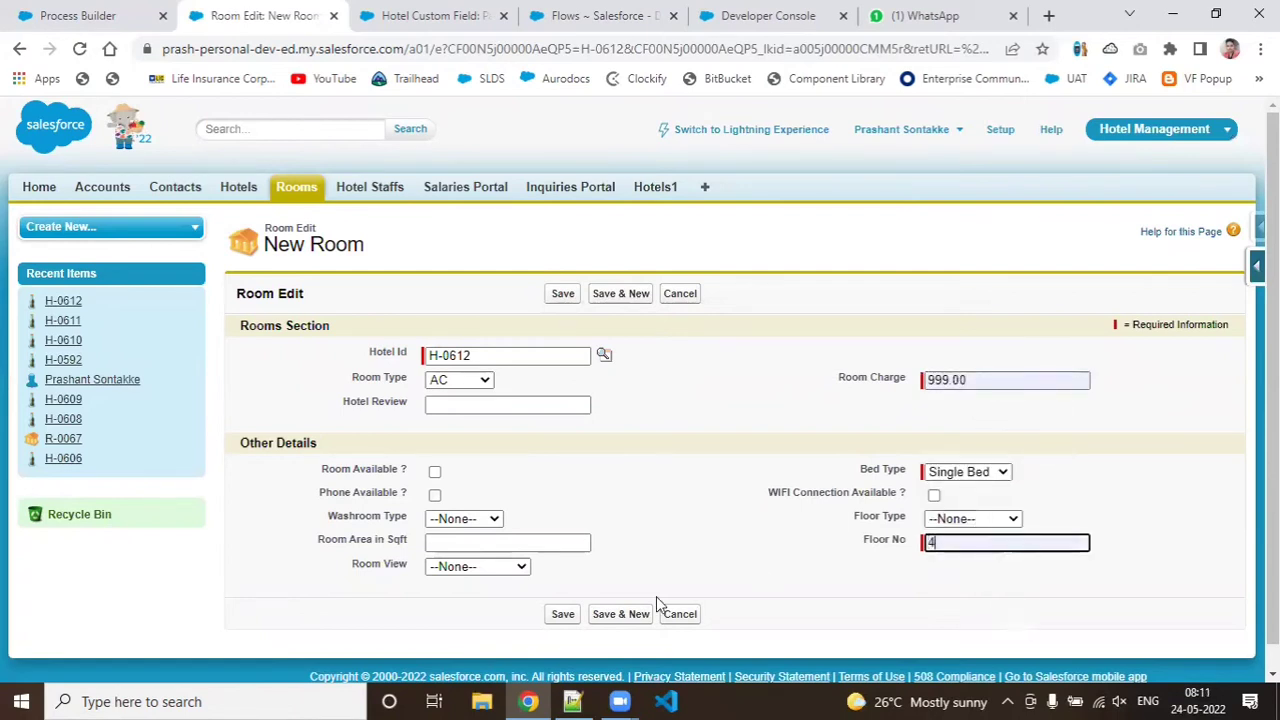
left_click(565, 614)
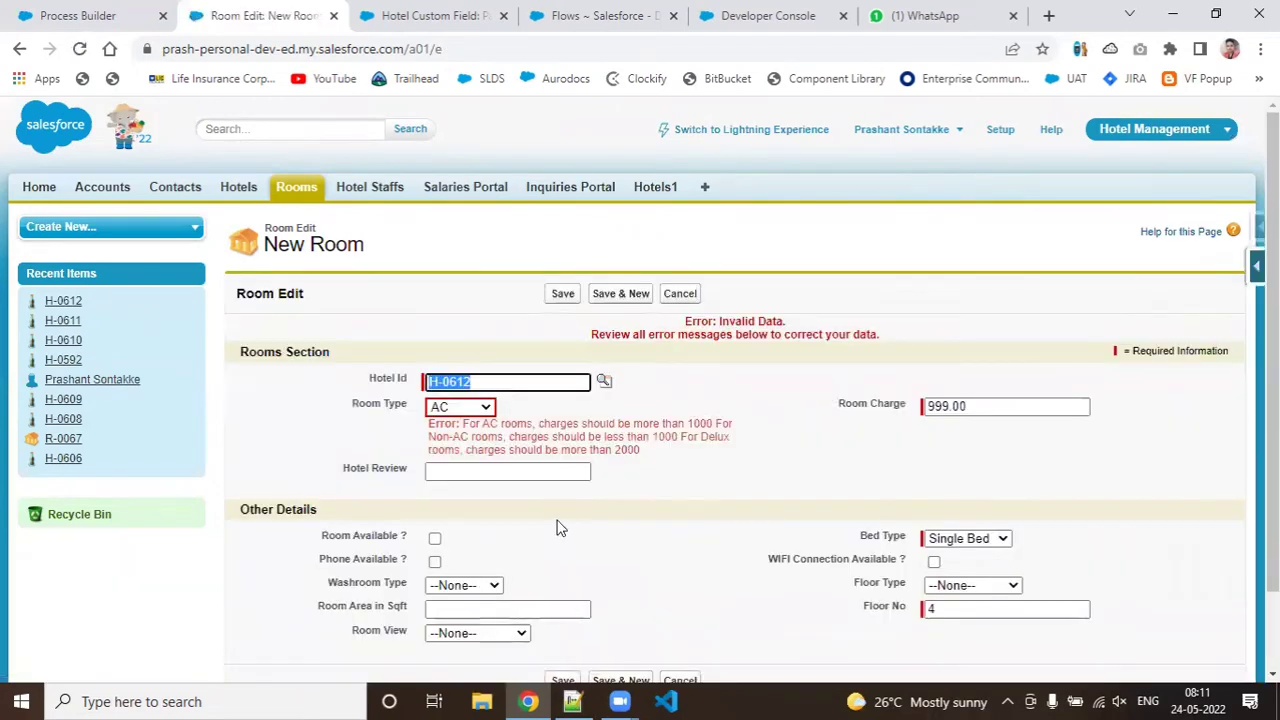
Step: Change the new room's Room Type to Non-AC and save the record
left_click(474, 410)
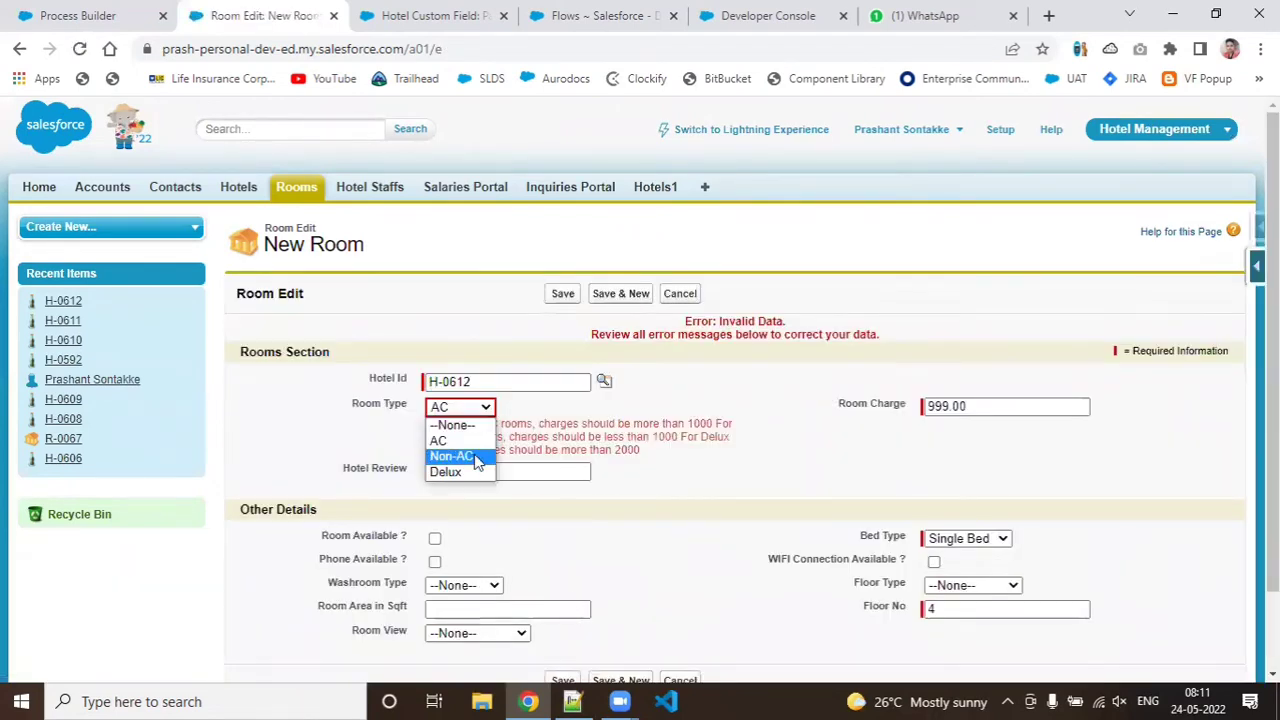
left_click(476, 457)
left_click(560, 294)
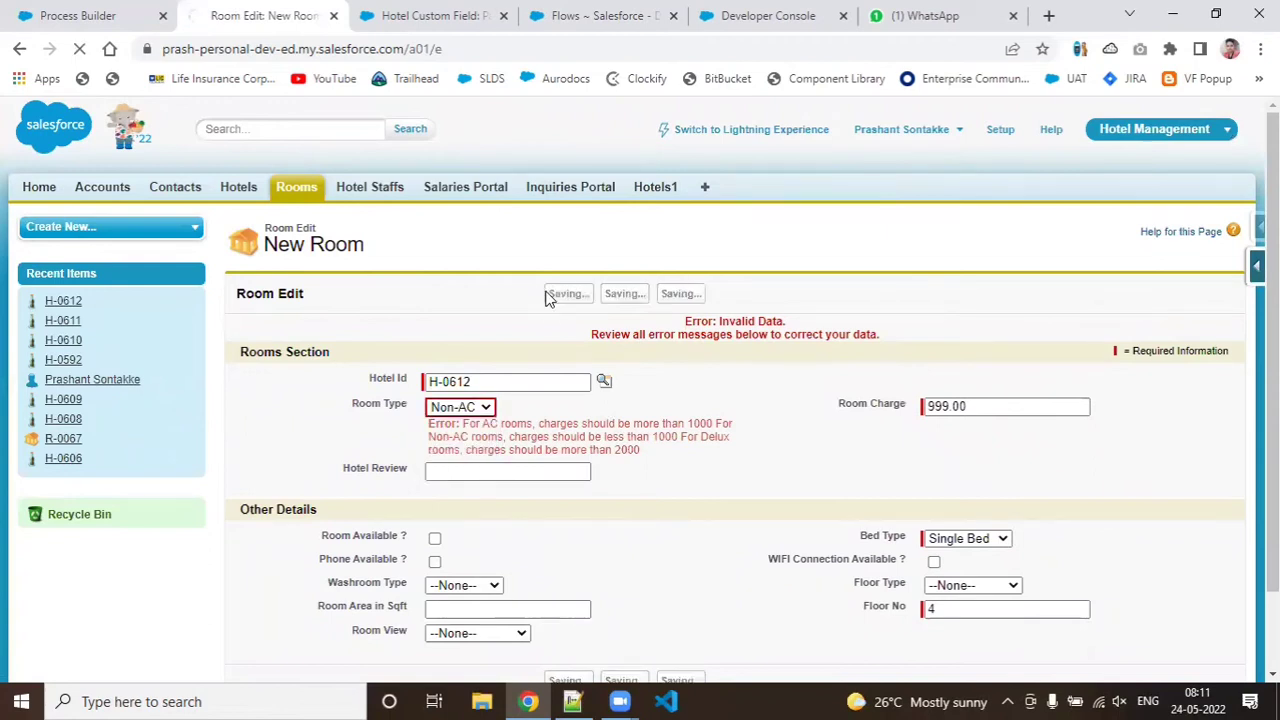
Step: Clone the Non-AC room of hotel H-0612 four times in succession, saving each copy with the same values
left_click(644, 338)
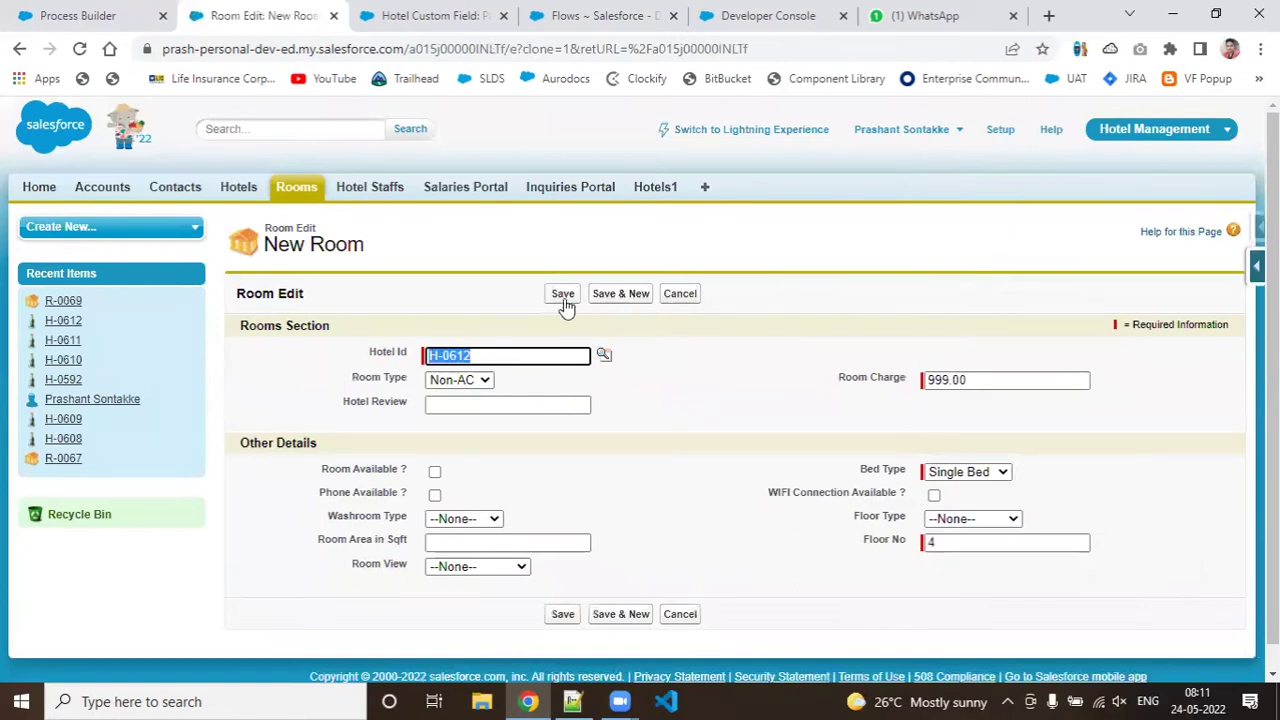
left_click(563, 299)
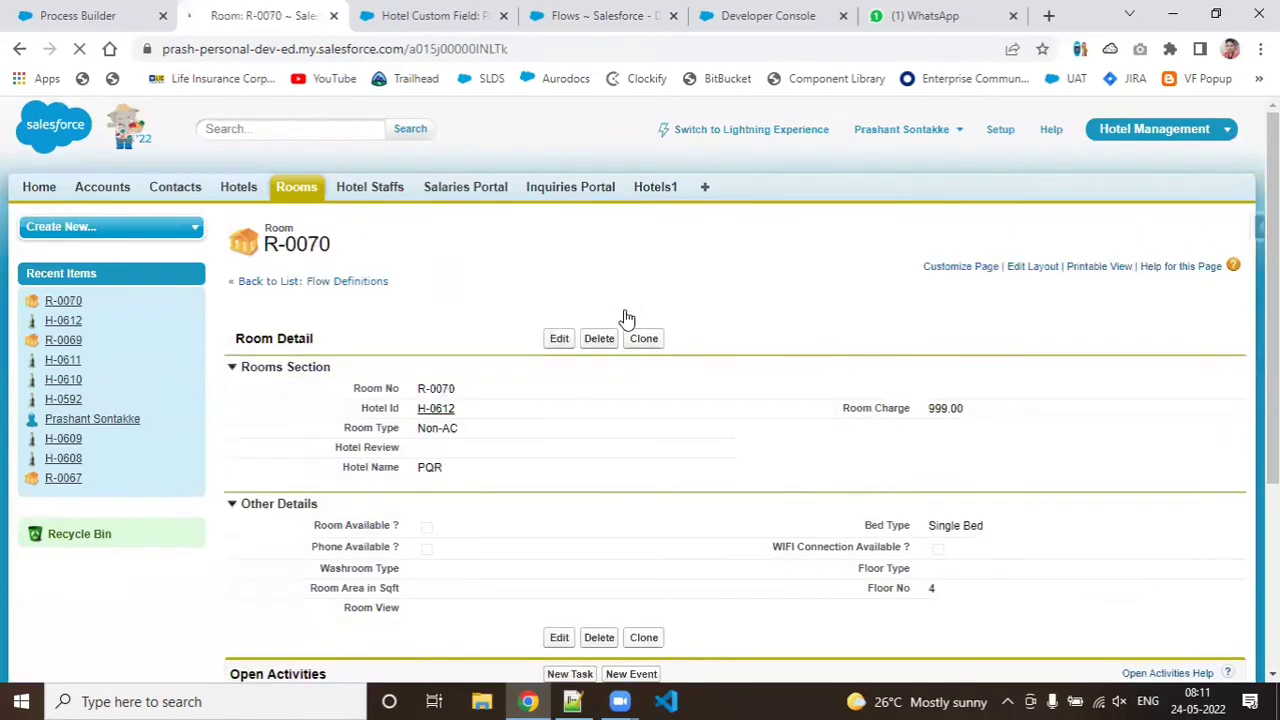
left_click(643, 338)
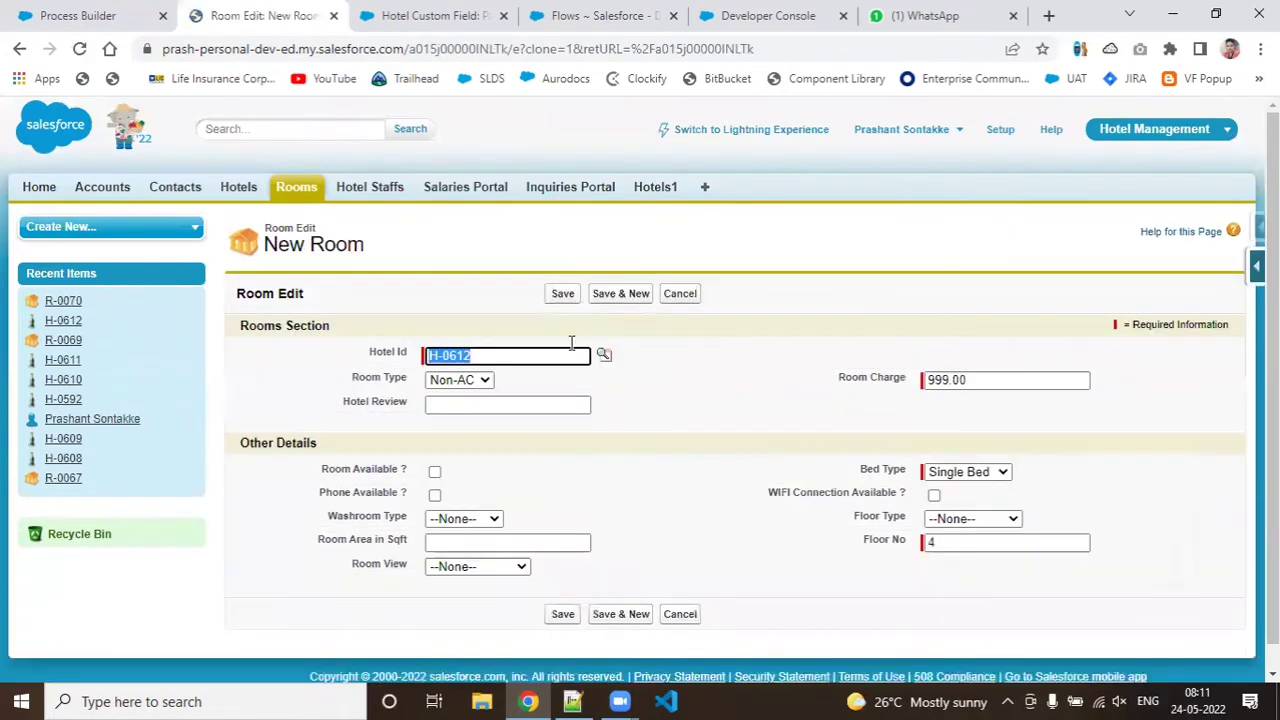
left_click(567, 294)
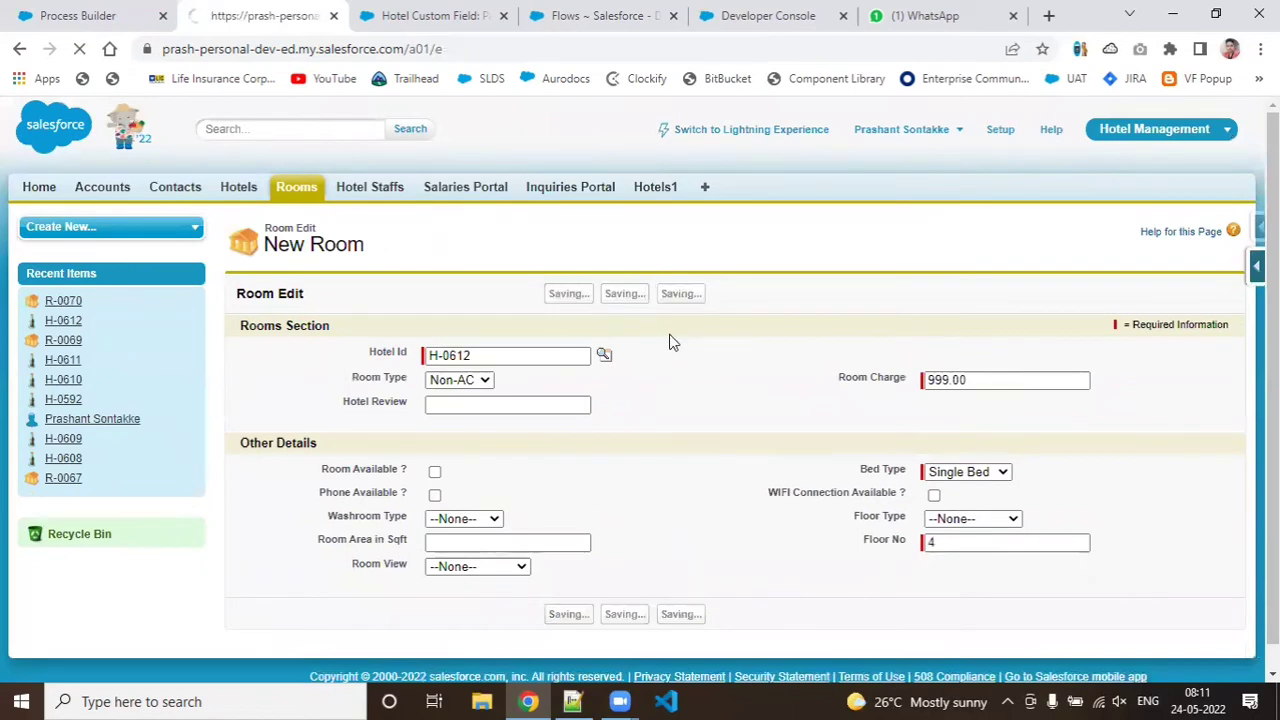
left_click(645, 340)
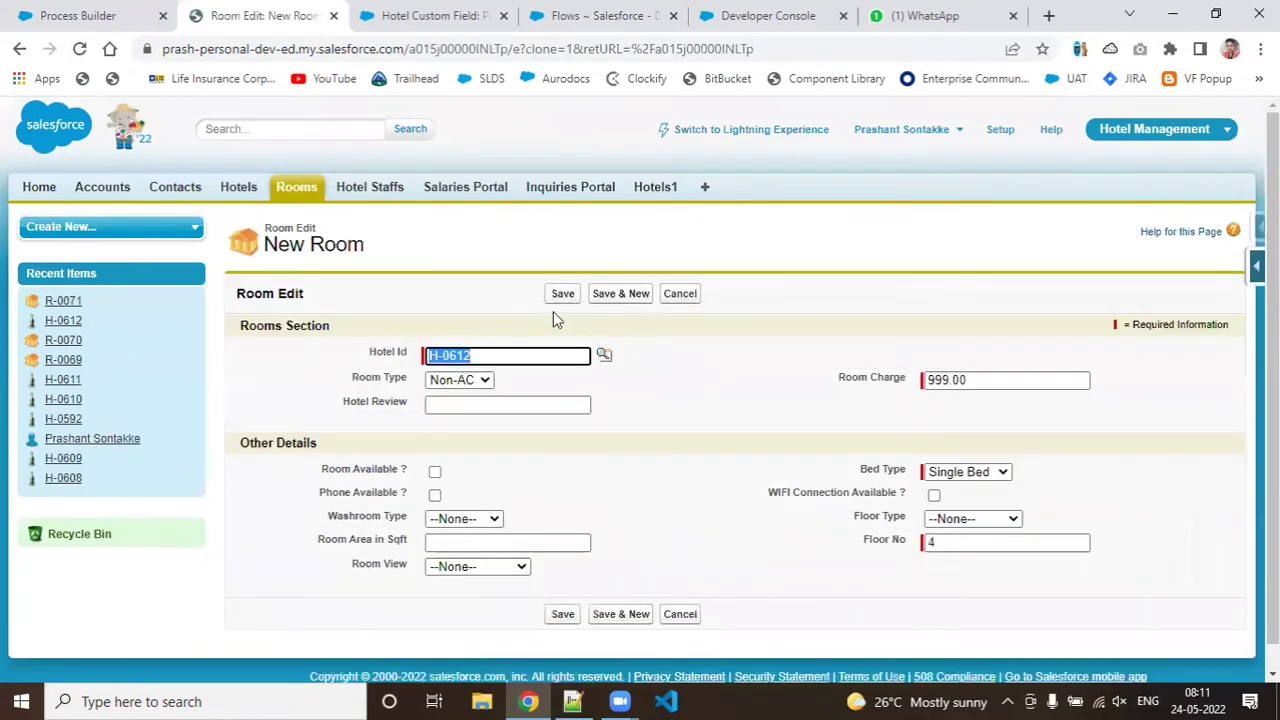
left_click(563, 294)
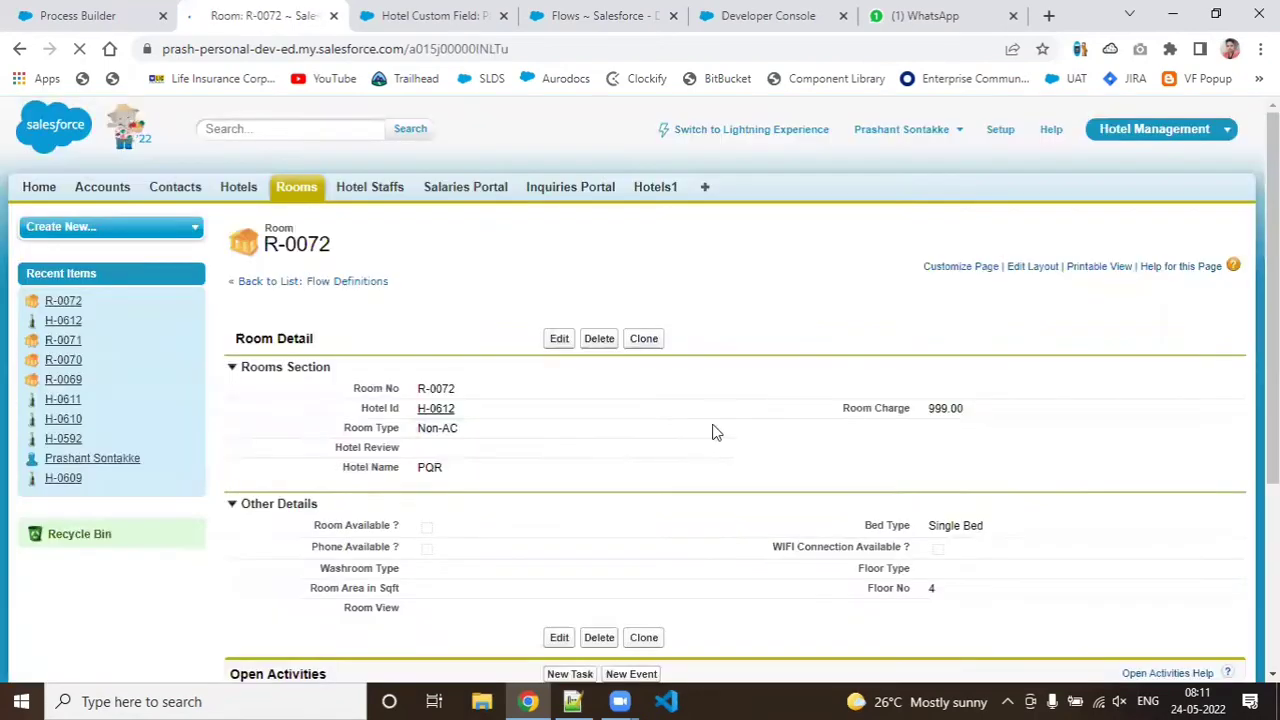
left_click(640, 340)
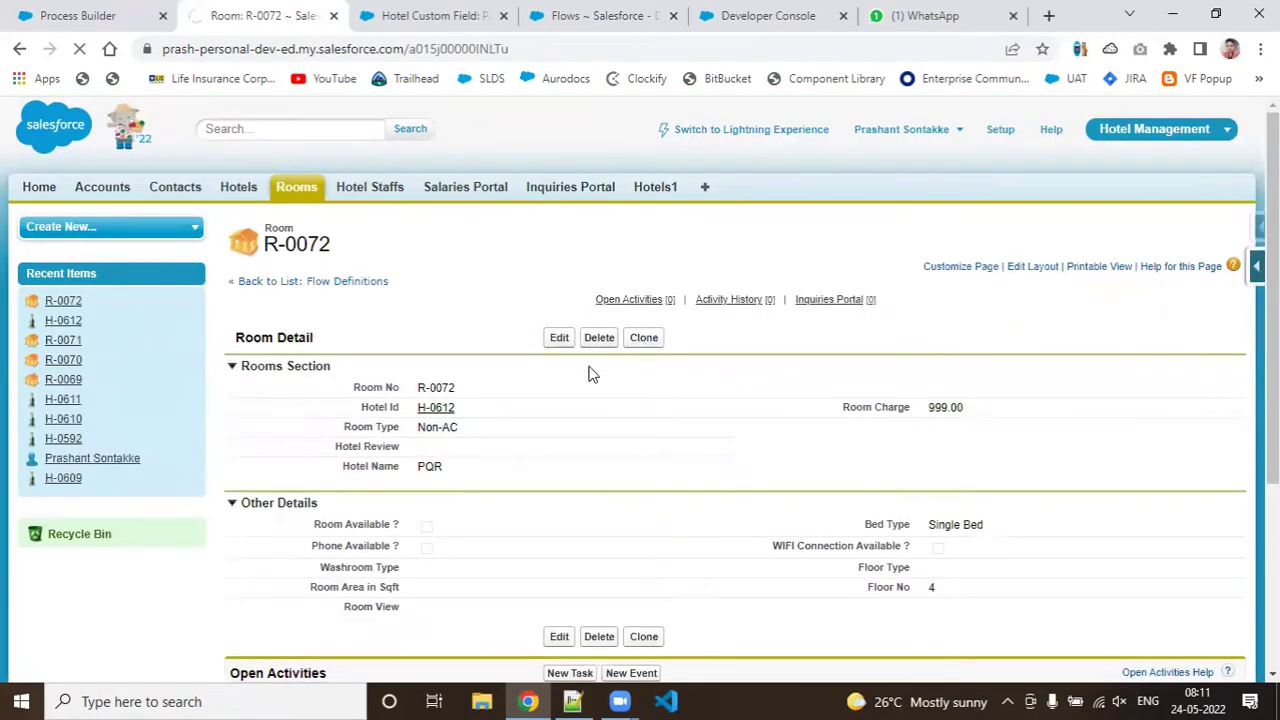
left_click(568, 296)
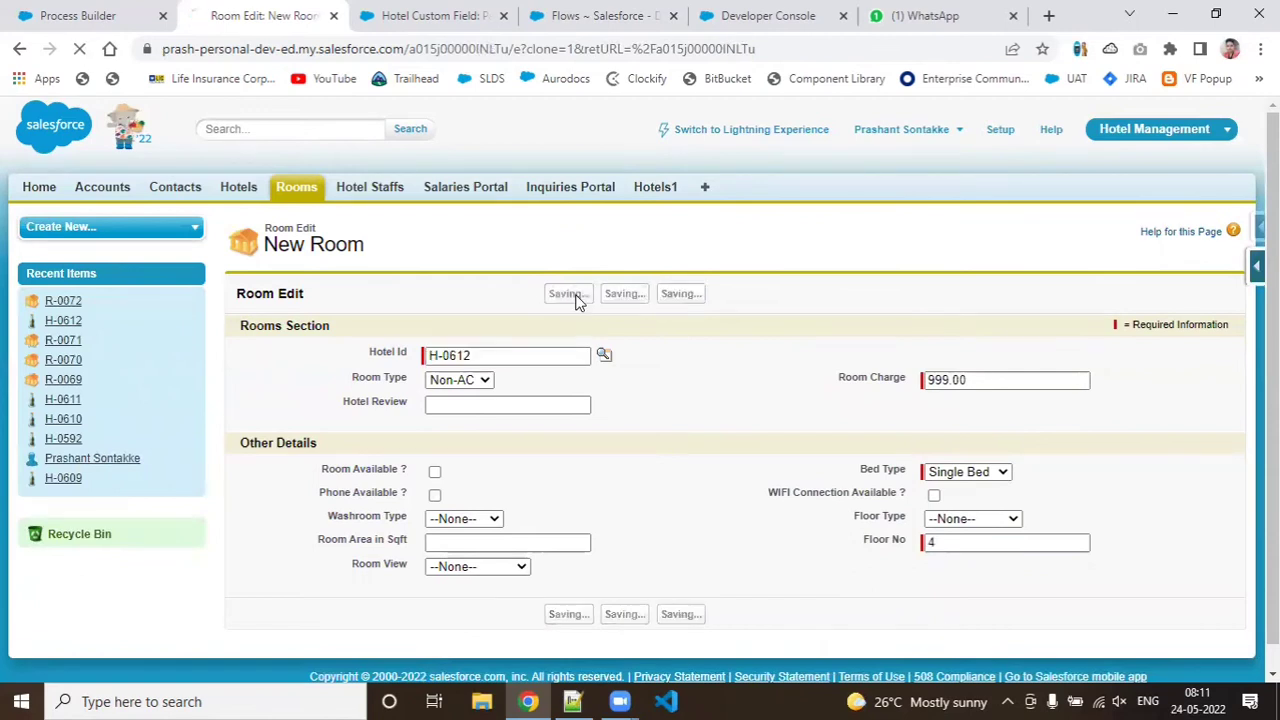
Step: Clone the Non-AC room of hotel H-0612 five more times with the same values, and try to save a sixth copy
left_click(652, 340)
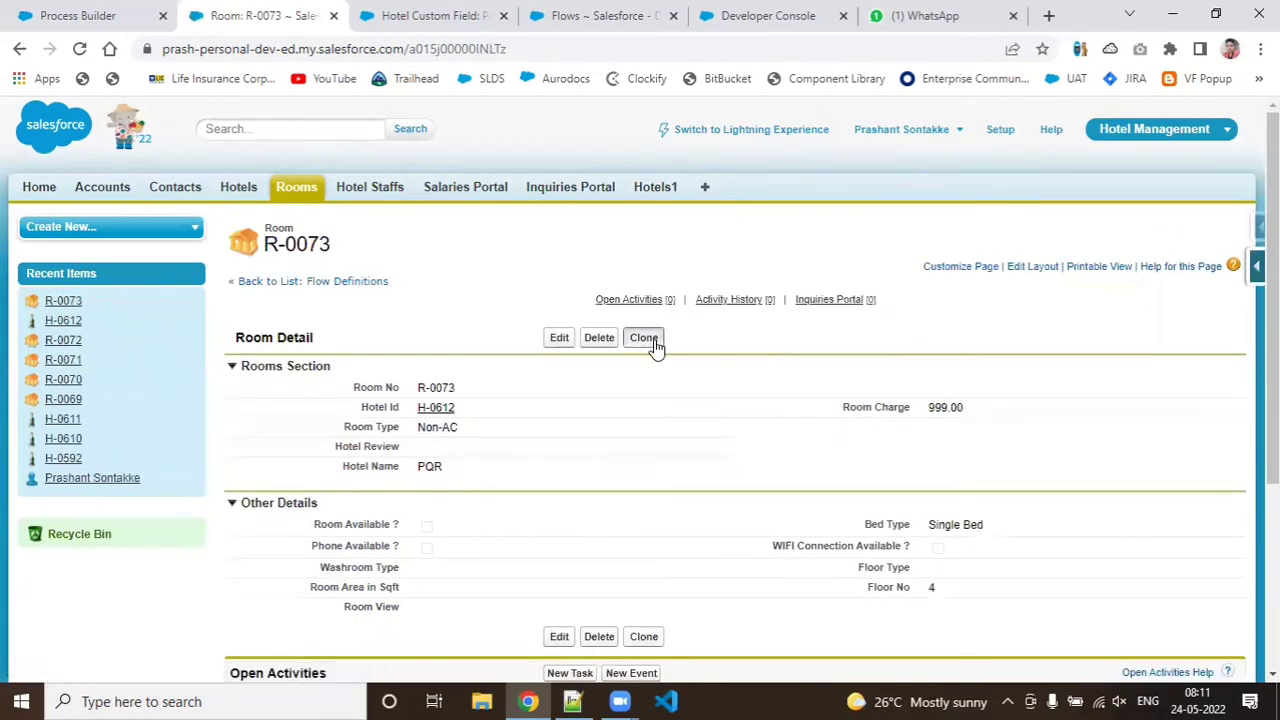
left_click(551, 296)
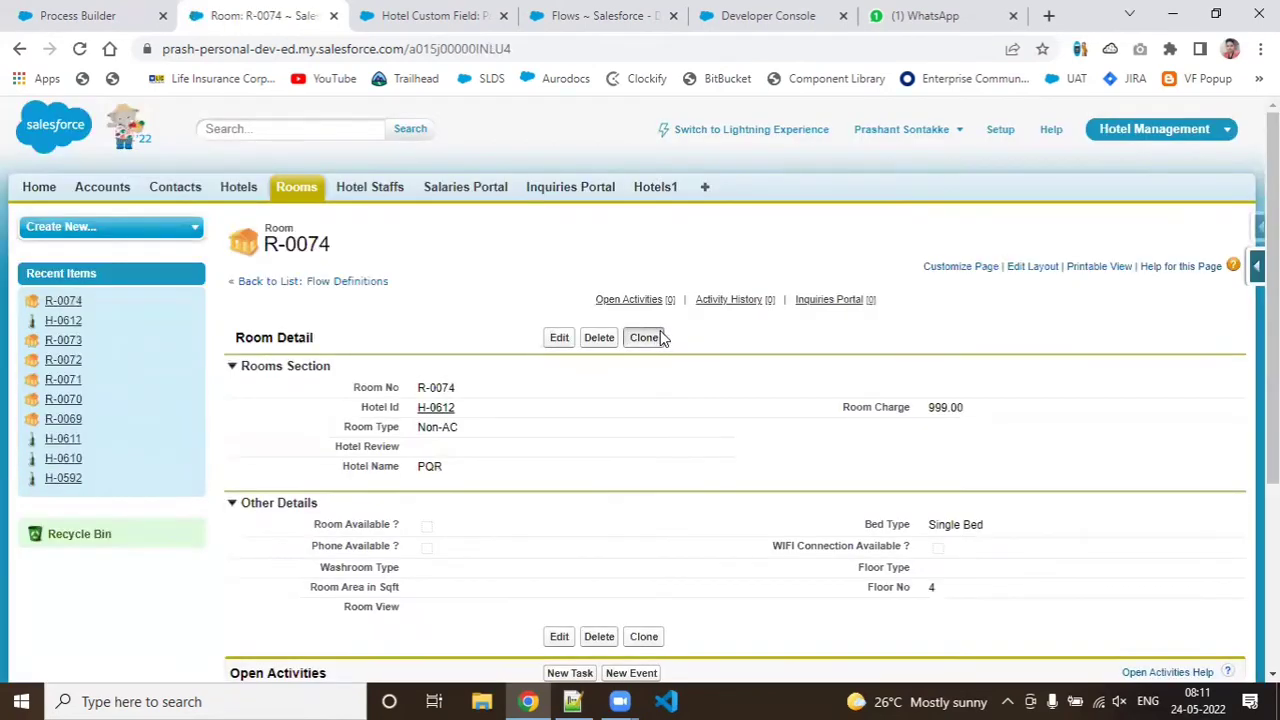
left_click(658, 338)
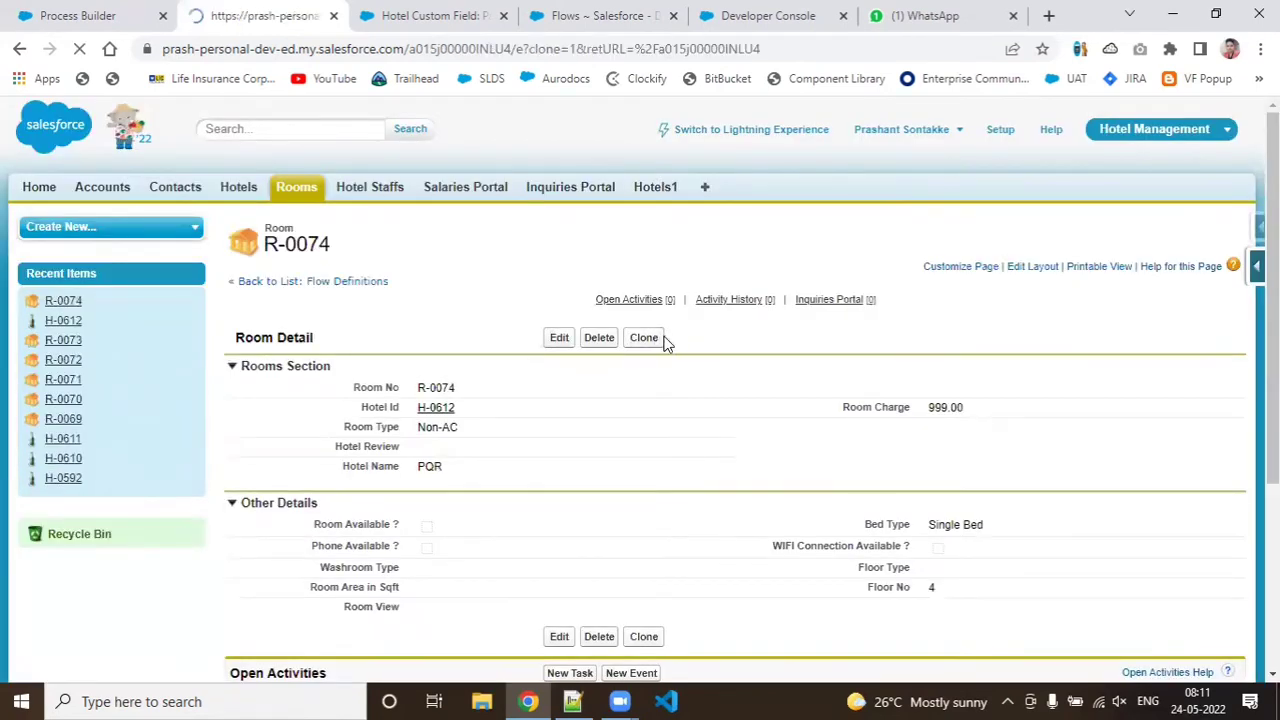
left_click(562, 294)
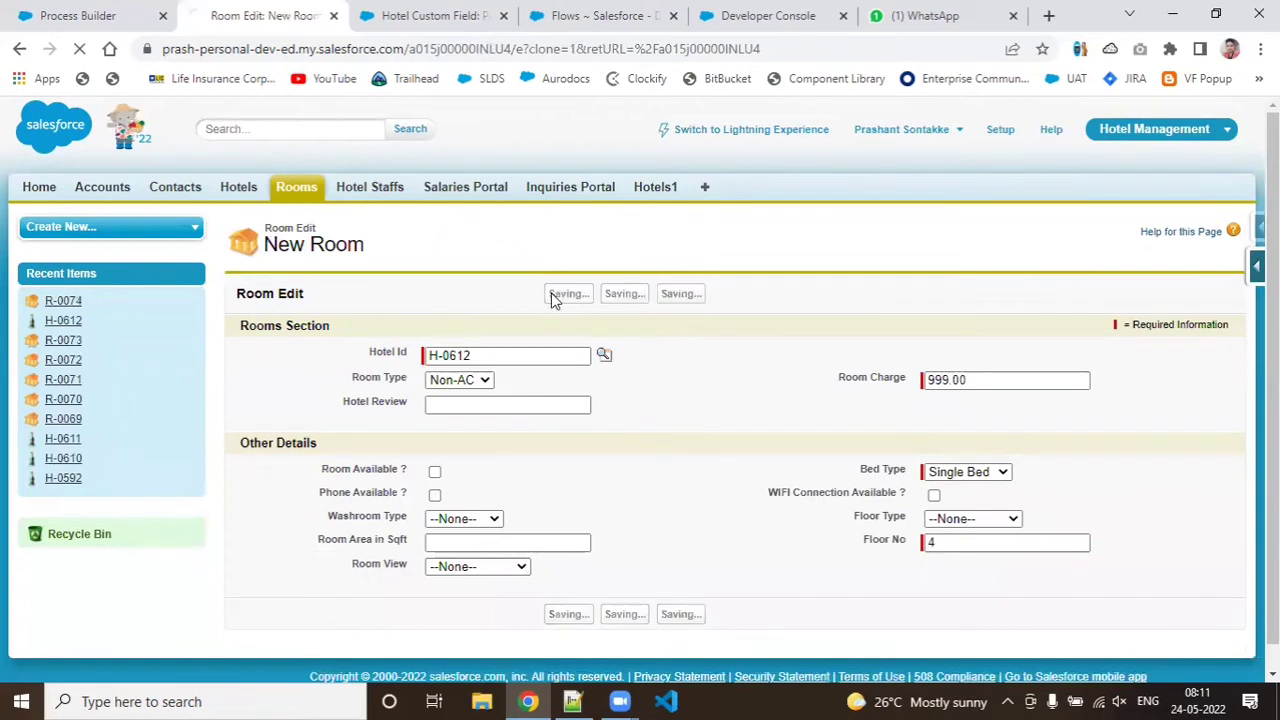
left_click(631, 344)
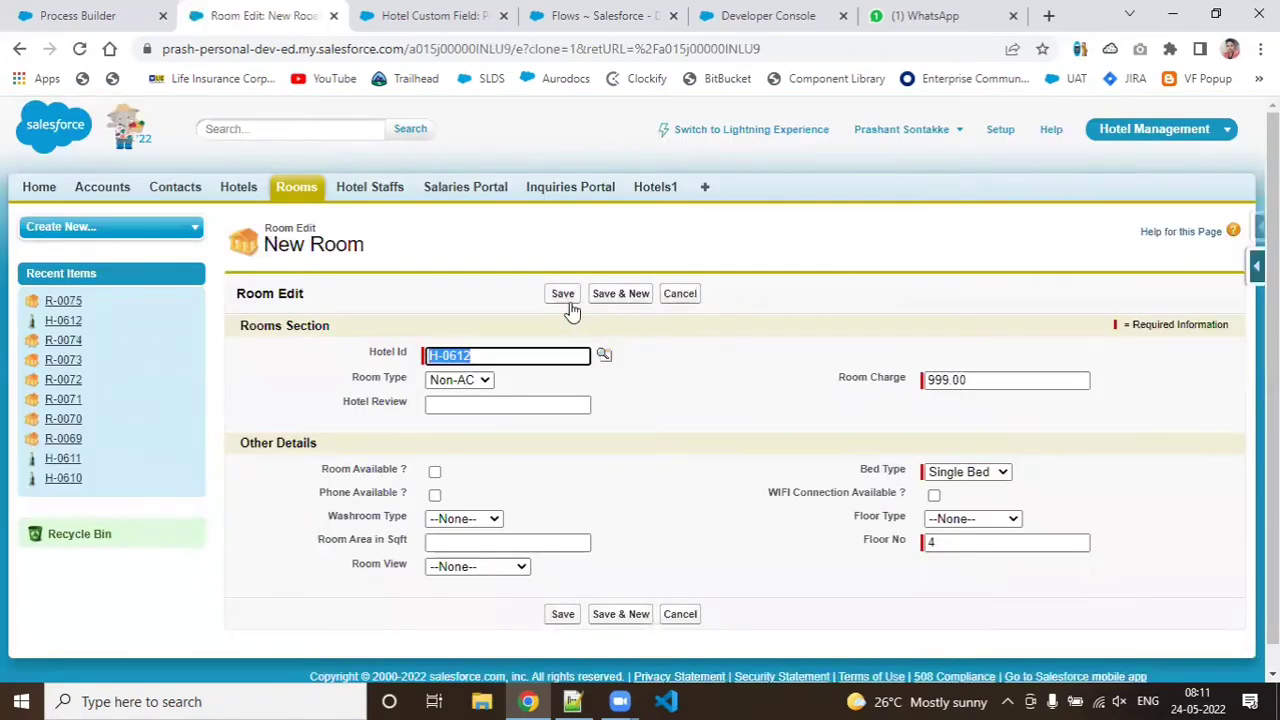
left_click(569, 298)
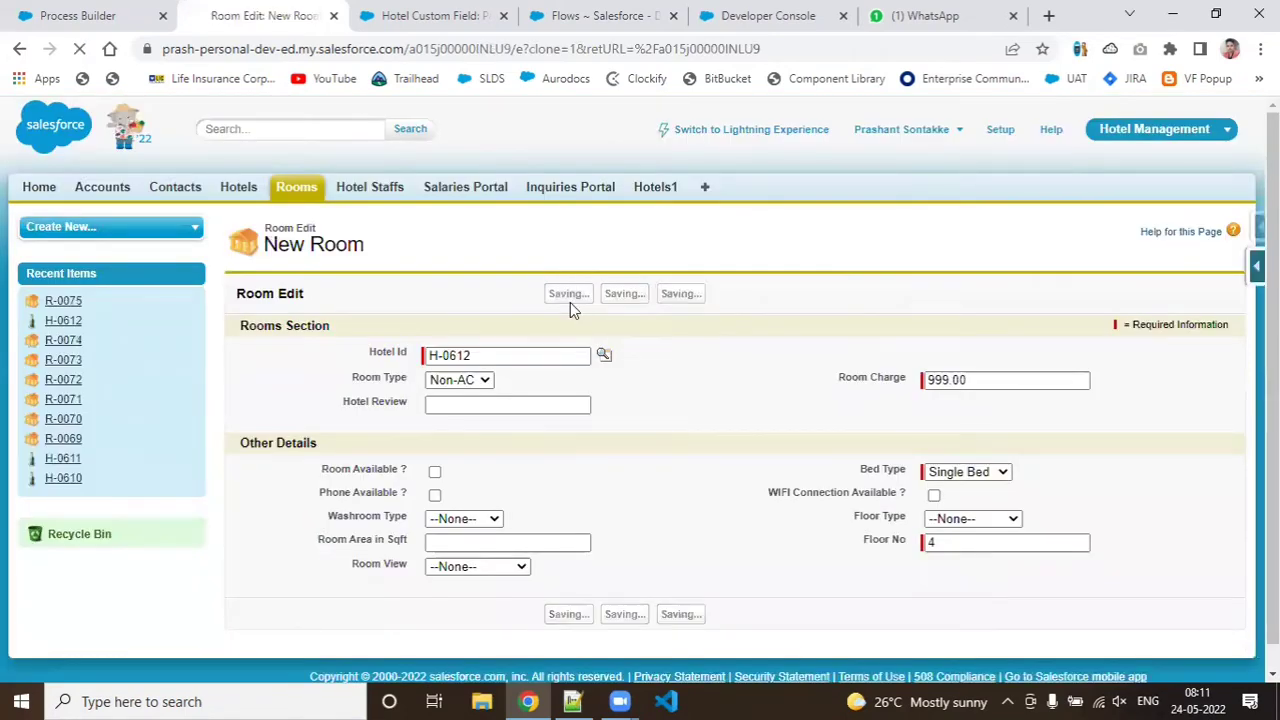
left_click(641, 341)
left_click(550, 298)
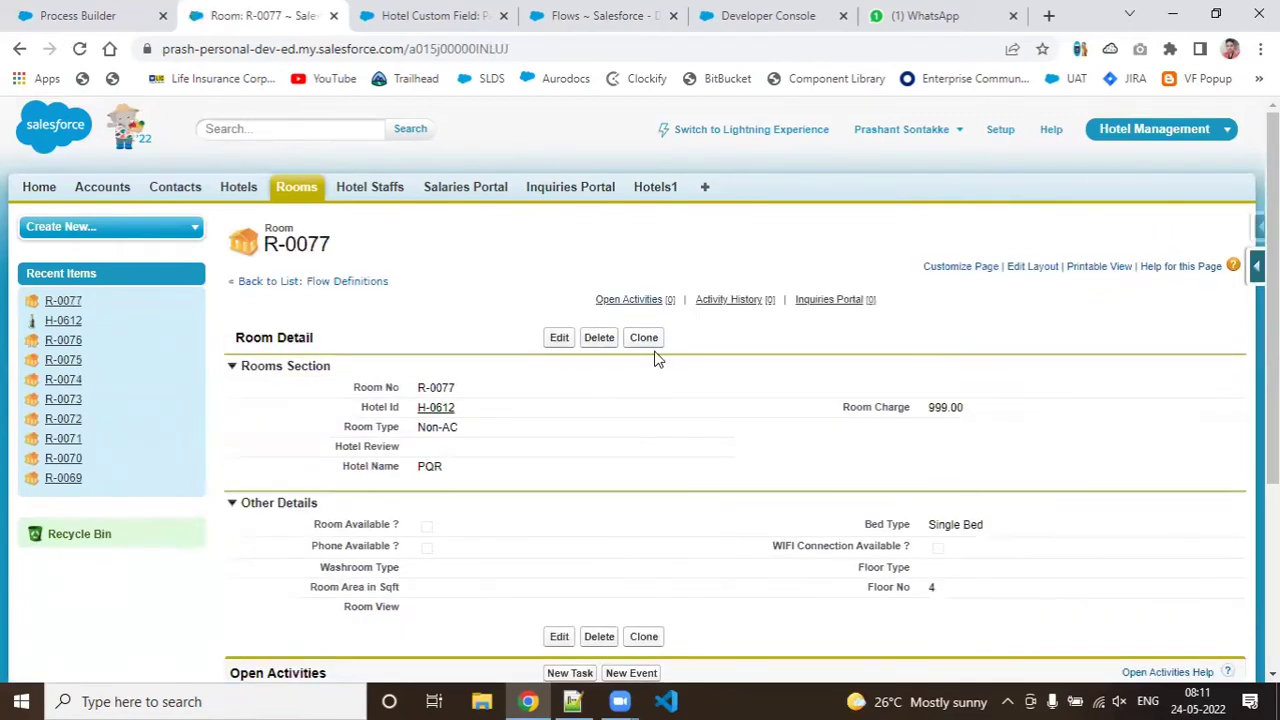
left_click(638, 341)
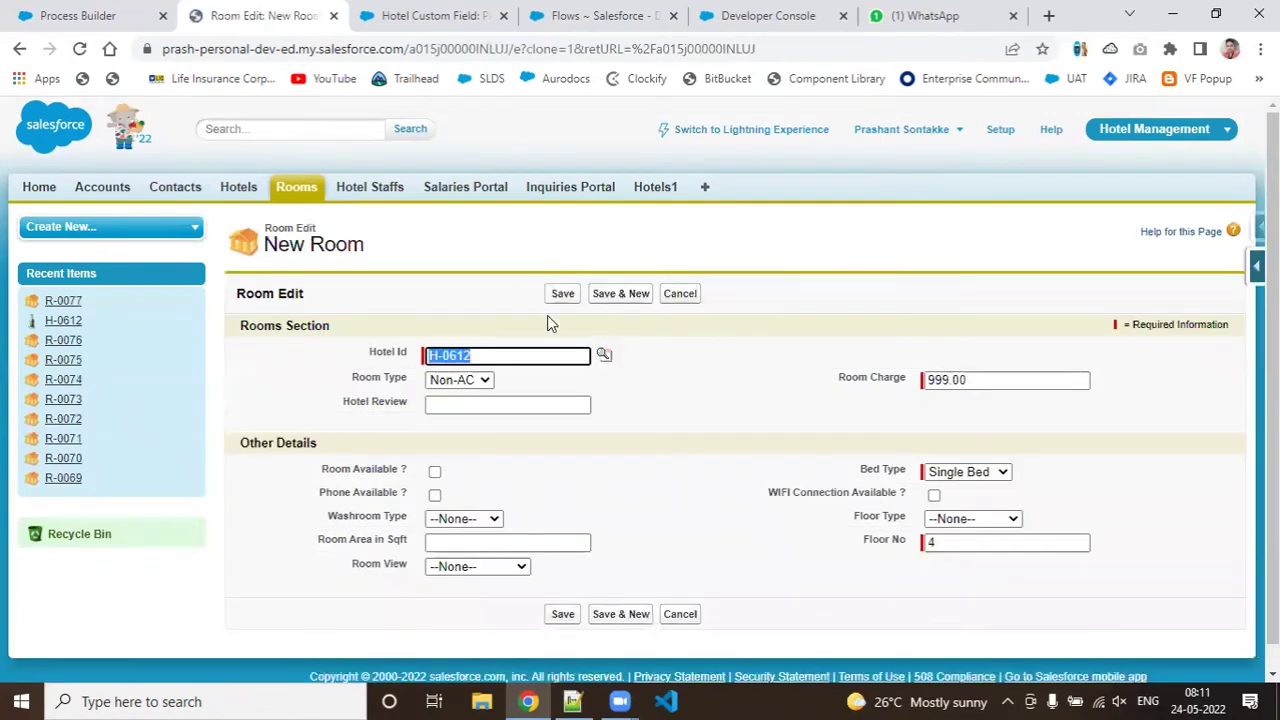
left_click(564, 294)
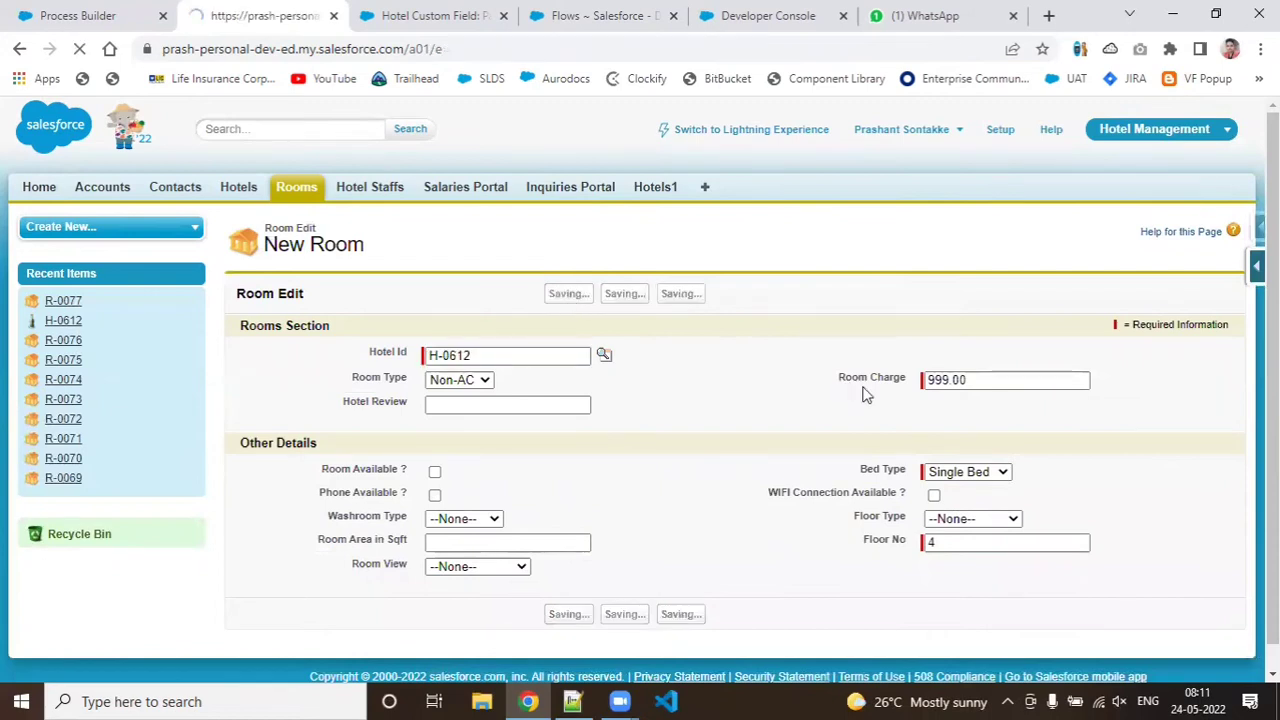
left_click(640, 339)
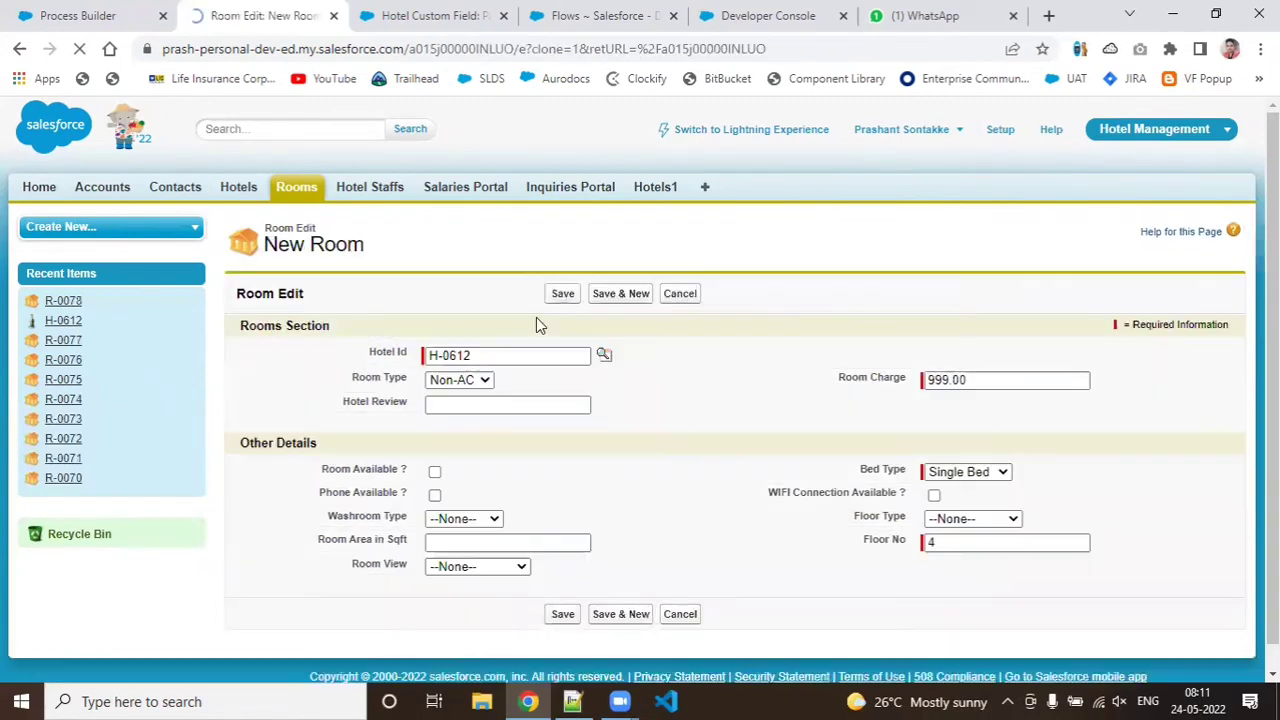
left_click(562, 295)
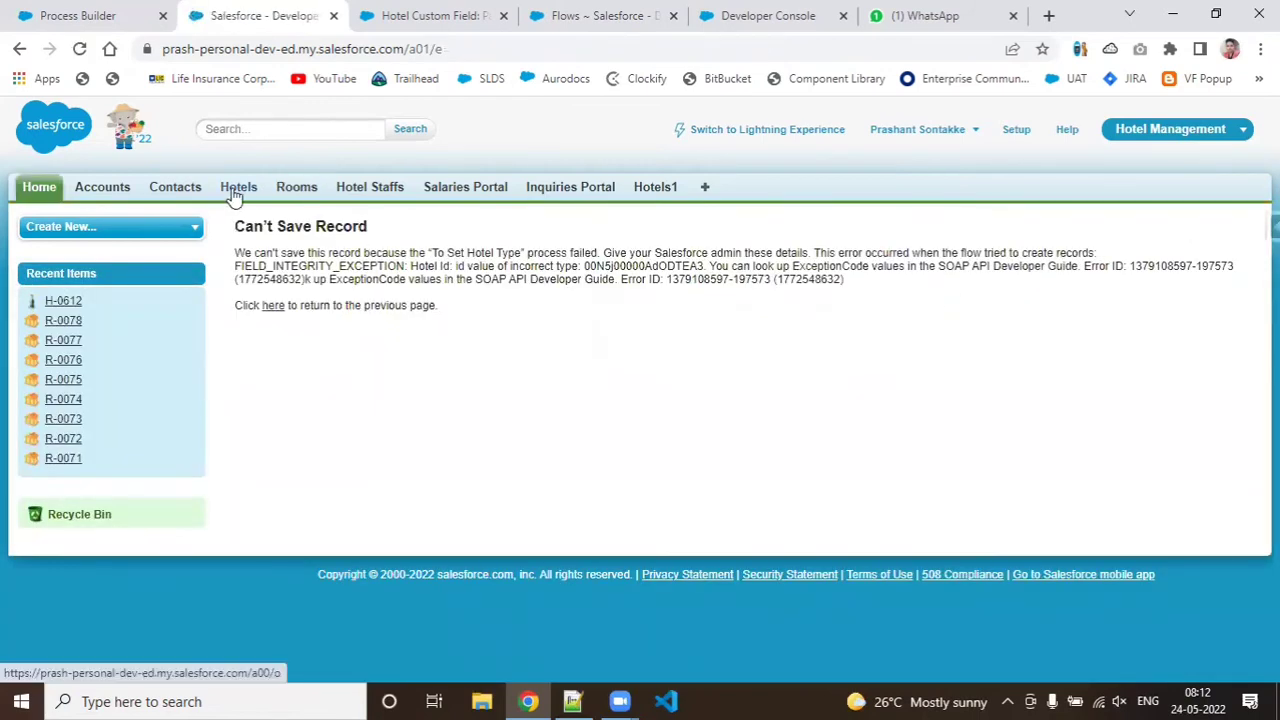
Step: Open hotel H-0612 from the Hotels list and review its number of rooms, hotel type and Rooms related list
left_click(234, 192)
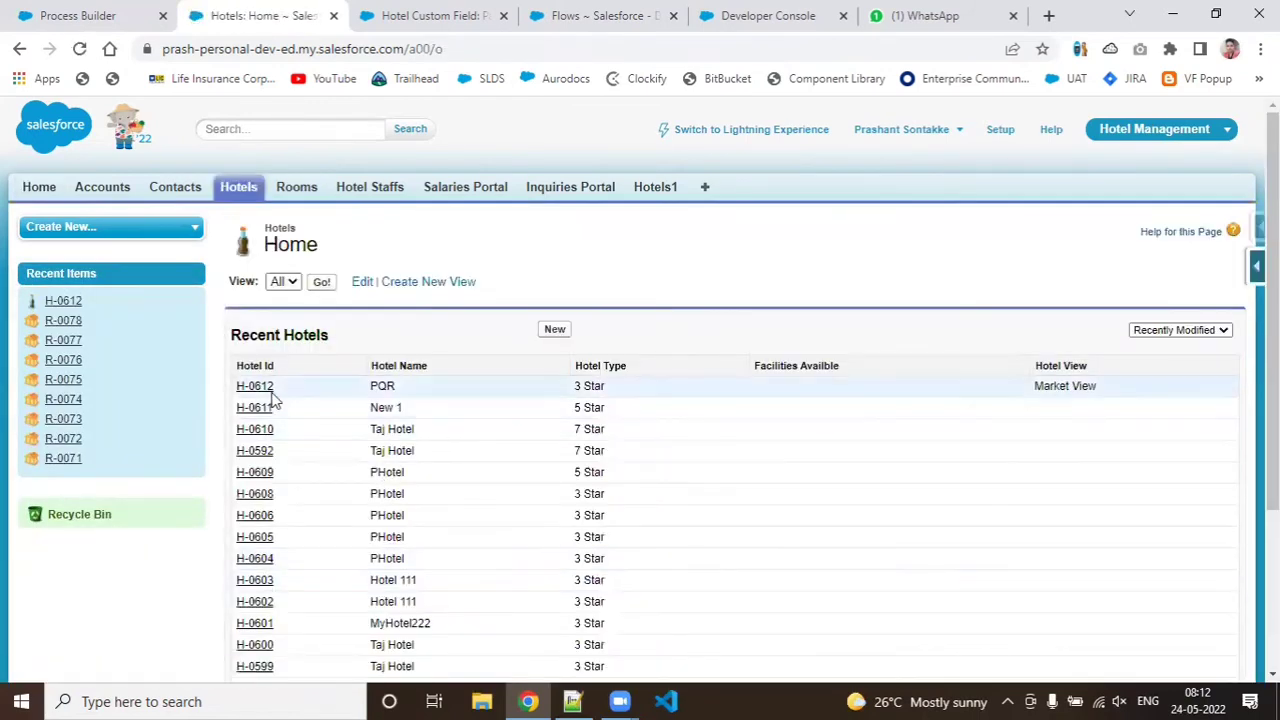
left_click(254, 387)
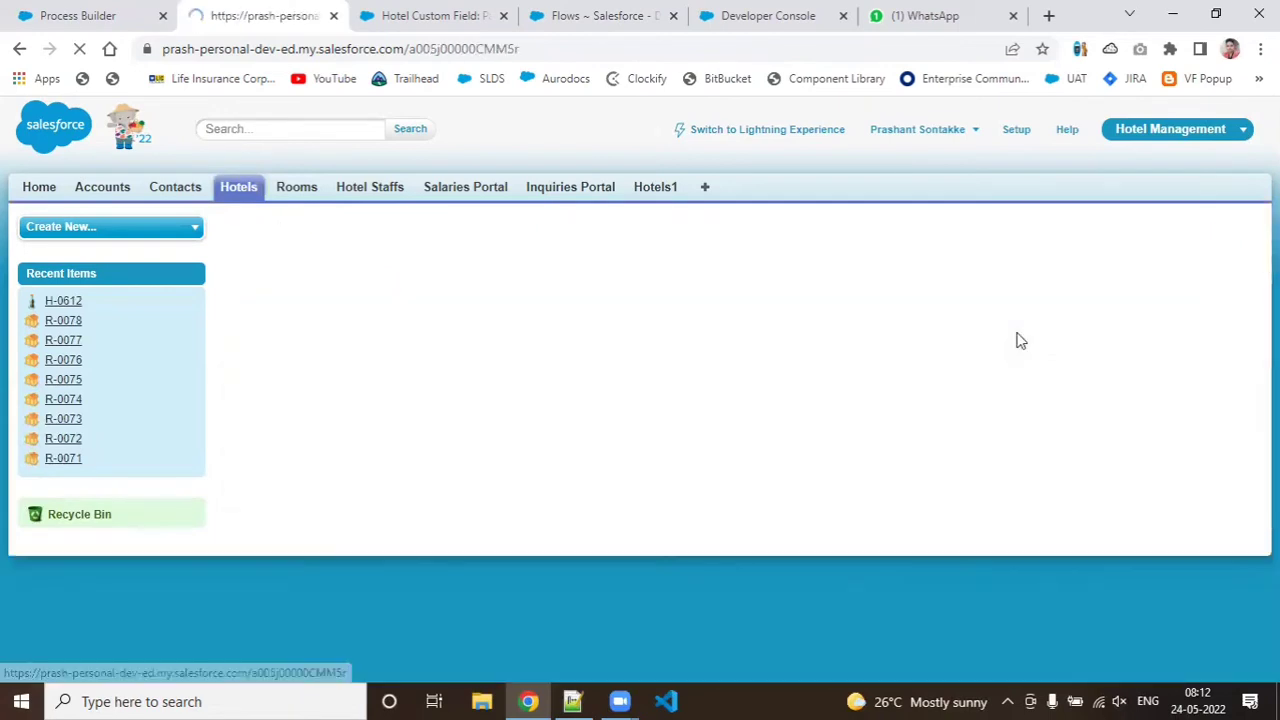
scroll(454, 463, "down", 1)
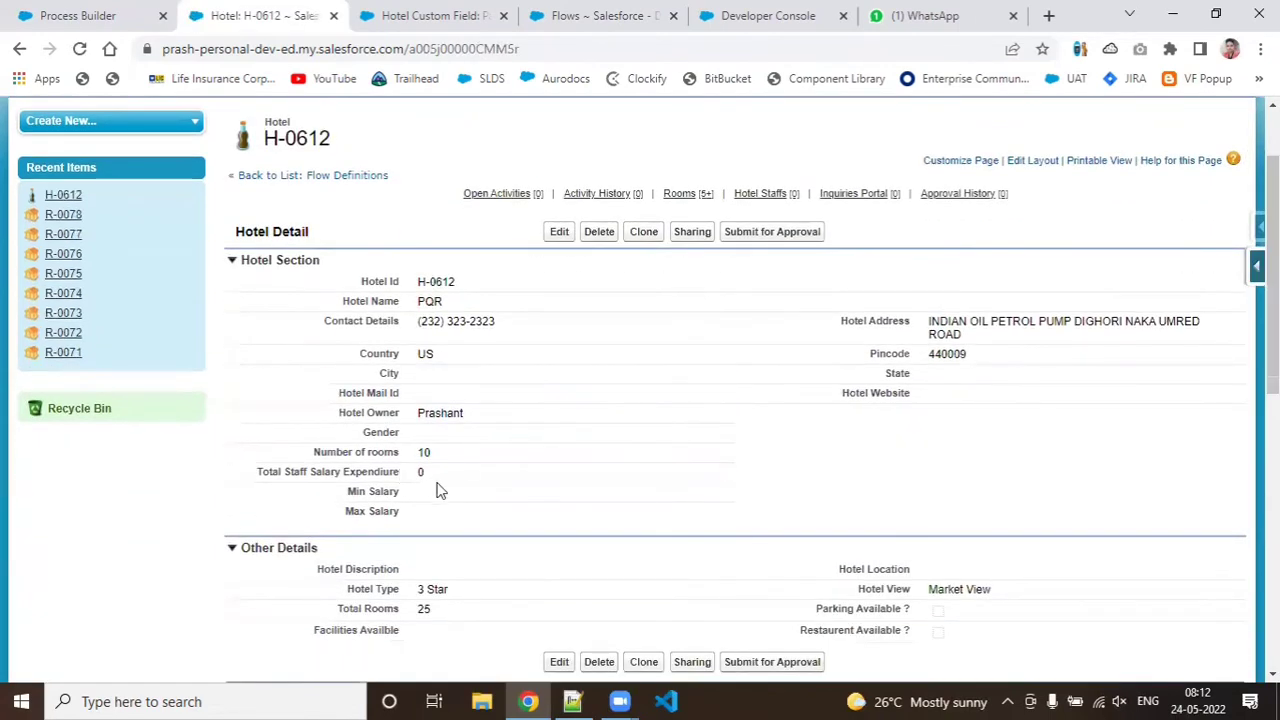
scroll(1155, 432, "down", 10)
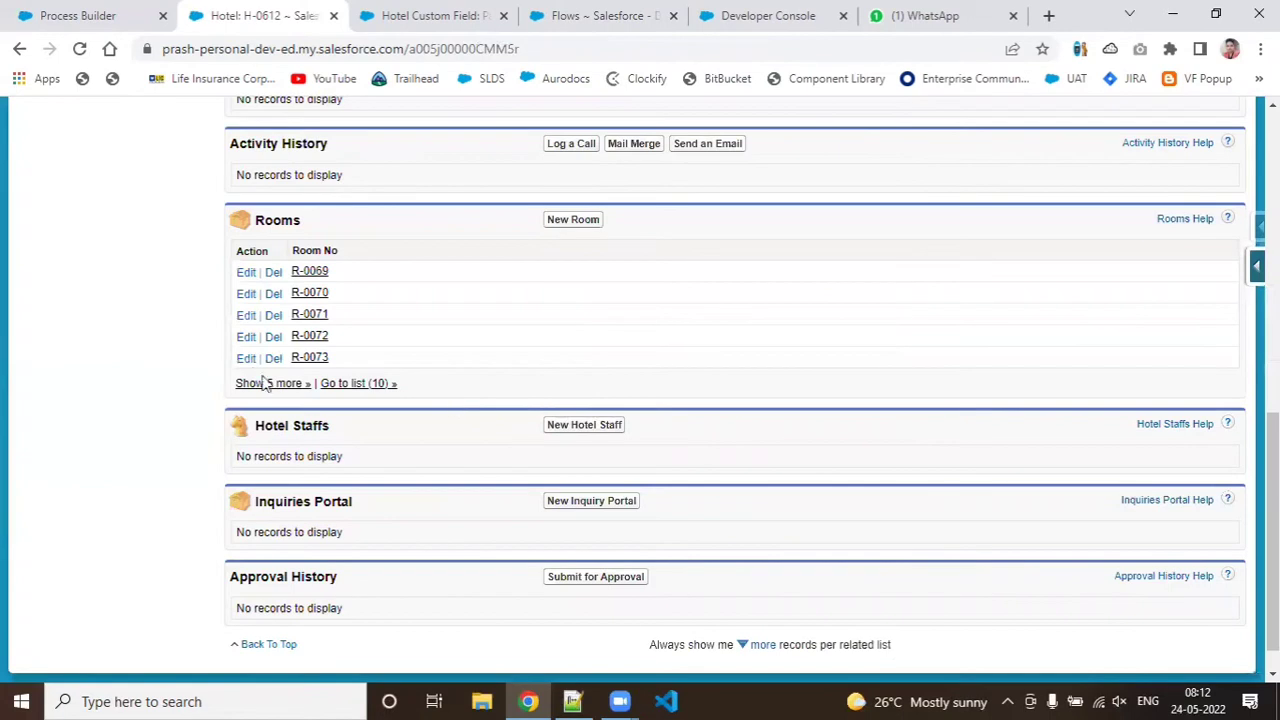
Step: Open room R-0073 from the hotel's Rooms related list and try to save a clone of it
left_click(306, 360)
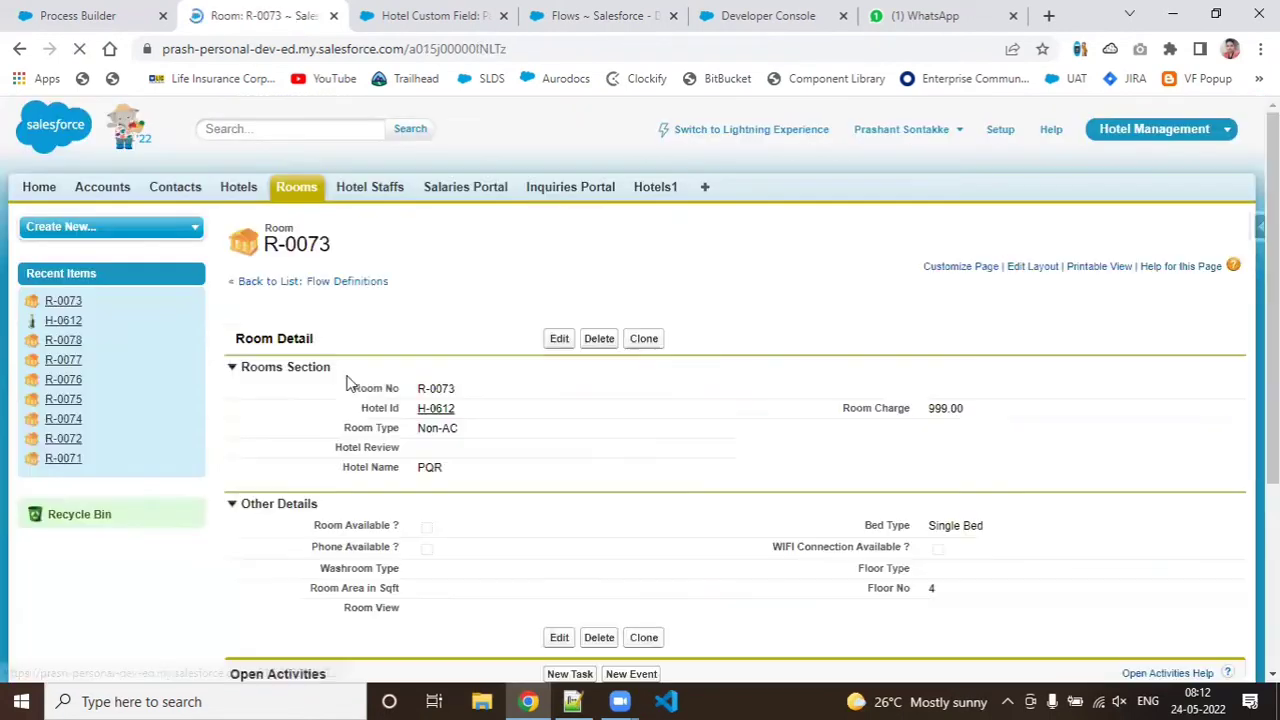
left_click(646, 343)
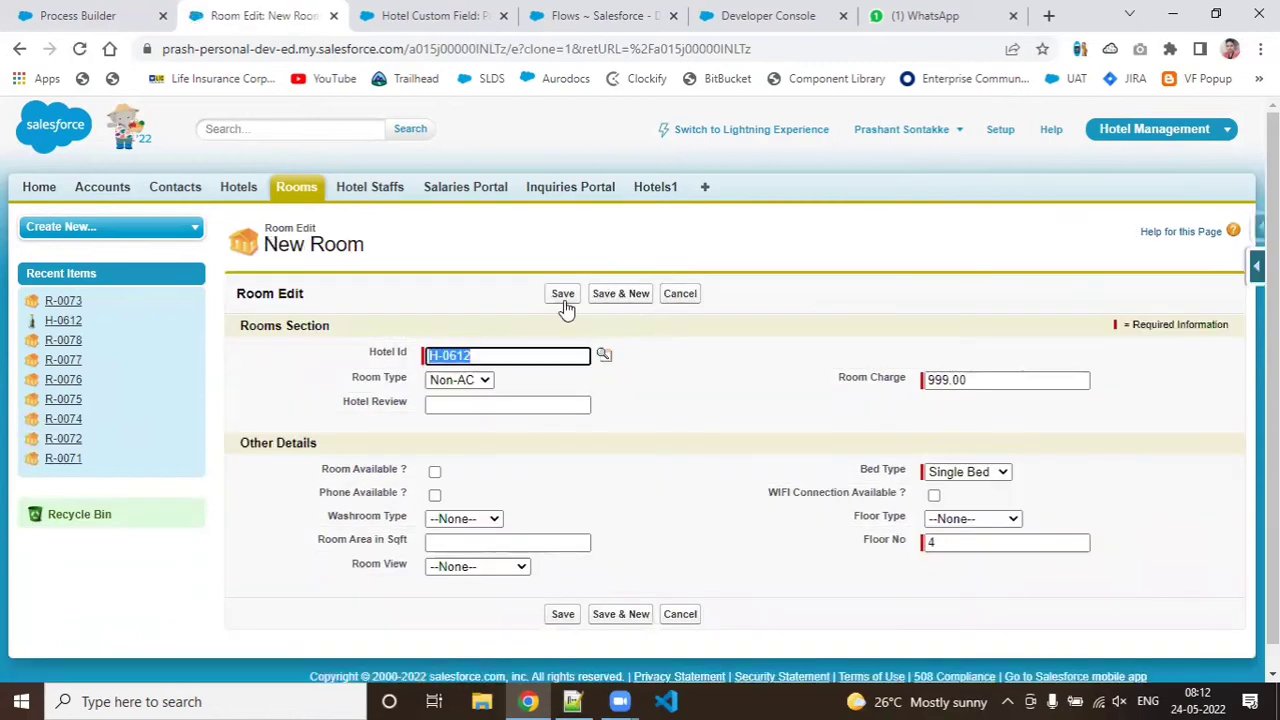
left_click(565, 297)
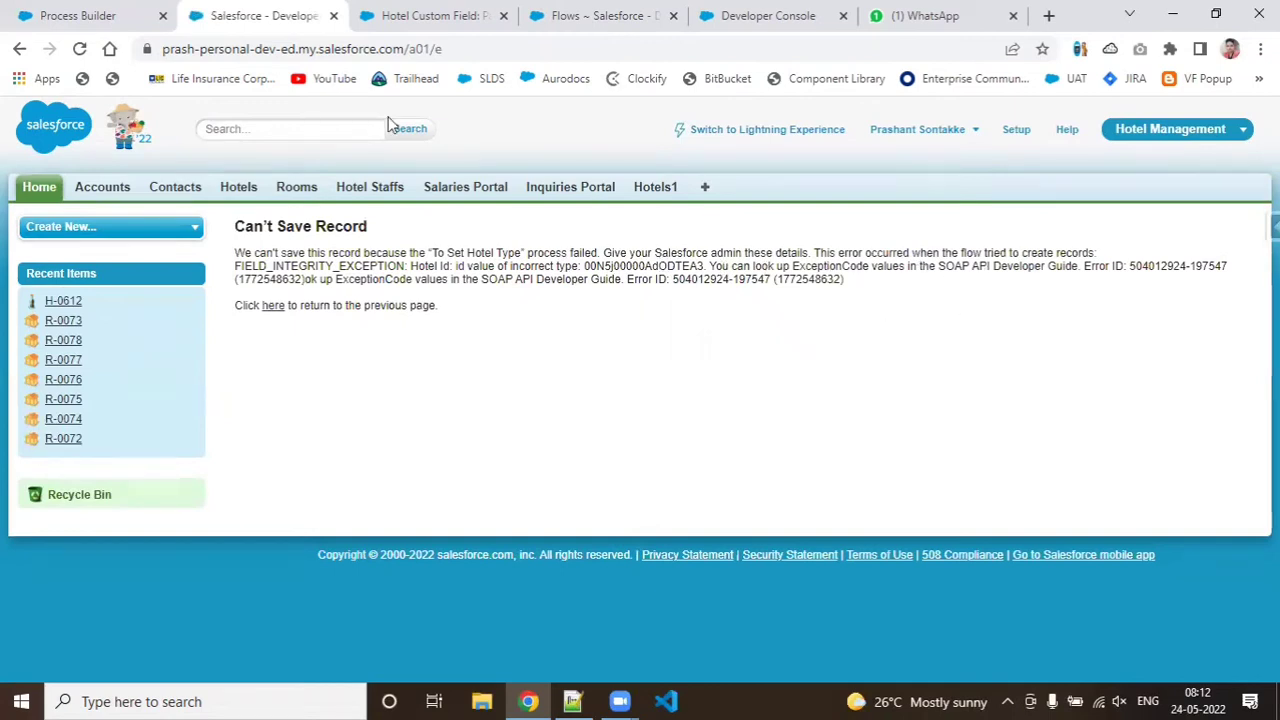
Step: Reopen hotel H-0612, save it again without changing any field, and review its room counts and hotel type
left_click(230, 192)
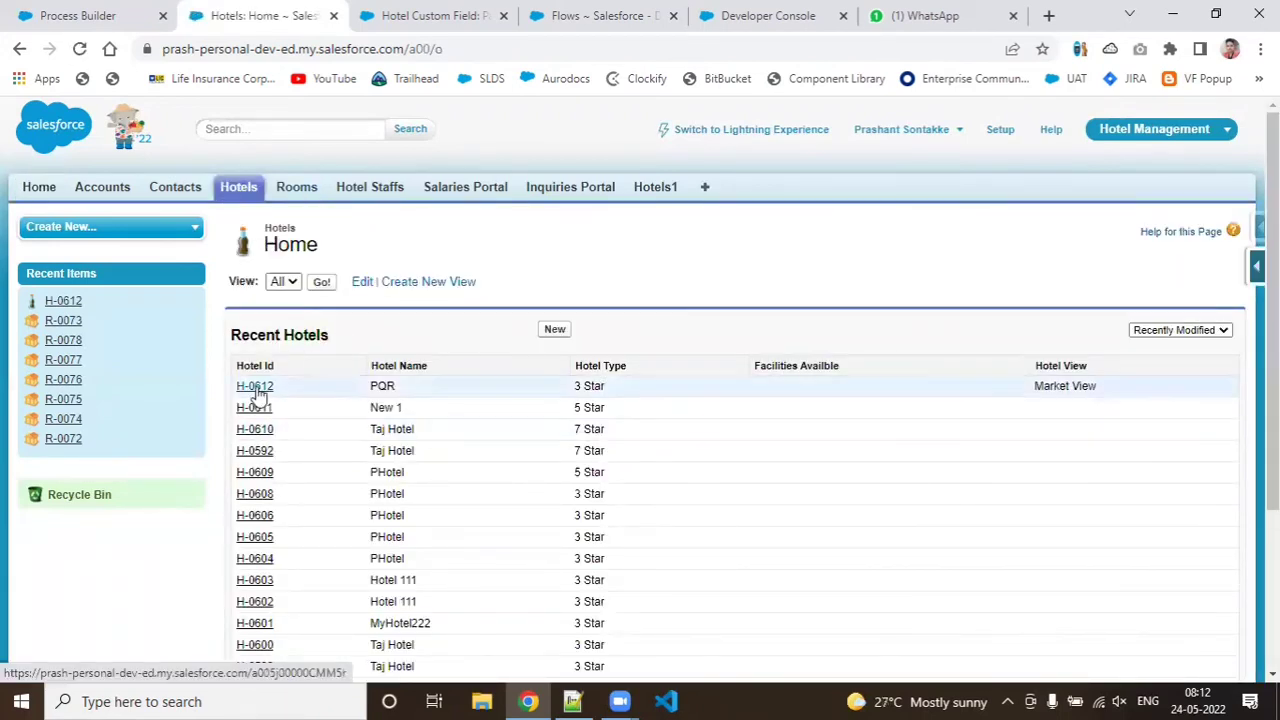
left_click(256, 390)
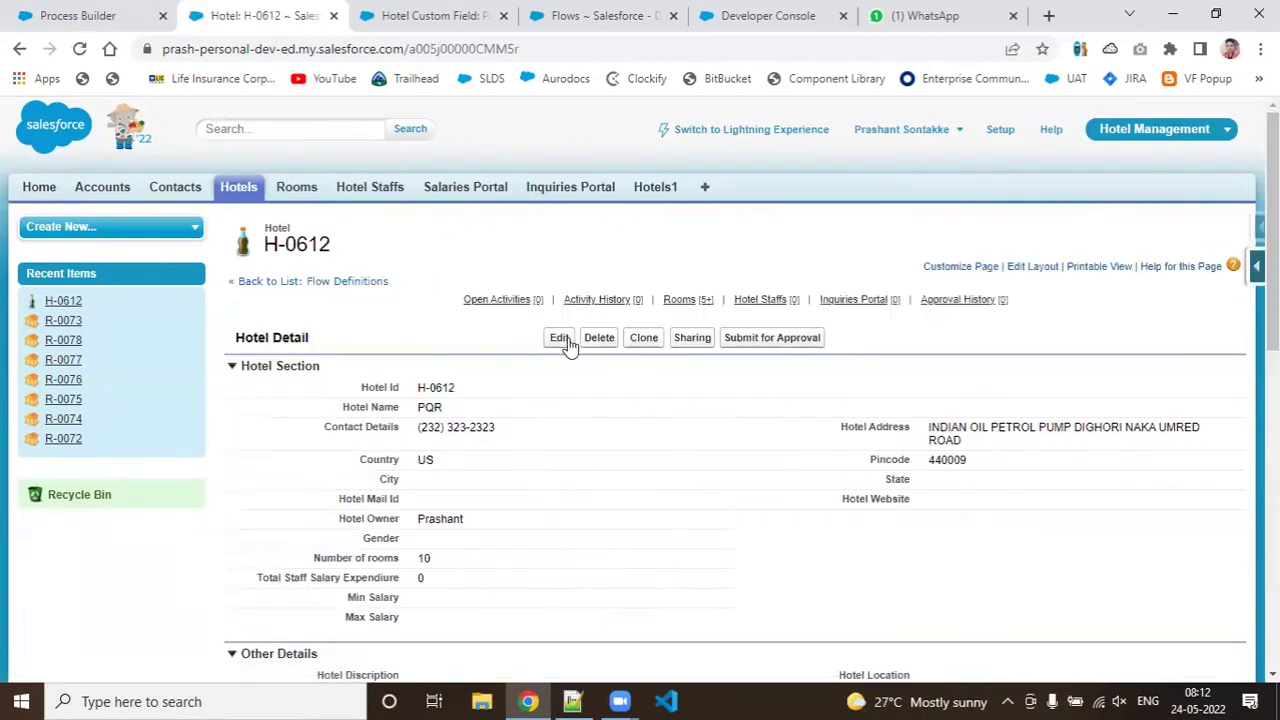
left_click(558, 340)
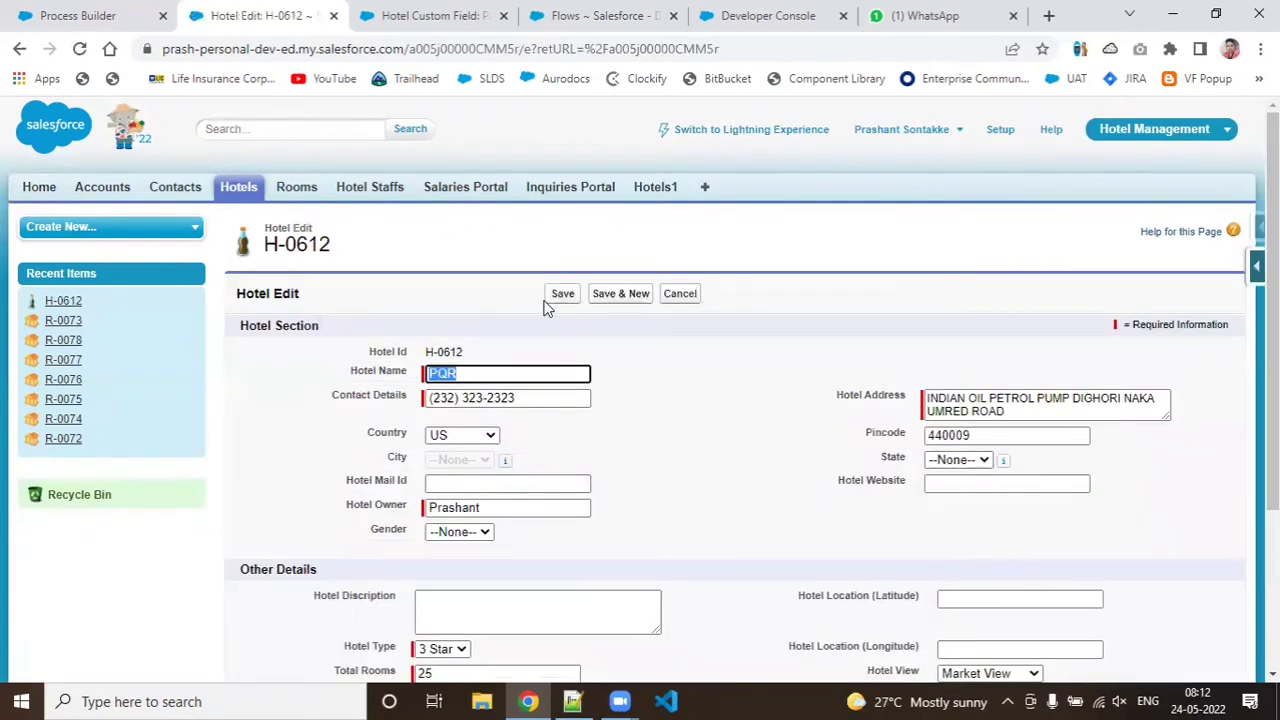
left_click(563, 293)
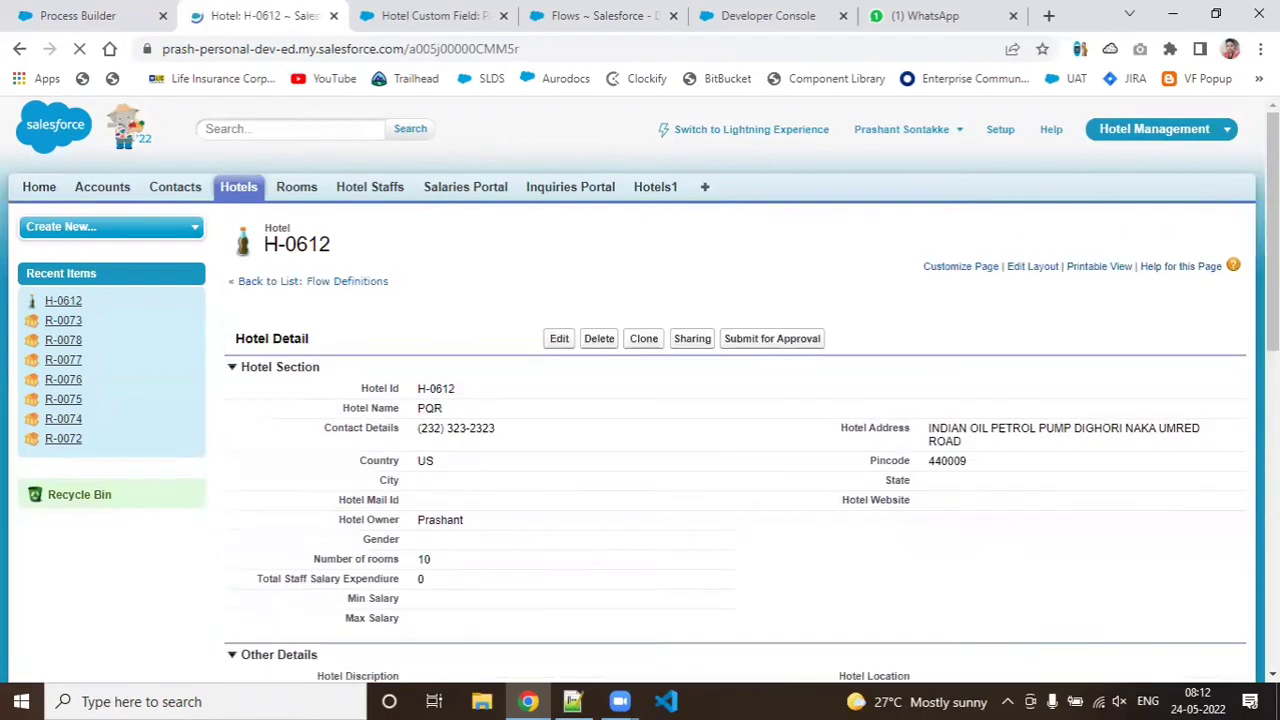
scroll(640, 390, "down", 2)
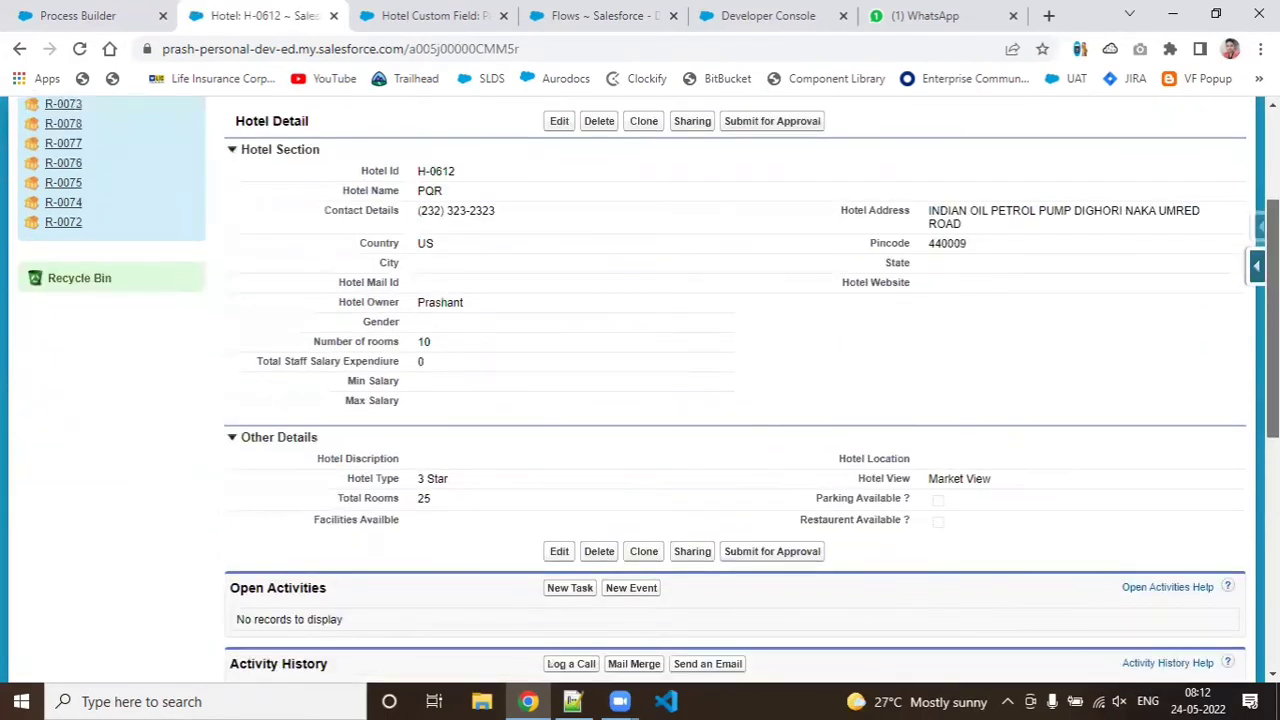
scroll(339, 156, "up", 1)
scroll(339, 156, "up", 2)
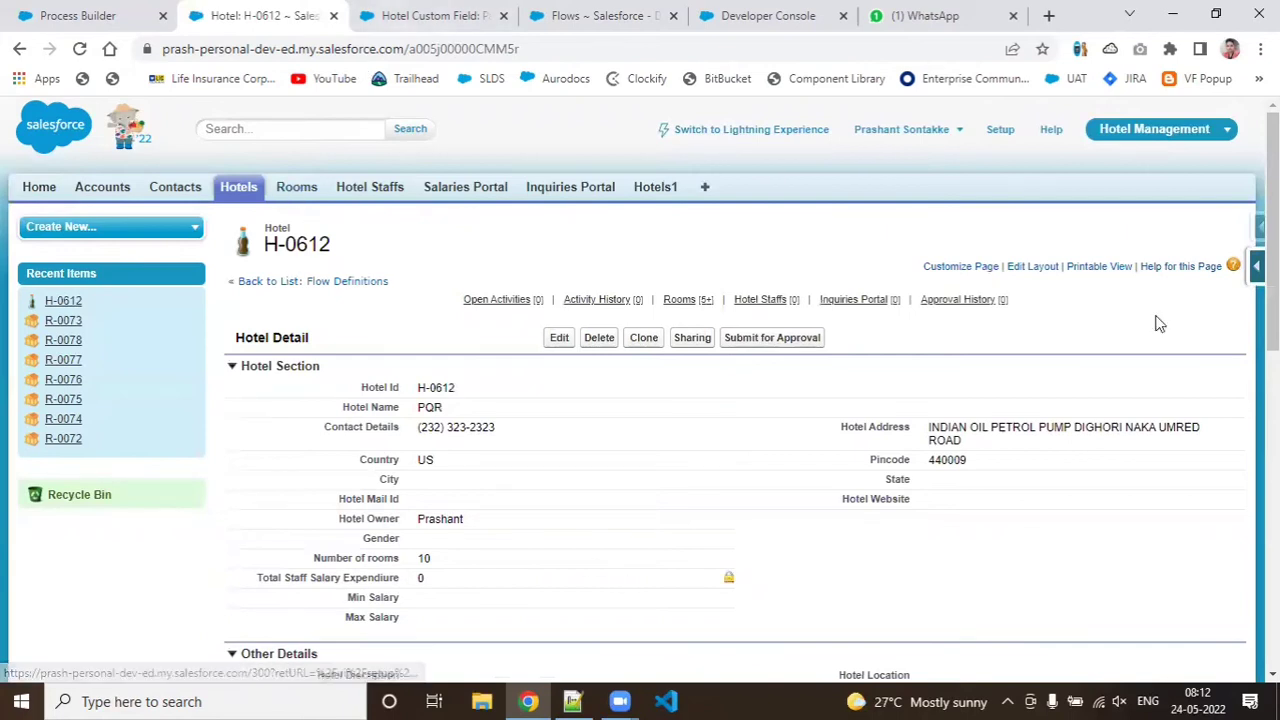
scroll(988, 371, "down", 4)
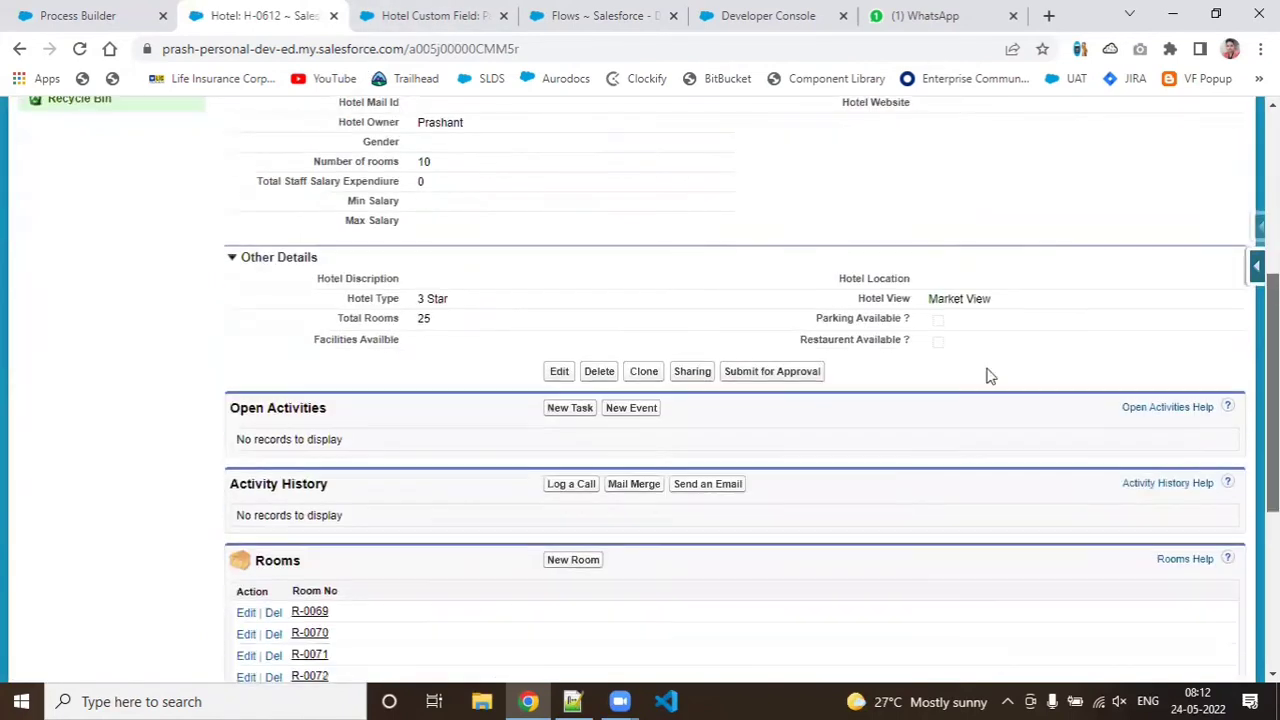
Step: Open room R-0069 from hotel H-0612's Rooms related list and examine its details and related lists
left_click(309, 612)
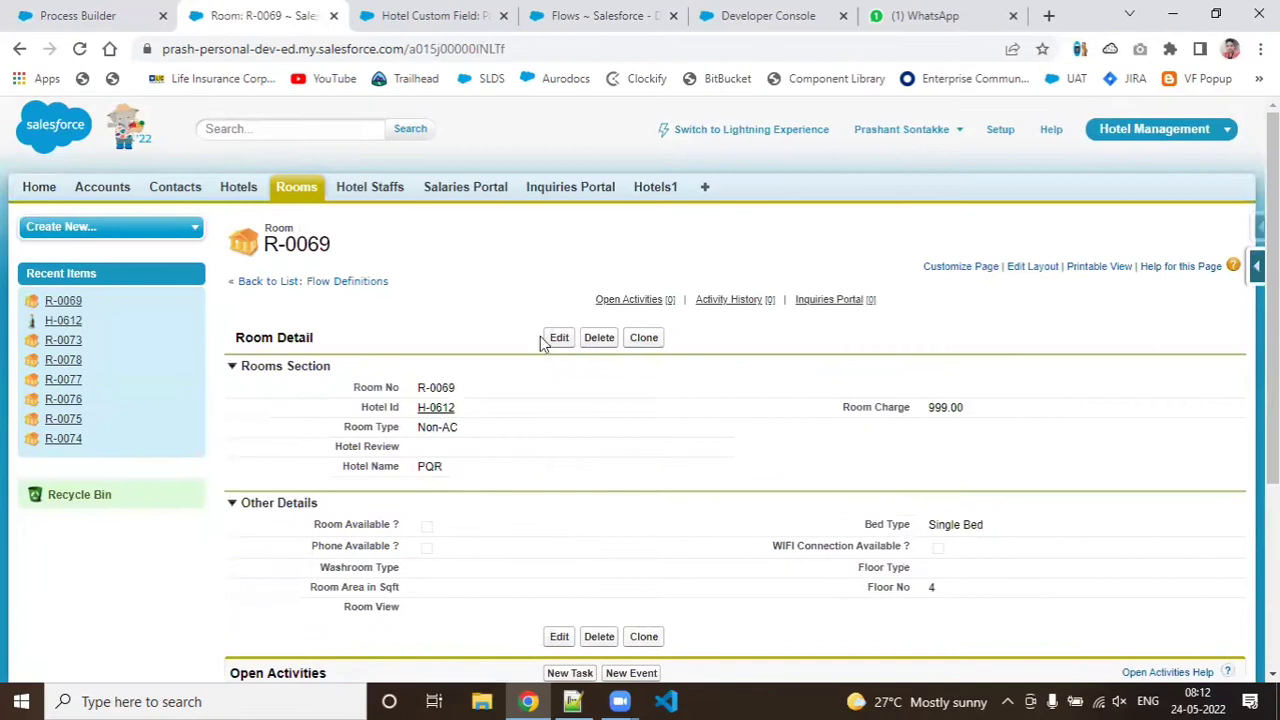
scroll(640, 400, "down", 3)
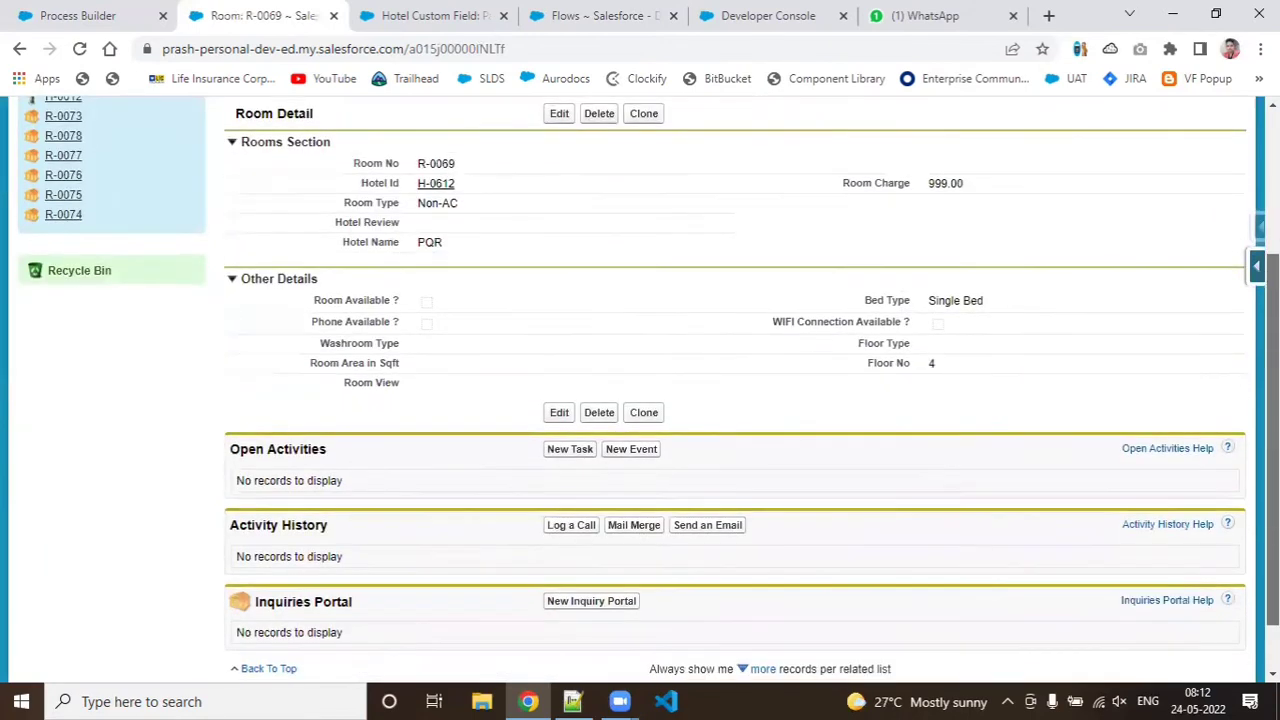
scroll(1184, 83, "up", 3)
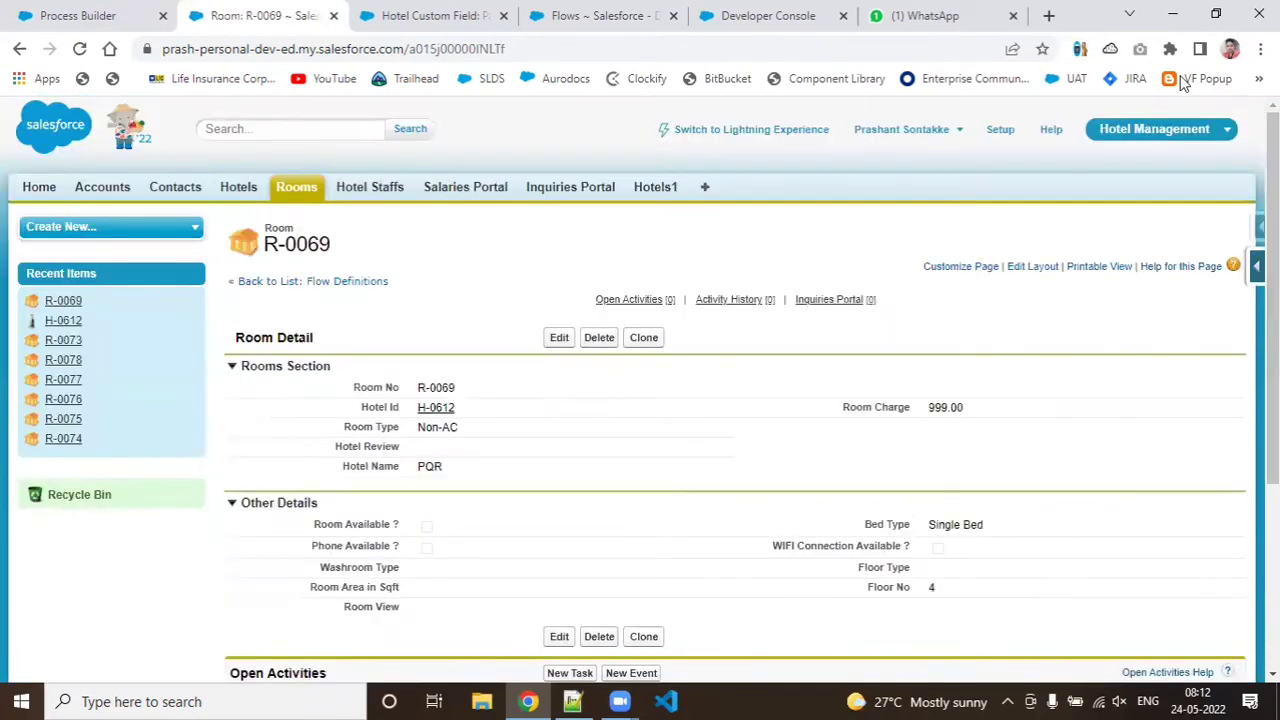
Step: Start a new room record, look up hotel H-0612 as its Hotel Id and set the Room Charge to 1,999.00
left_click(296, 187)
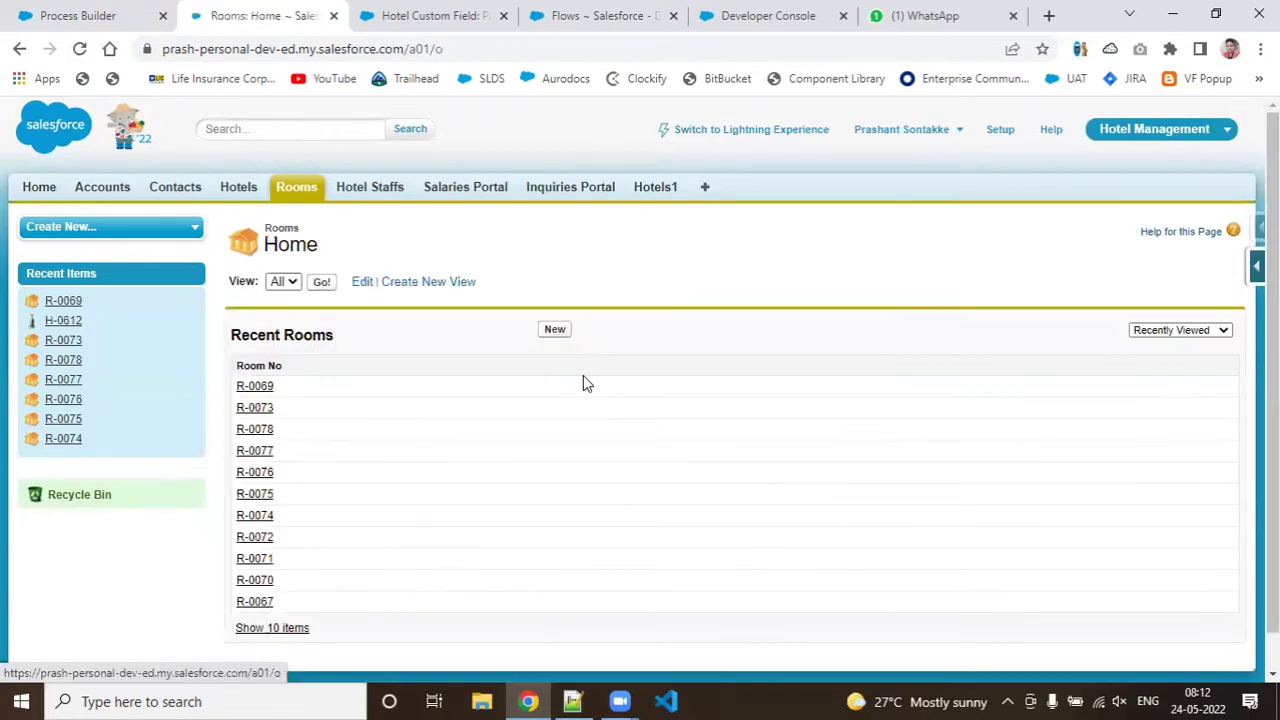
left_click(555, 331)
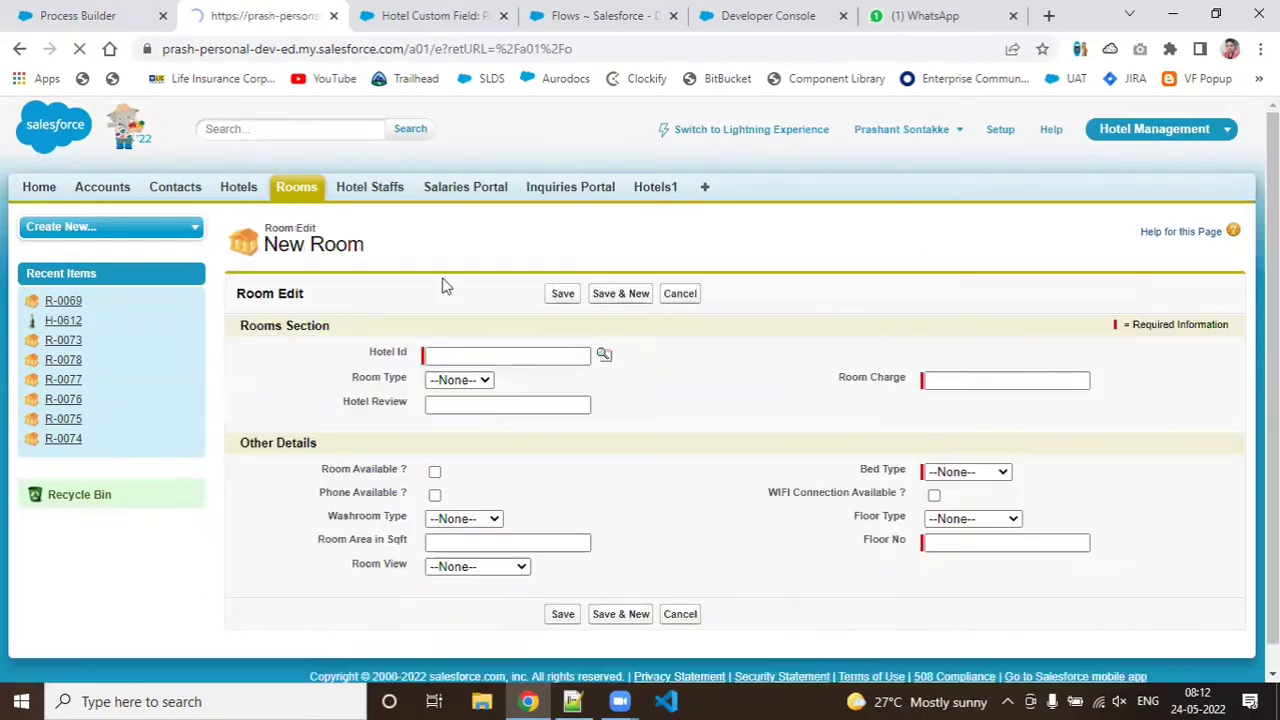
left_click(604, 354)
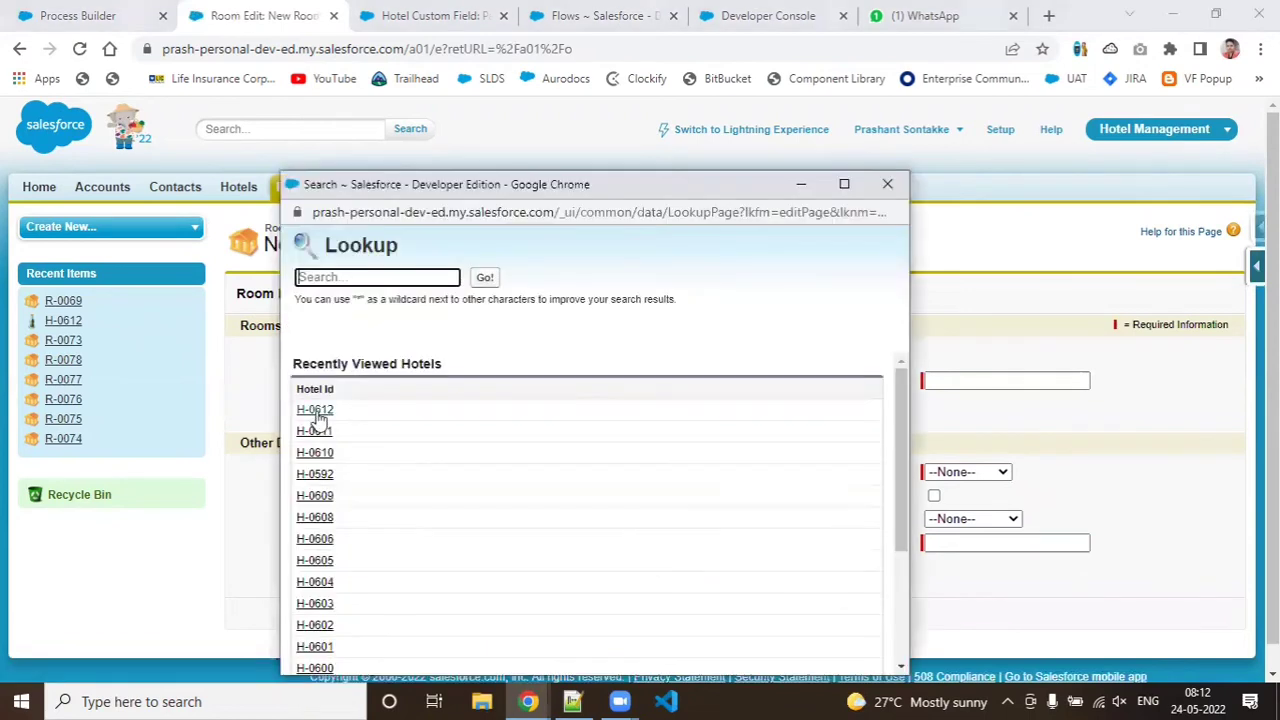
left_click(315, 410)
left_click(984, 385)
left_click(1030, 451)
left_click(536, 408)
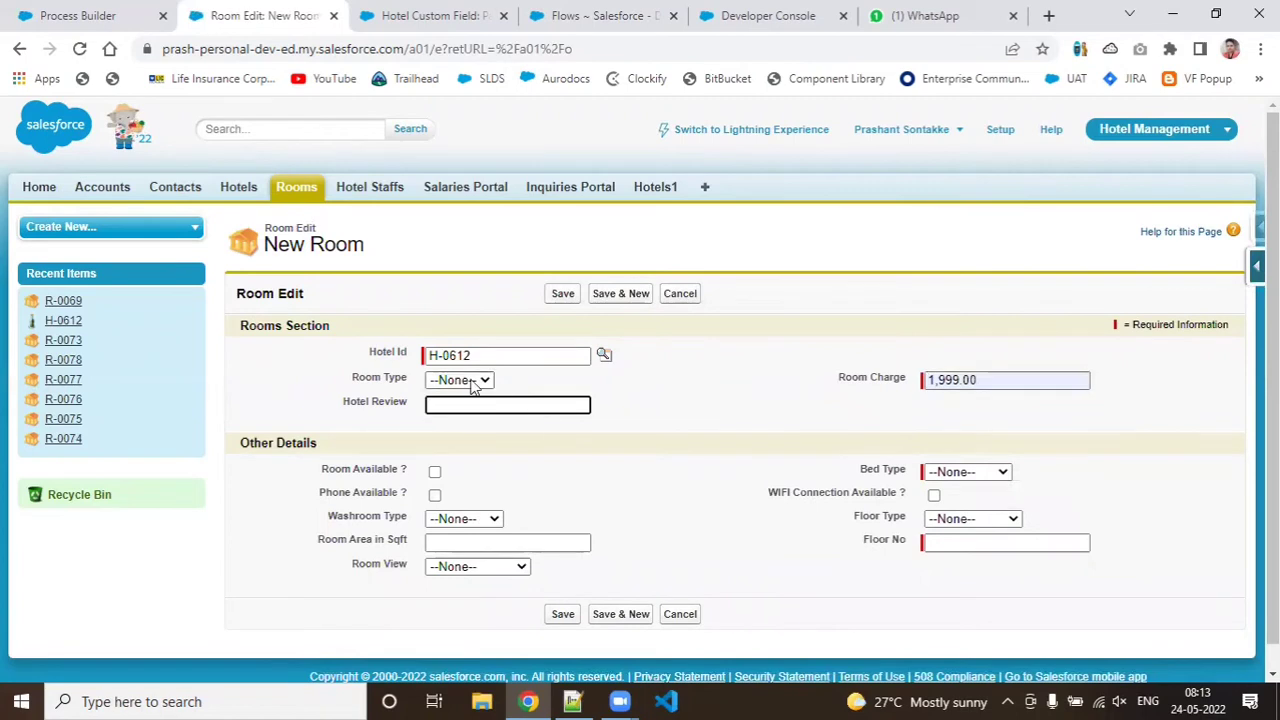
Step: Set the new room's type to AC, bed type to Single Bed and floor number to 4, and try to save it
left_click(474, 381)
left_click(472, 416)
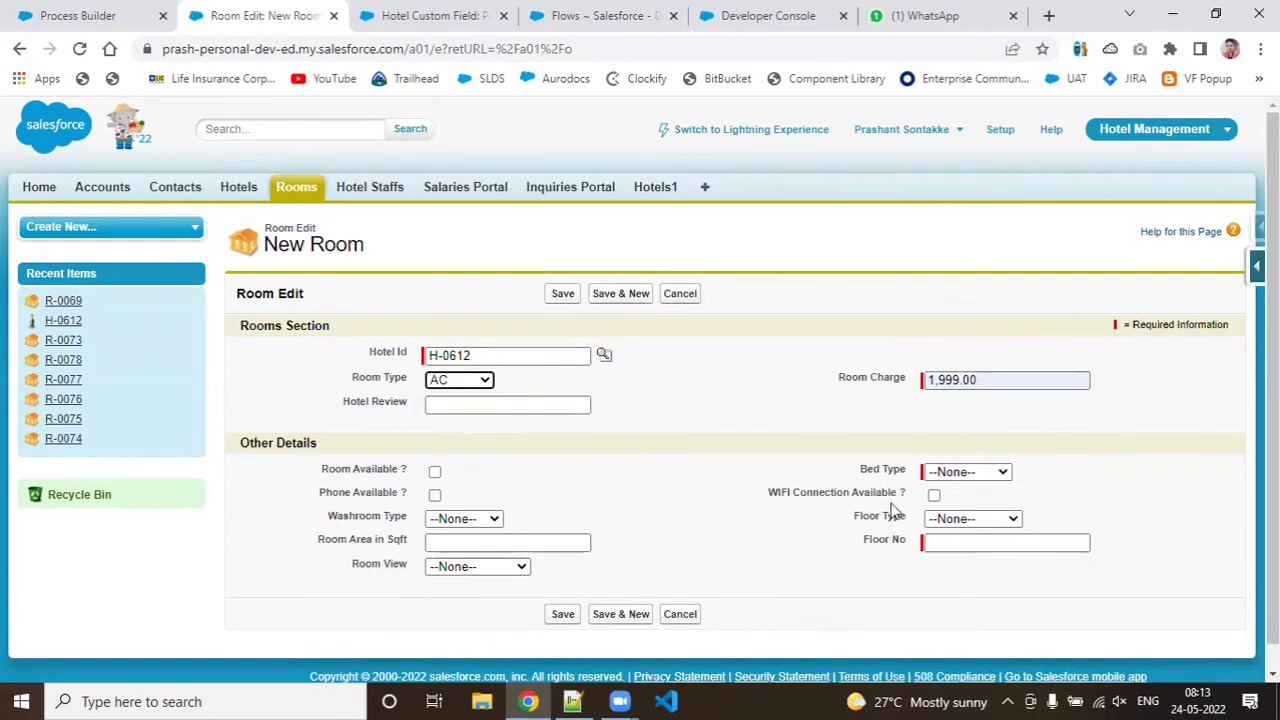
left_click(998, 472)
left_click(988, 507)
left_click(990, 542)
left_click(1001, 584)
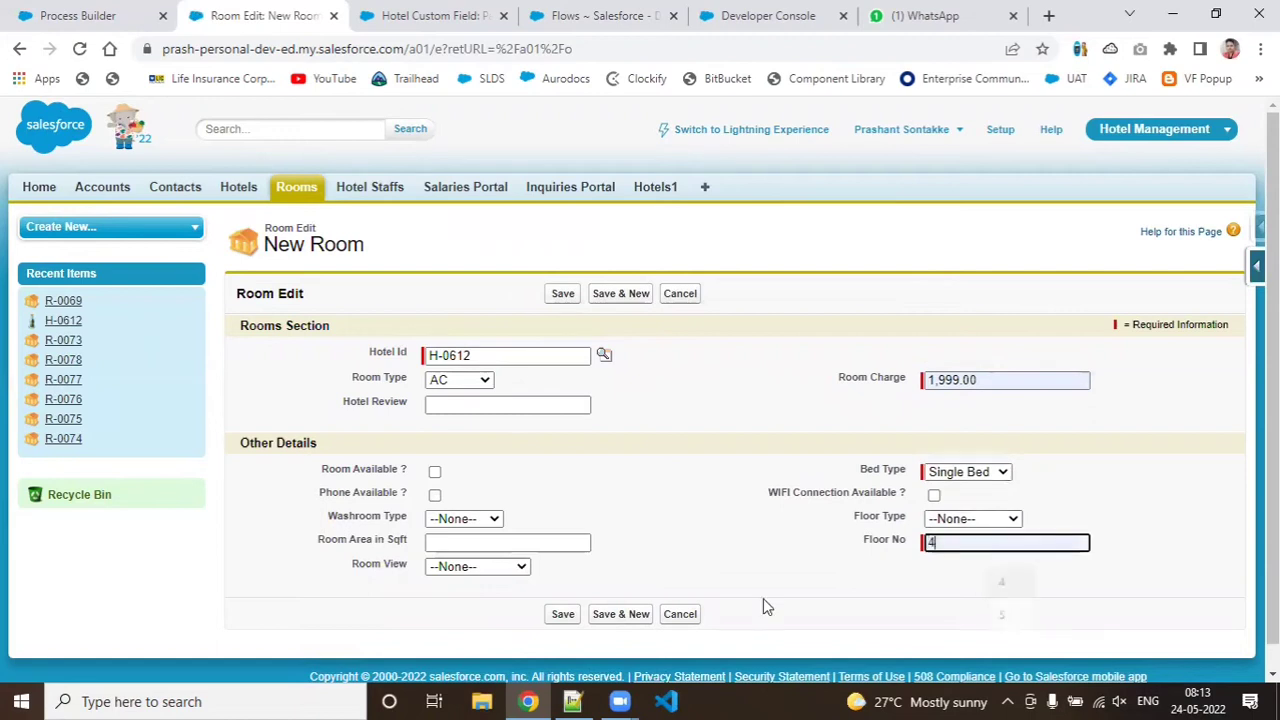
left_click(563, 615)
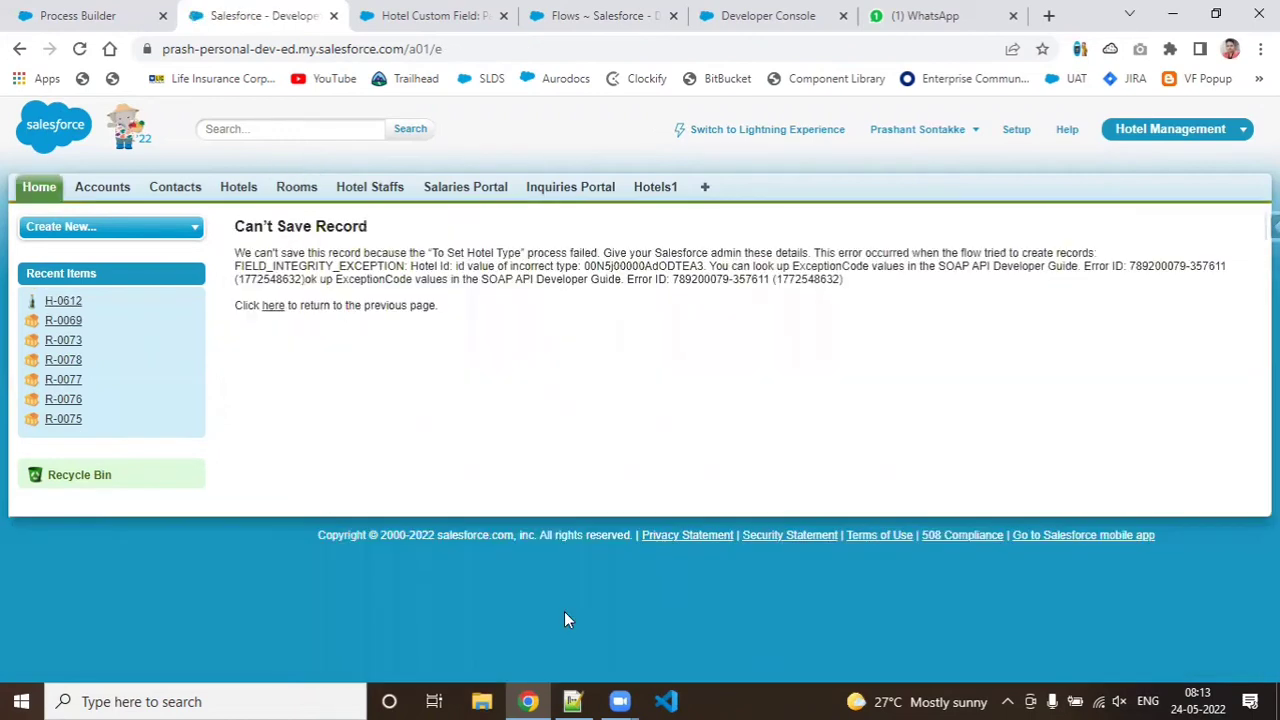
Step: Deactivate the To Set Hotel Type process in Process Builder and confirm the deactivation
left_click(95, 10)
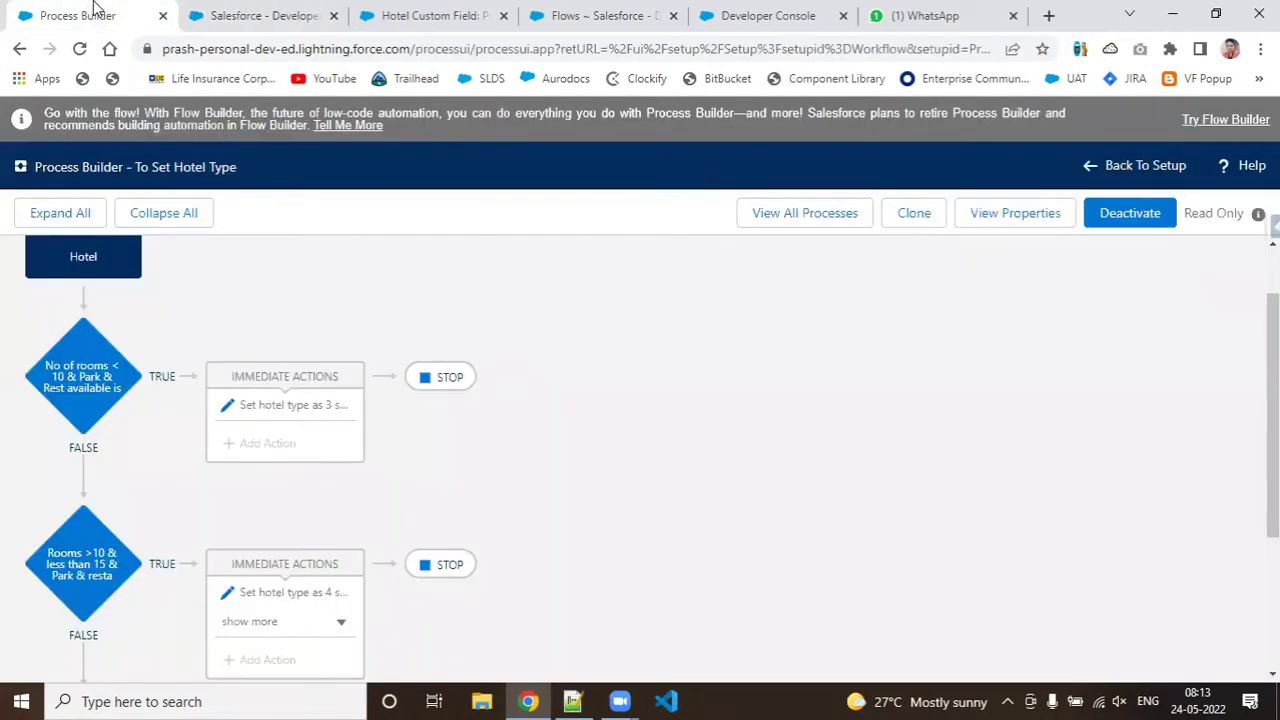
left_click(1155, 218)
left_click(894, 475)
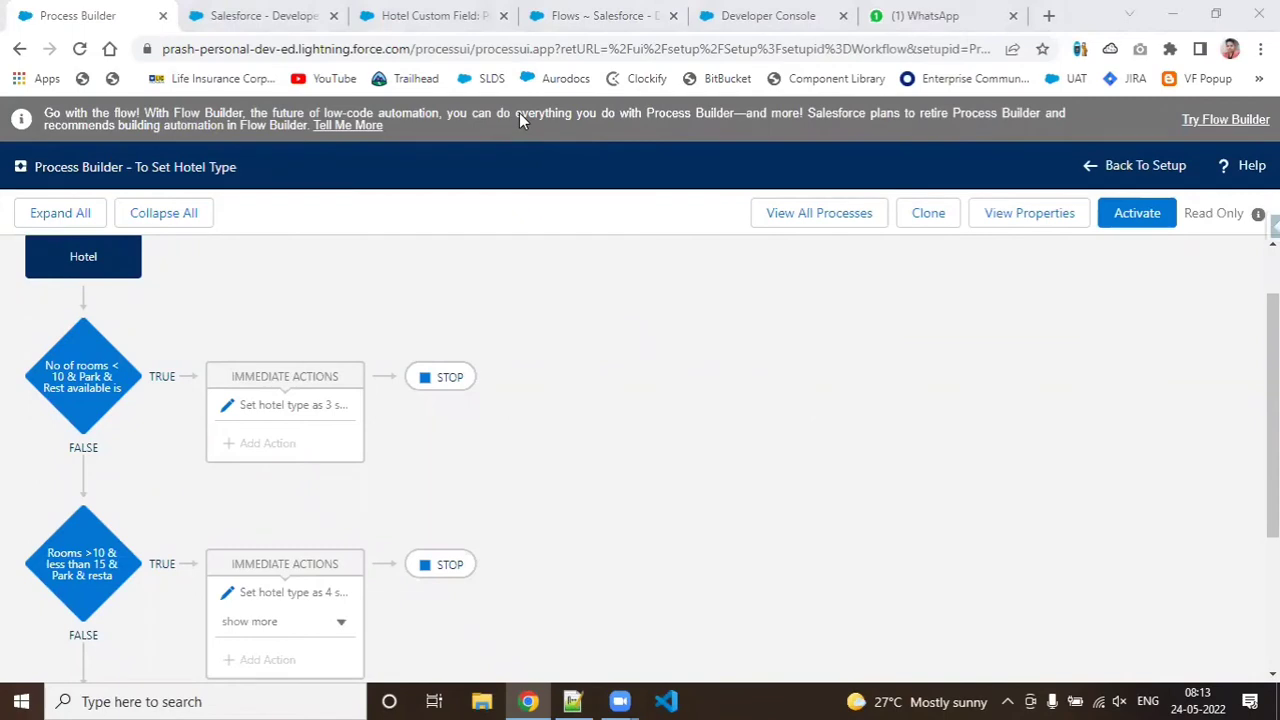
Step: Clone room R-0069 and save it, and clone that copy once more, to add two rooms to hotel H-0612 with the same values
left_click(434, 16)
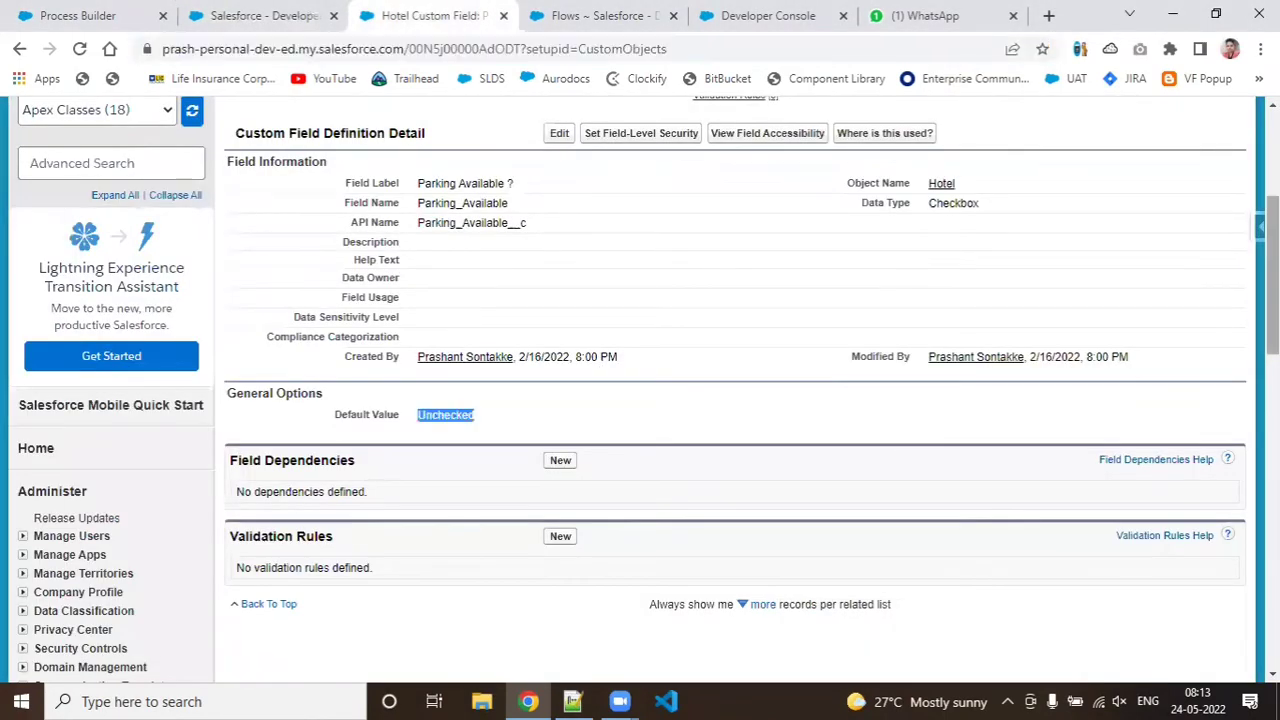
scroll(424, 138, "up", 3)
left_click(296, 190)
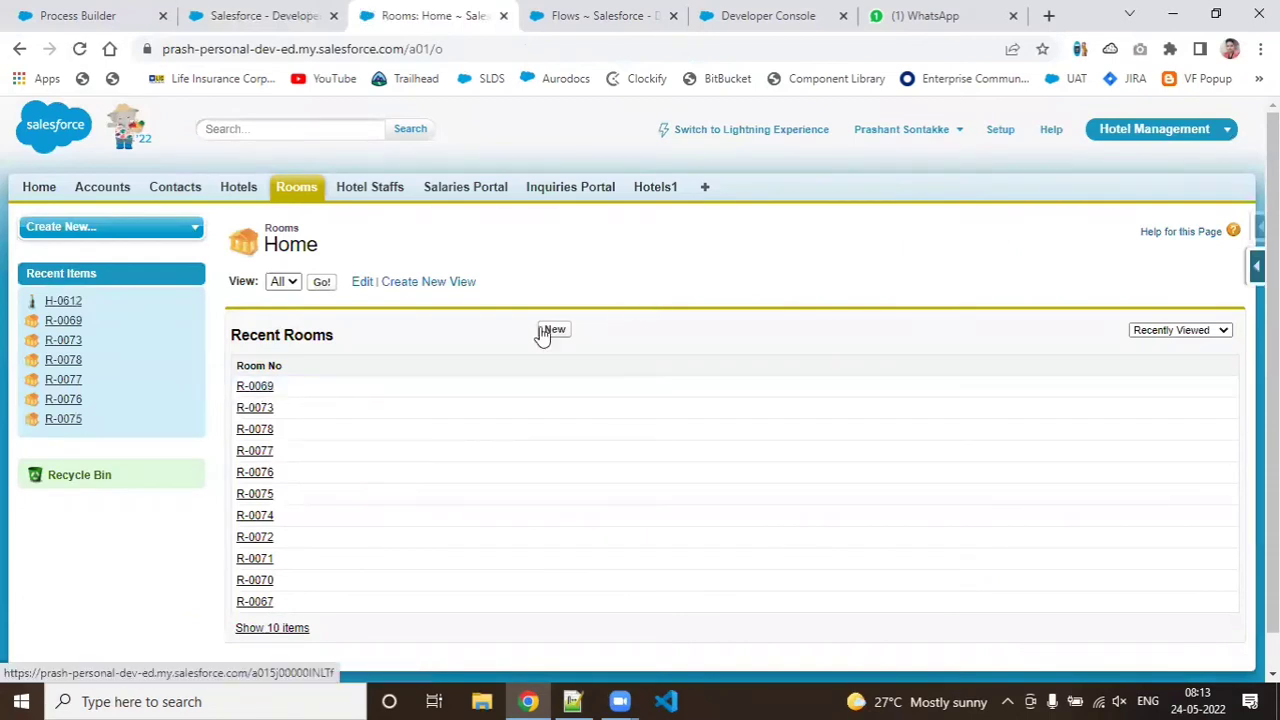
left_click(250, 388)
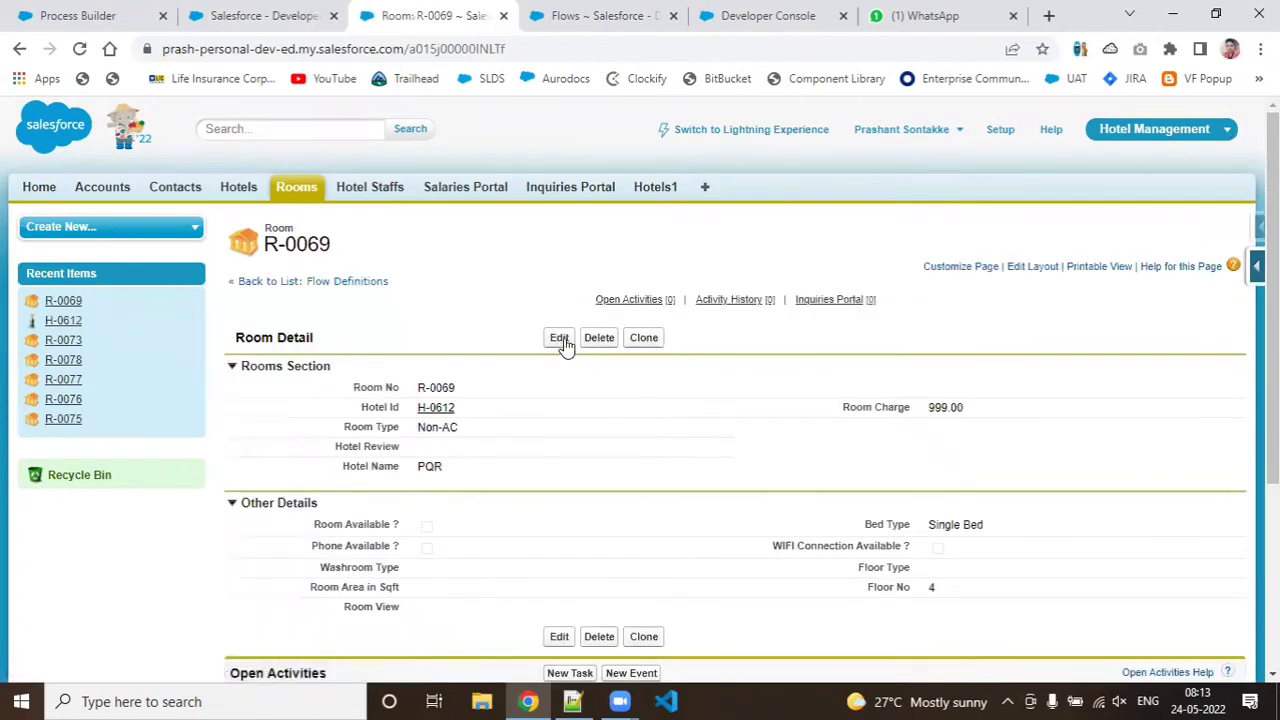
left_click(559, 338)
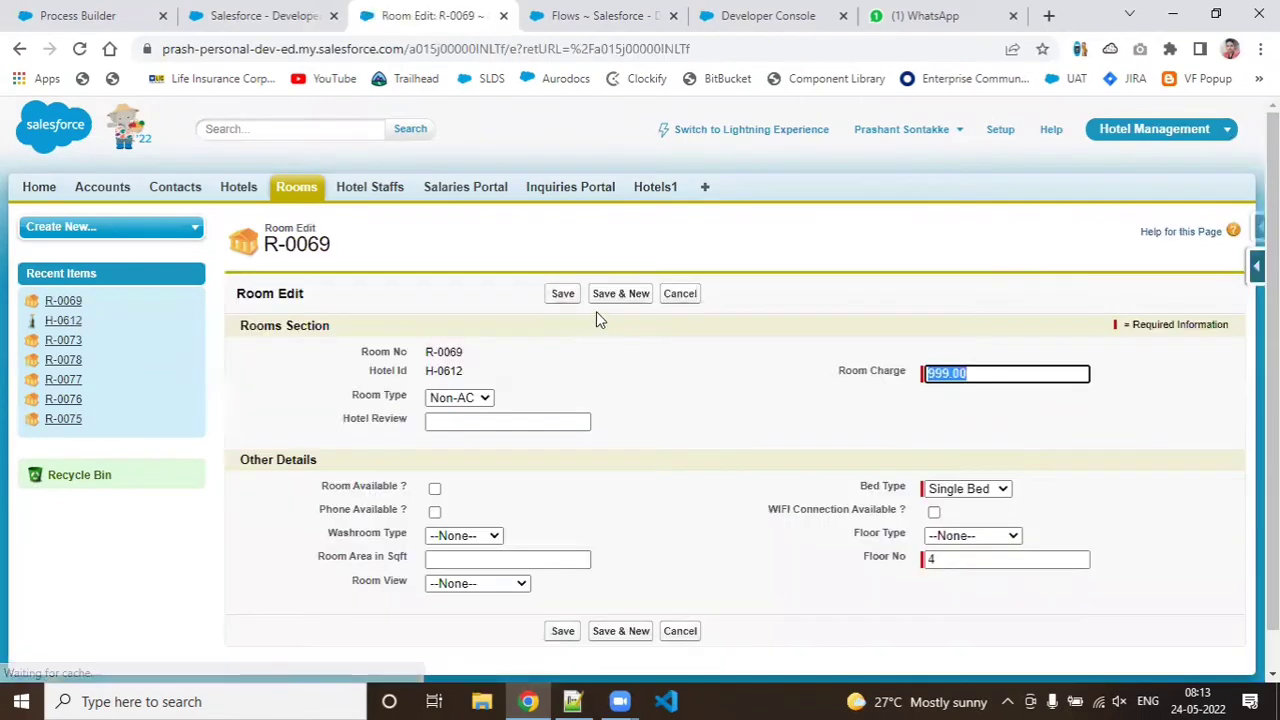
left_click(668, 297)
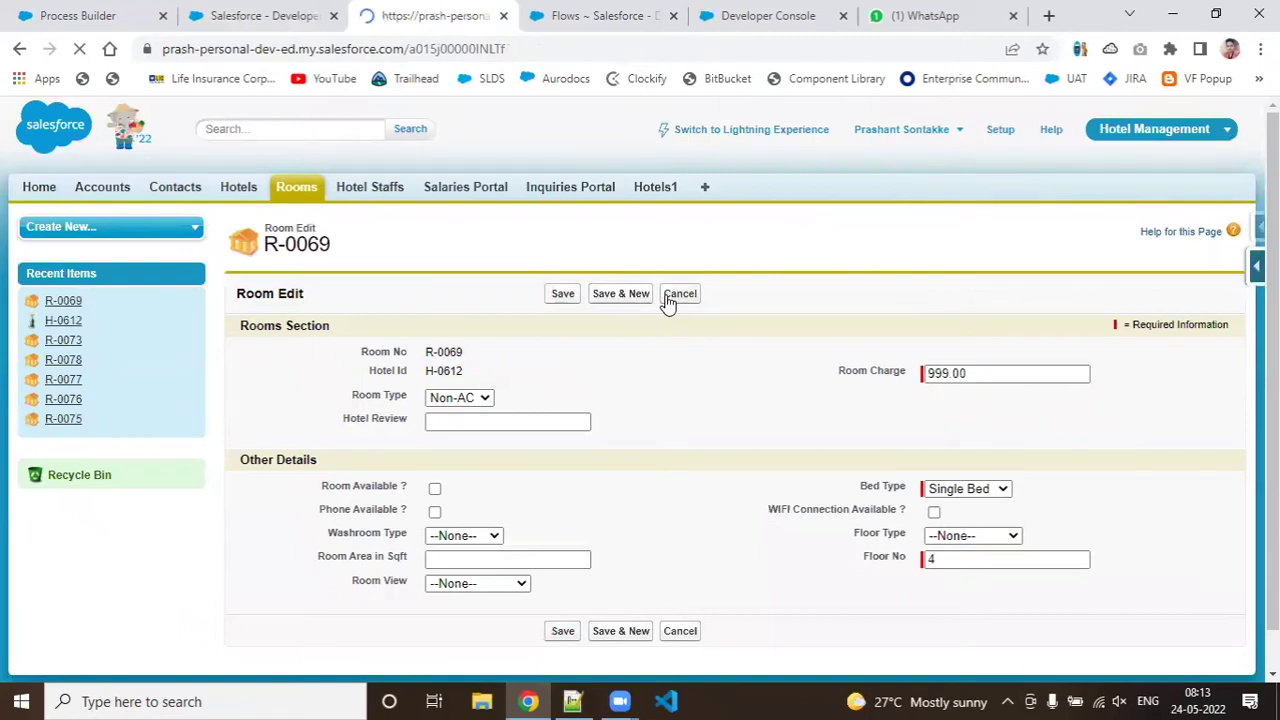
left_click(644, 338)
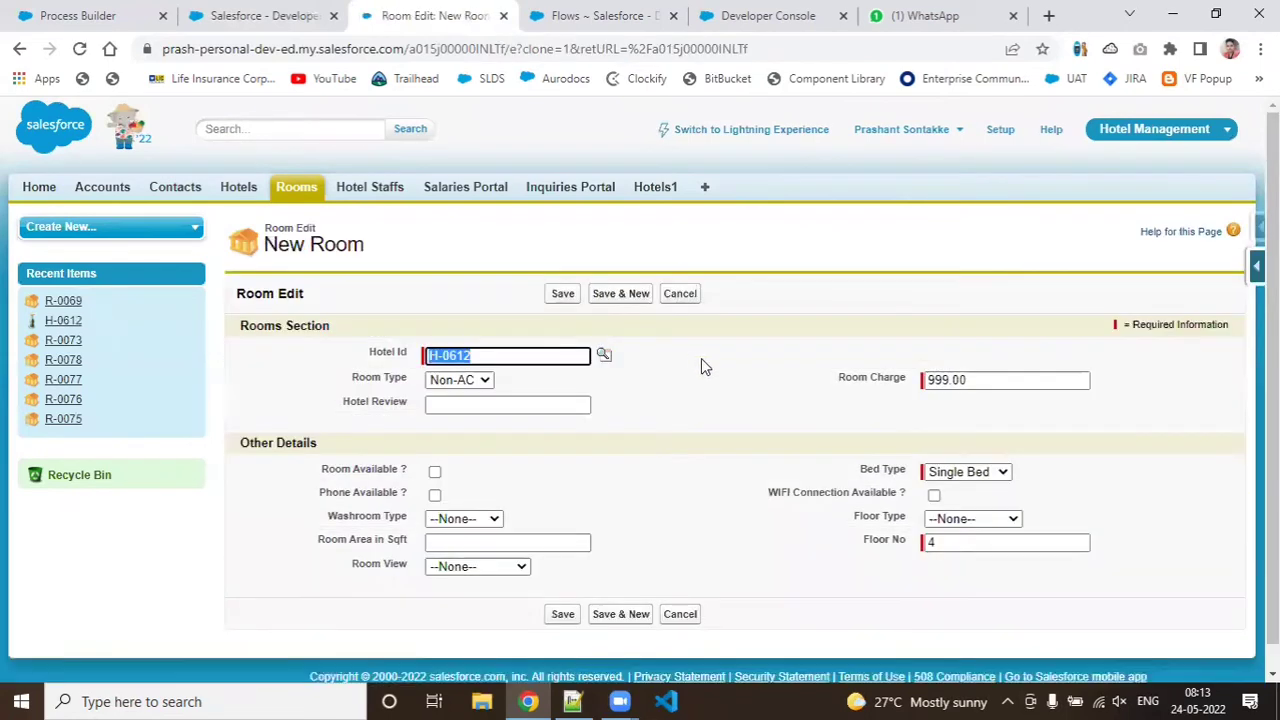
left_click(572, 297)
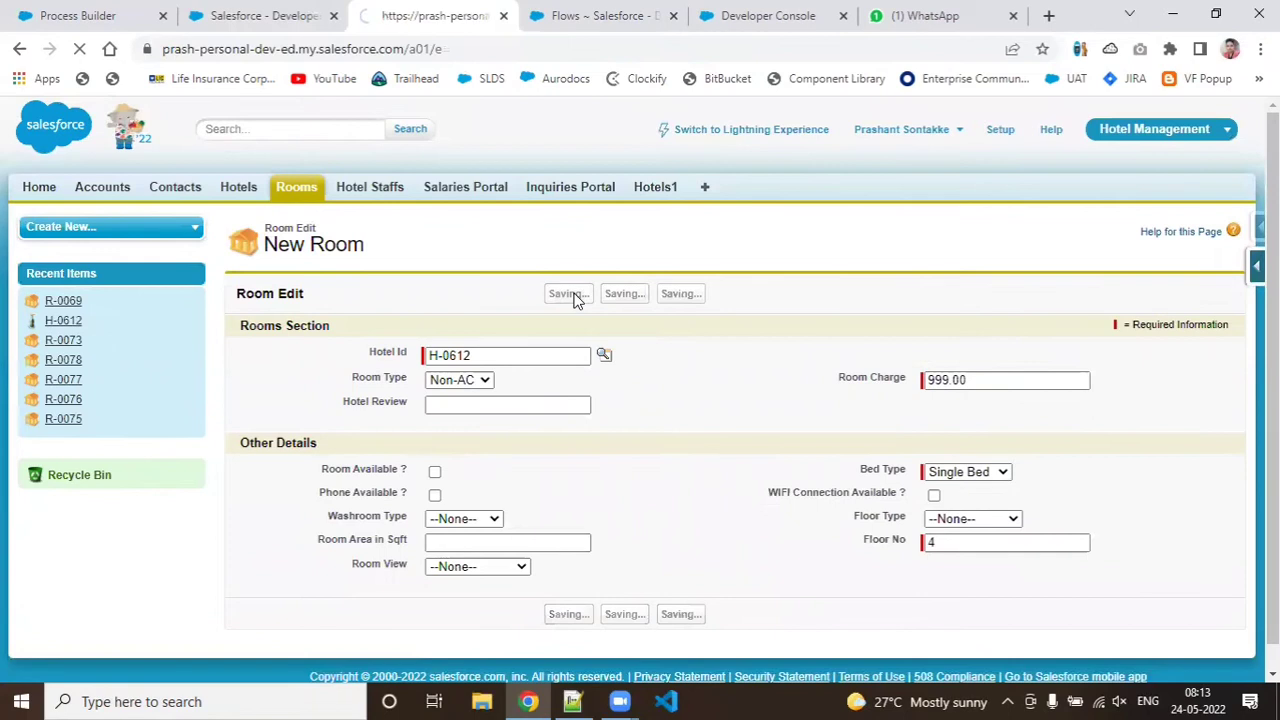
left_click(645, 340)
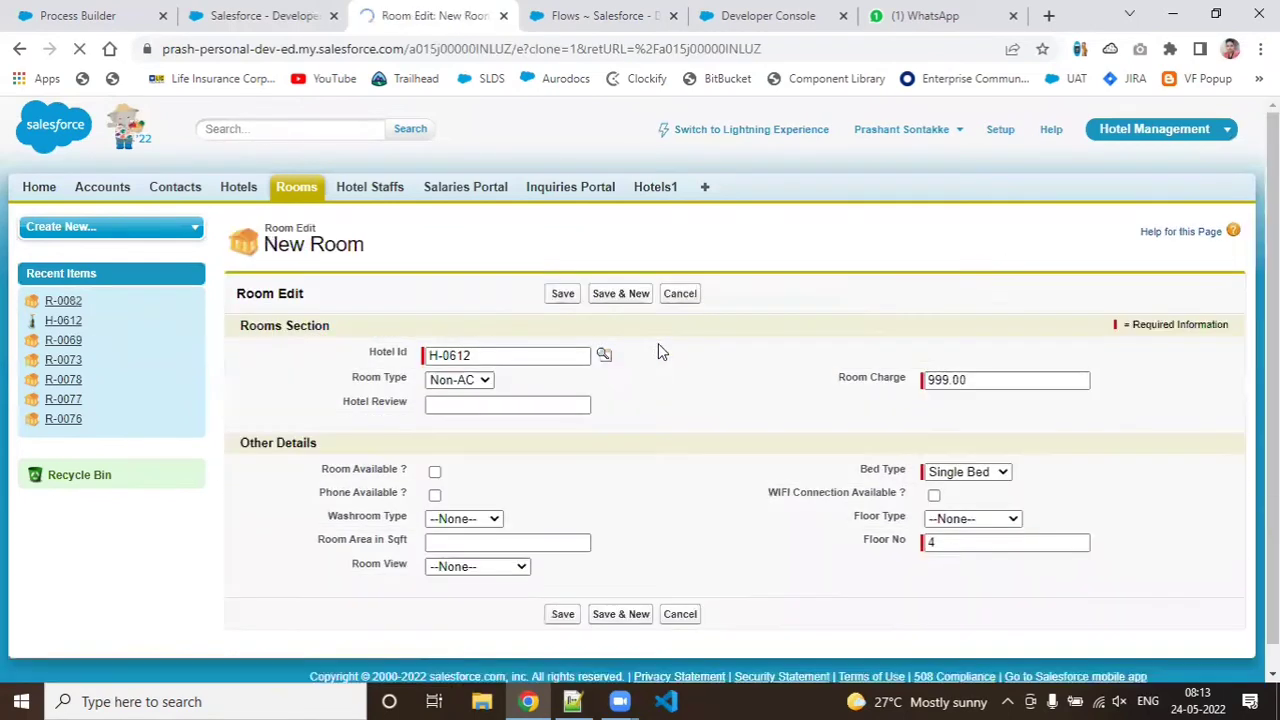
left_click(563, 296)
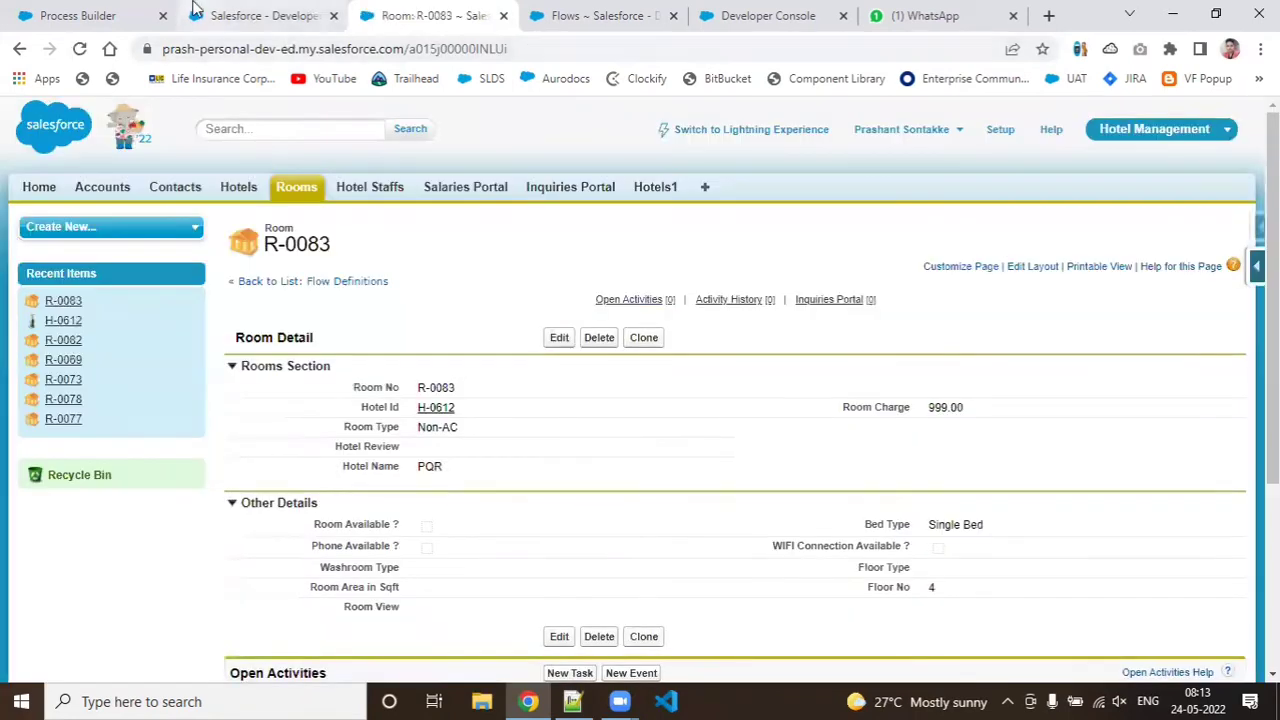
Step: Activate the To Set Hotel Type process again and confirm the activation
left_click(84, 12)
left_click(1125, 226)
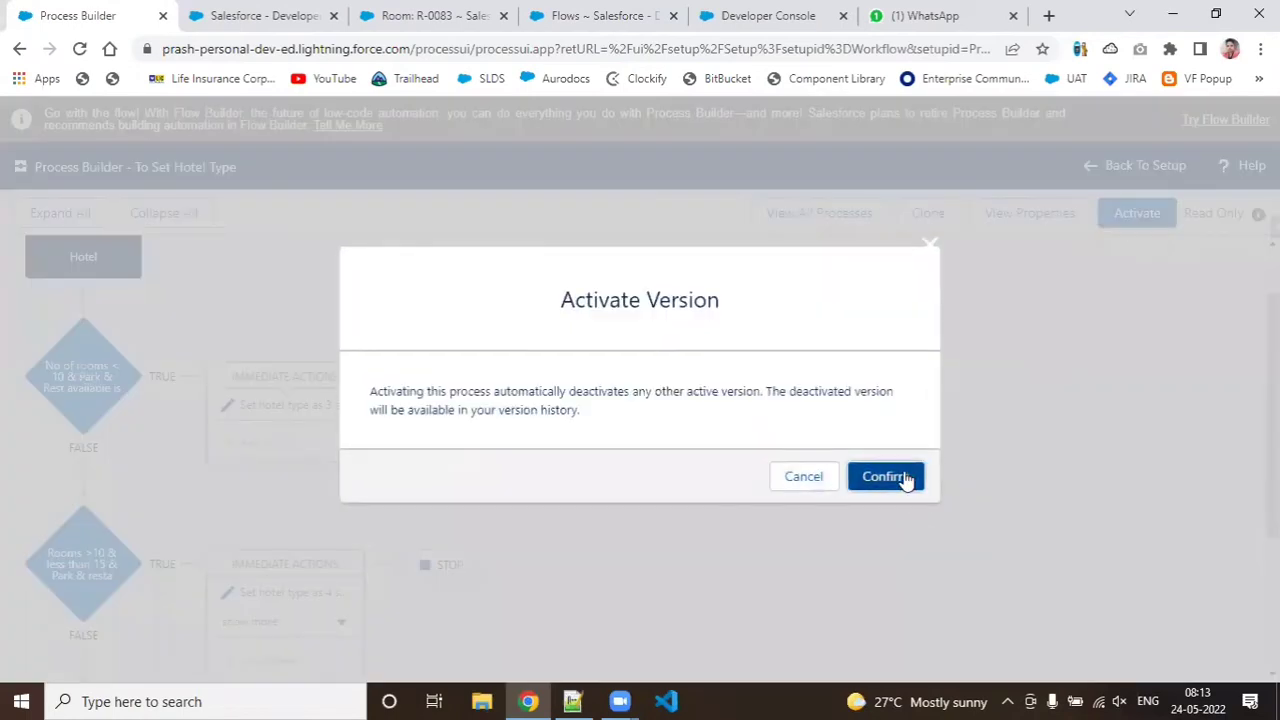
left_click(885, 477)
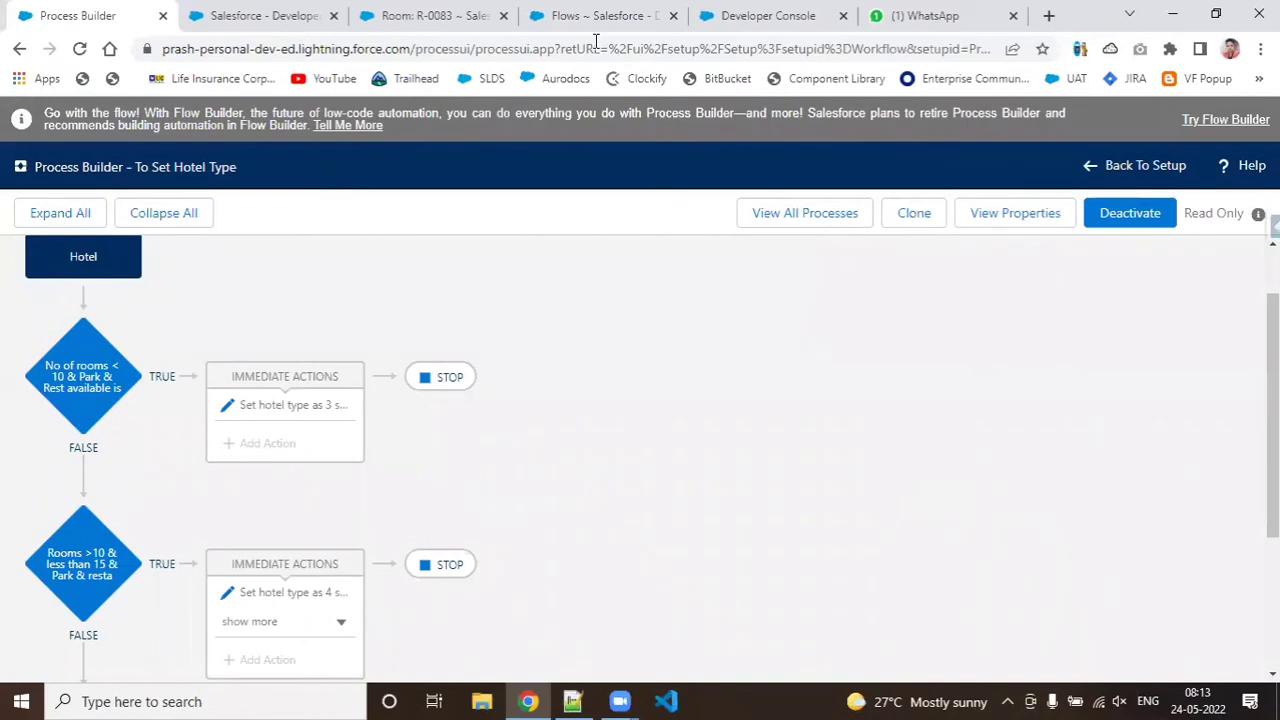
Step: Open hotel H-0612, review its room counts and hotel type, and try to save it without changing any field
left_click(238, 14)
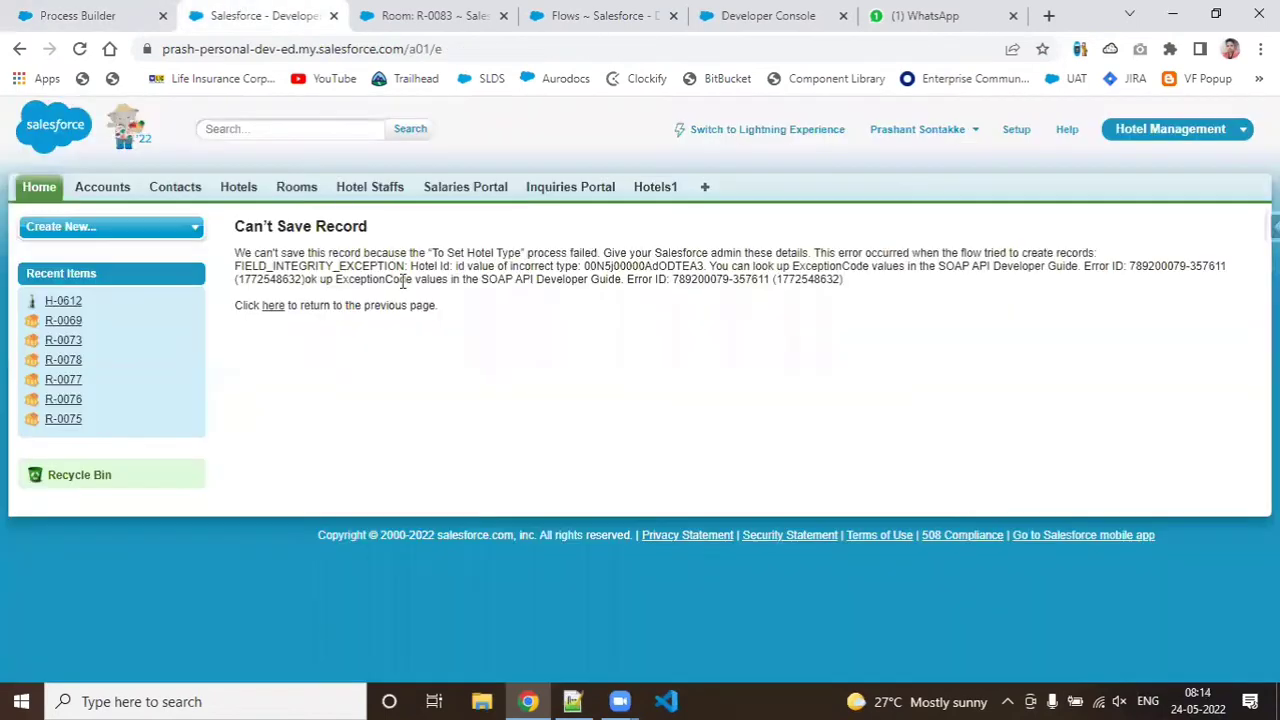
left_click(238, 189)
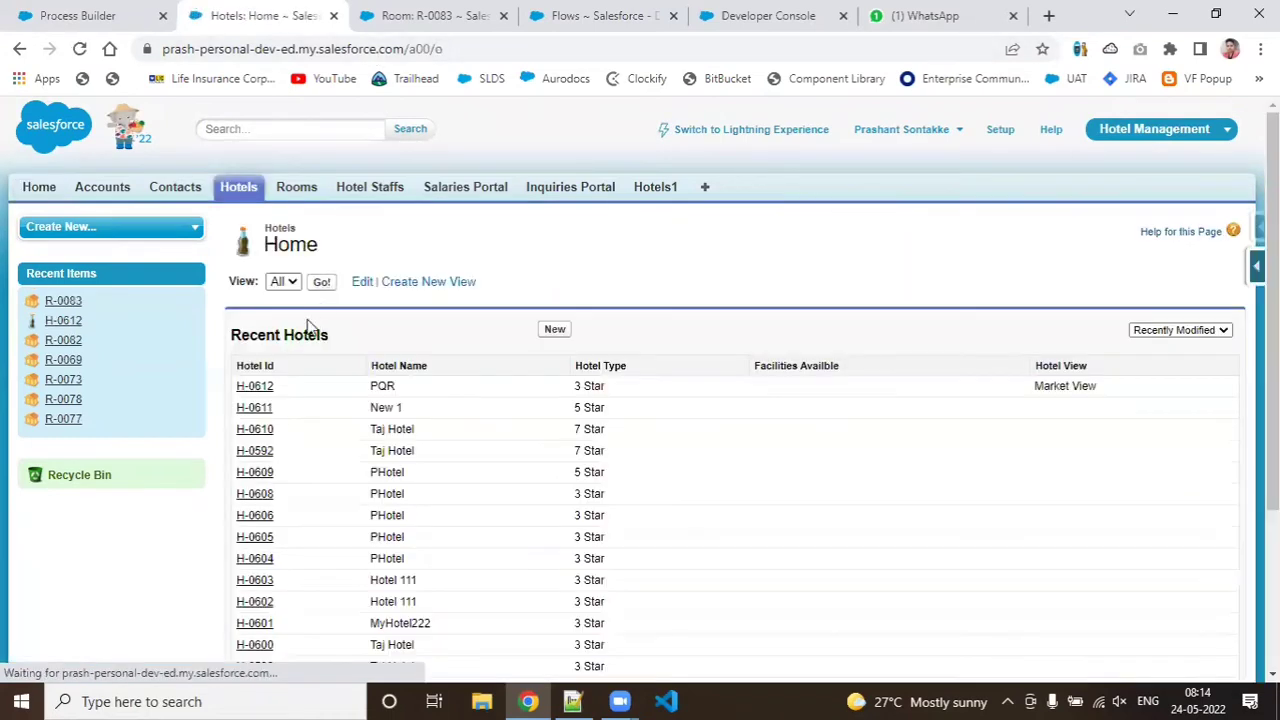
double_click(267, 390)
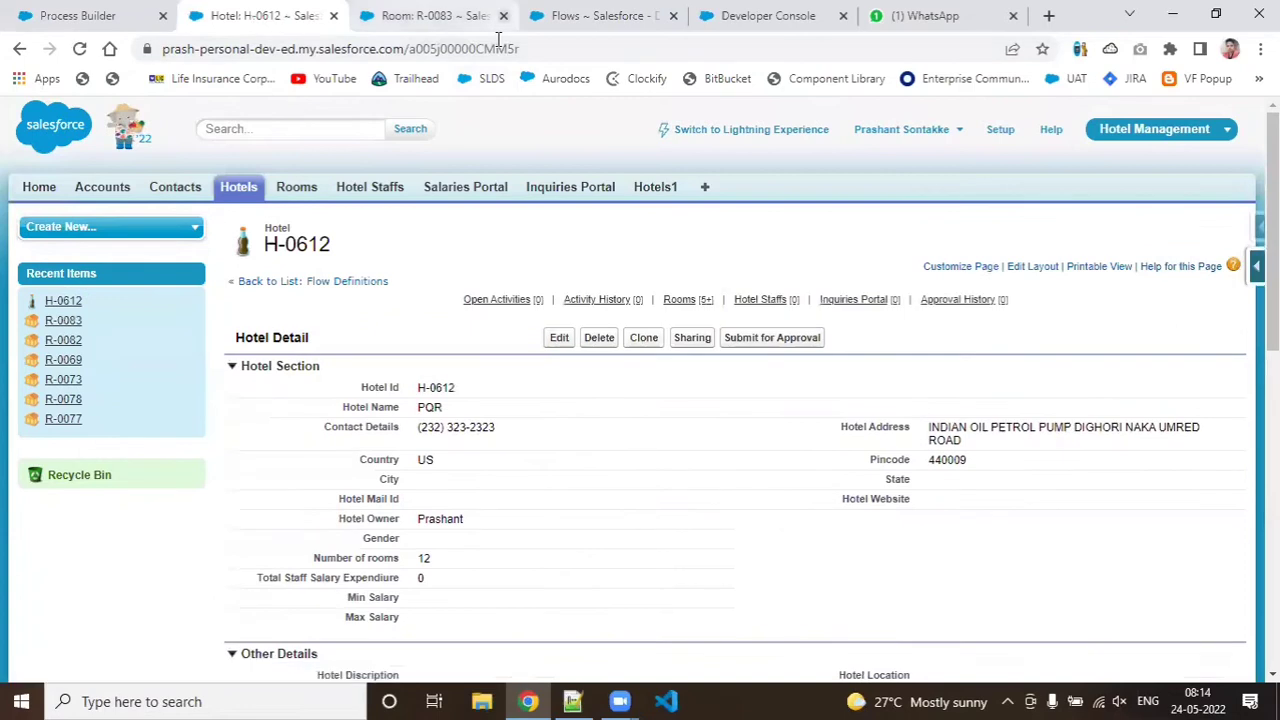
scroll(1114, 420, "down", 3)
scroll(1114, 420, "up", 1)
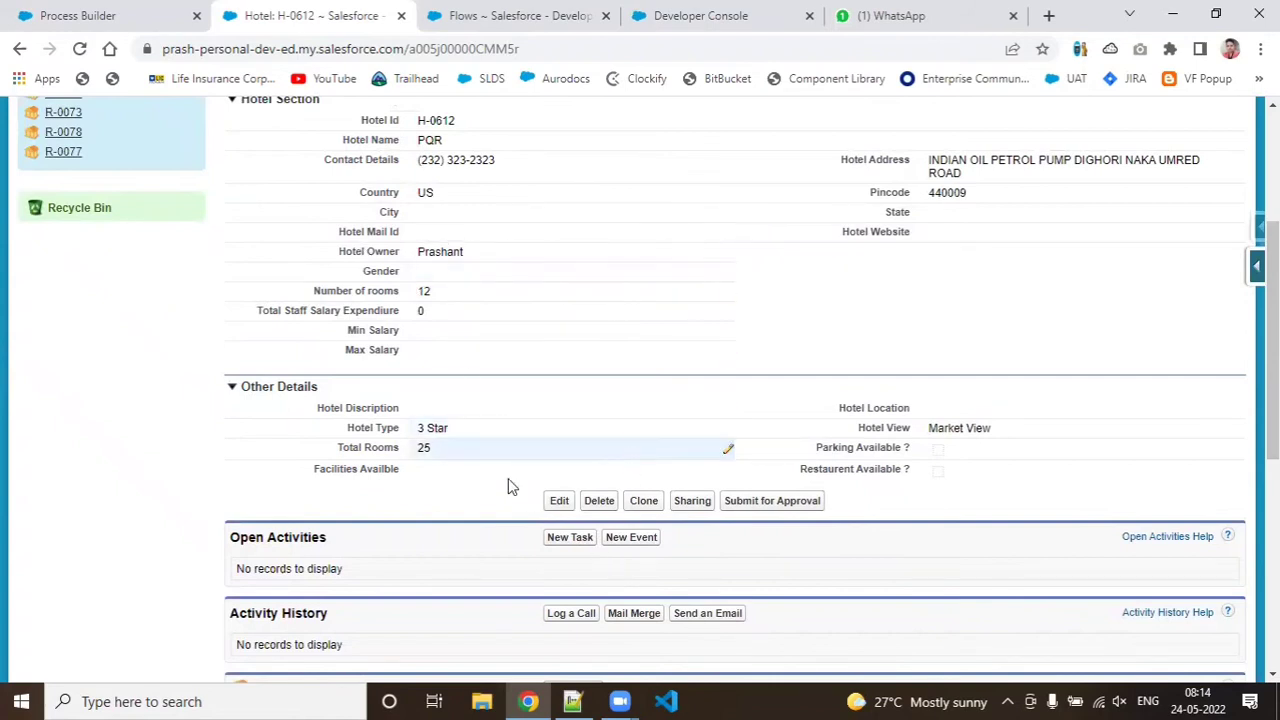
left_click(549, 508)
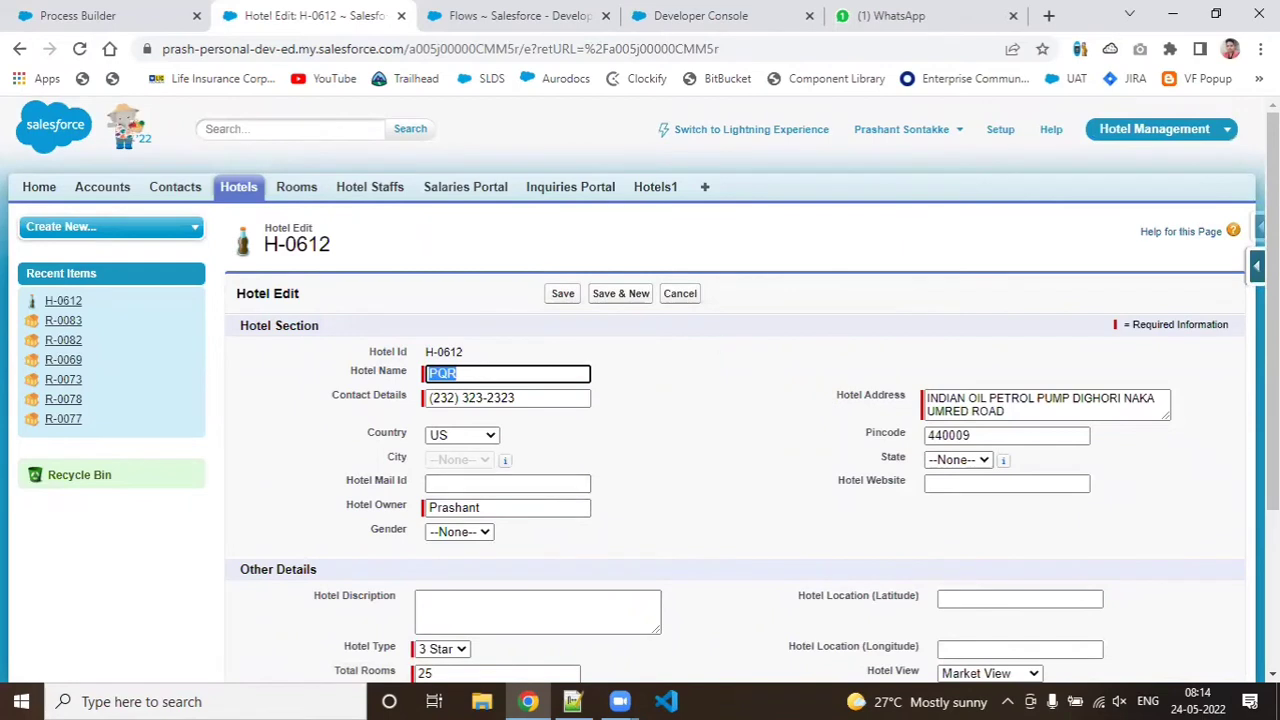
scroll(640, 400, "down", 1)
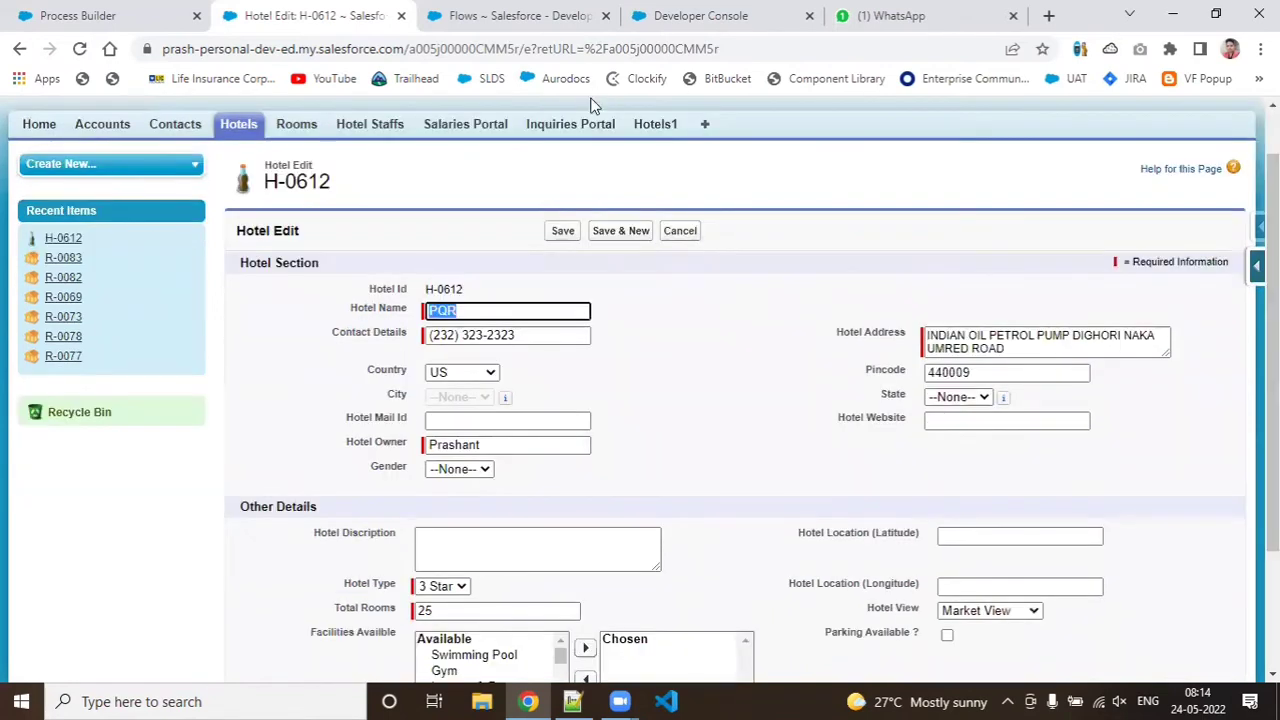
left_click(560, 236)
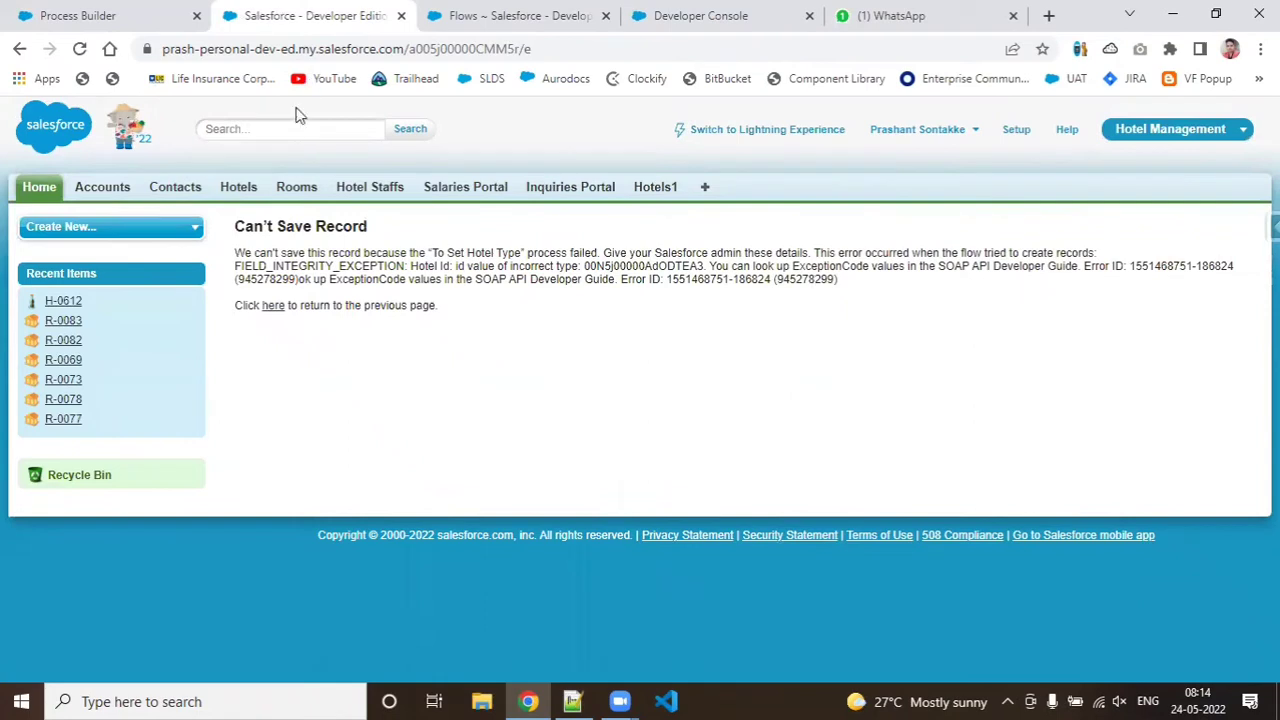
Step: Return to hotel H-0612, change its Hotel Type to a higher star rating and try to save the record
left_click(273, 306)
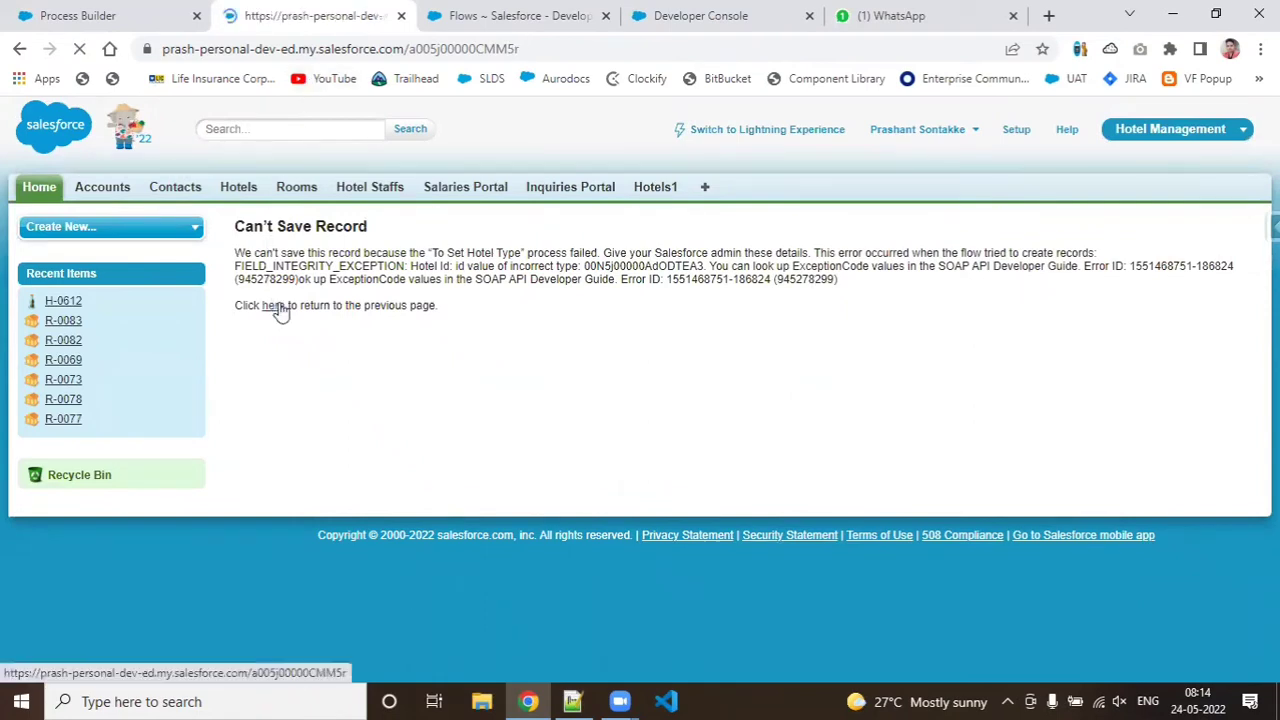
scroll(947, 333, "down", 2)
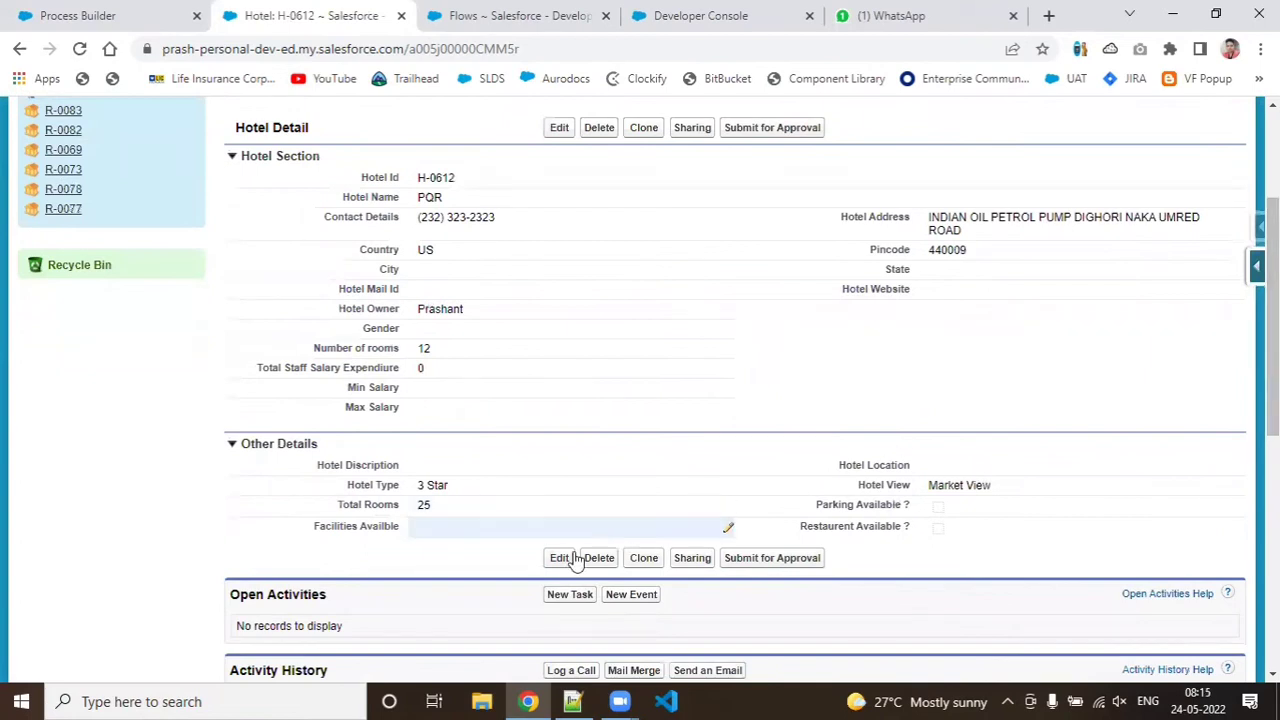
left_click(565, 558)
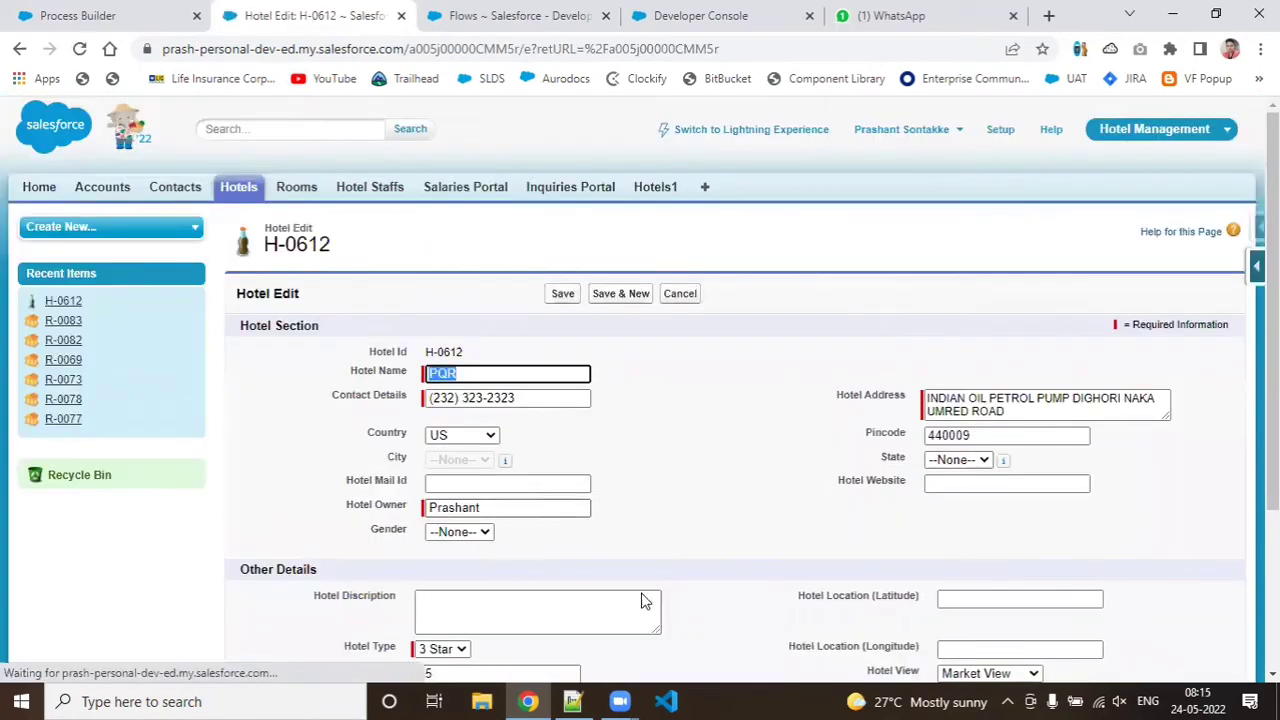
left_click(447, 650)
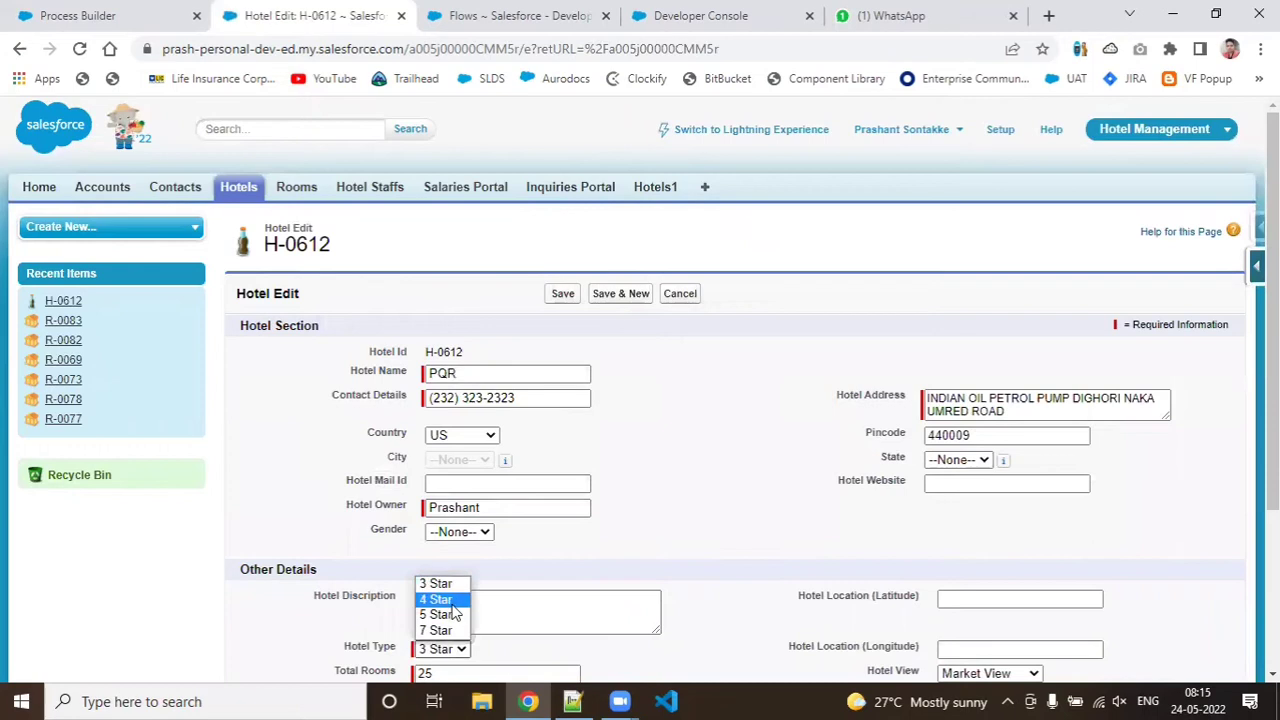
left_click(447, 615)
left_click(563, 293)
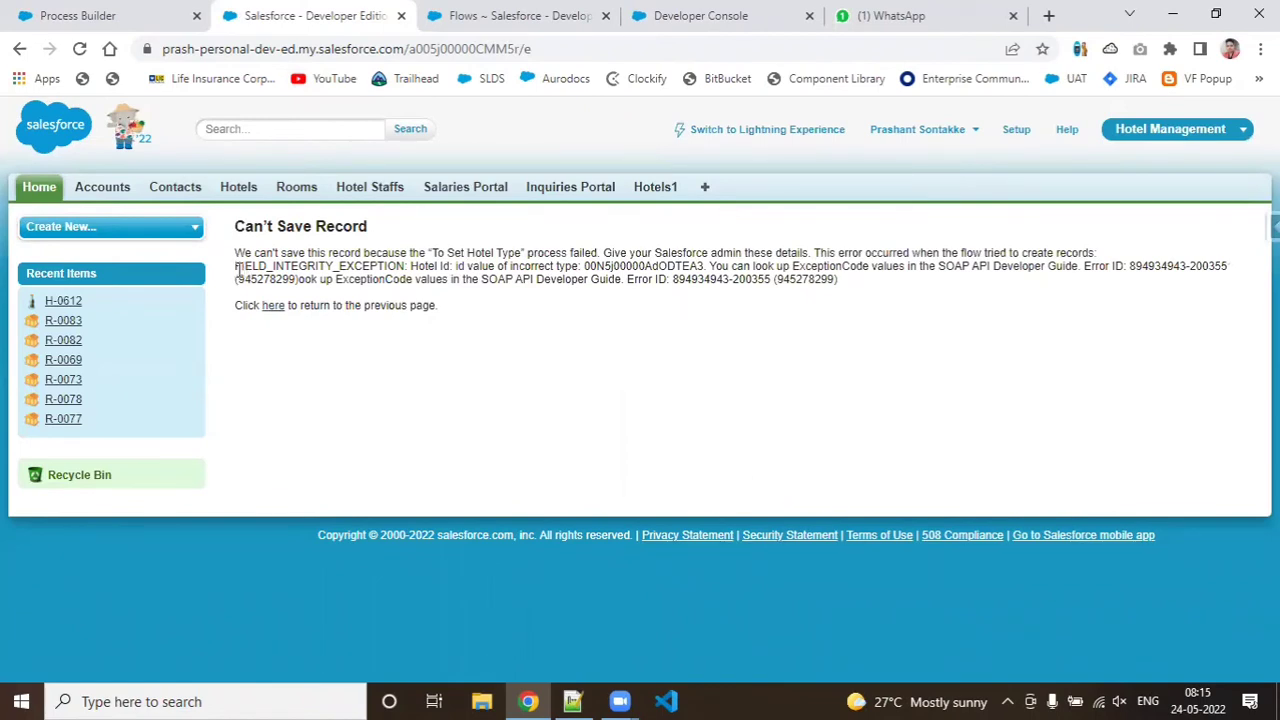
Step: Compare the FIELD_INTEGRITY_EXCEPTION message with the Create room record action under the process's 10 to 15 rooms criteria
left_click_drag(290, 268, 405, 267)
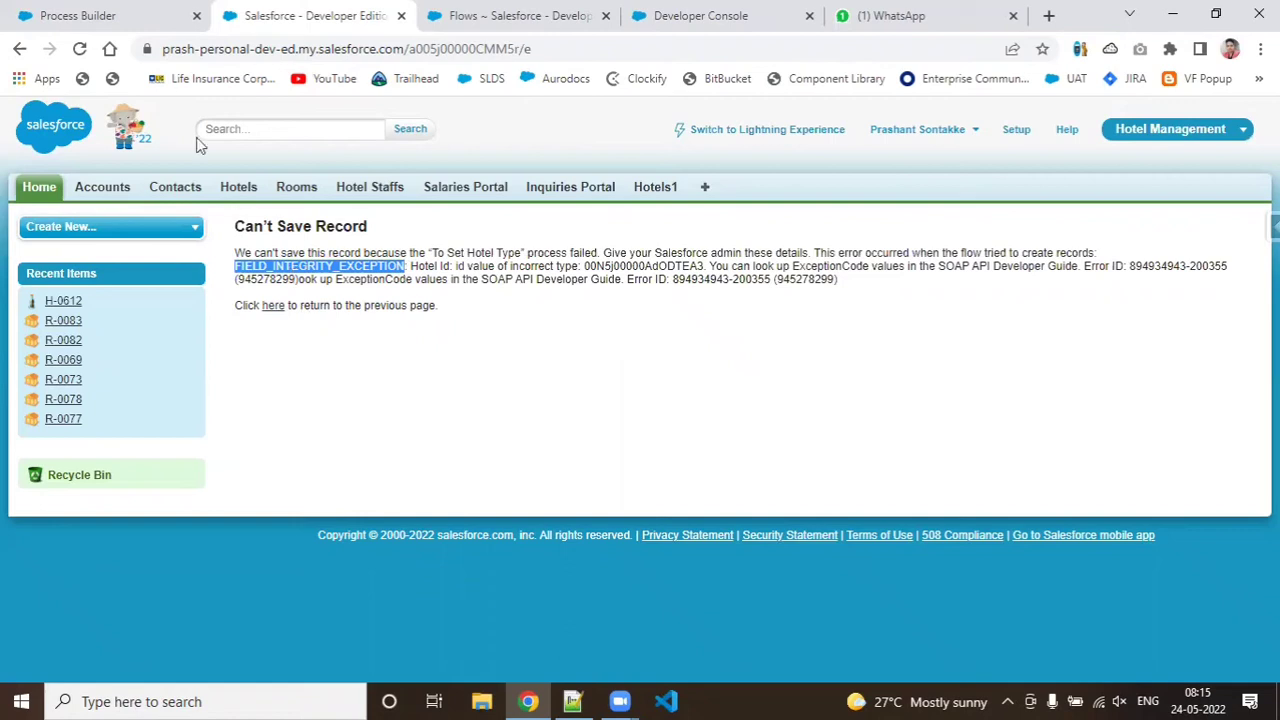
left_click(94, 14)
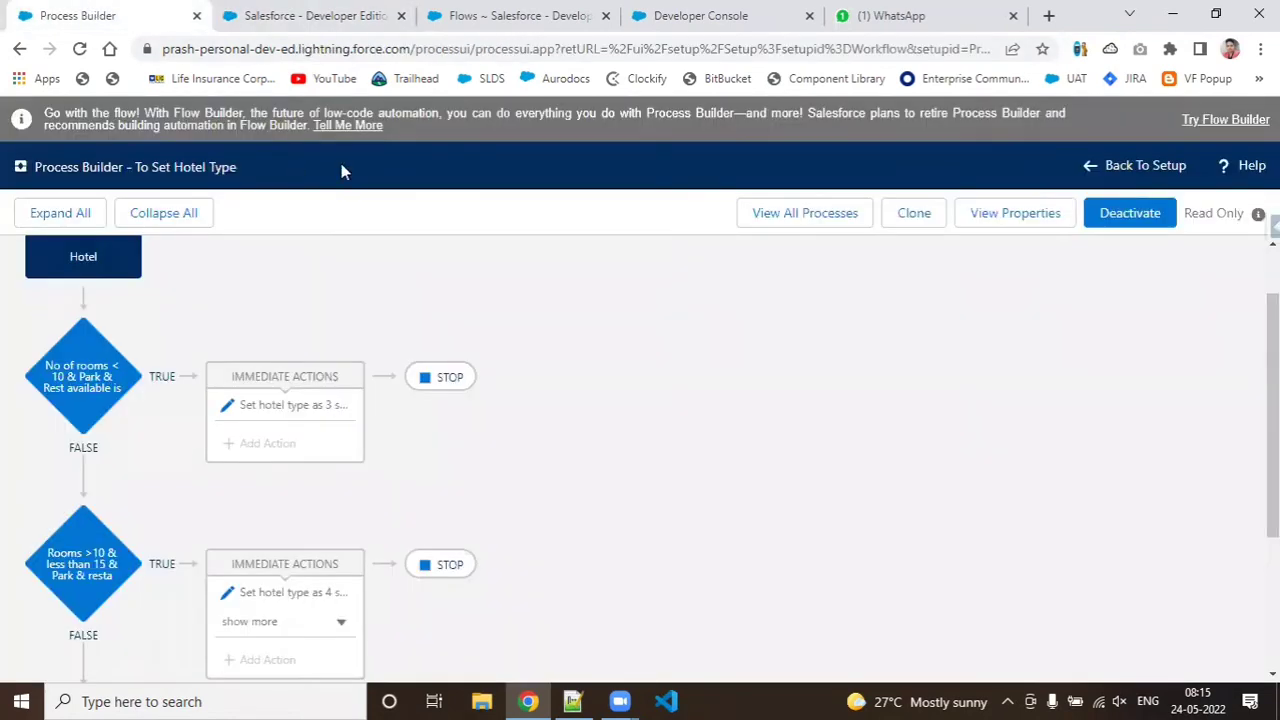
key("ctrl+Tab")
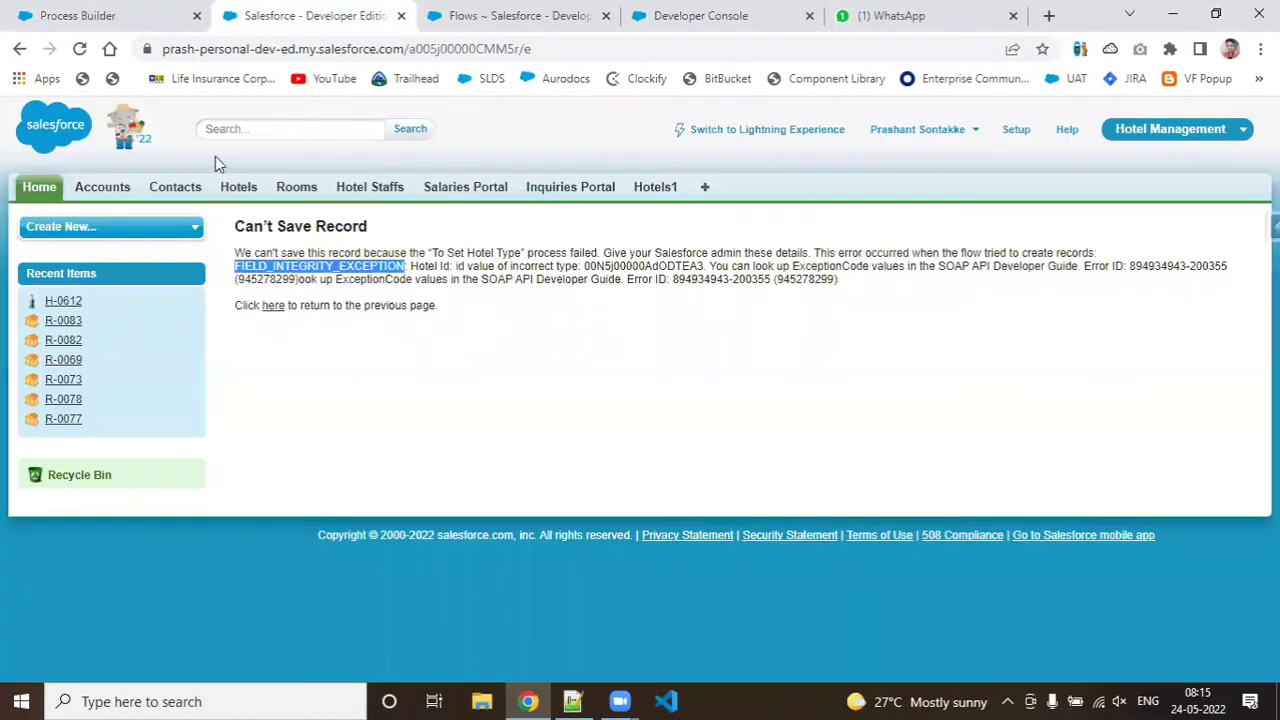
left_click(55, 15)
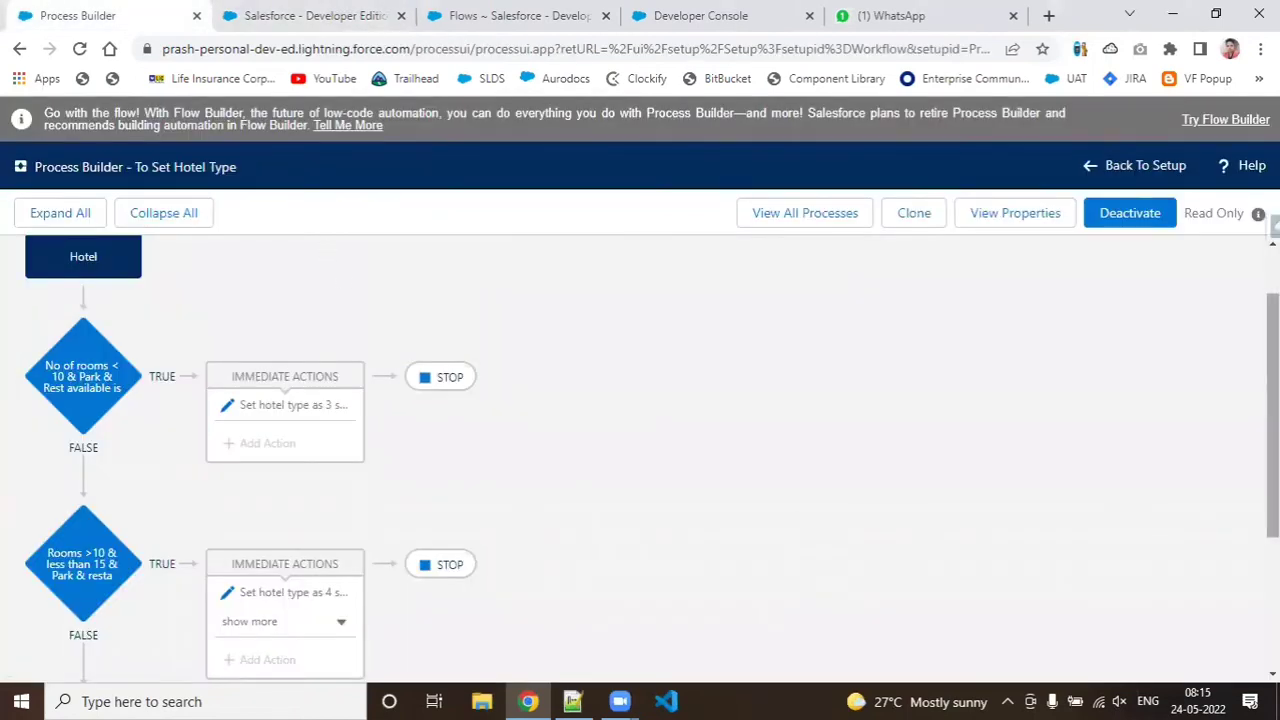
scroll(1177, 491, "down", 1)
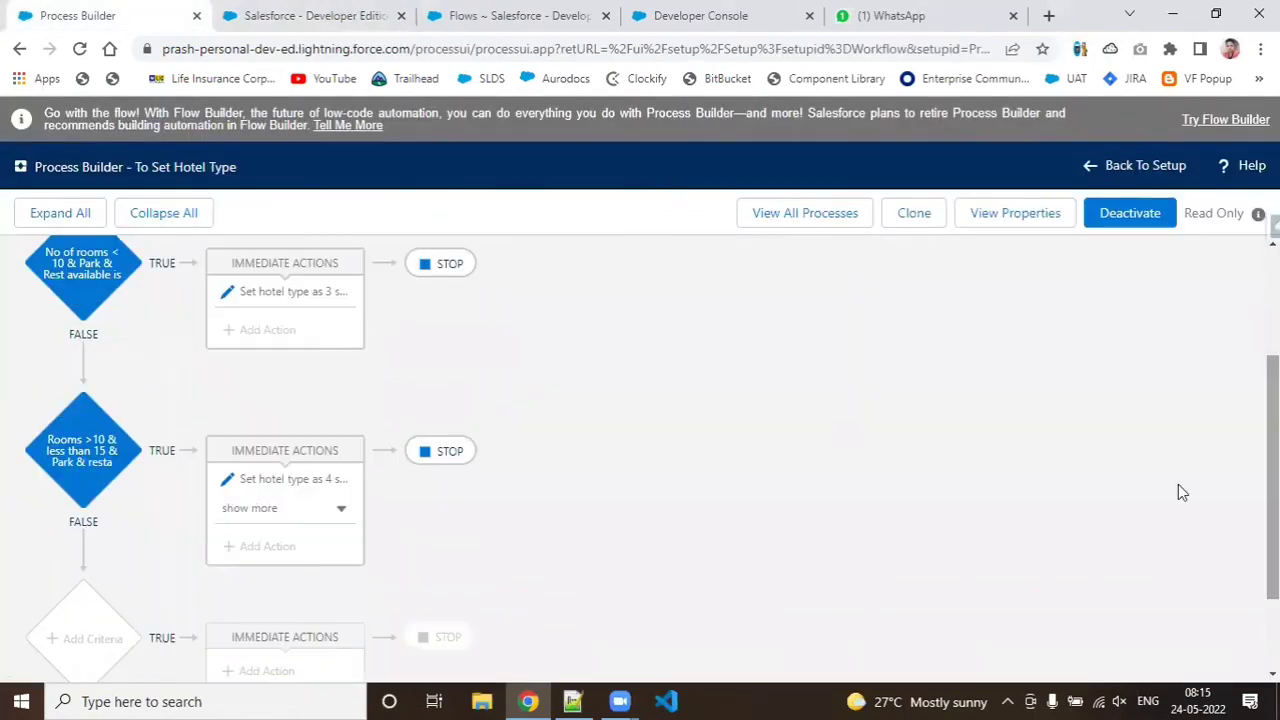
left_click(338, 508)
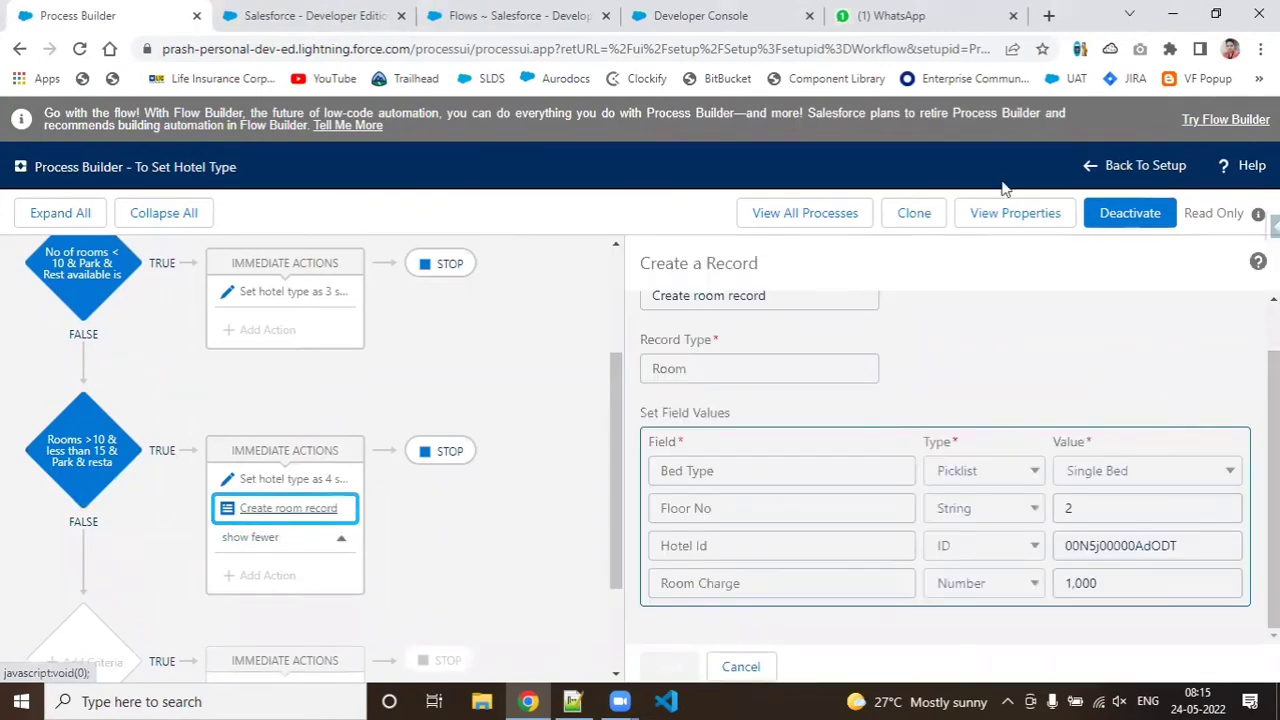
Step: Clone the To Set Hotel Type process as a version of the current process, keeping its name, description and API version
left_click(895, 224)
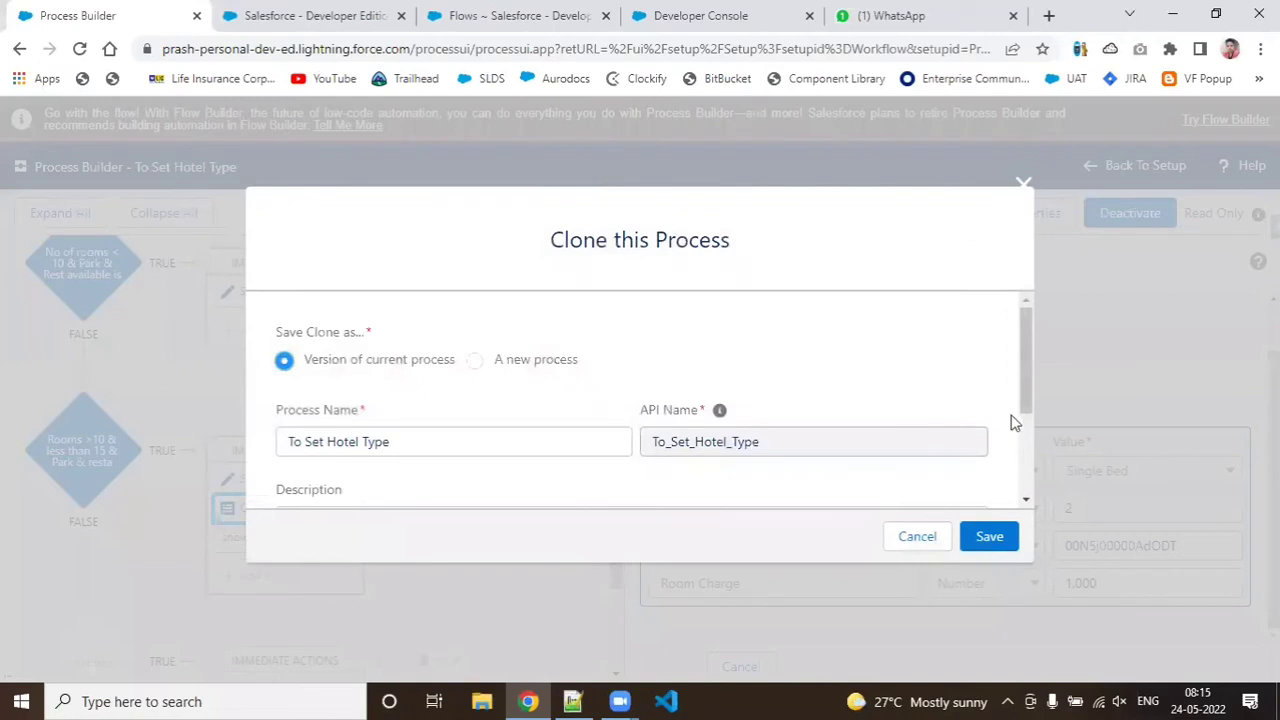
scroll(1012, 422, "down", 3)
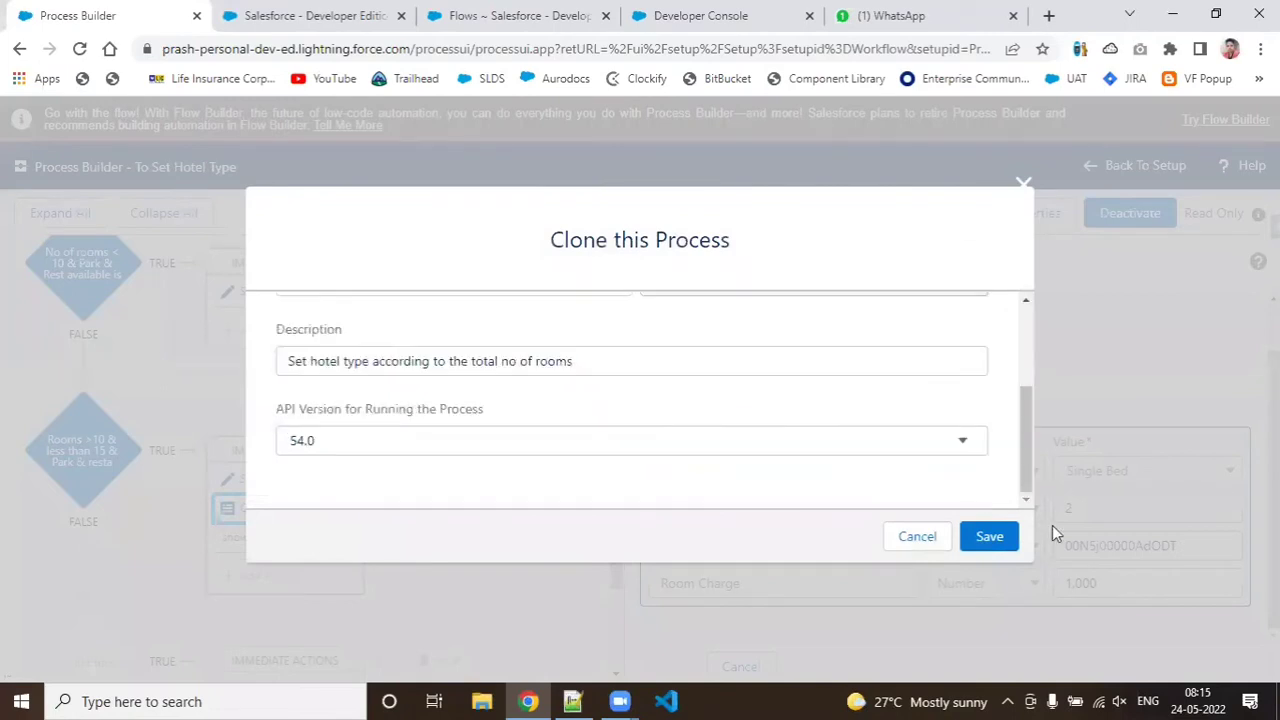
left_click(996, 548)
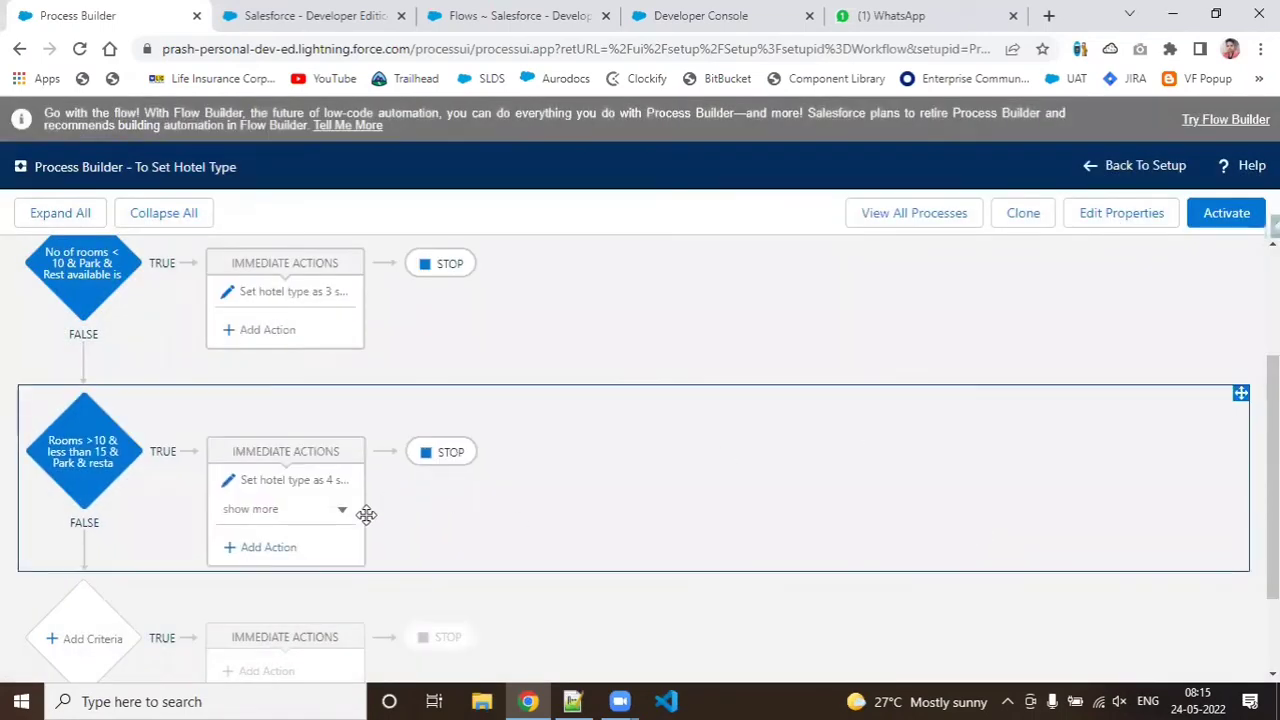
Step: In the Create room record action under the 10 to 15 rooms criteria, set the Hotel Id value type to Field Reference
left_click(342, 511)
left_click(300, 509)
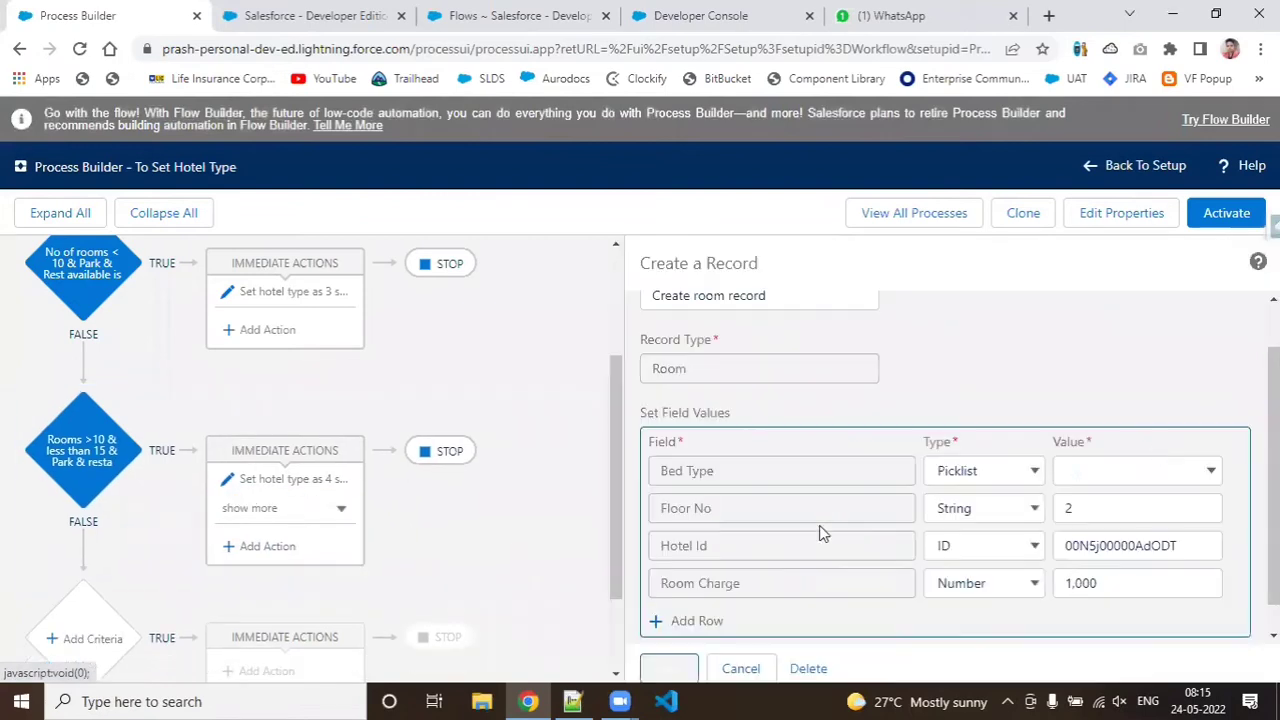
scroll(820, 533, "down", 1)
left_click(980, 526)
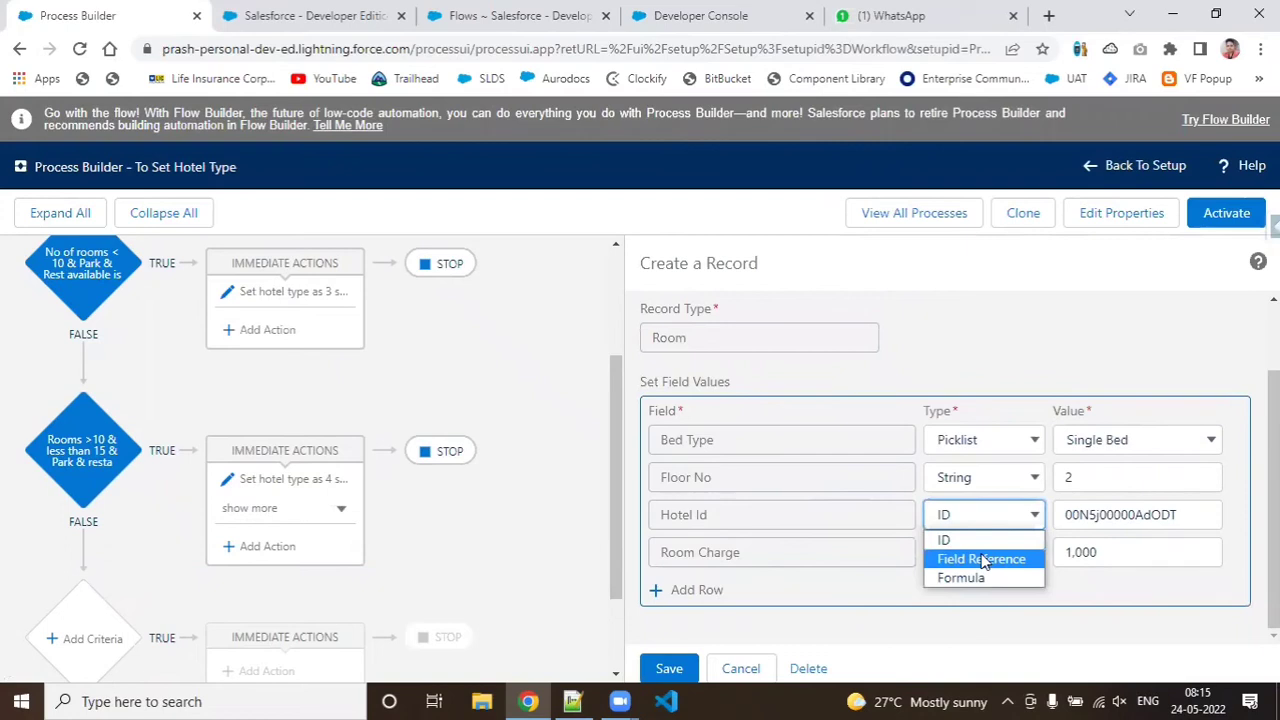
left_click(983, 560)
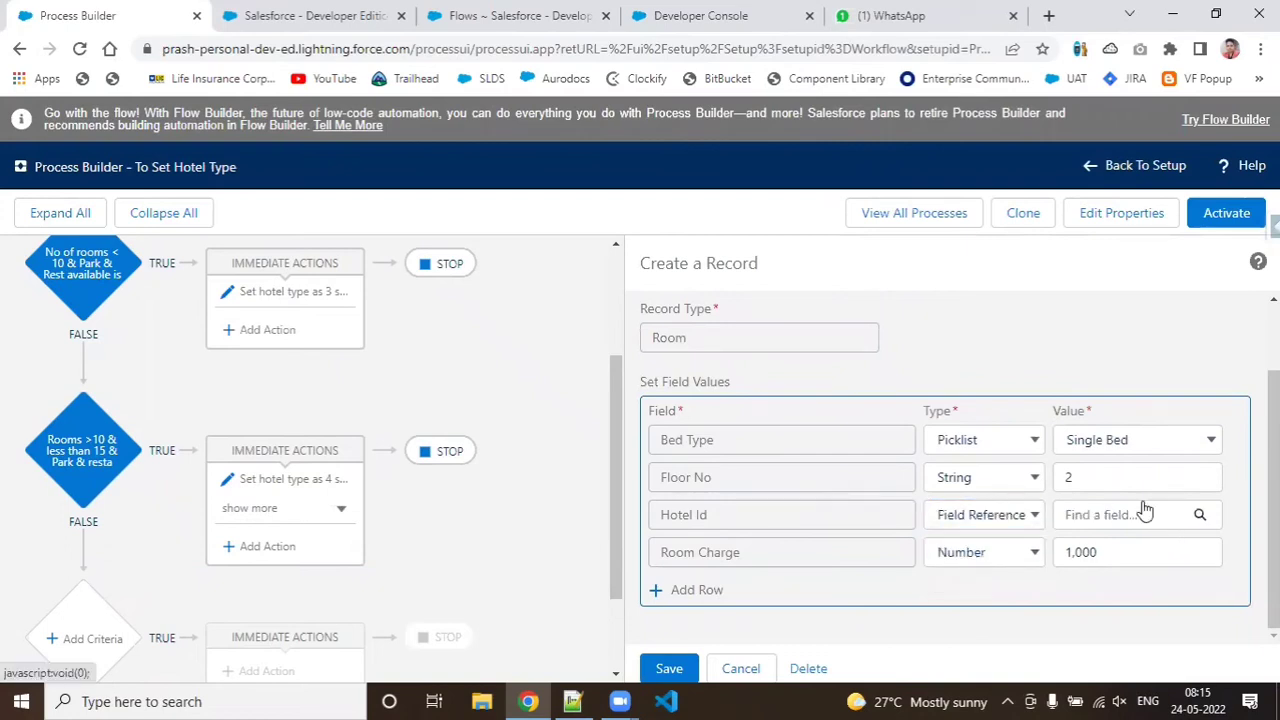
Step: Find the Record ID field of Hotel__c and choose it as the Hotel Id value, giving [Hotel__c].Id
left_click(1145, 512)
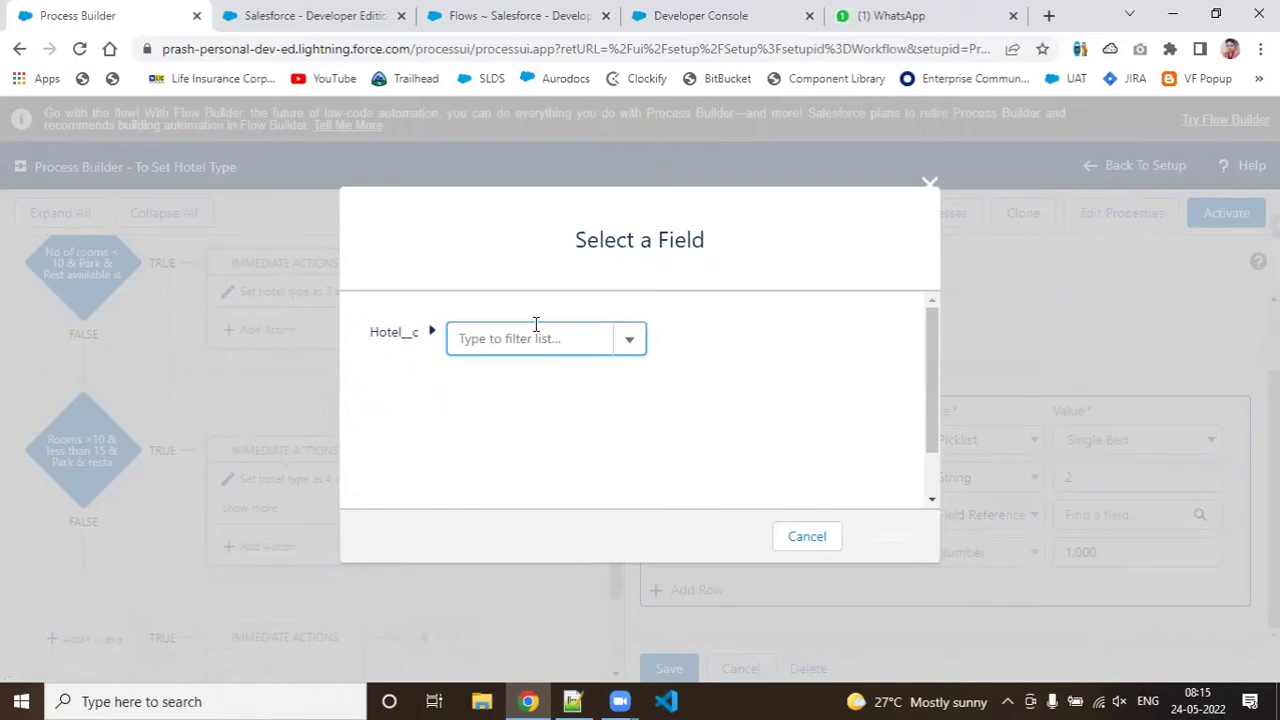
type("hot")
key("BackSpace")
key("BackSpace")
key("BackSpace")
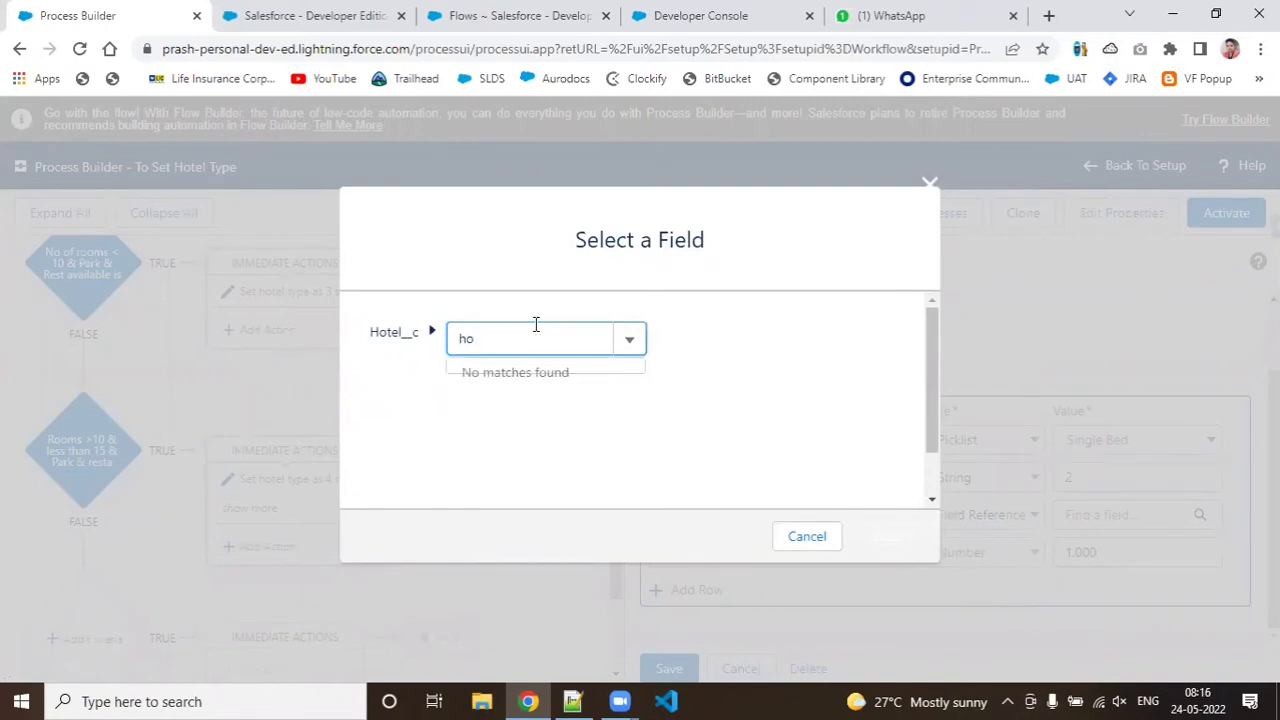
type("id")
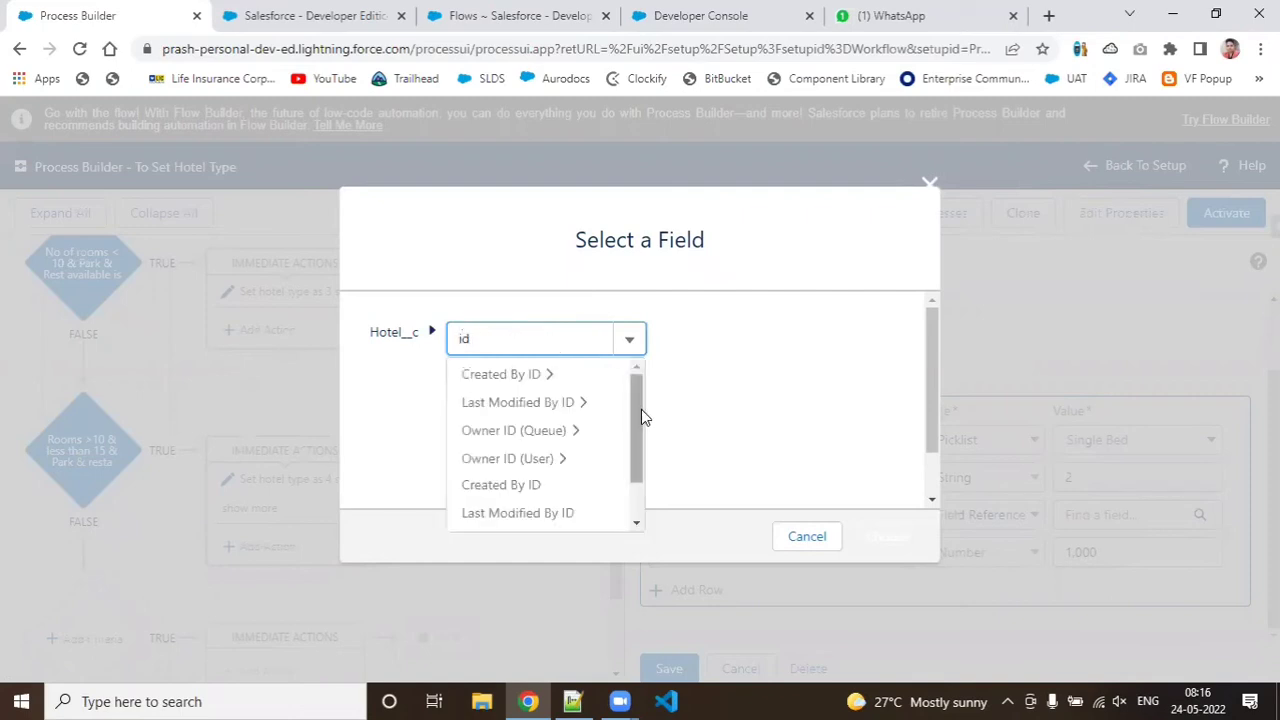
scroll(641, 413, "down", 2)
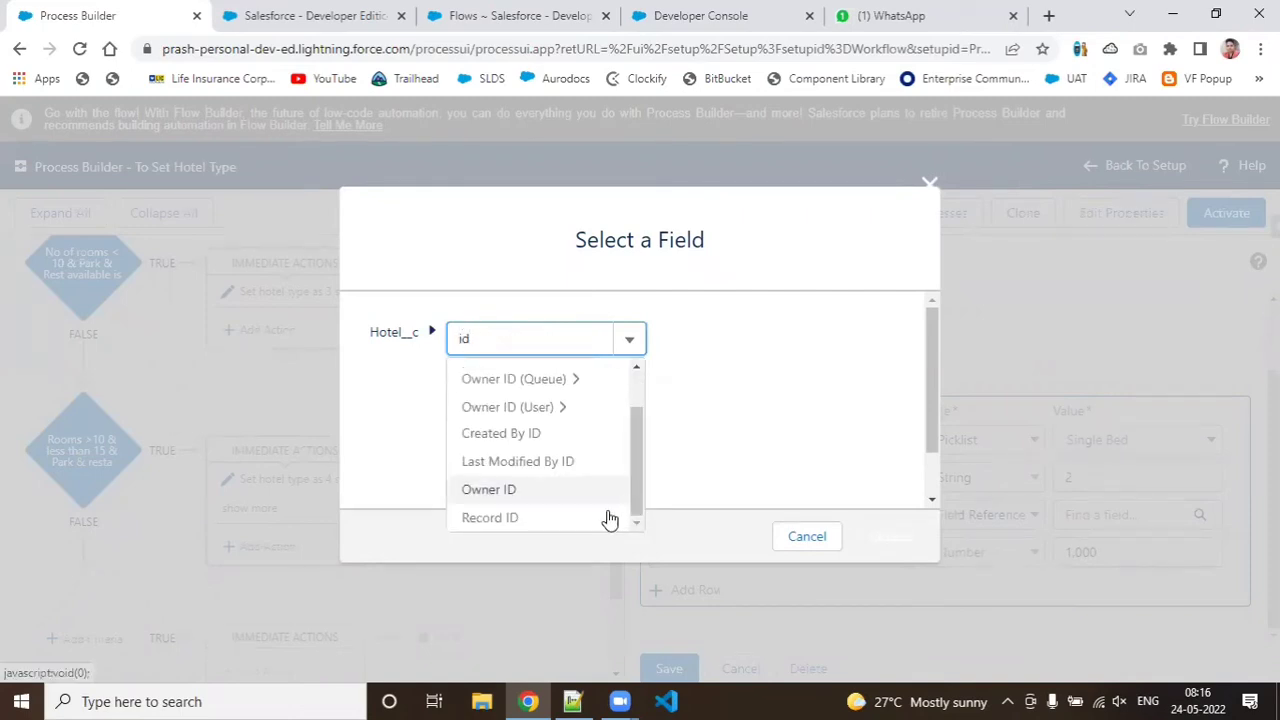
left_click(606, 517)
left_click(886, 536)
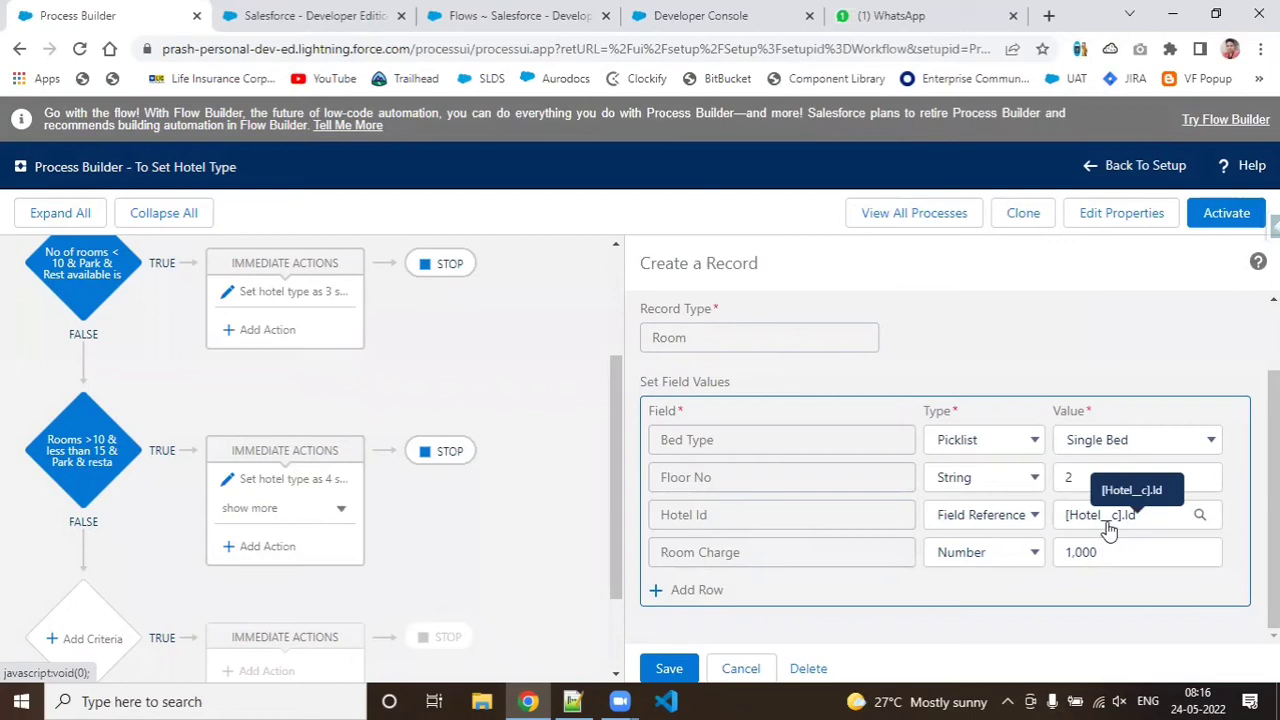
Step: Save the Create room record action and activate this version of the To Set Hotel Type process
left_click(669, 669)
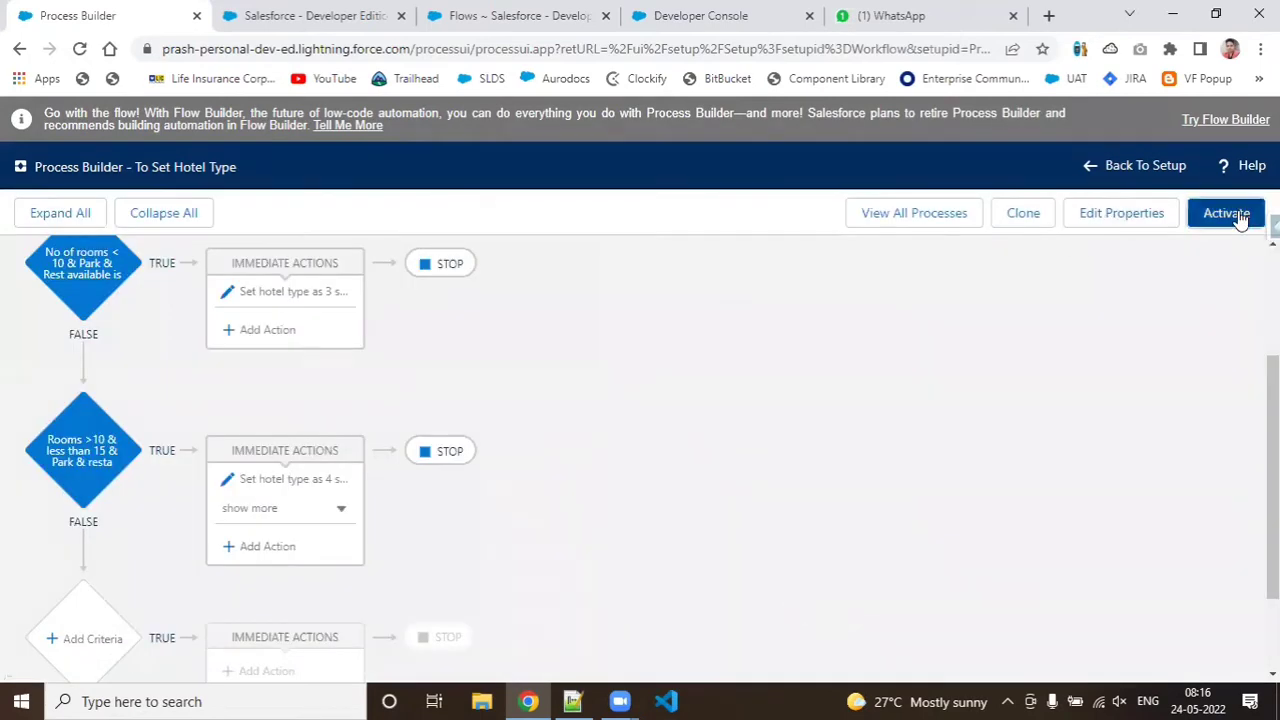
left_click(1238, 215)
left_click(883, 480)
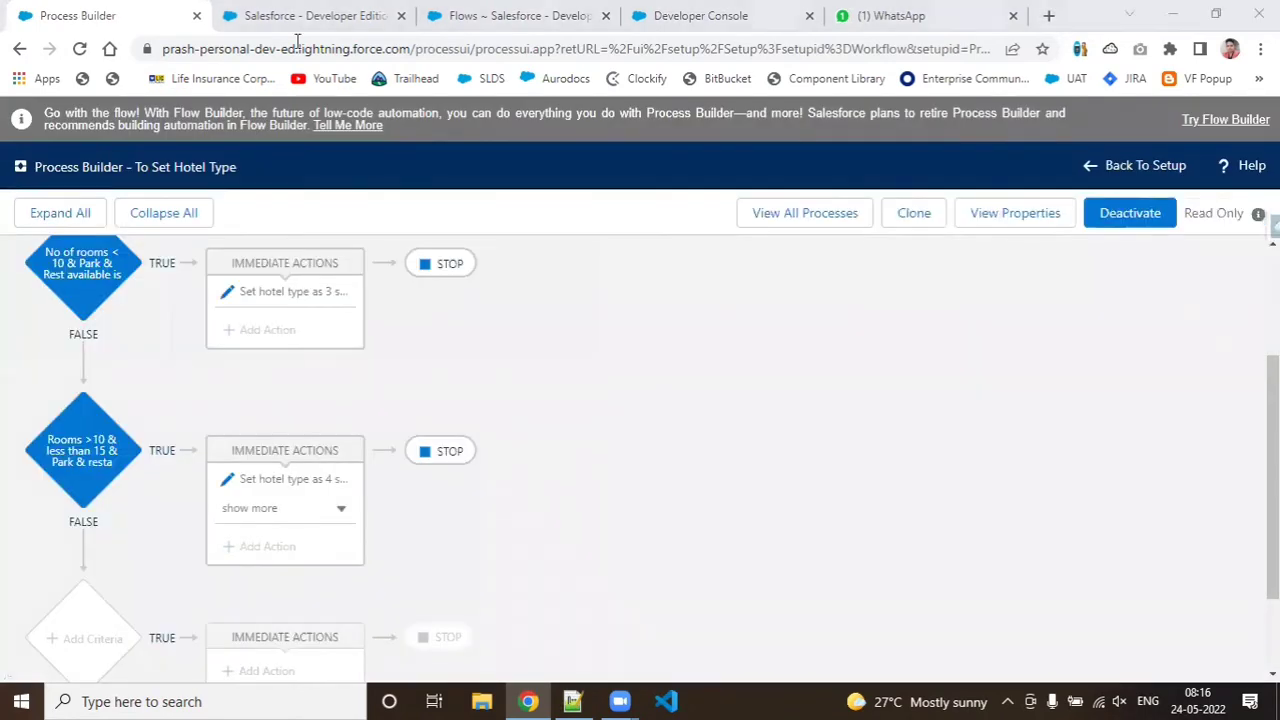
Step: Return to the failed save of hotel H-0612, resubmit the form and check the saved record's room count and hotel type
left_click(300, 20)
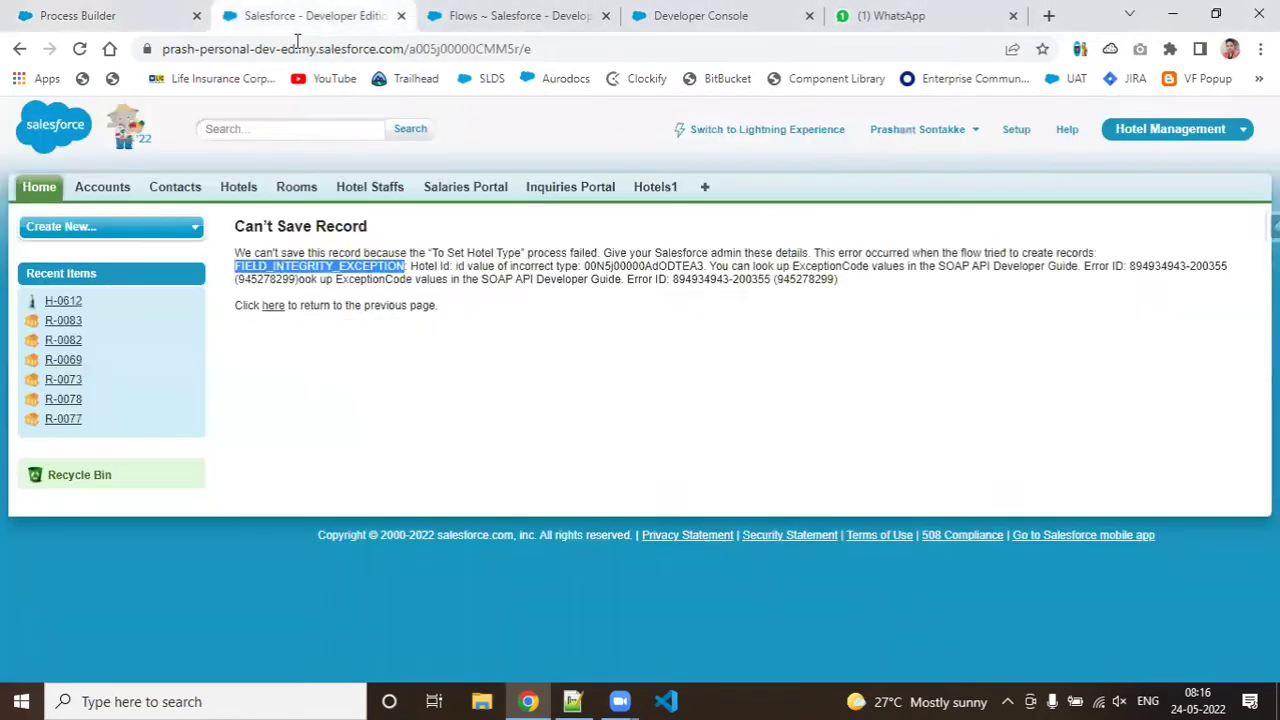
left_click(76, 56)
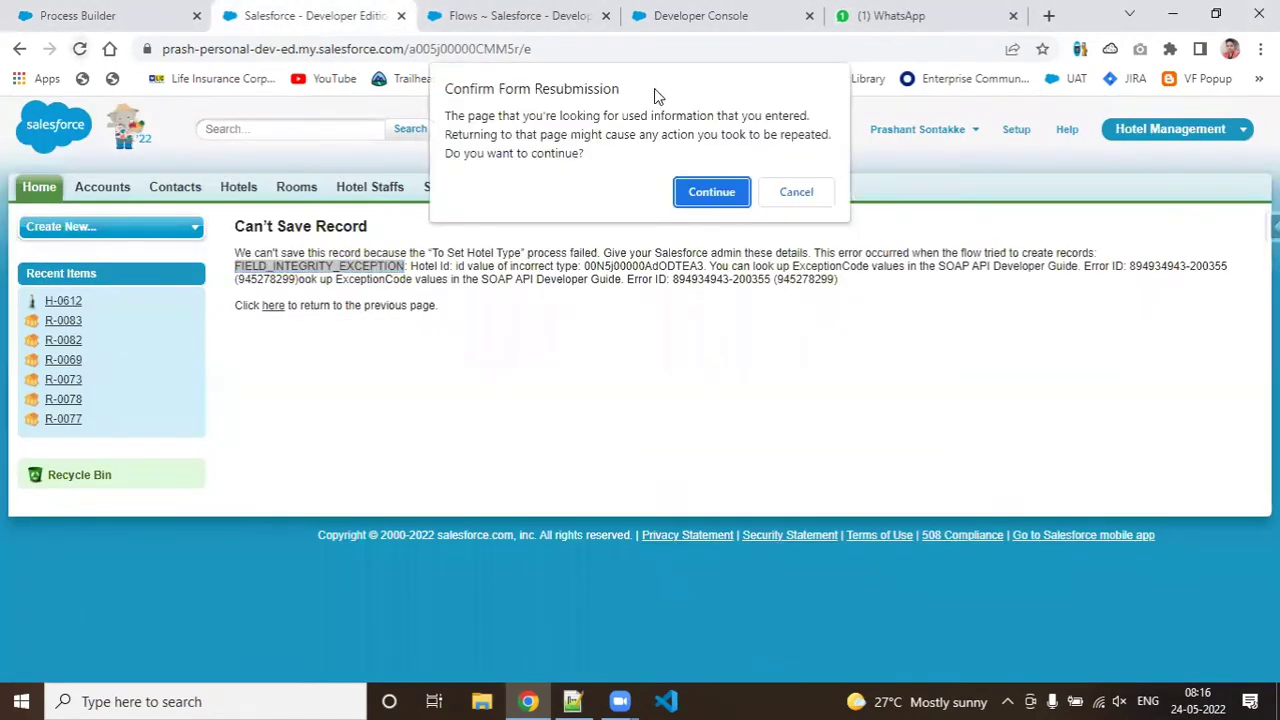
left_click(719, 206)
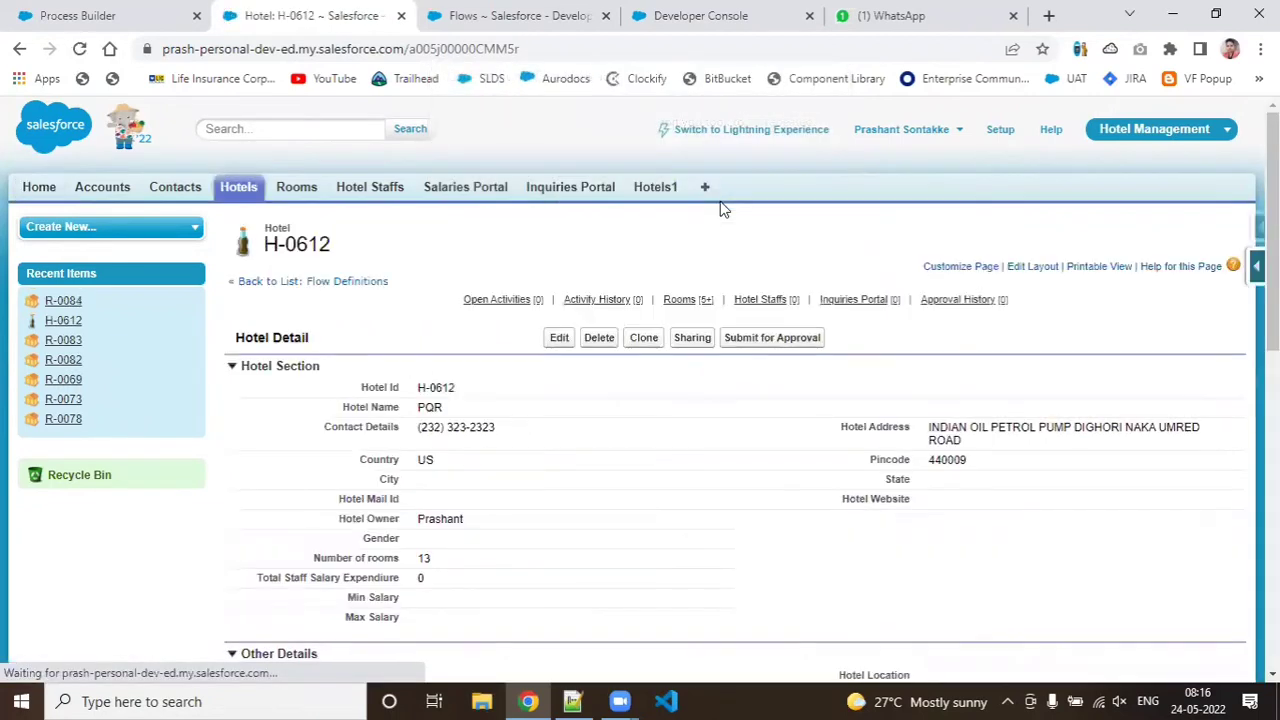
scroll(1272, 230, "down", 3)
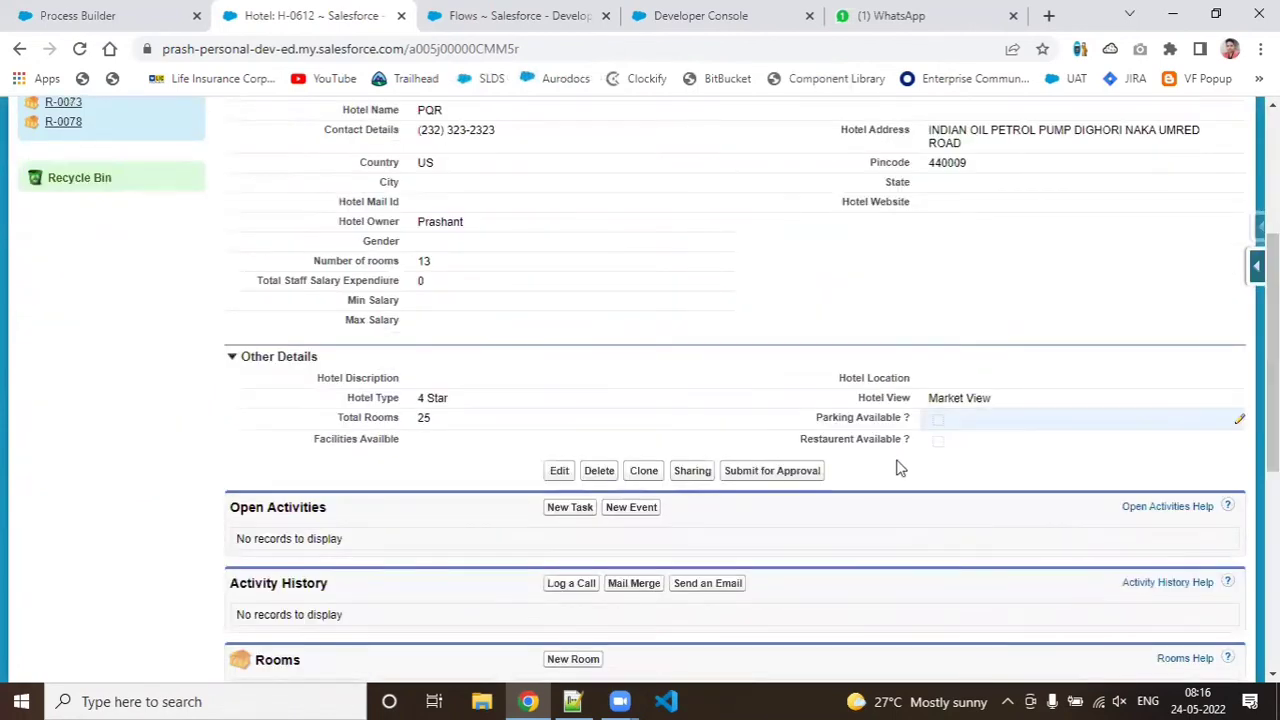
Step: Set the Hotel Type of H-0612 to 7 Star, save the record and check its hotel type and number of rooms
left_click(560, 471)
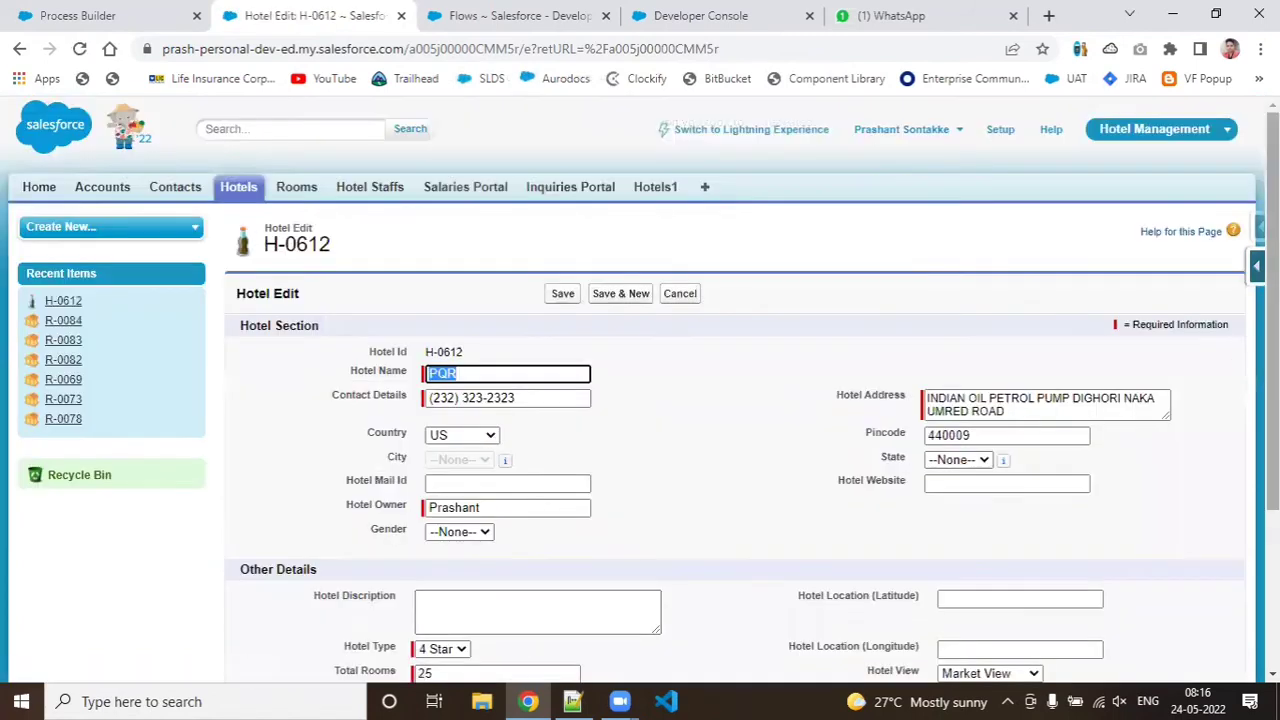
scroll(445, 430, "down", 2)
left_click(445, 418)
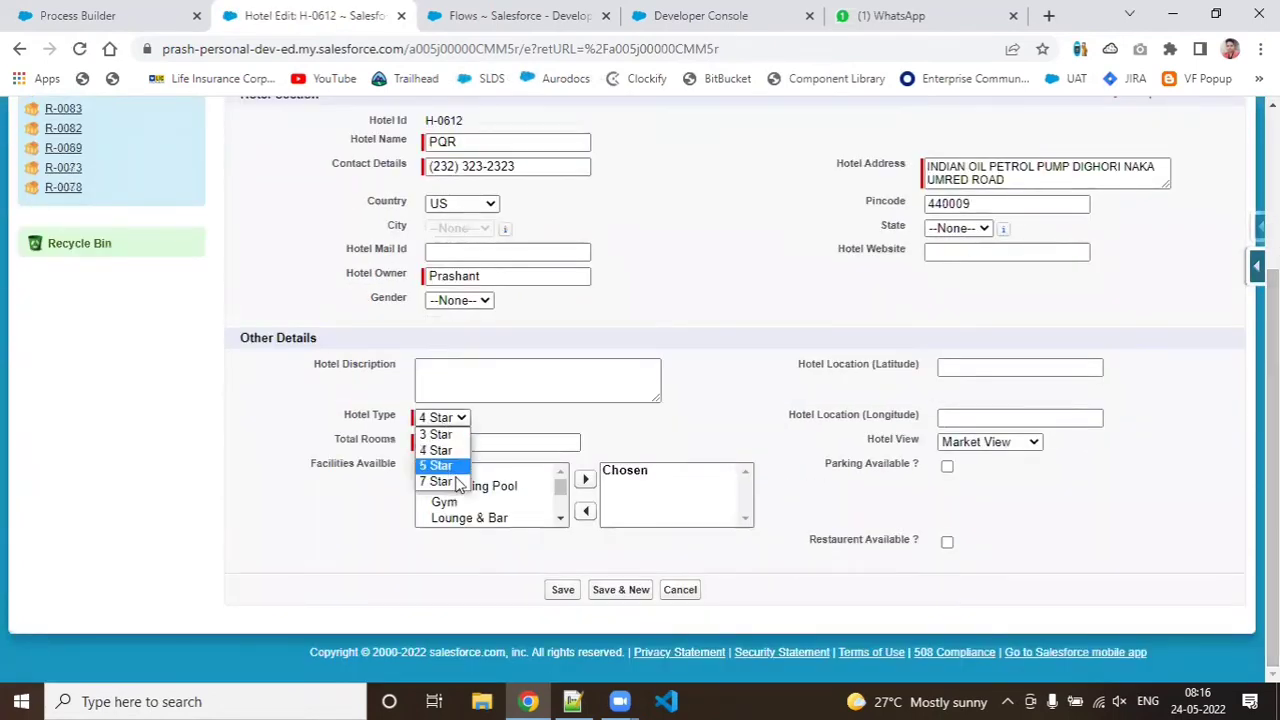
left_click(442, 480)
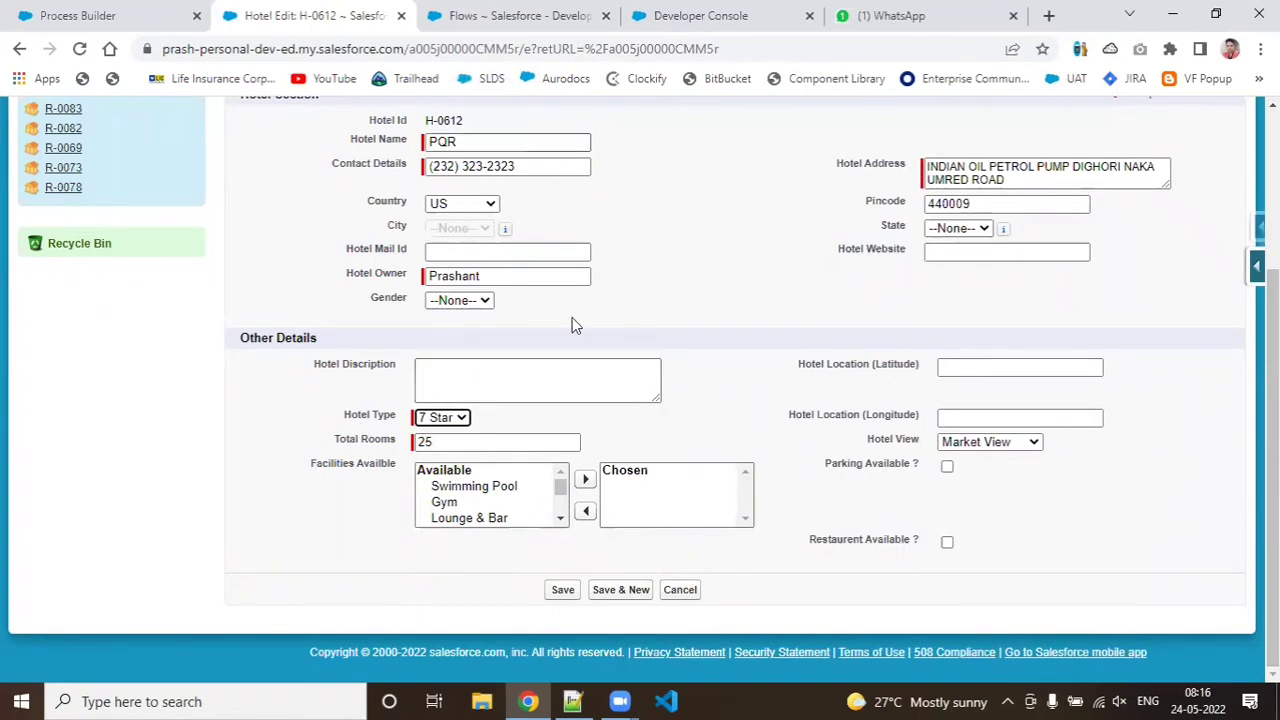
left_click(569, 594)
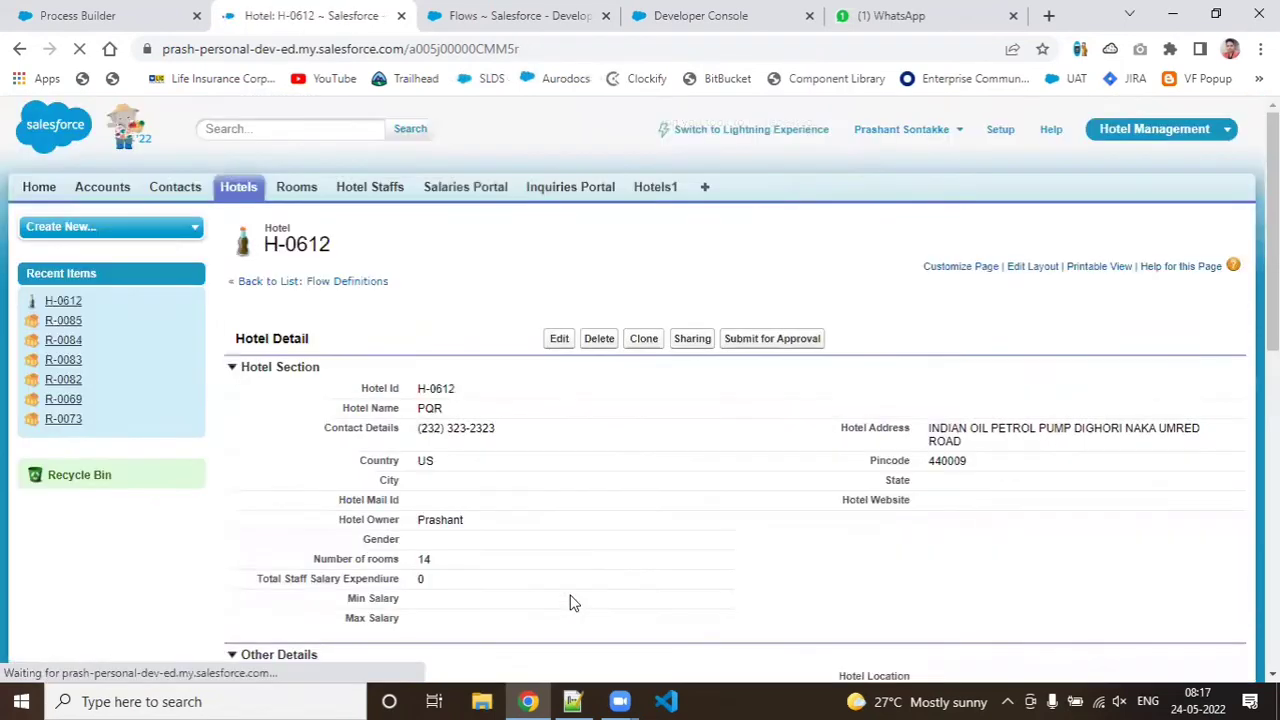
scroll(640, 390, "down", 2)
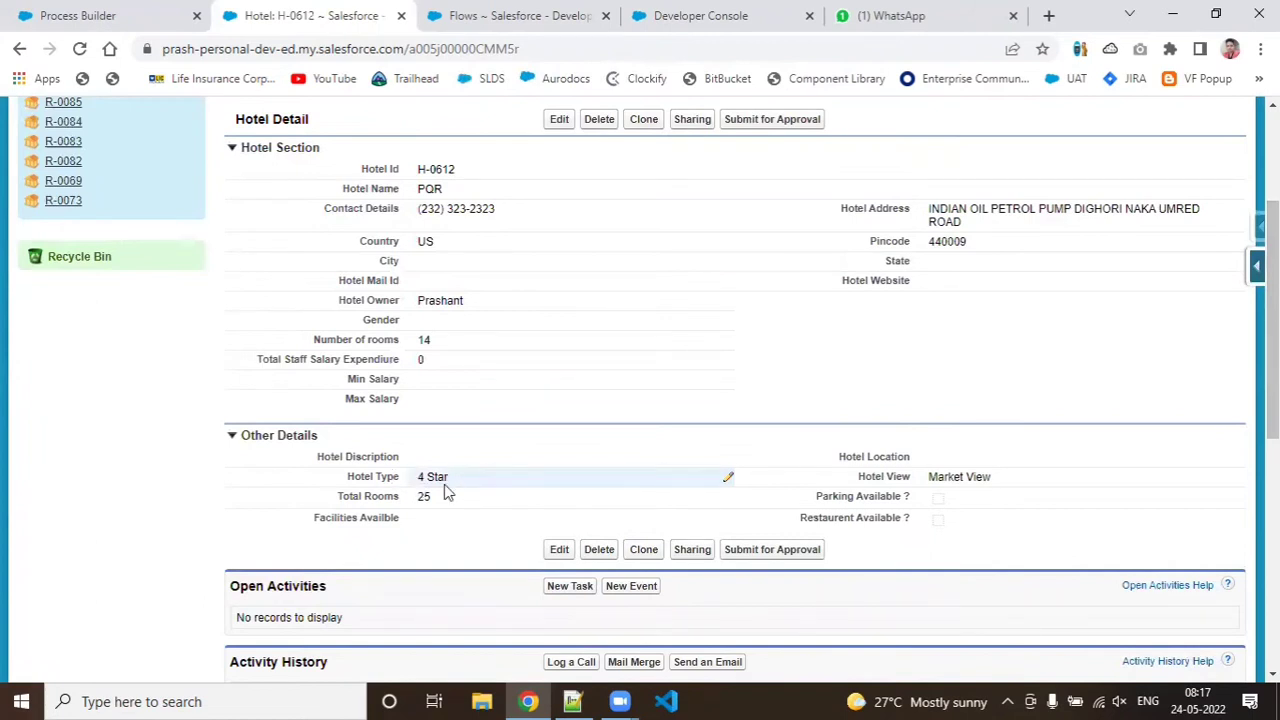
Step: Review the field values of the Create room record action in the activated To Set Hotel Type process
left_click(115, 12)
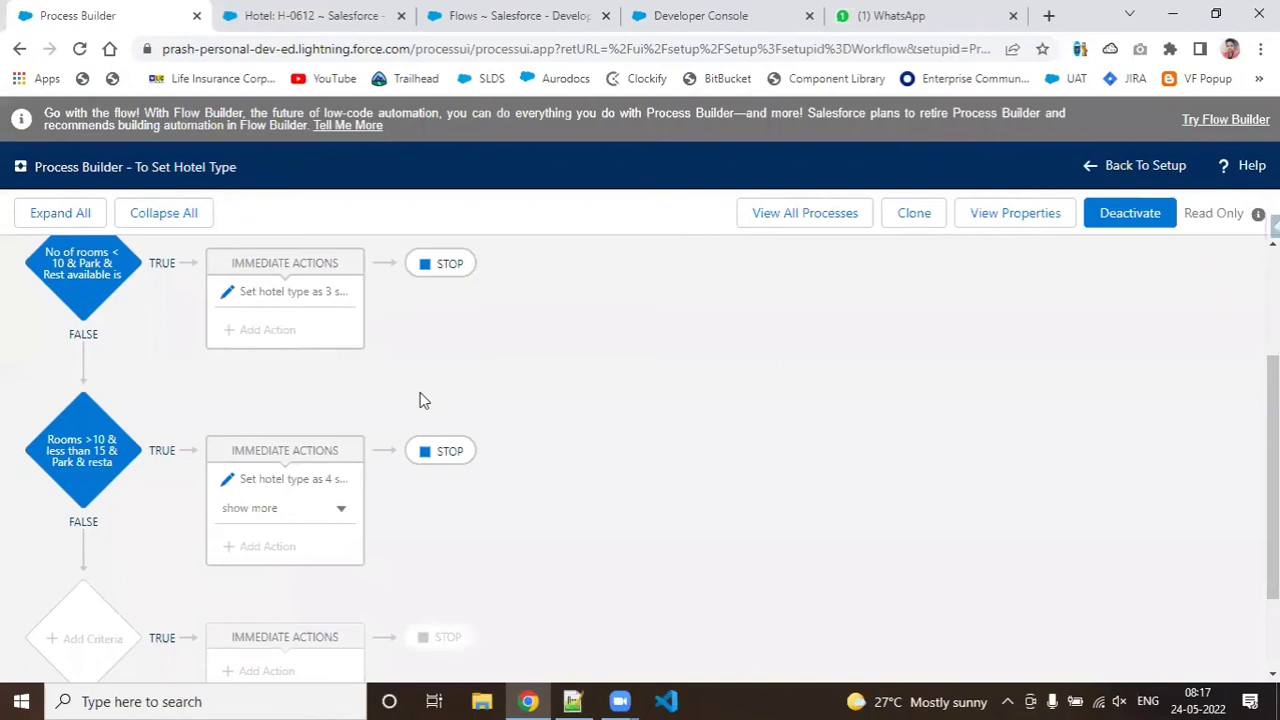
left_click(335, 510)
left_click(301, 518)
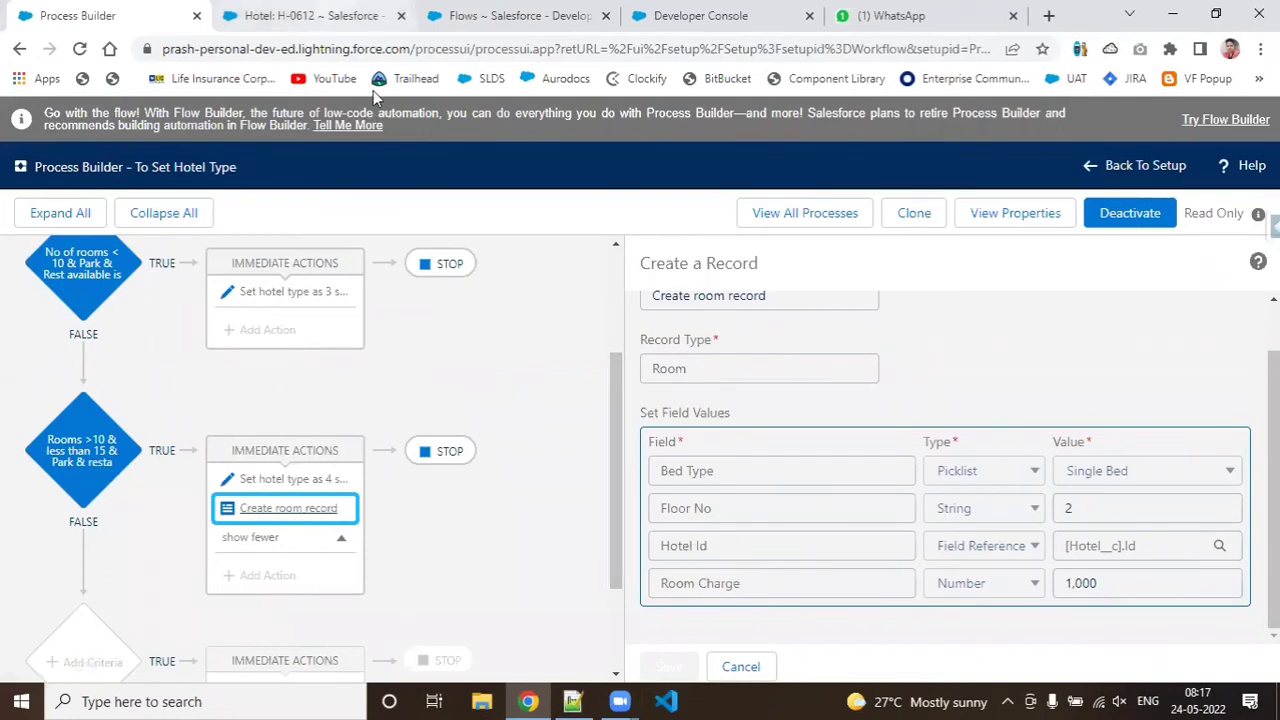
Step: Open the Rooms page in a new browser tab, open room R-0085 and inspect its field values and linked hotel
key("ctrl+Tab")
scroll(1240, 350, "up", 3)
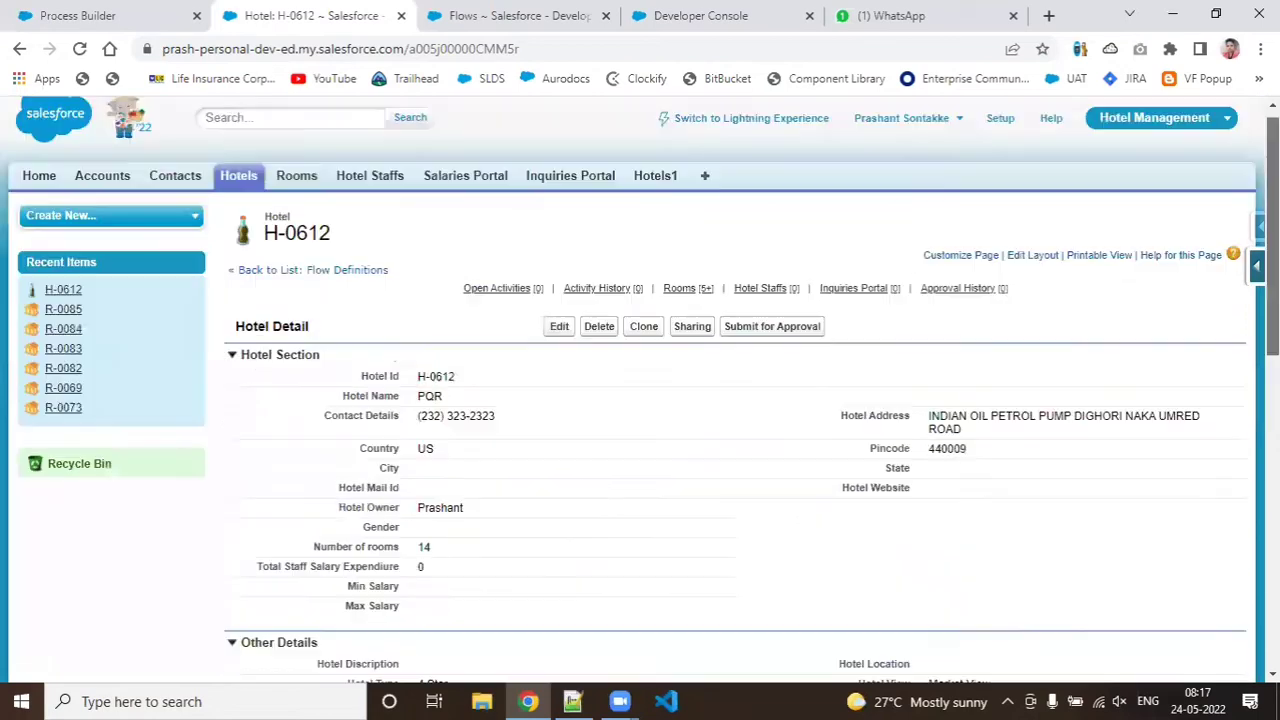
right_click(316, 190)
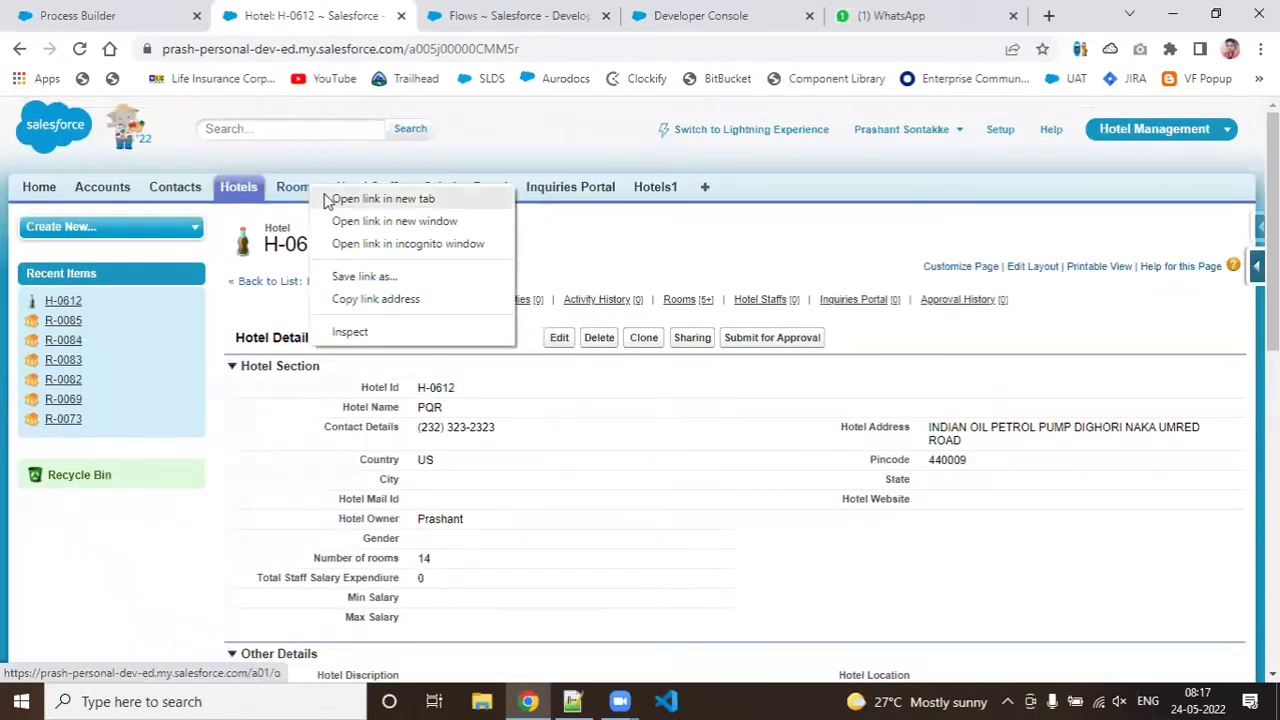
left_click(330, 199)
key("ctrl+Tab")
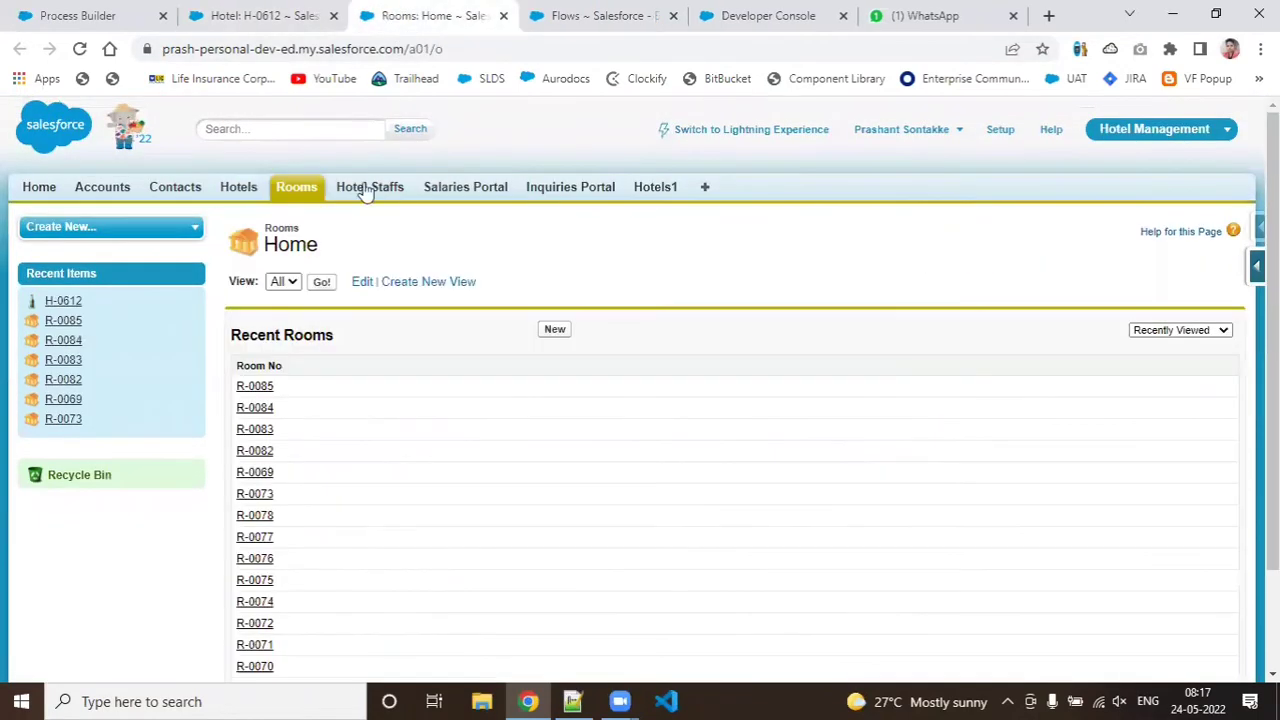
left_click(262, 387)
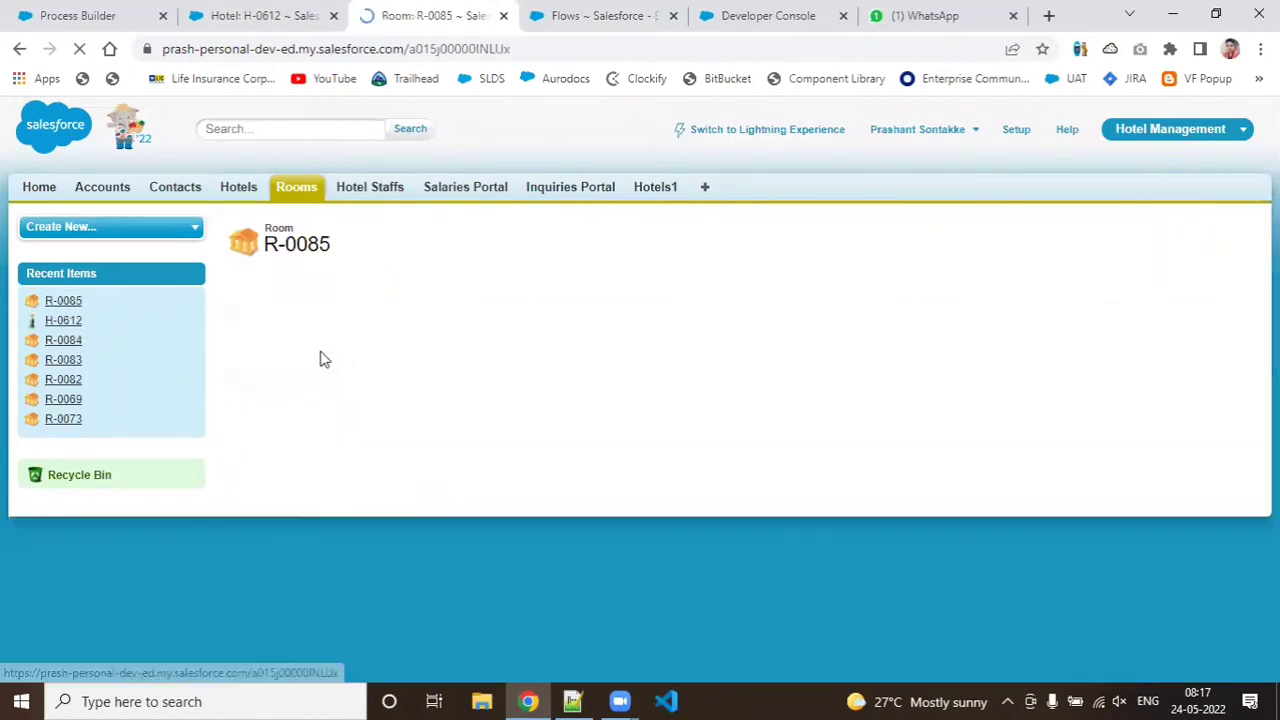
triple_click(478, 419)
left_click(478, 419)
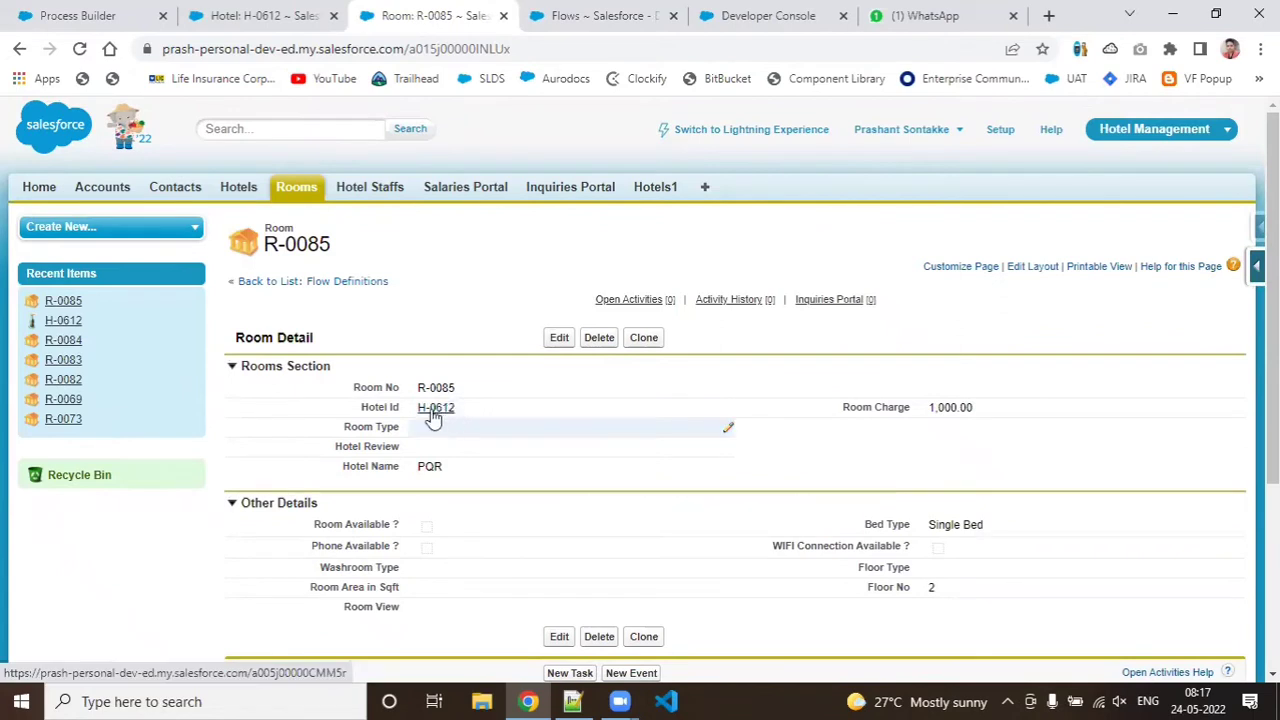
mouse_move(441, 420)
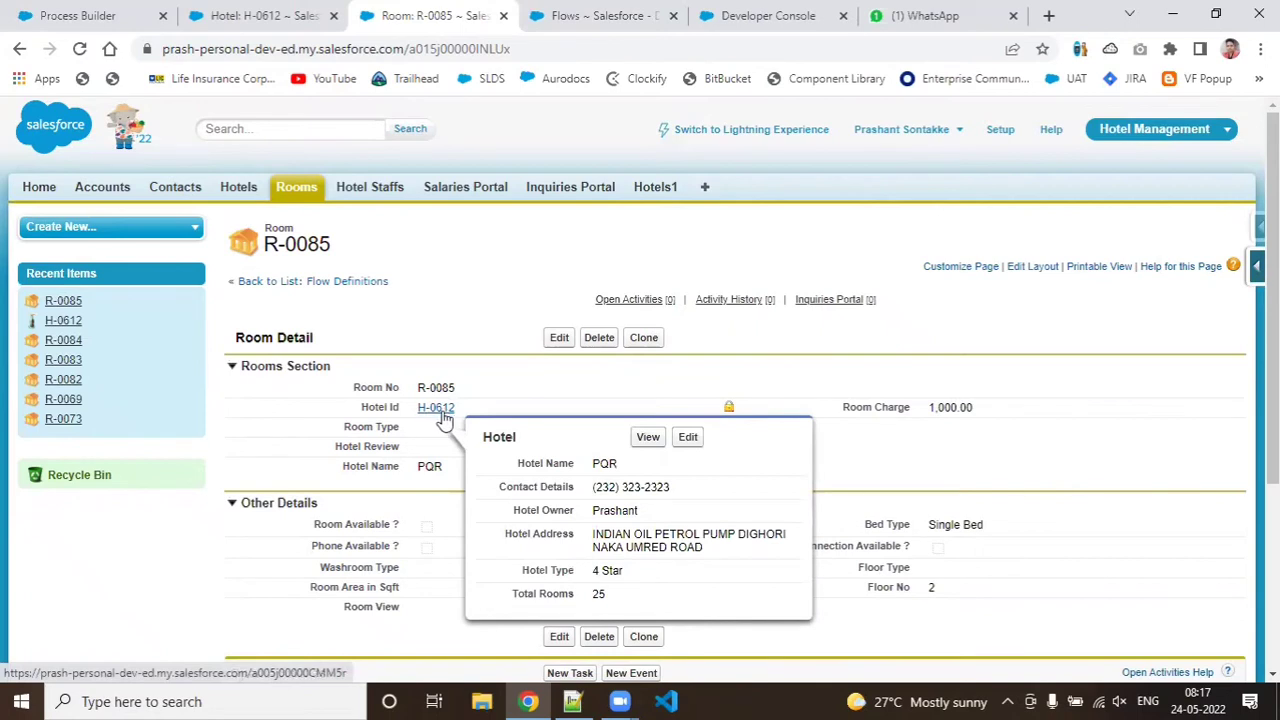
Step: Highlight the record ID in the URL of hotel H-0612 and compare it with the action's [Hotel__c].Id reference
left_click(245, 15)
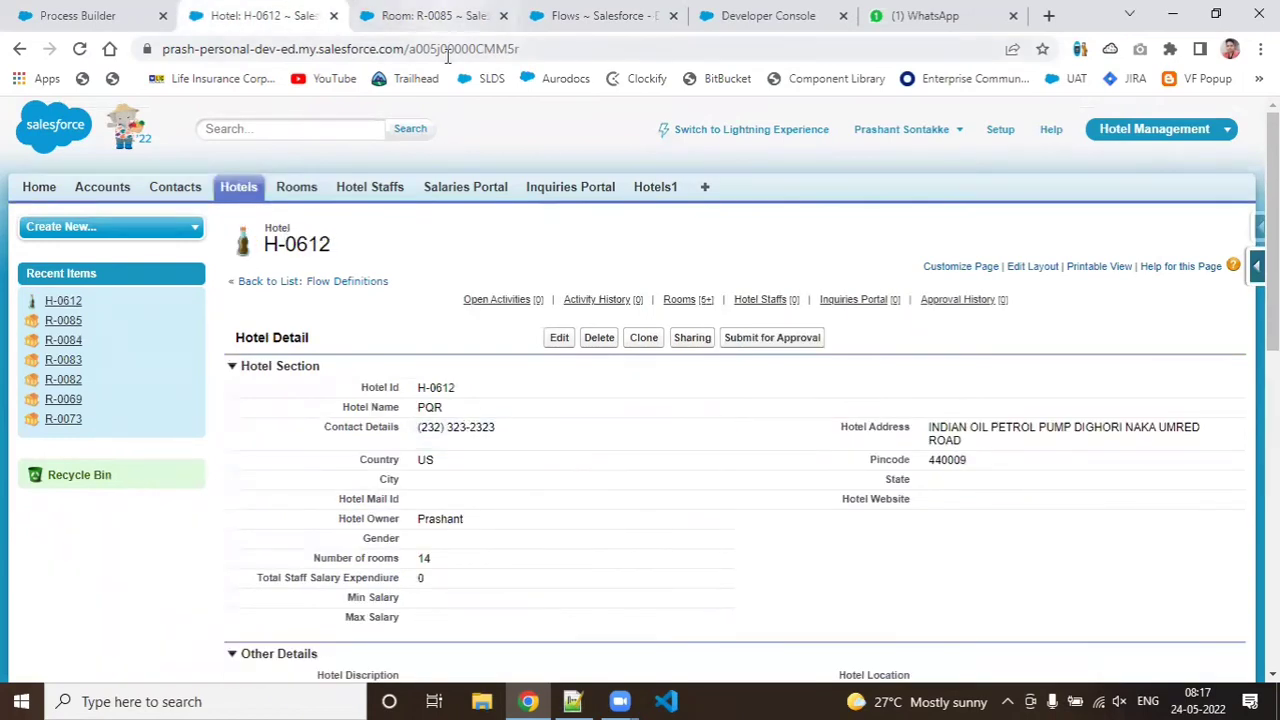
double_click(448, 52)
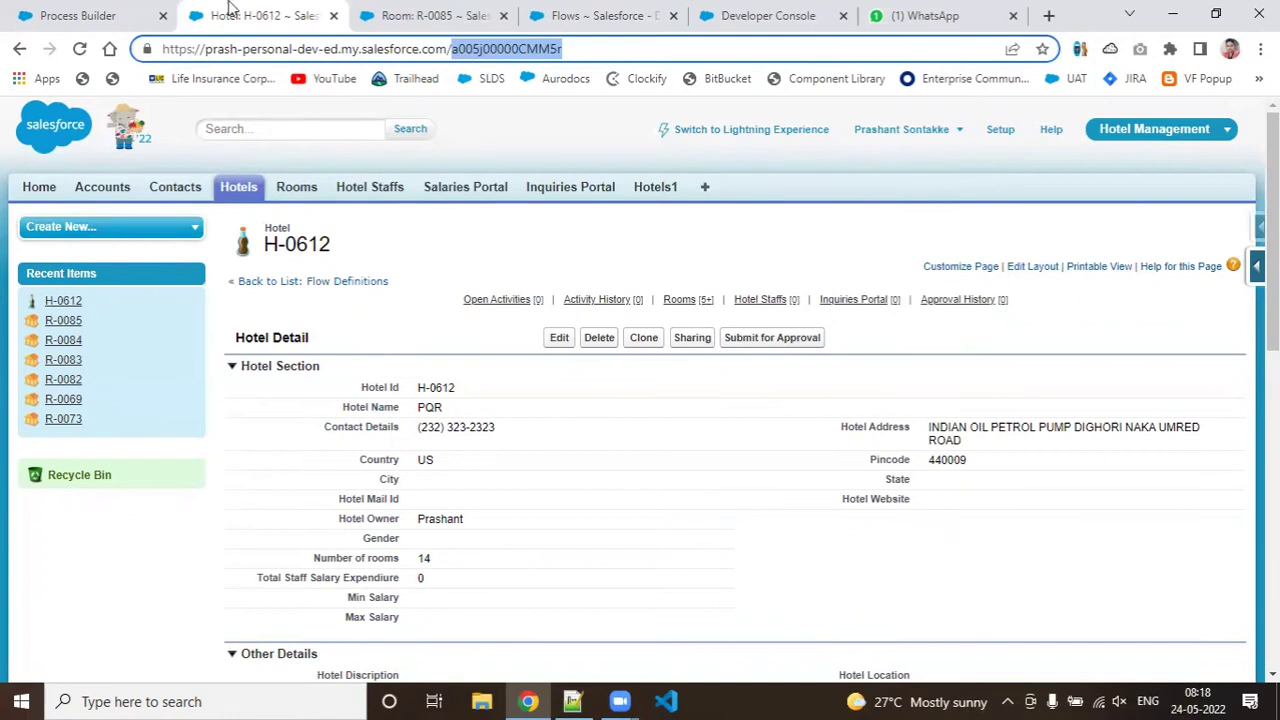
left_click(80, 15)
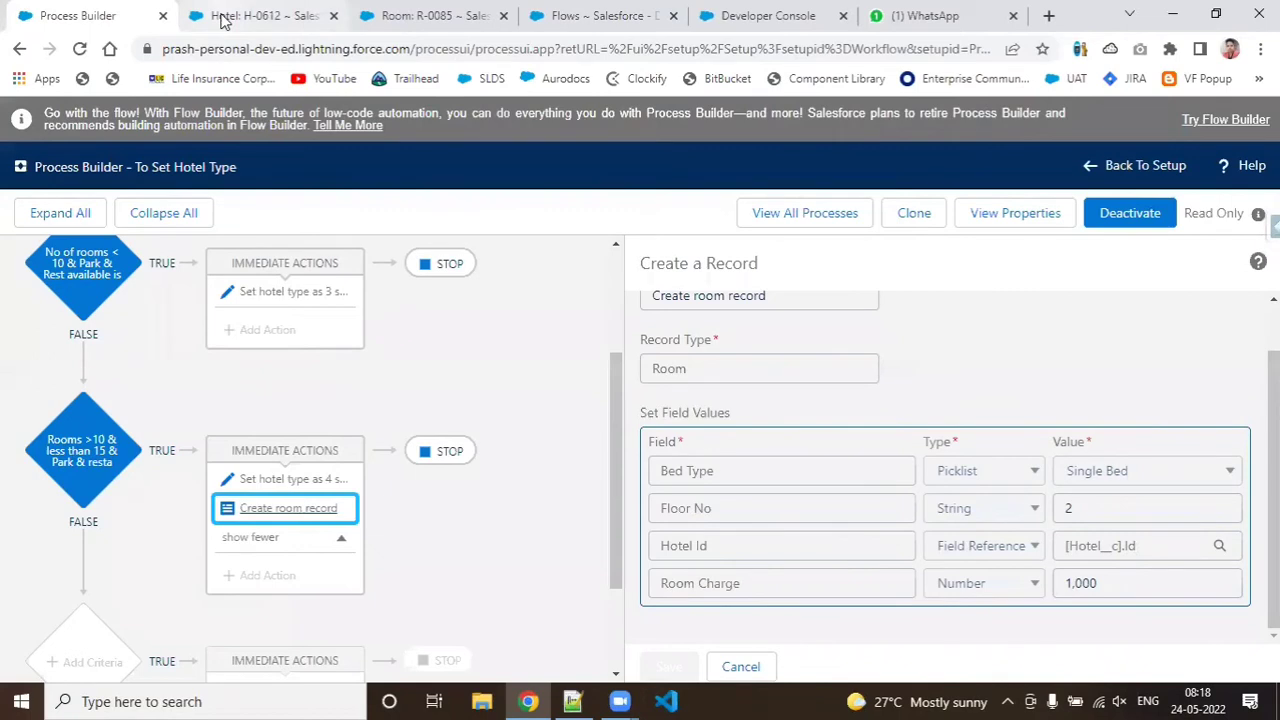
Step: Save hotel H-0612 again without changing any field, check its number of rooms and hotel type, and return to the process
left_click(275, 15)
scroll(700, 450, "down", 3)
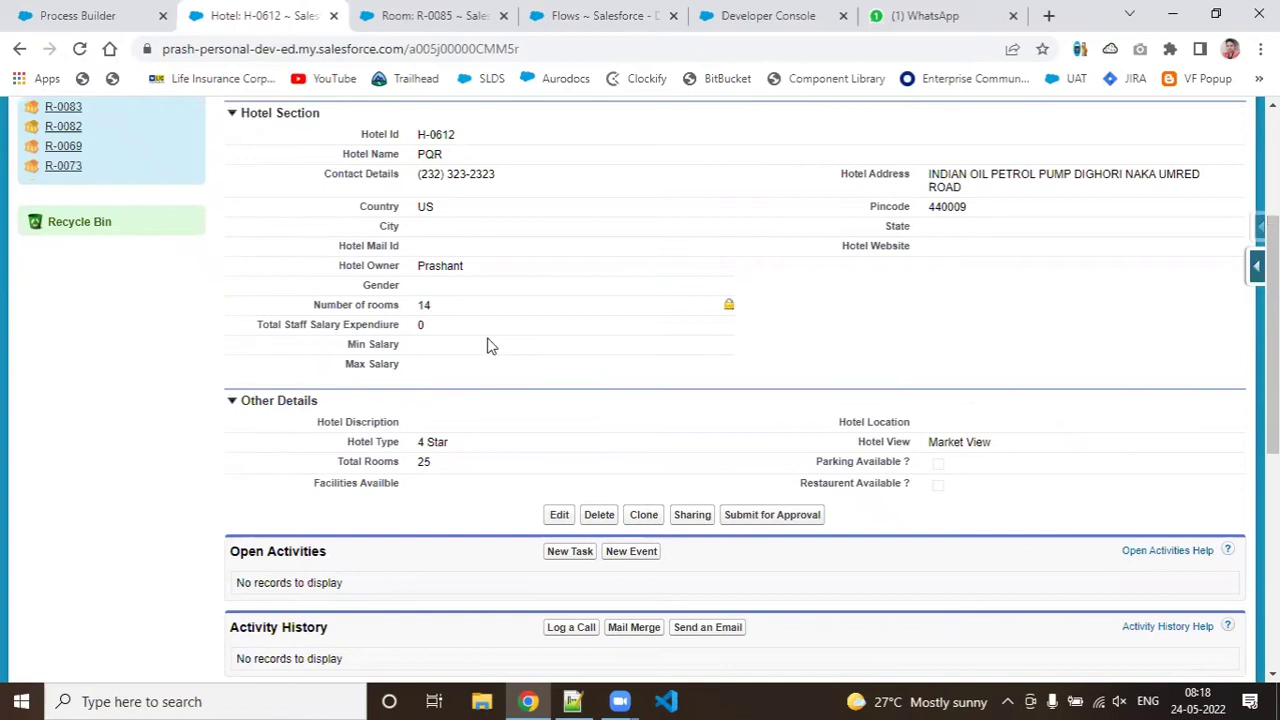
left_click(562, 518)
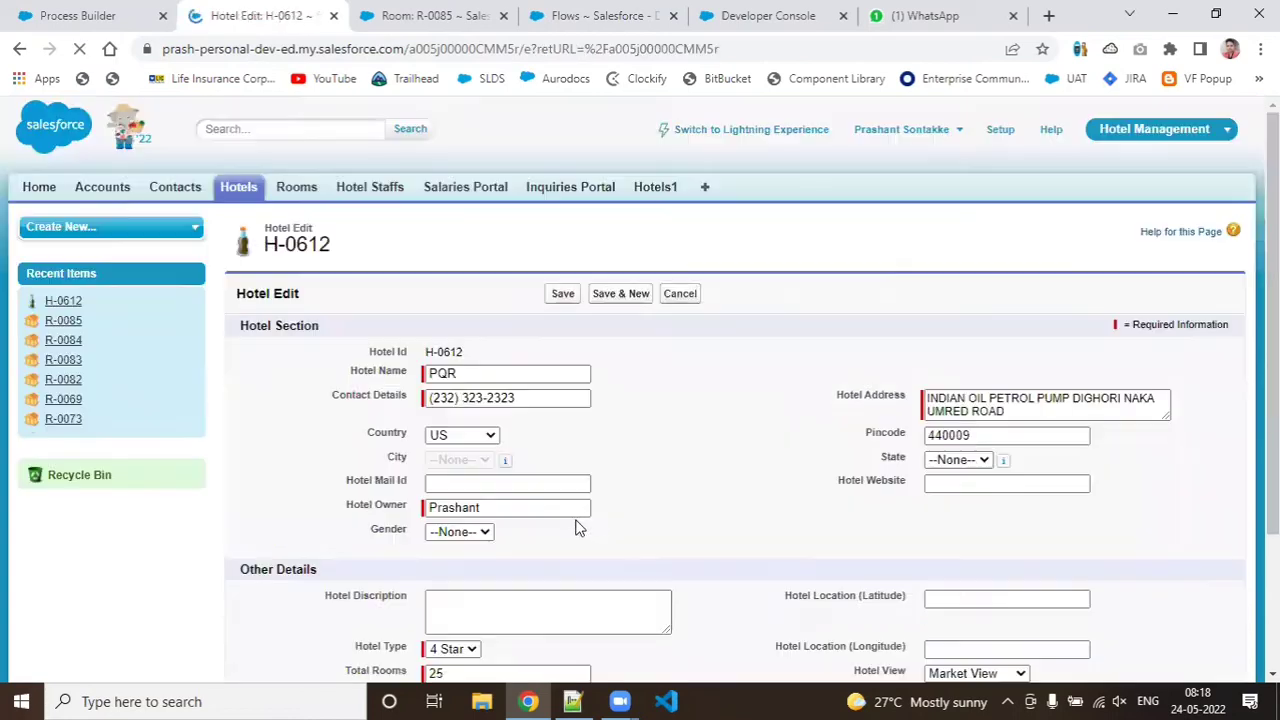
left_click(549, 292)
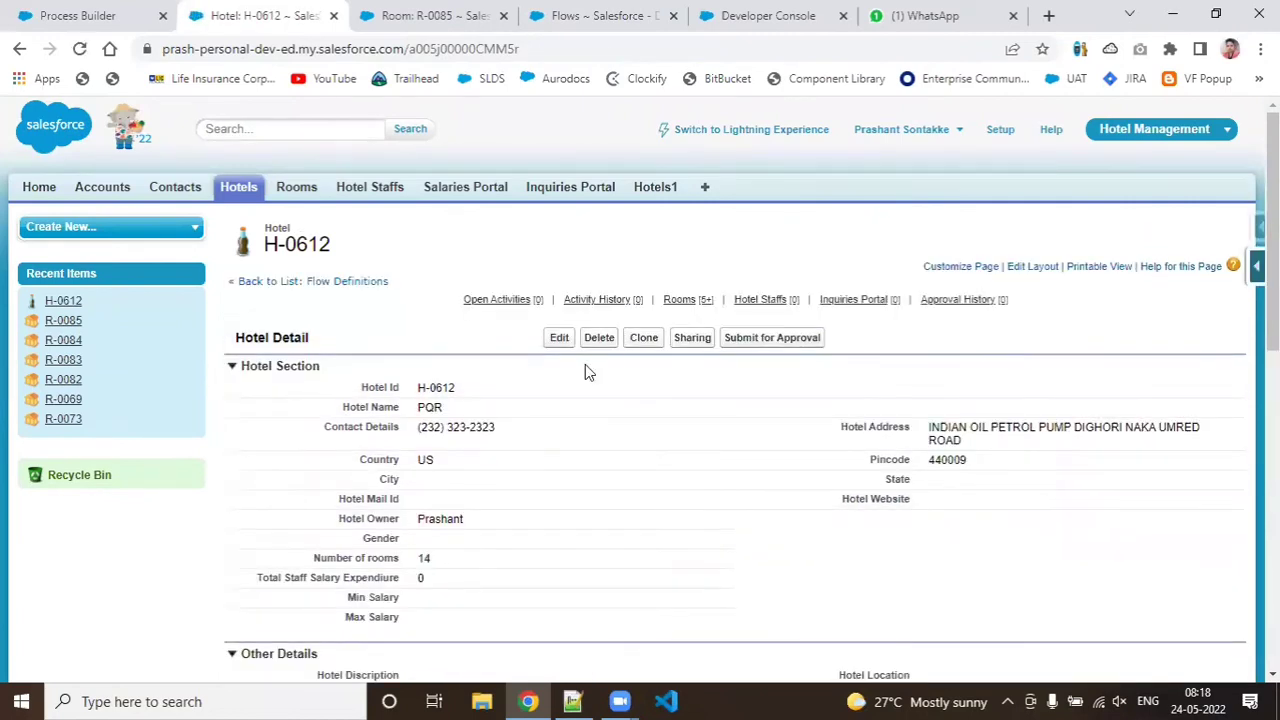
left_click_drag(1275, 258, 1275, 371)
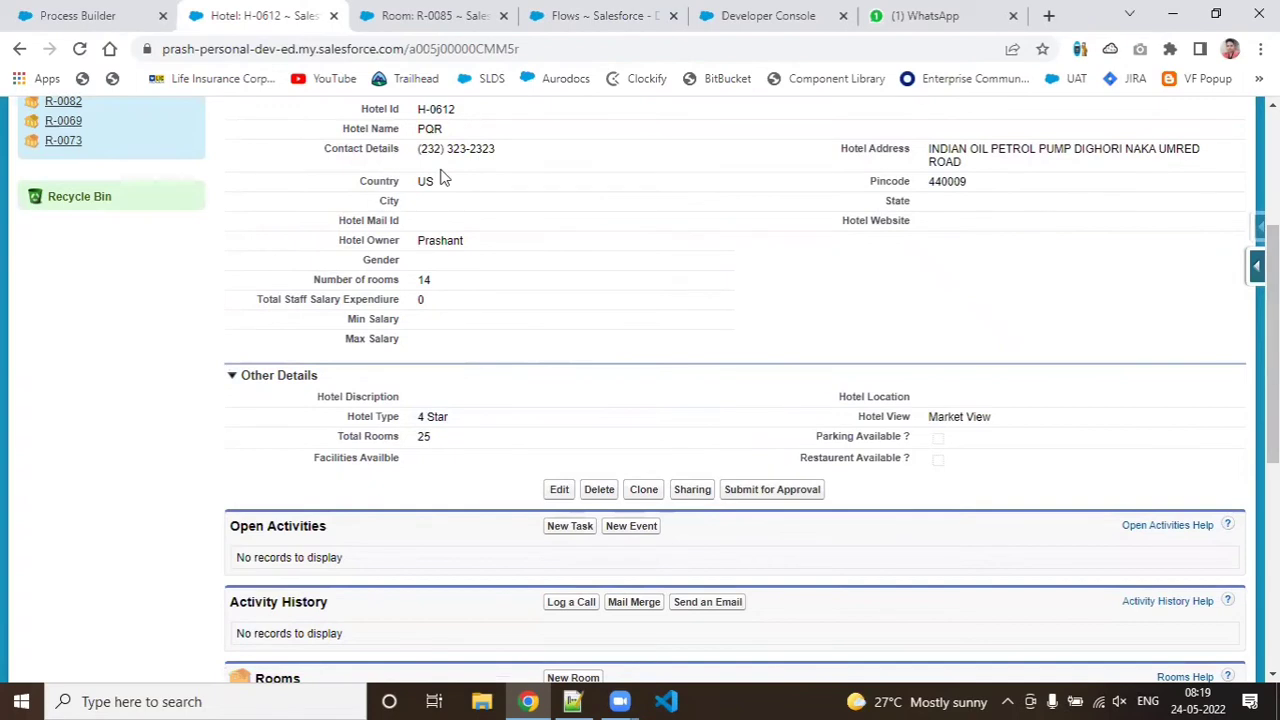
left_click(15, 8)
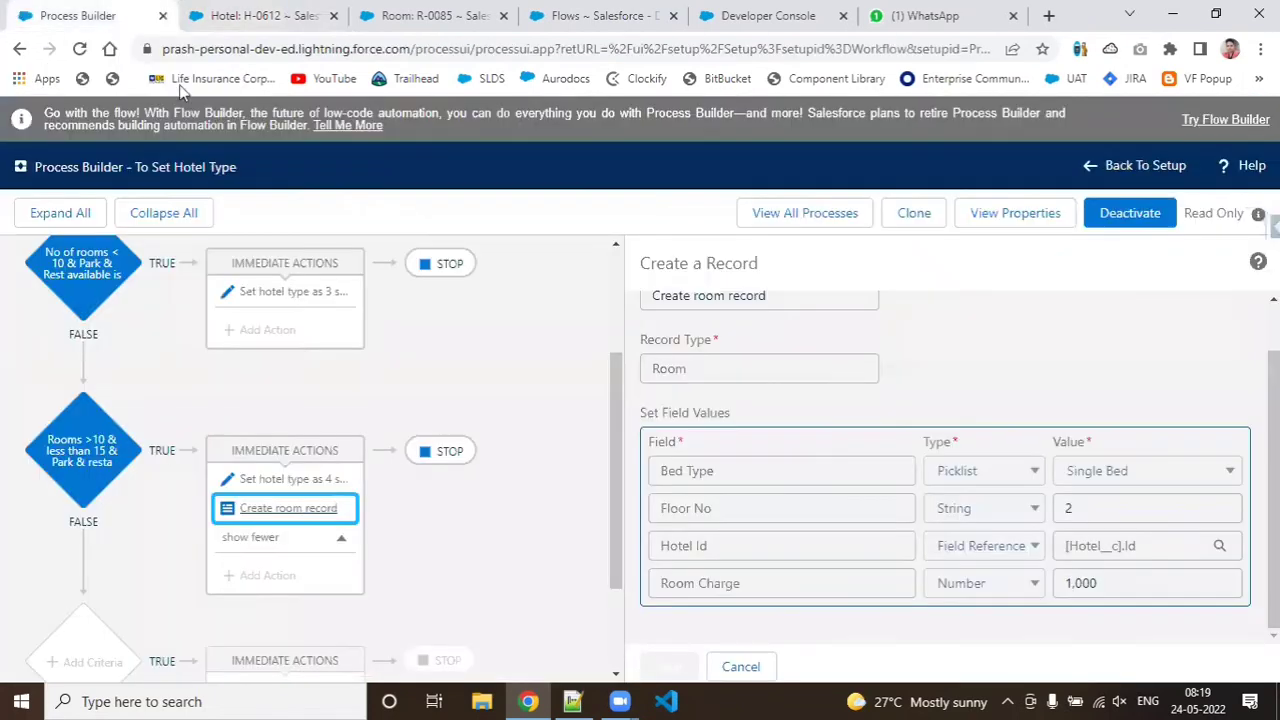
Step: Clone the process as a version of the current process and open the criteria for more than 10 and less than 15 rooms
left_click(894, 214)
left_click(978, 548)
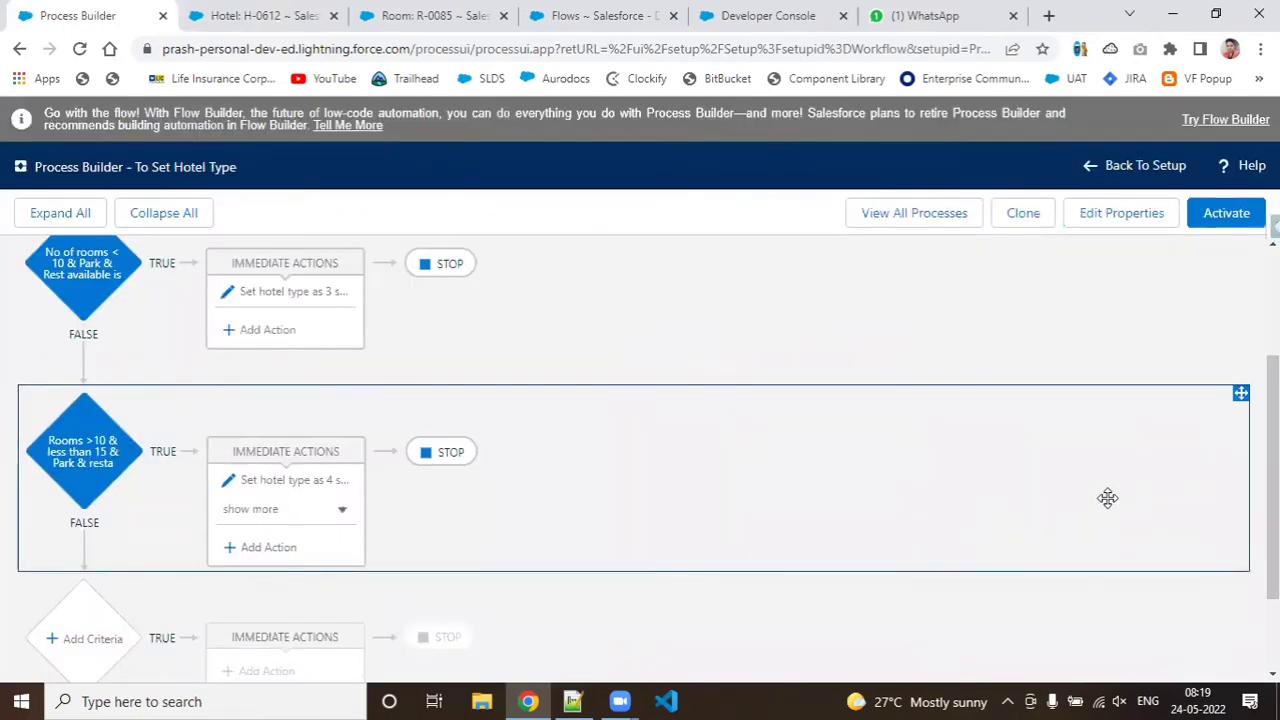
left_click(80, 448)
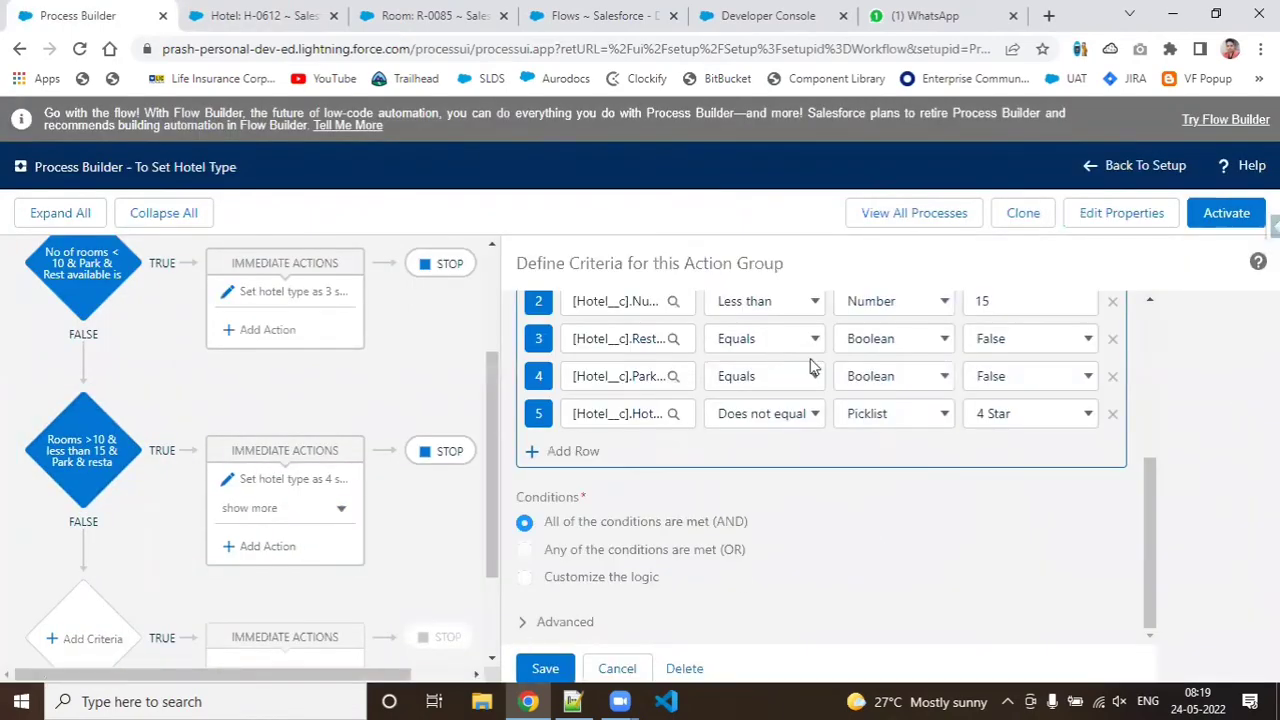
left_click_drag(1152, 497, 1152, 424)
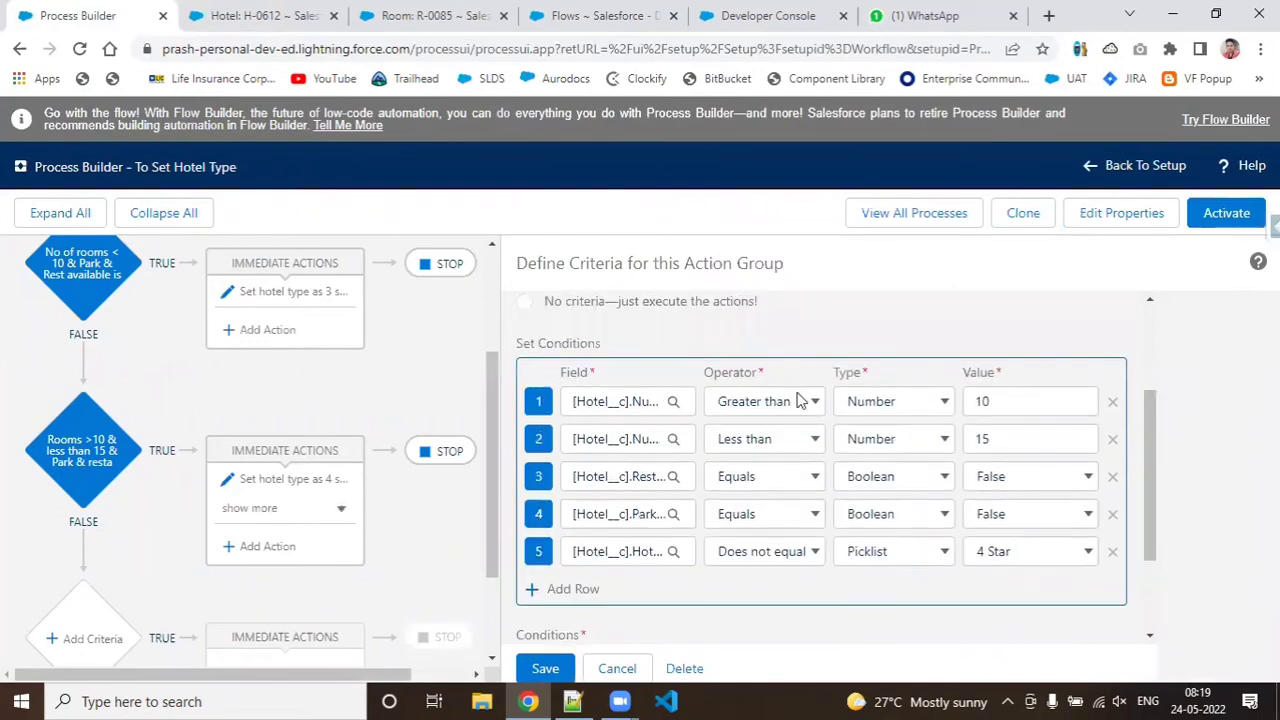
Step: Set the second number-of-rooms condition to Less than or equal 15, save the criteria and activate the process version
left_click(806, 440)
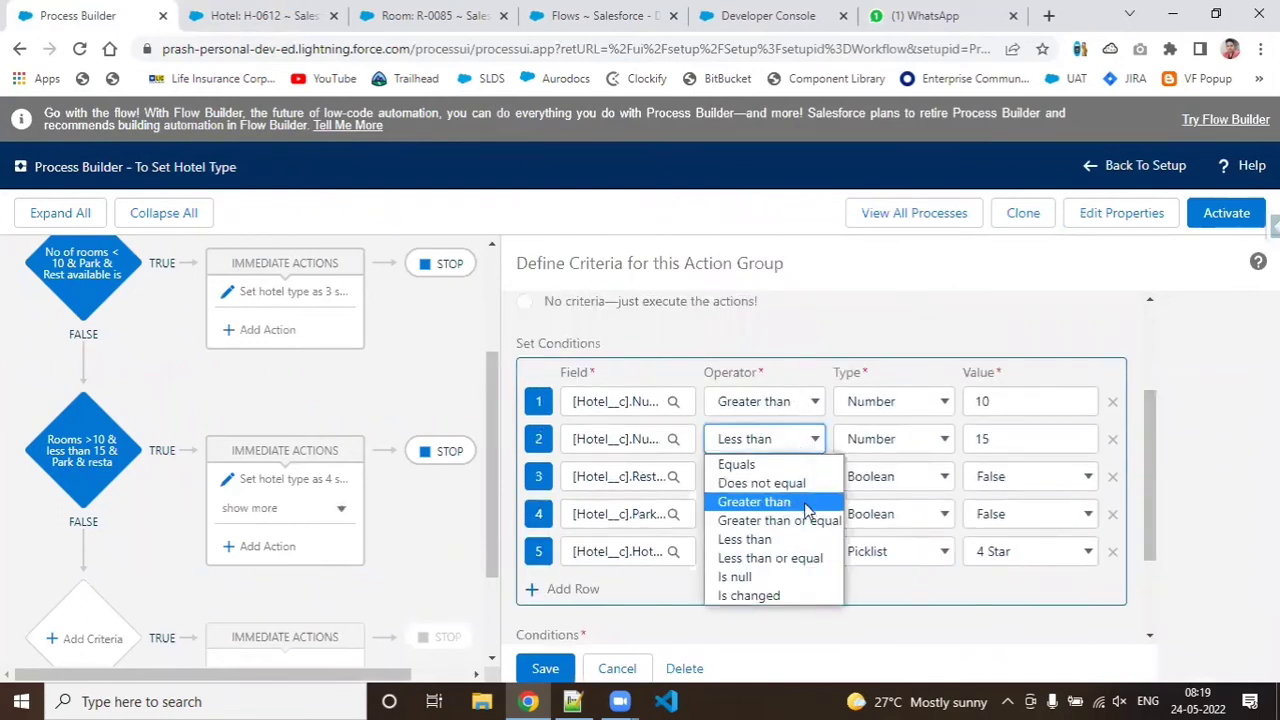
left_click(806, 558)
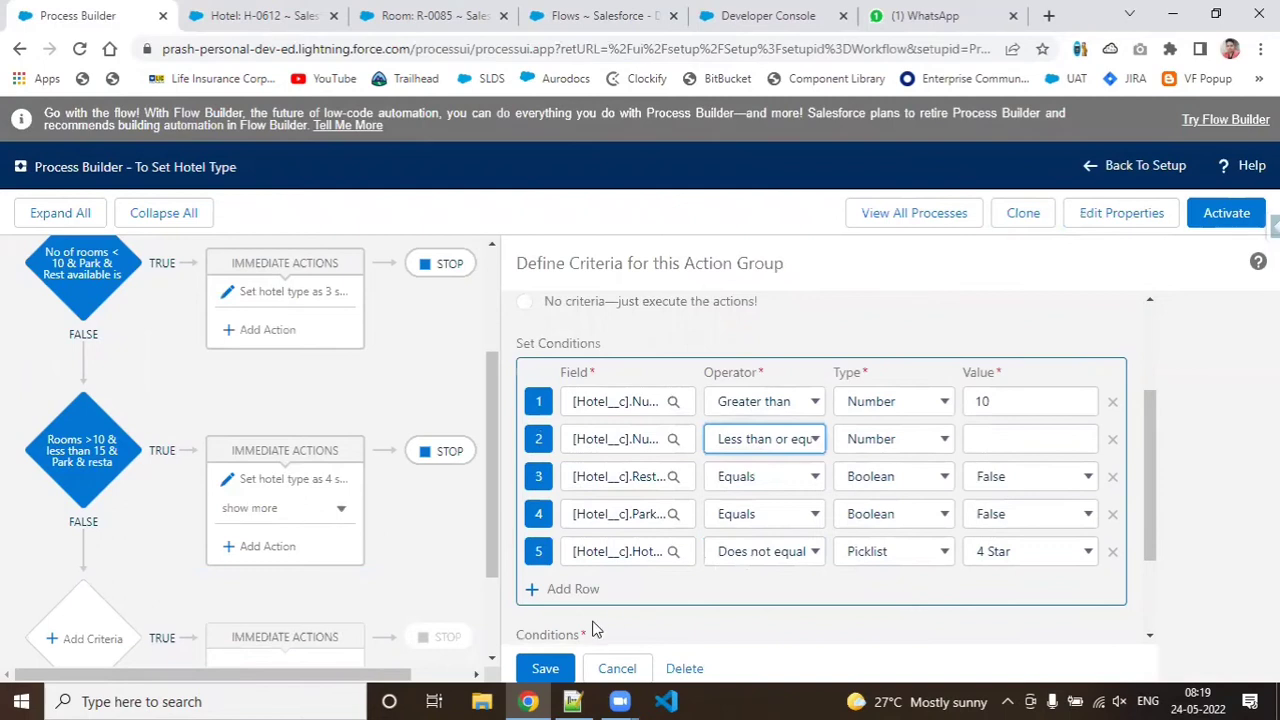
left_click(545, 668)
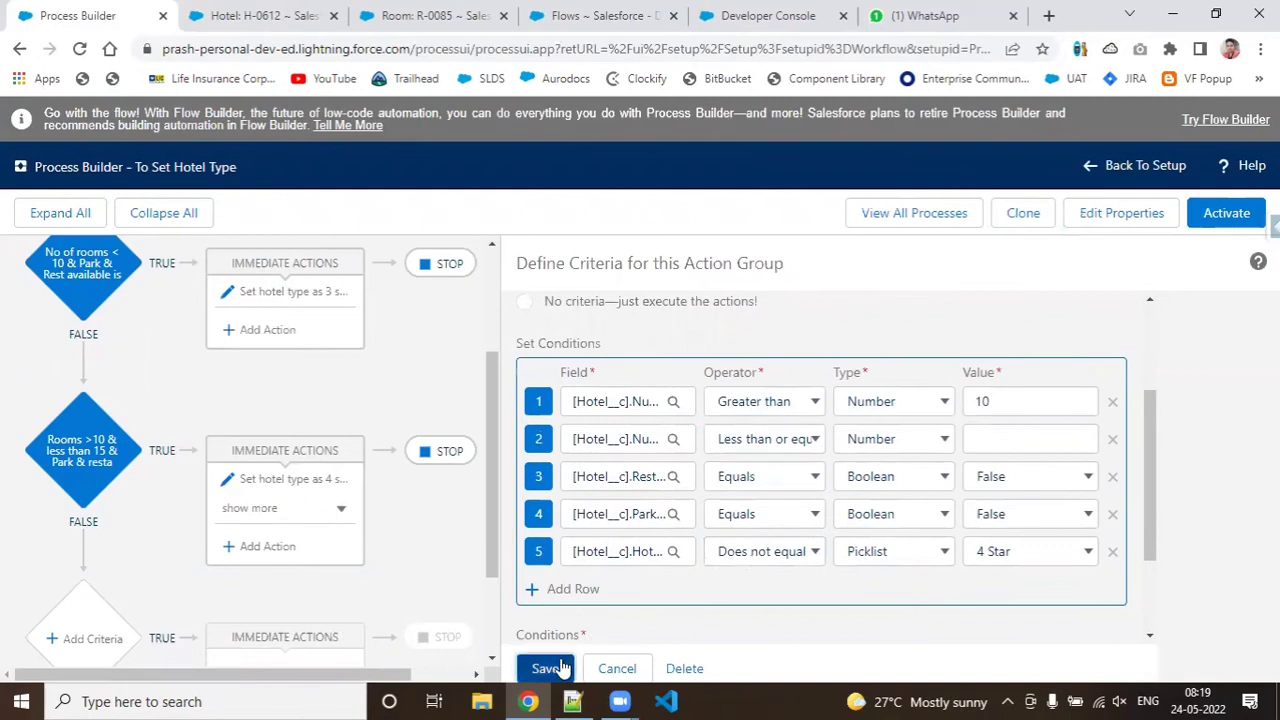
left_click(1048, 437)
type("15")
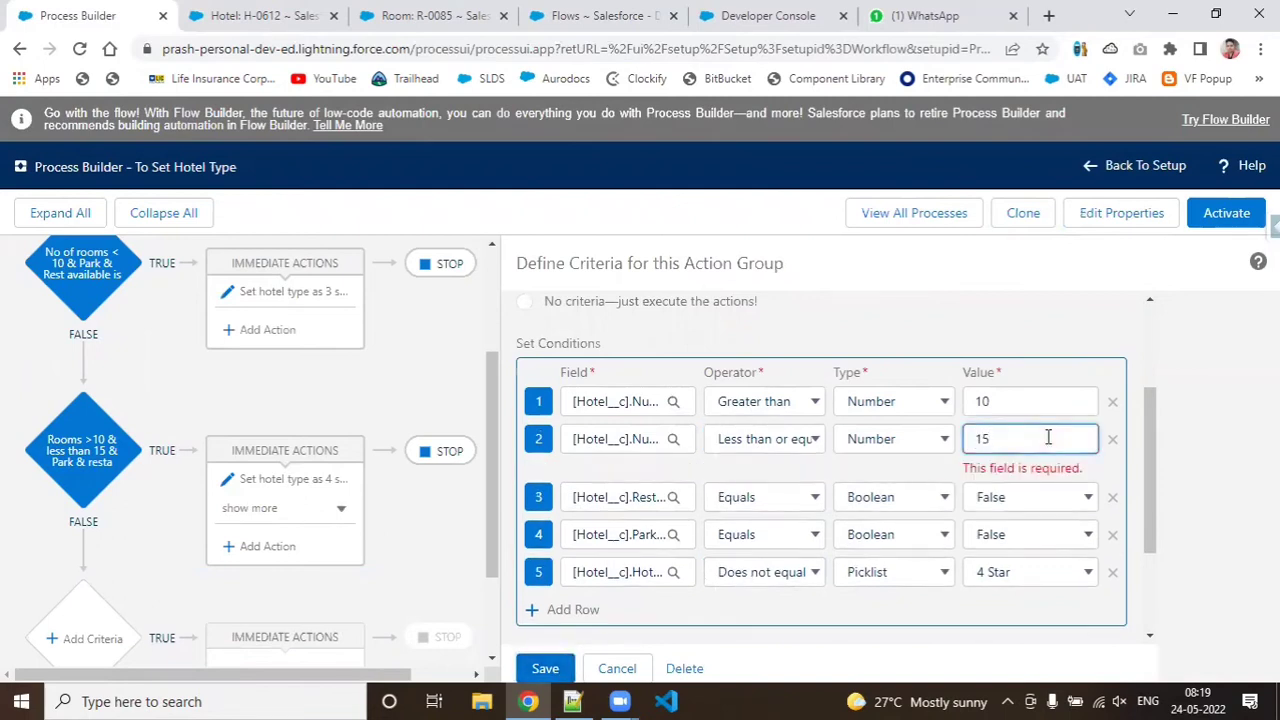
left_click(994, 669)
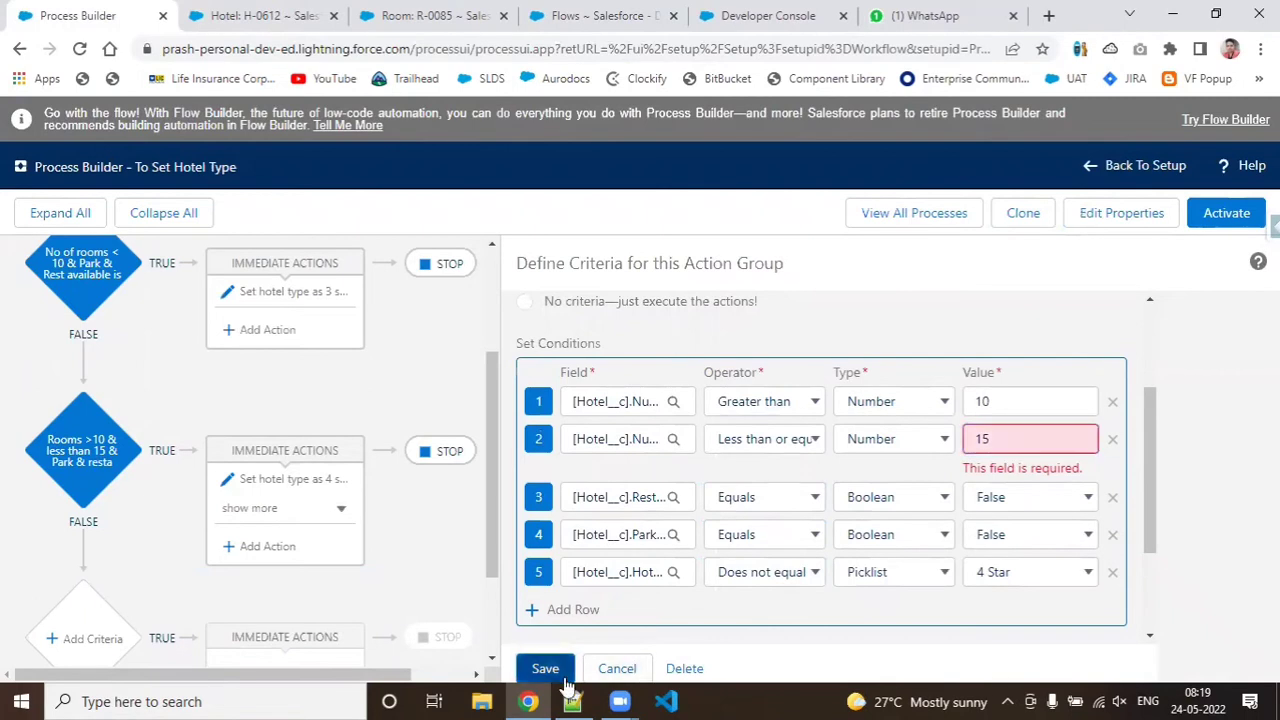
left_click(560, 675)
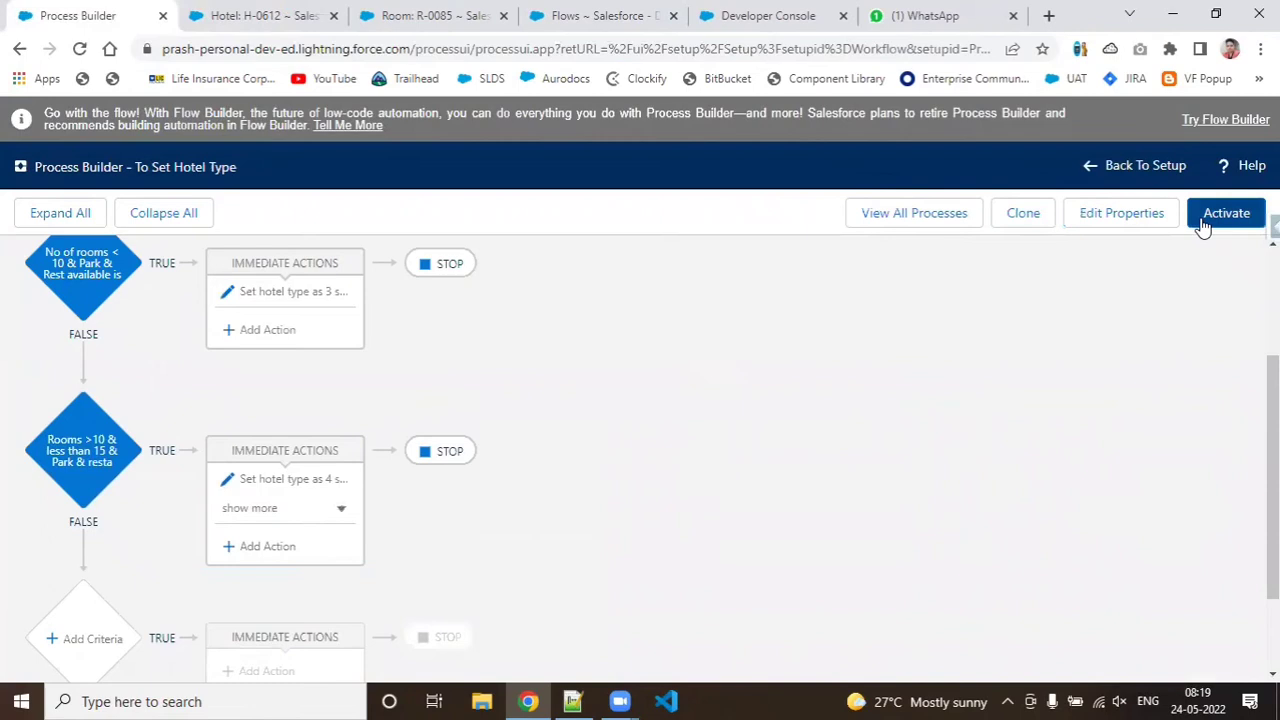
left_click(1203, 226)
left_click(897, 486)
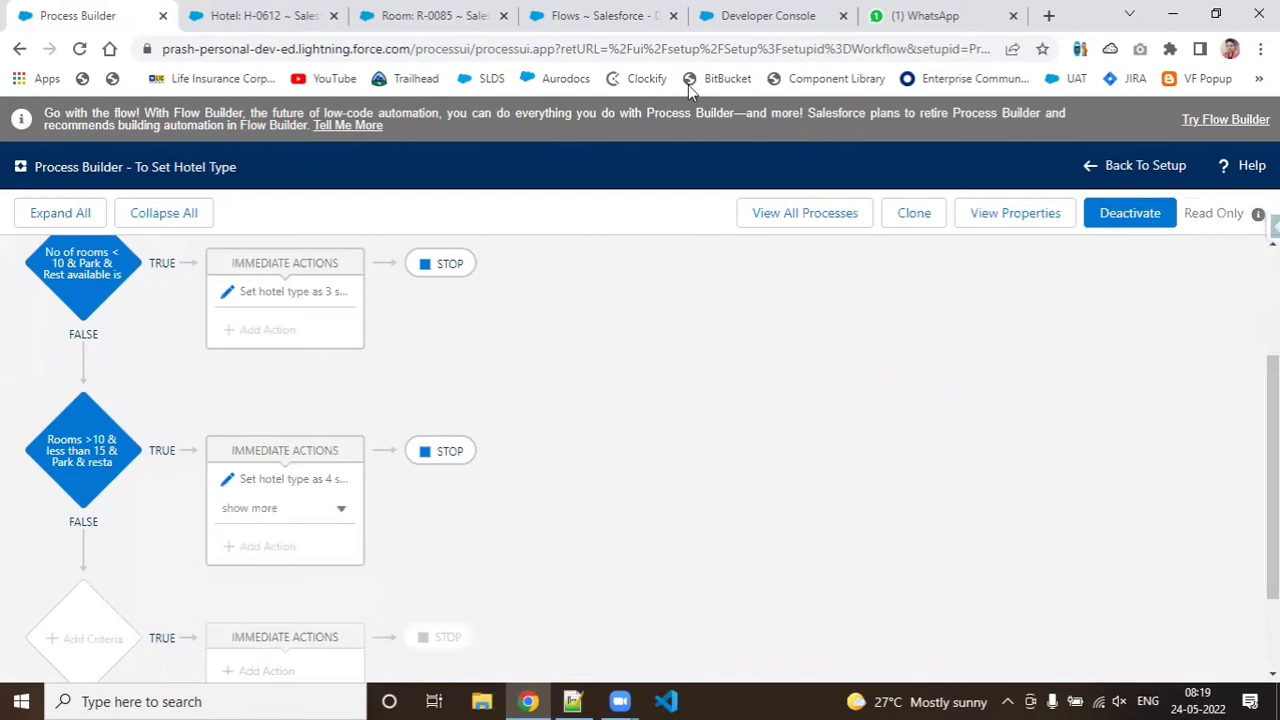
Step: Set the Hotel Type of hotel H-0612 to 7 Star and save the record
left_click(214, 20)
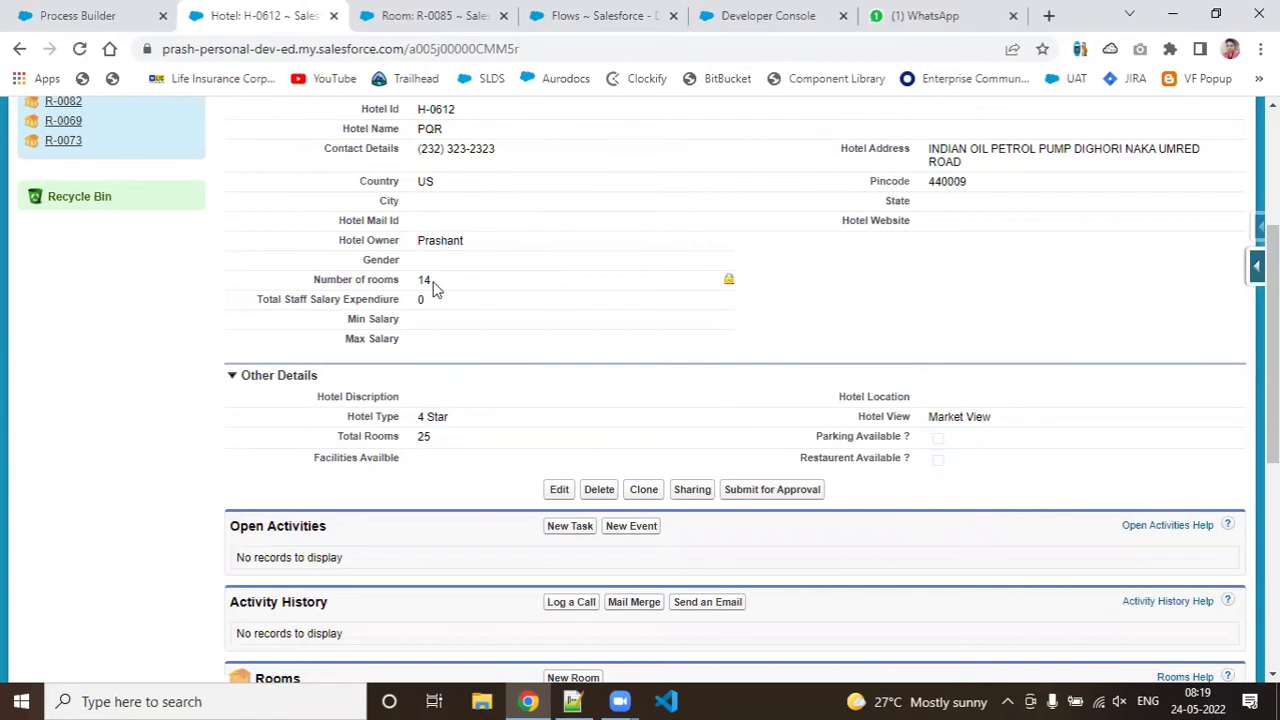
double_click(441, 416)
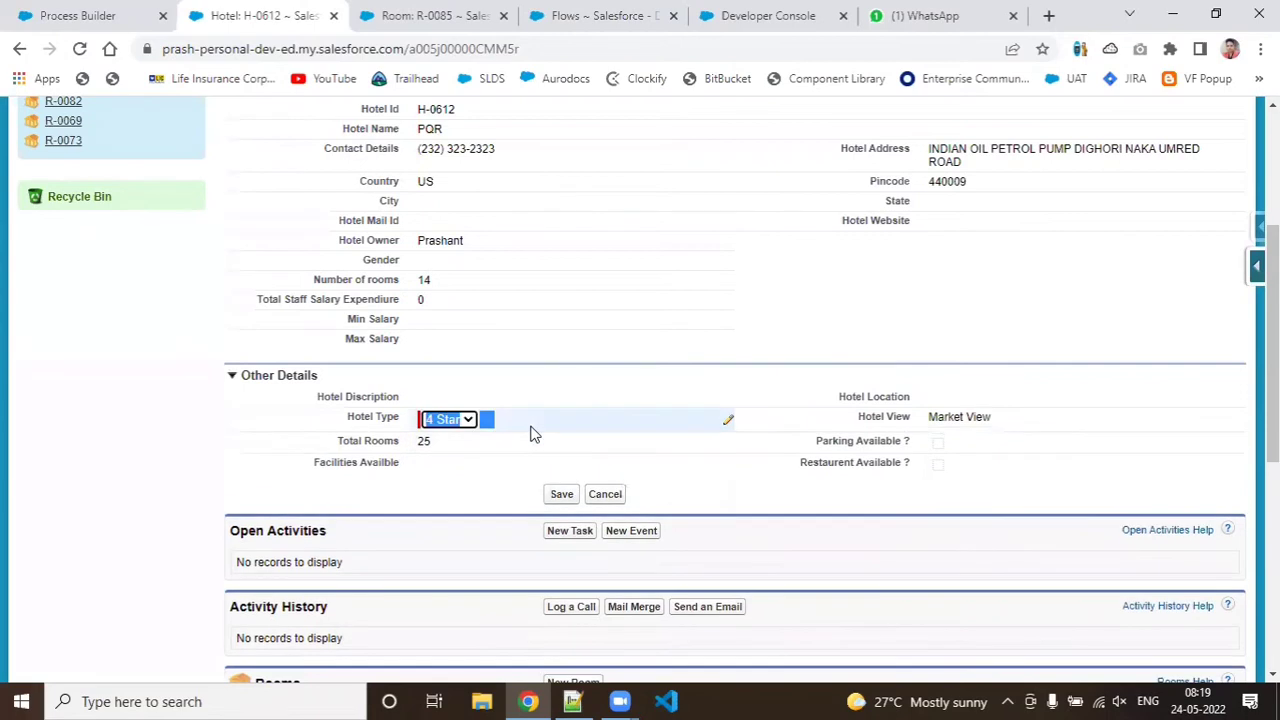
left_click(467, 421)
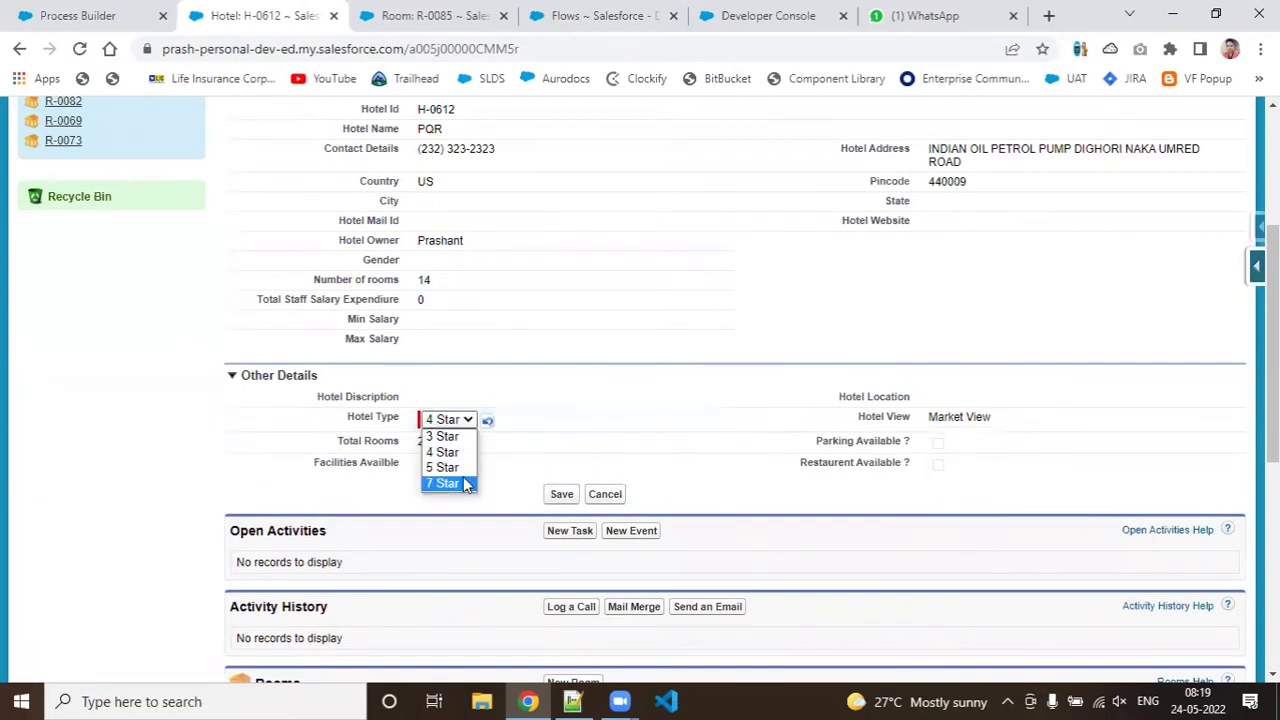
left_click(445, 483)
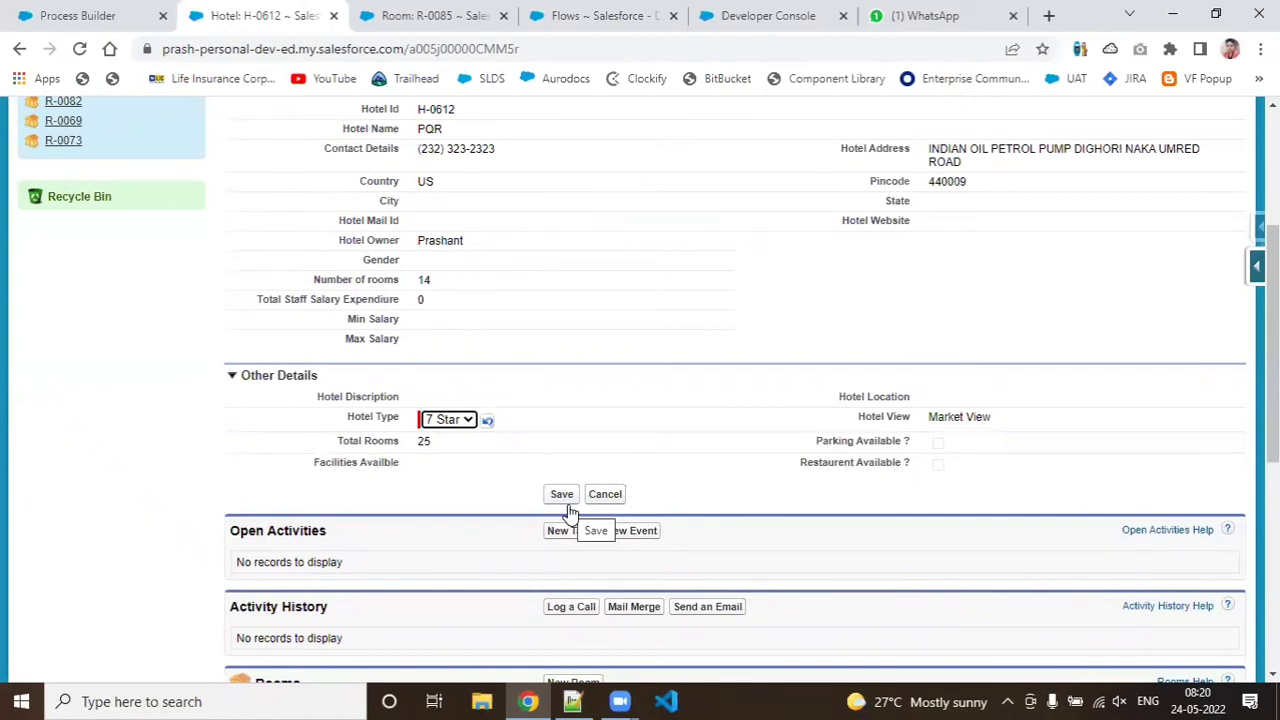
left_click(567, 503)
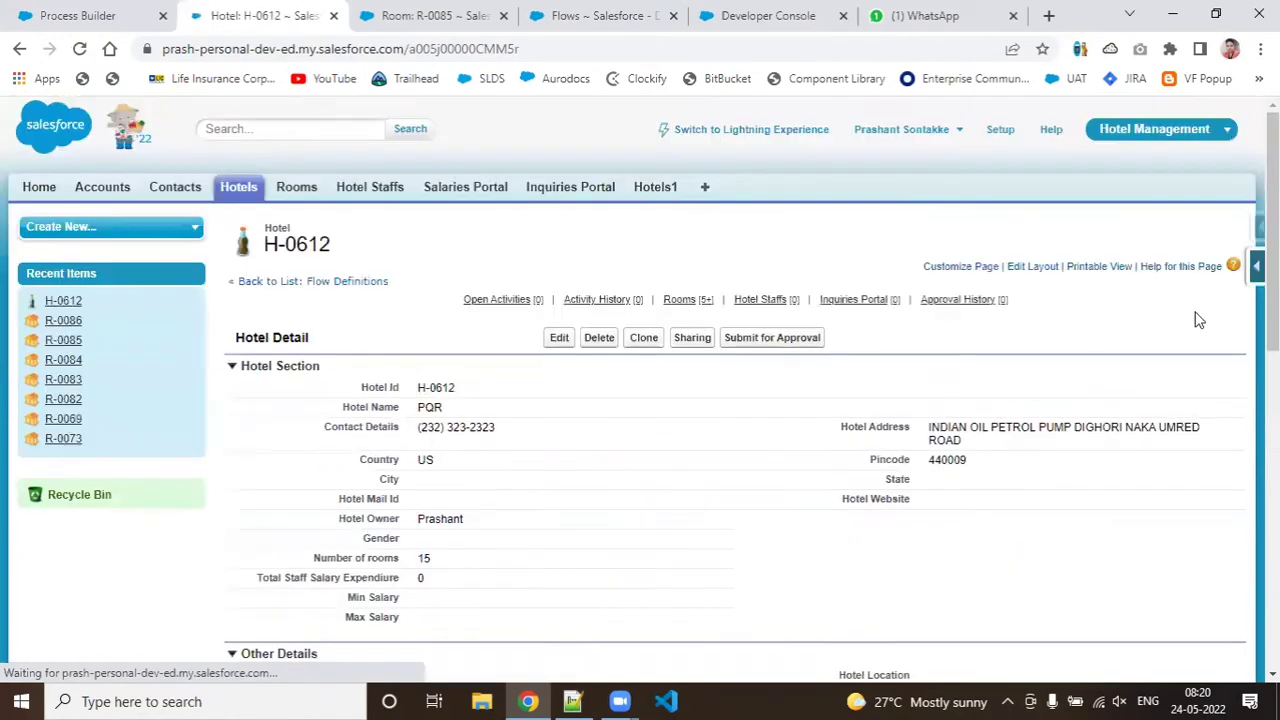
Step: Check the hotel type and number of rooms on the saved hotel H-0612, and return to the process
scroll(497, 446, "down", 3)
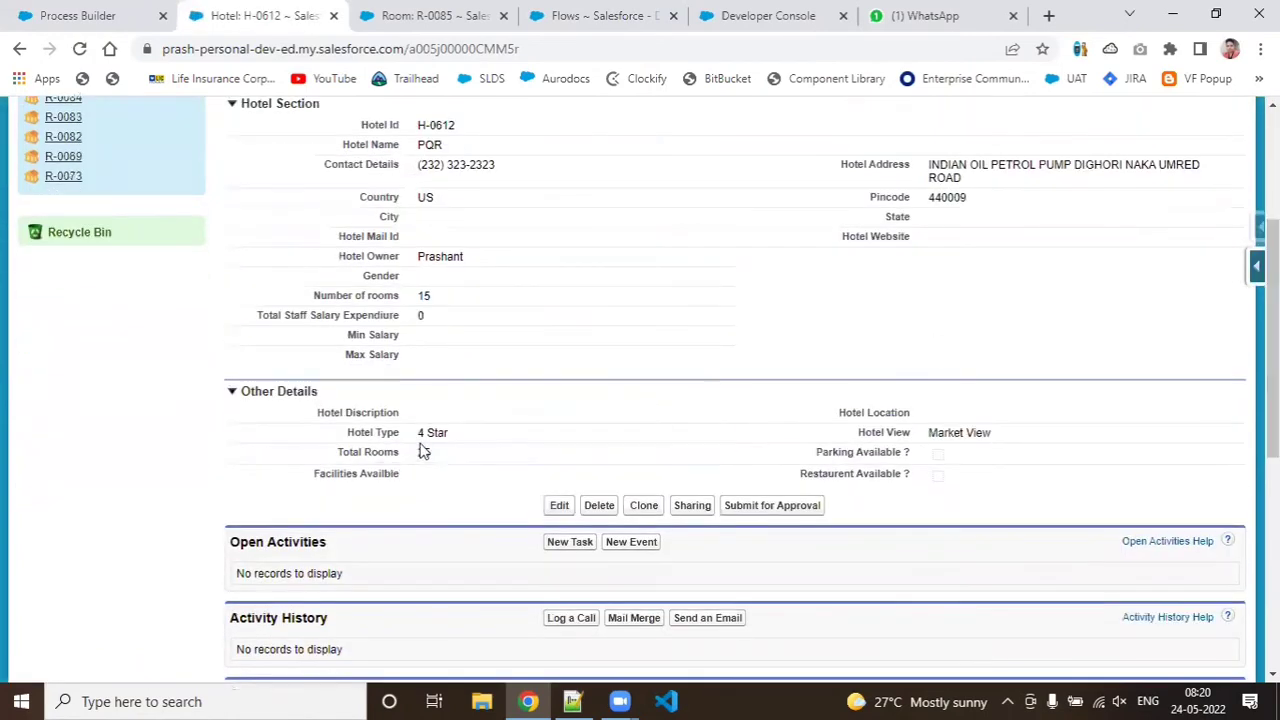
left_click_drag(420, 436, 447, 436)
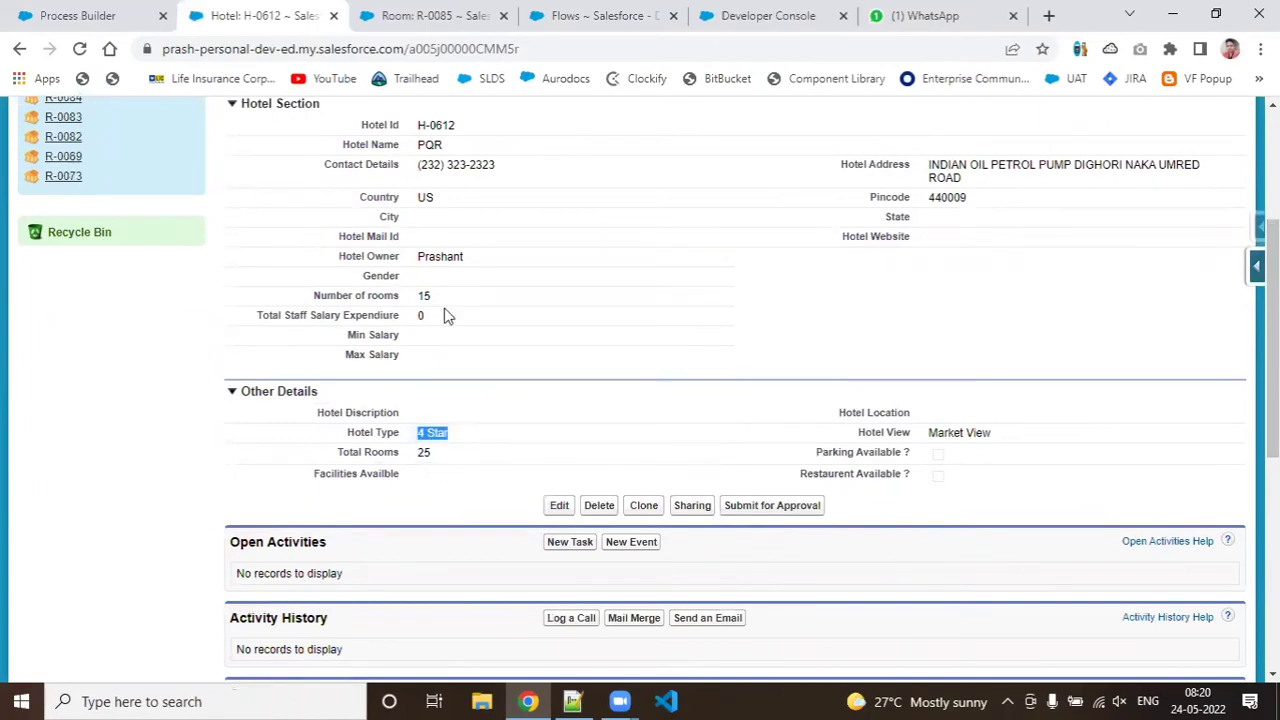
left_click_drag(440, 302, 418, 300)
left_click(45, 15)
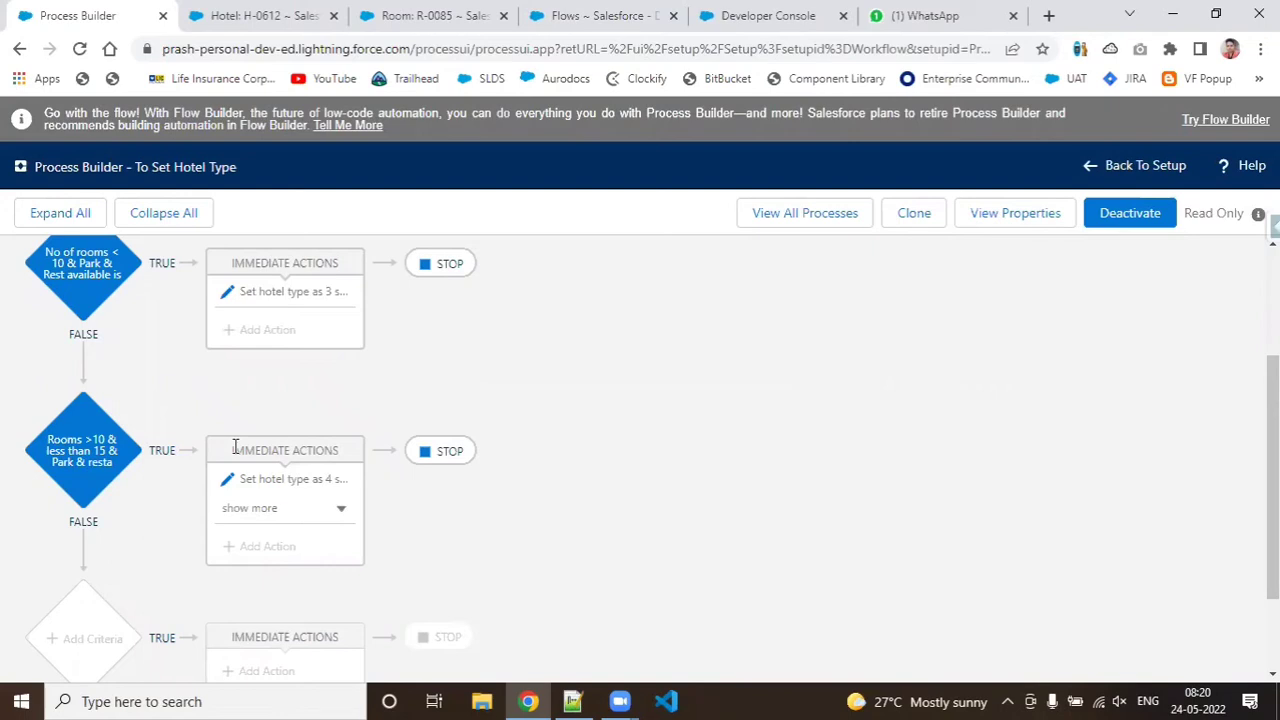
Step: Clone the process as another version and add an Email Alerts action named Welcome Mail to the criteria for 10 to 15 rooms
left_click(918, 220)
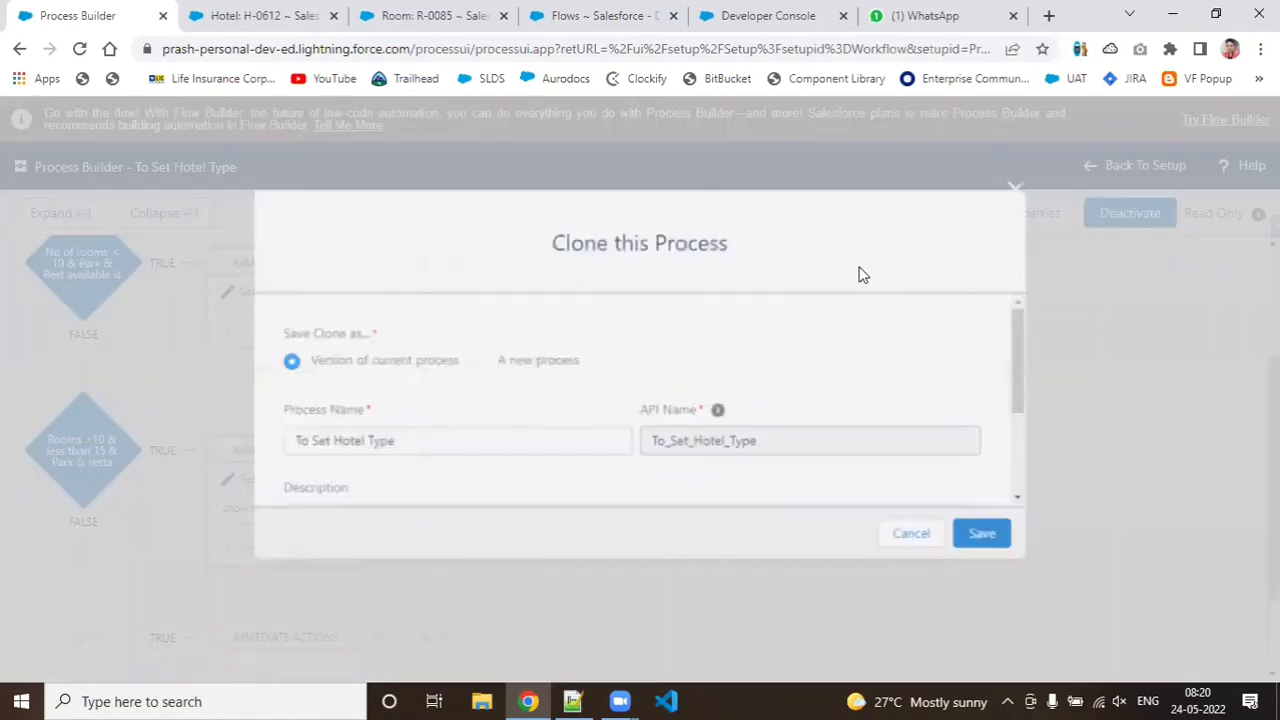
left_click(1003, 540)
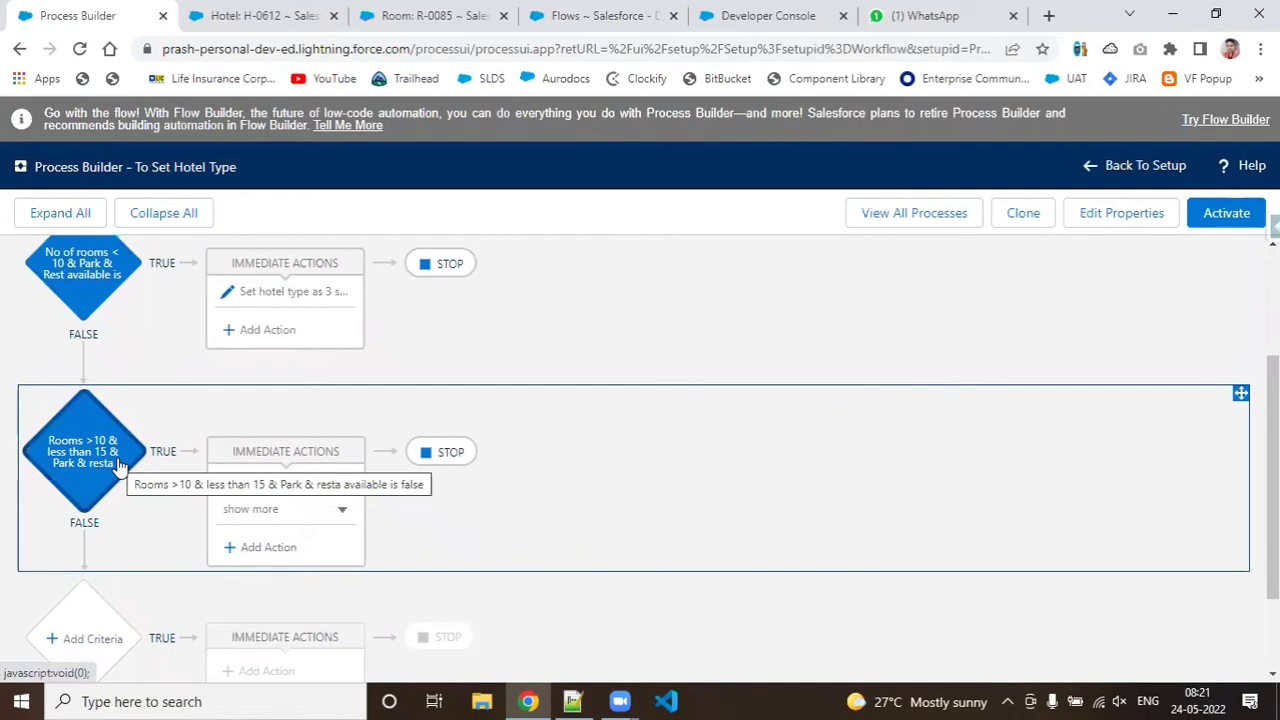
scroll(1272, 470, "down", 1)
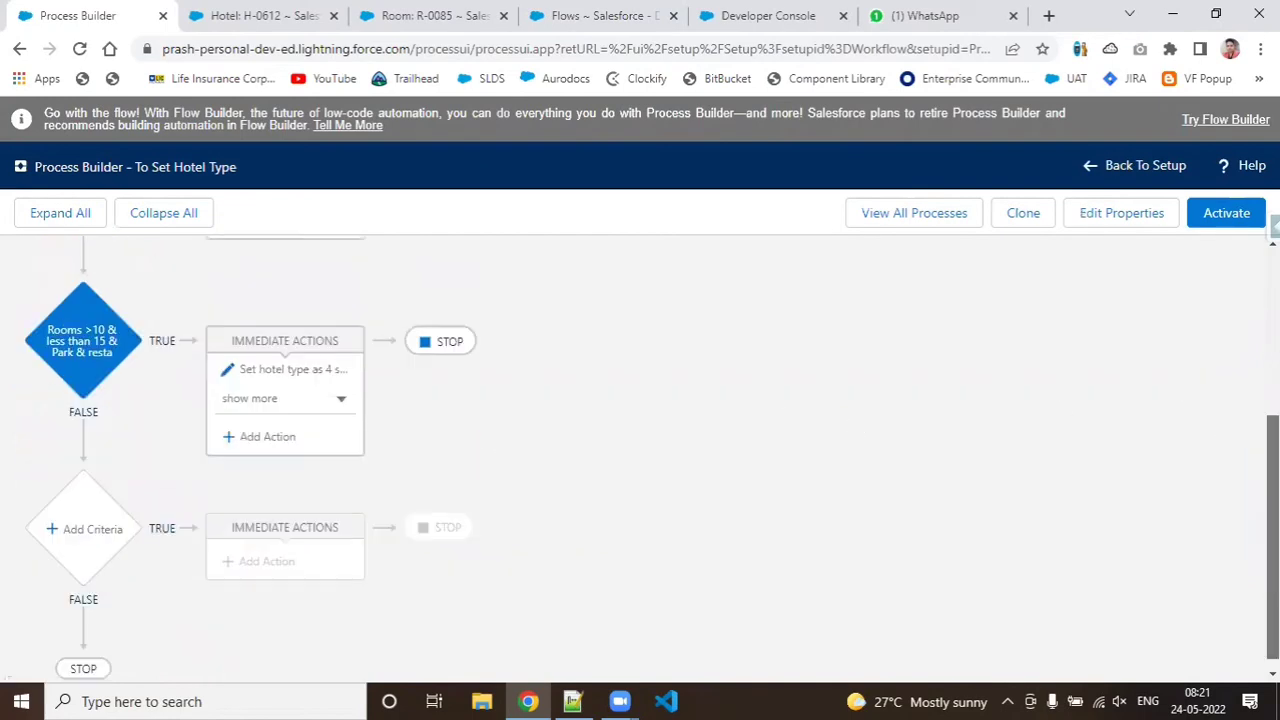
left_click(233, 436)
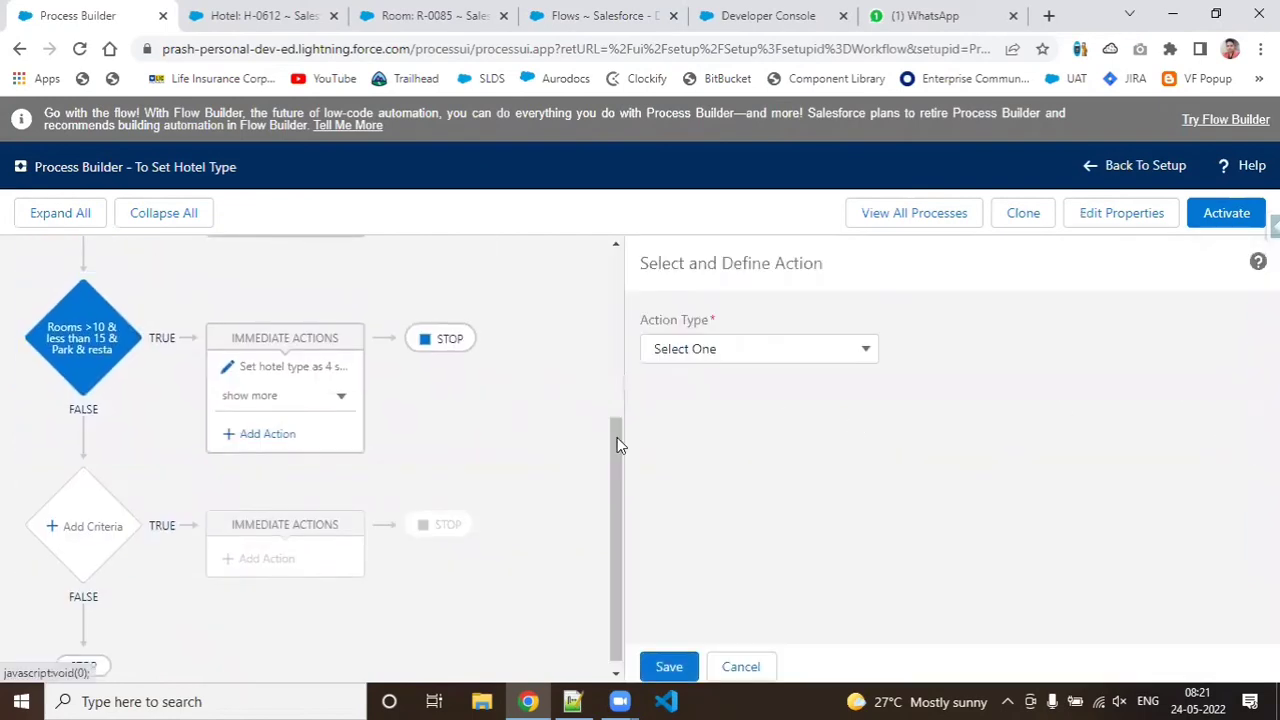
left_click(840, 358)
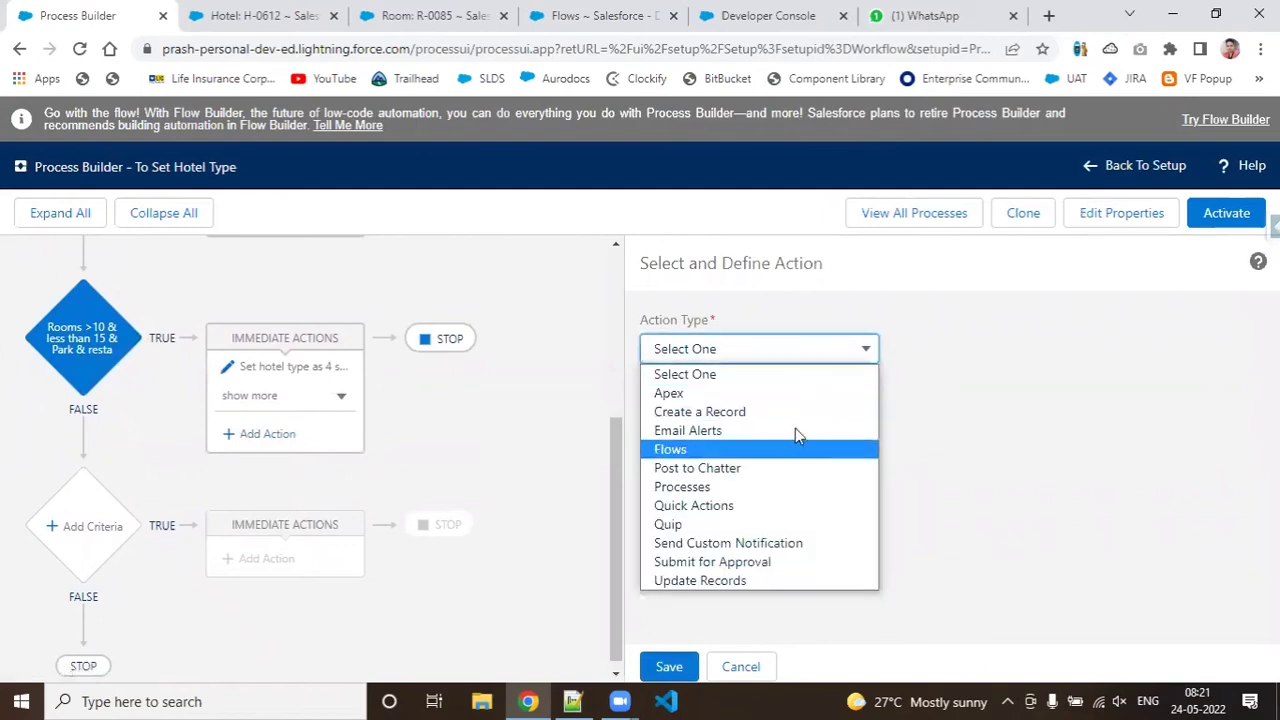
left_click(796, 431)
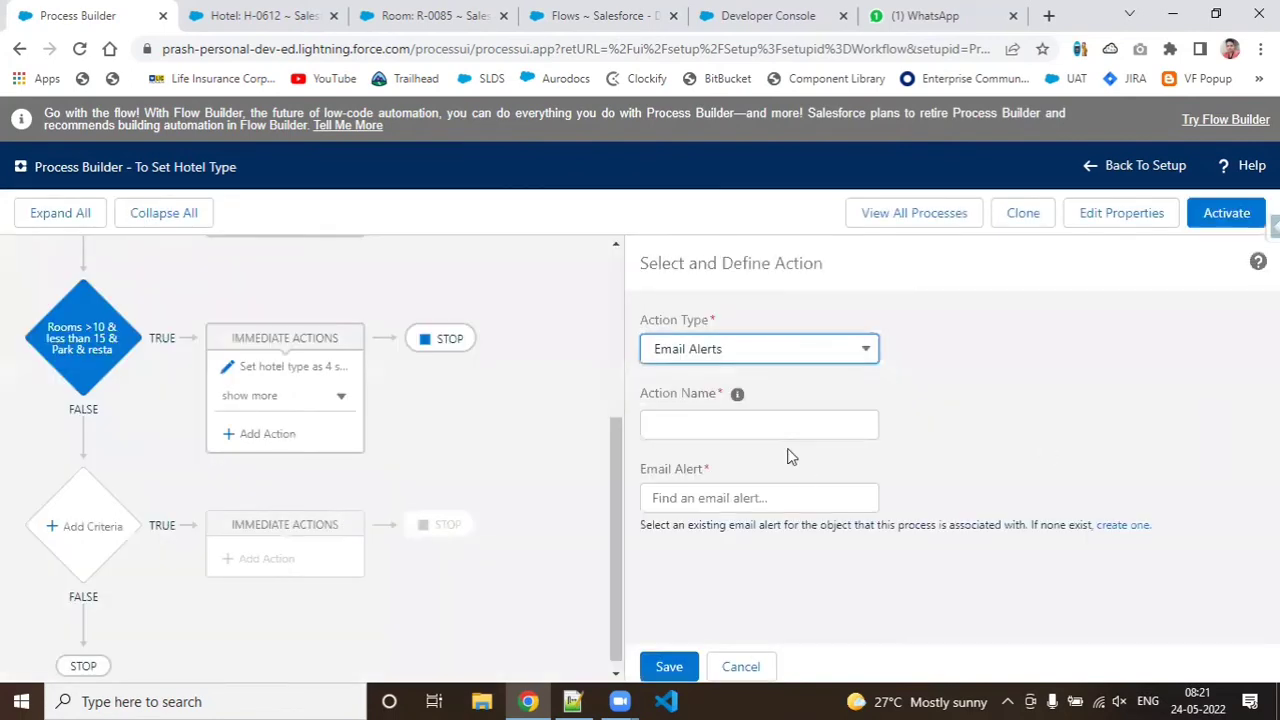
left_click(778, 434)
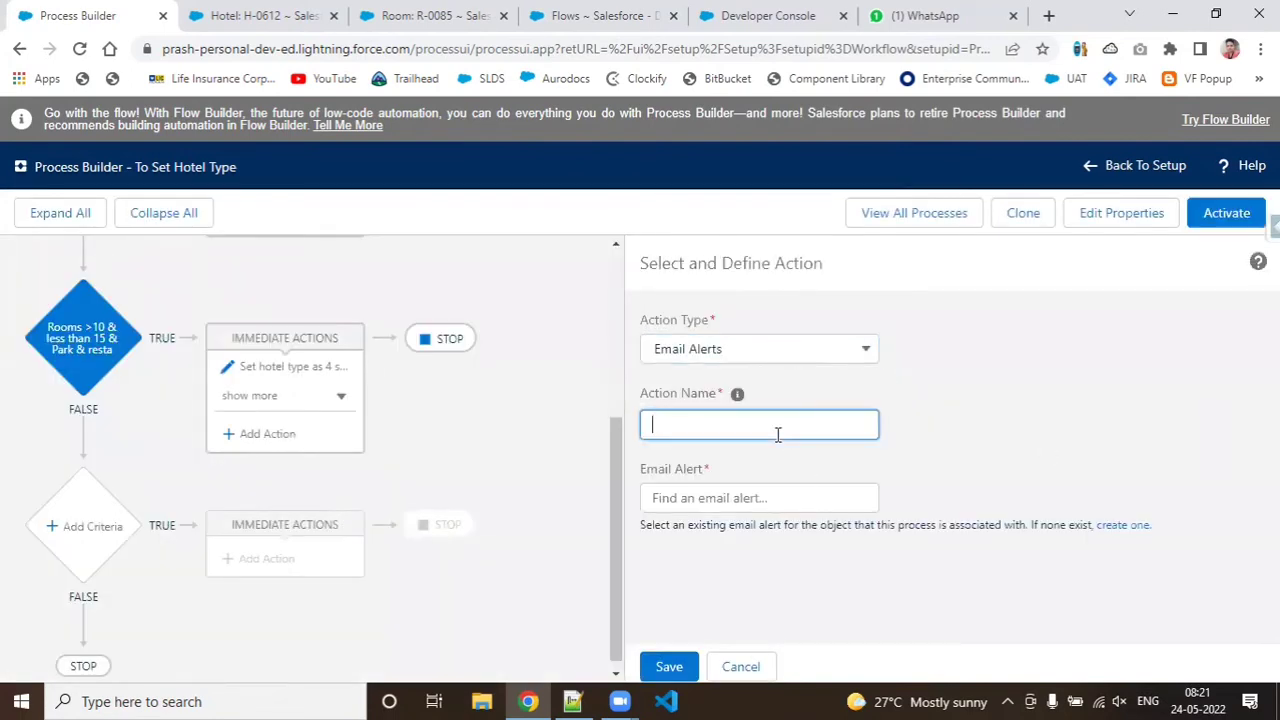
type("Welcome Mail")
Step: Search for an existing email alert with "ho" and clear the search text
left_click(853, 495)
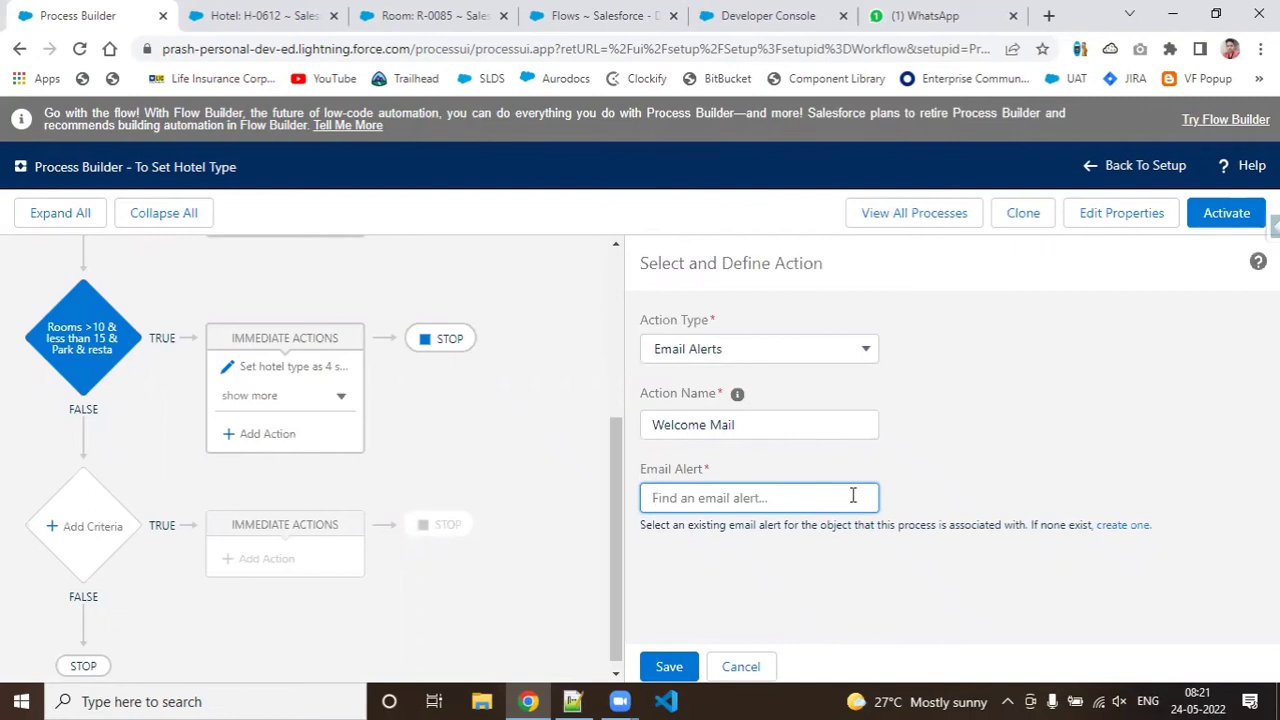
type("ho")
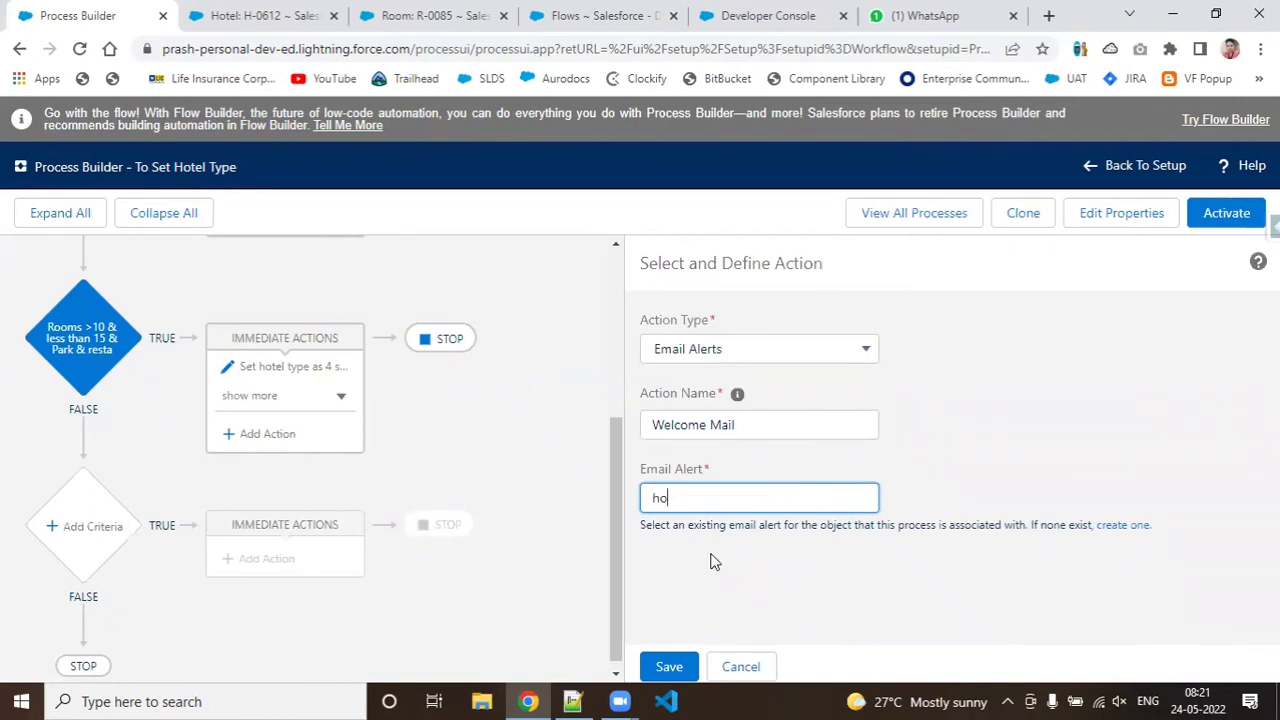
left_click(923, 580)
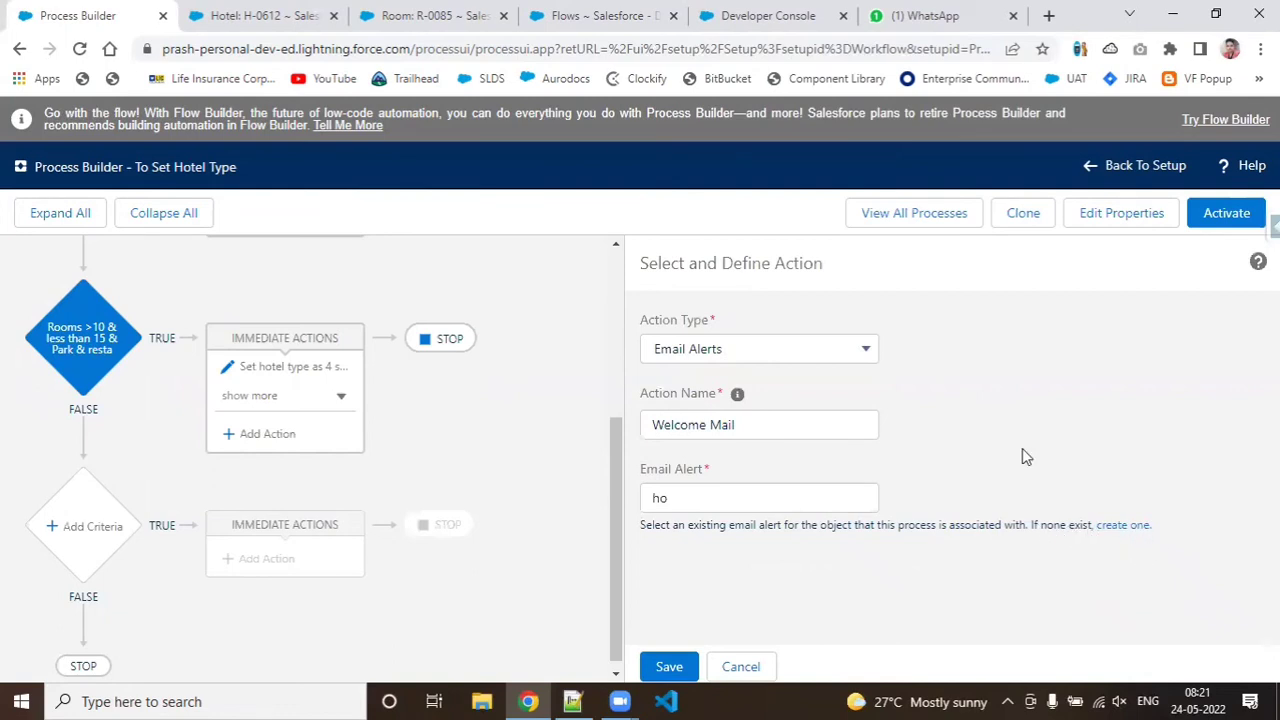
left_click(800, 500)
key("BackSpace")
key("BackSpace")
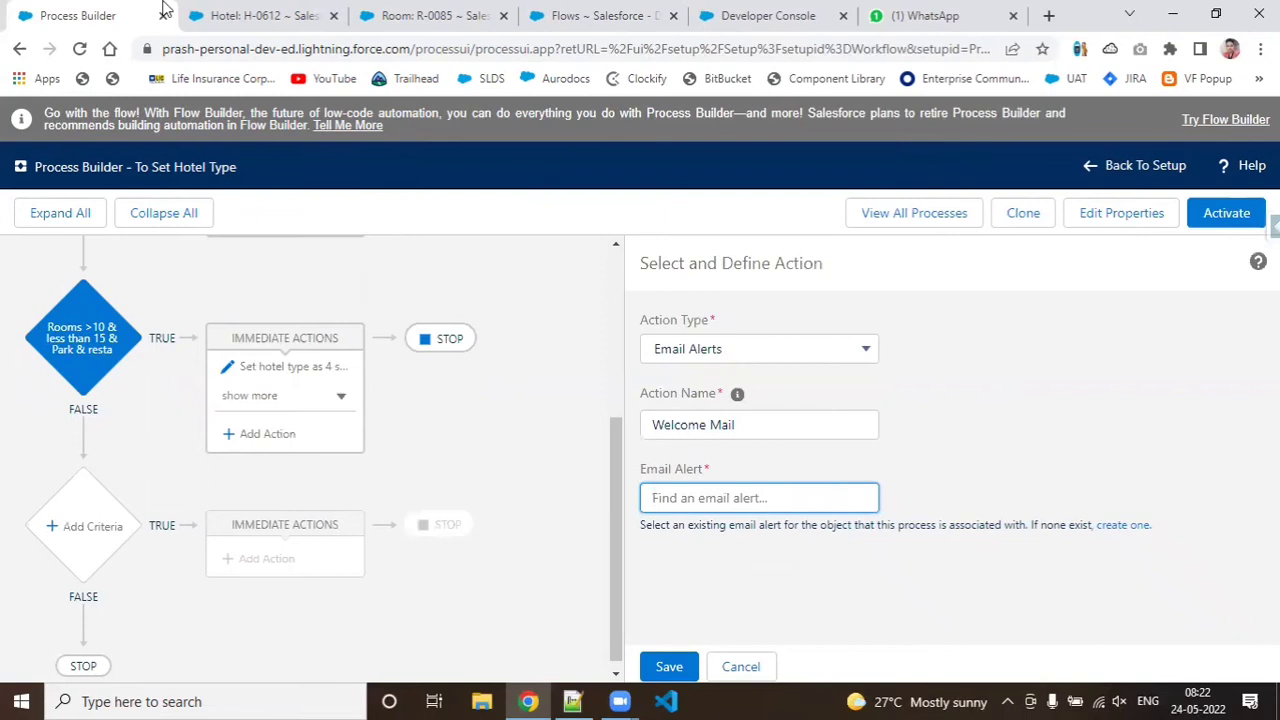
Step: Open Setup from the hotel record's browser tab, search for "classic e" and open the Classic Email Templates page
left_click(262, 15)
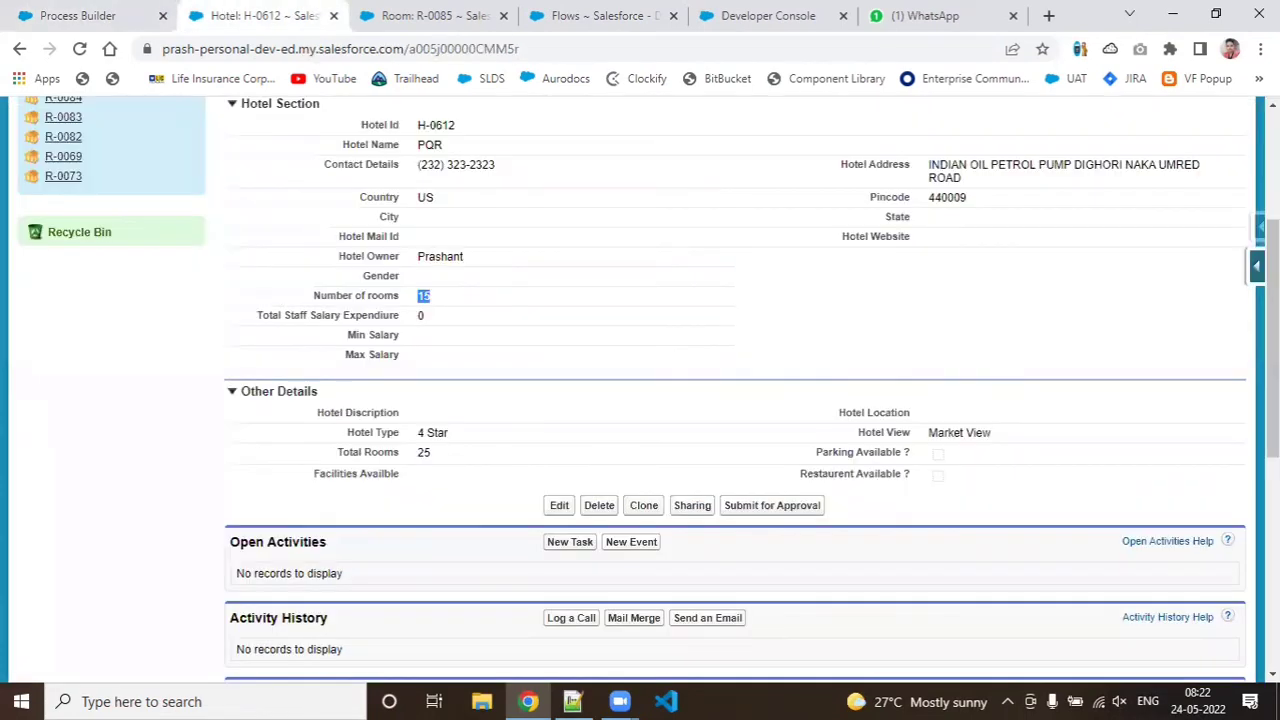
scroll(1212, 154, "up", 3)
left_click(1003, 130)
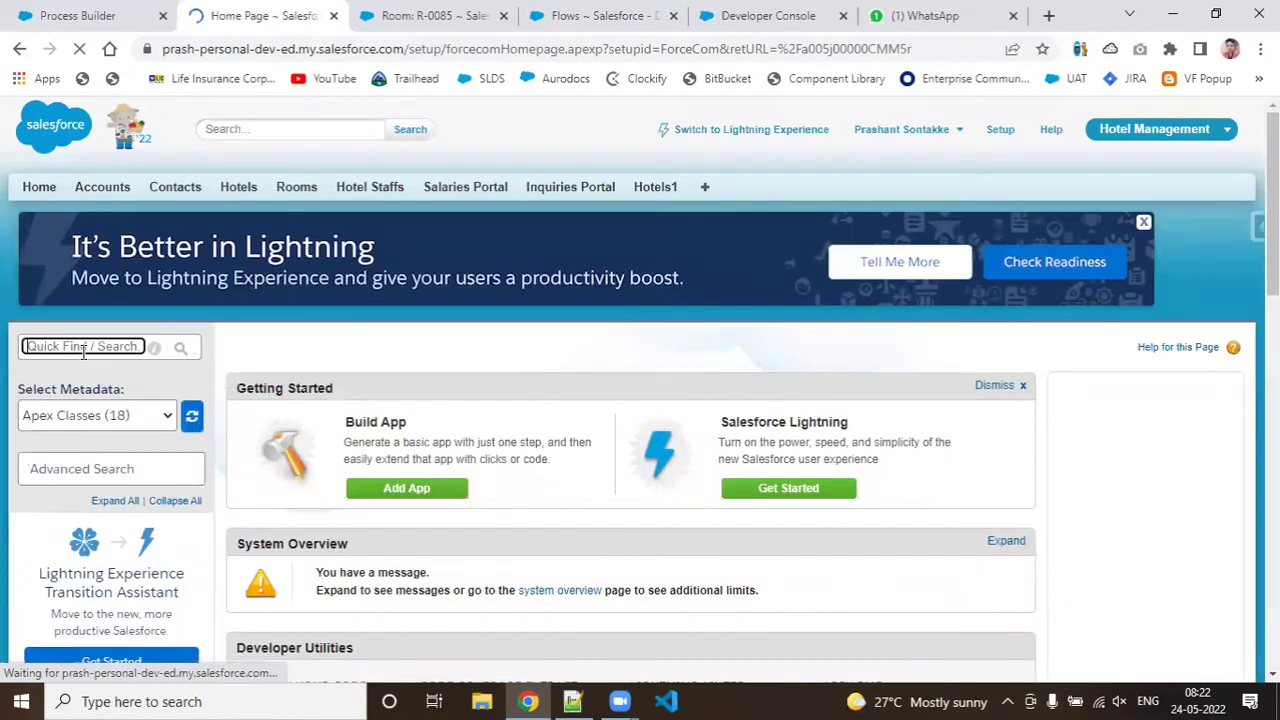
type("clas")
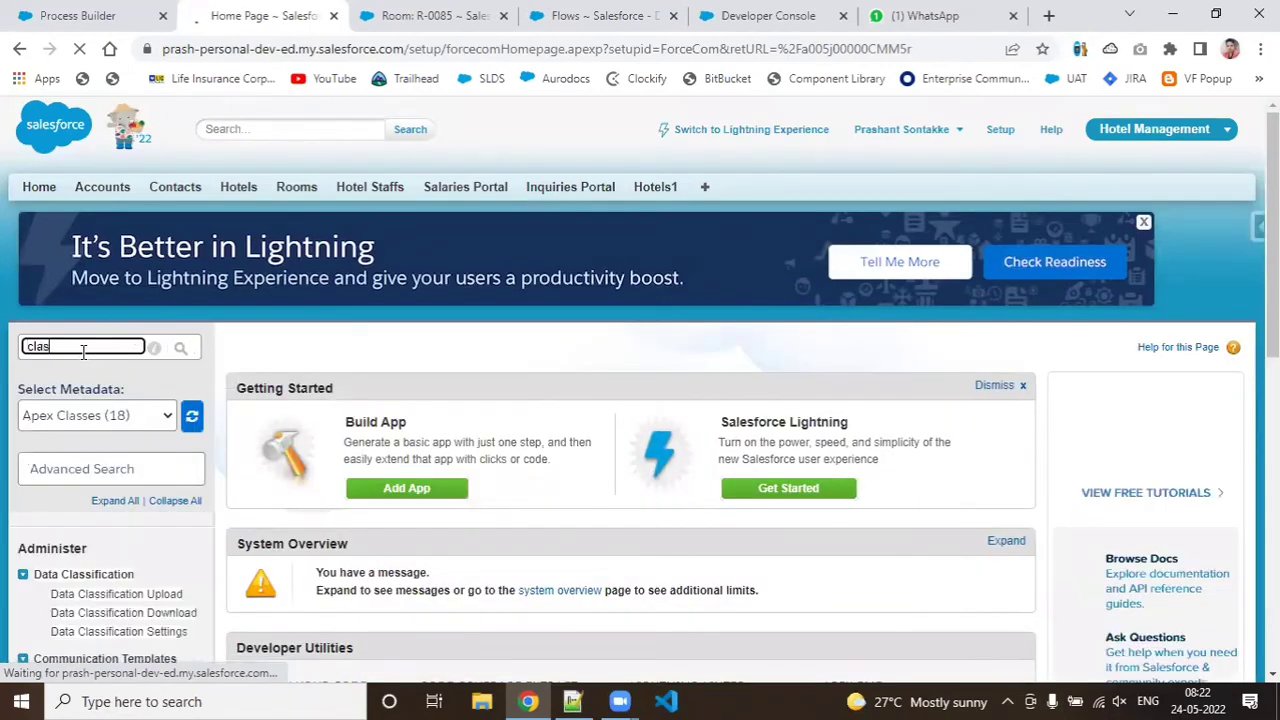
type("sic e")
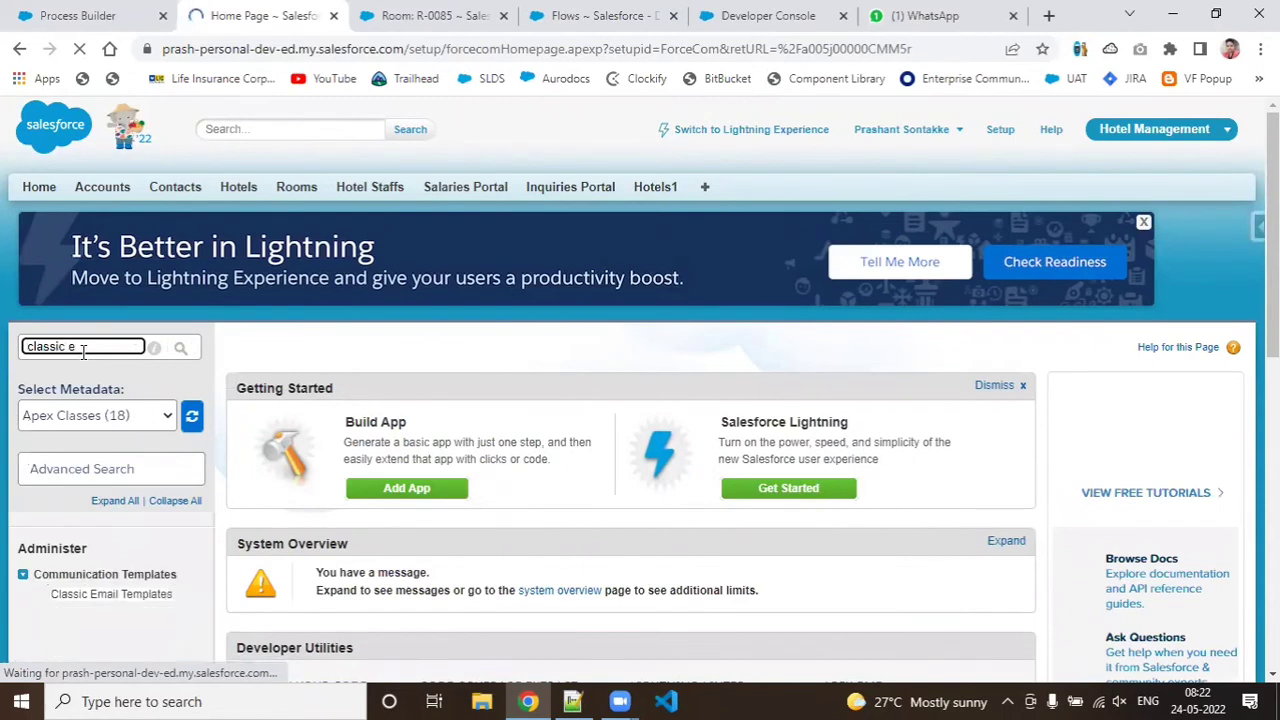
left_click(111, 598)
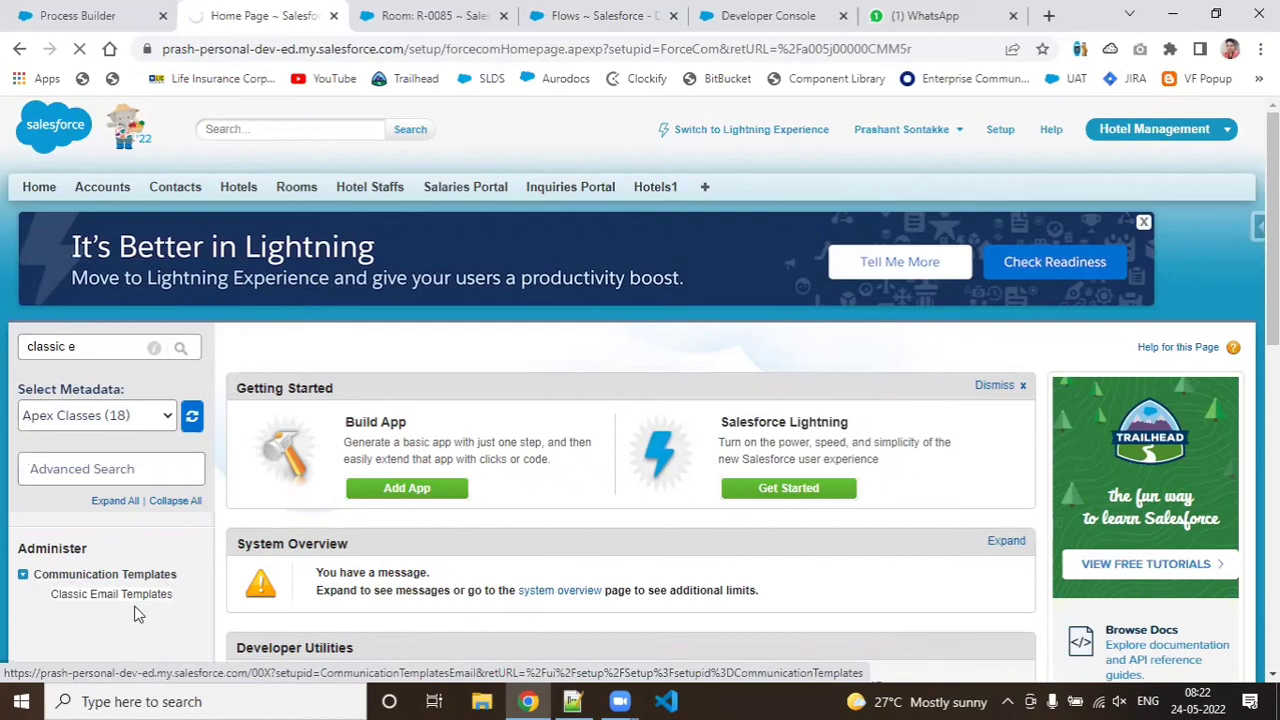
left_click(111, 594)
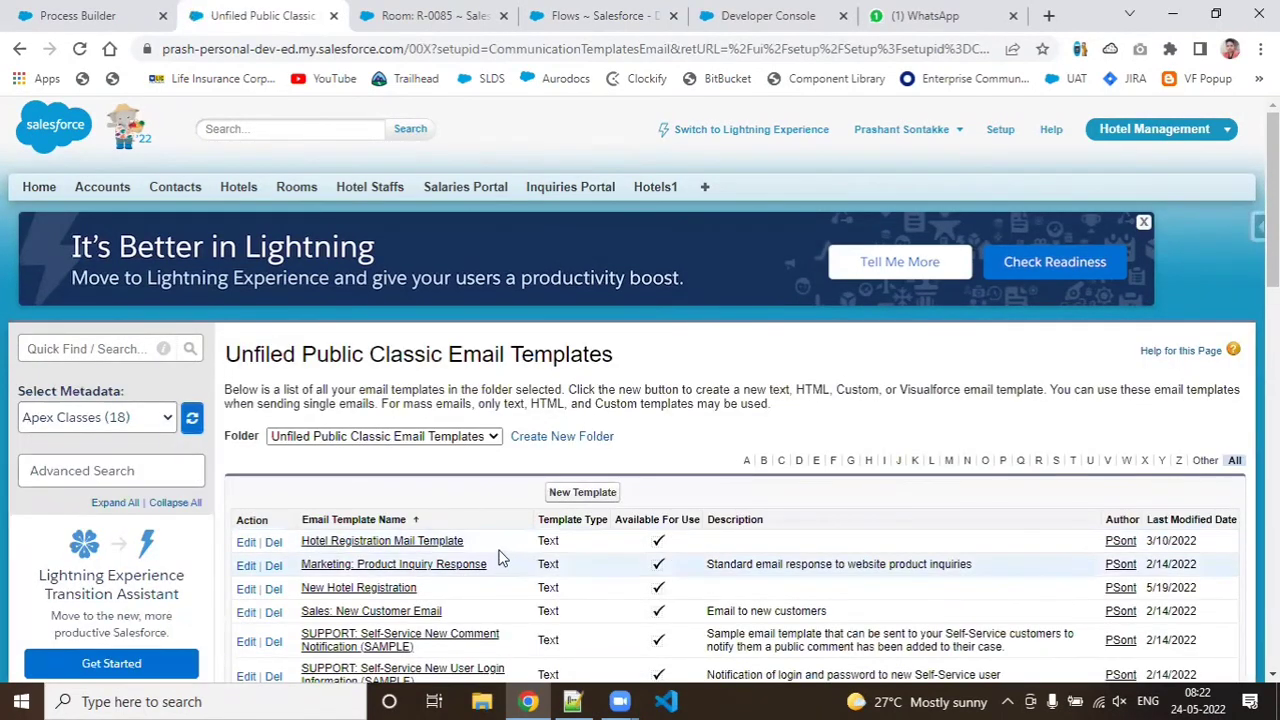
Step: Copy the Hotel Registration Mail Template name and try to save the Welcome Mail action with it as the email alert
left_click_drag(465, 541, 304, 545)
key("ctrl+c")
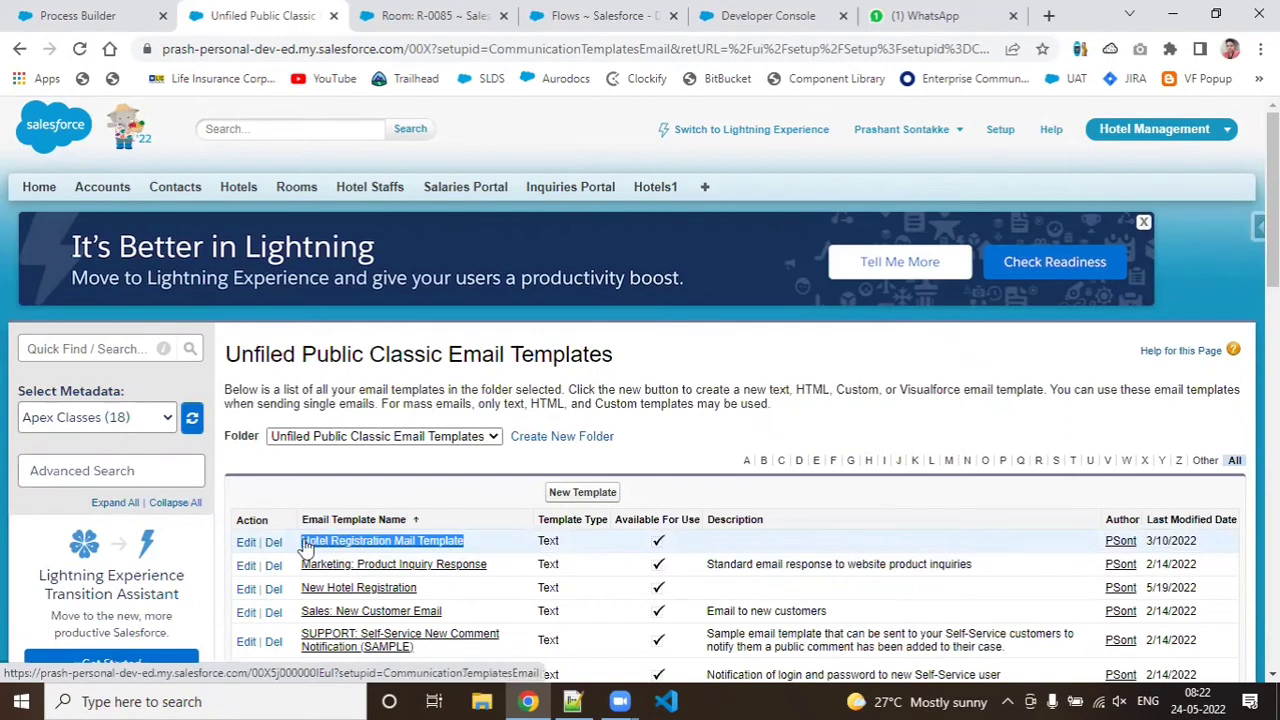
left_click(60, 15)
key("ctrl+v")
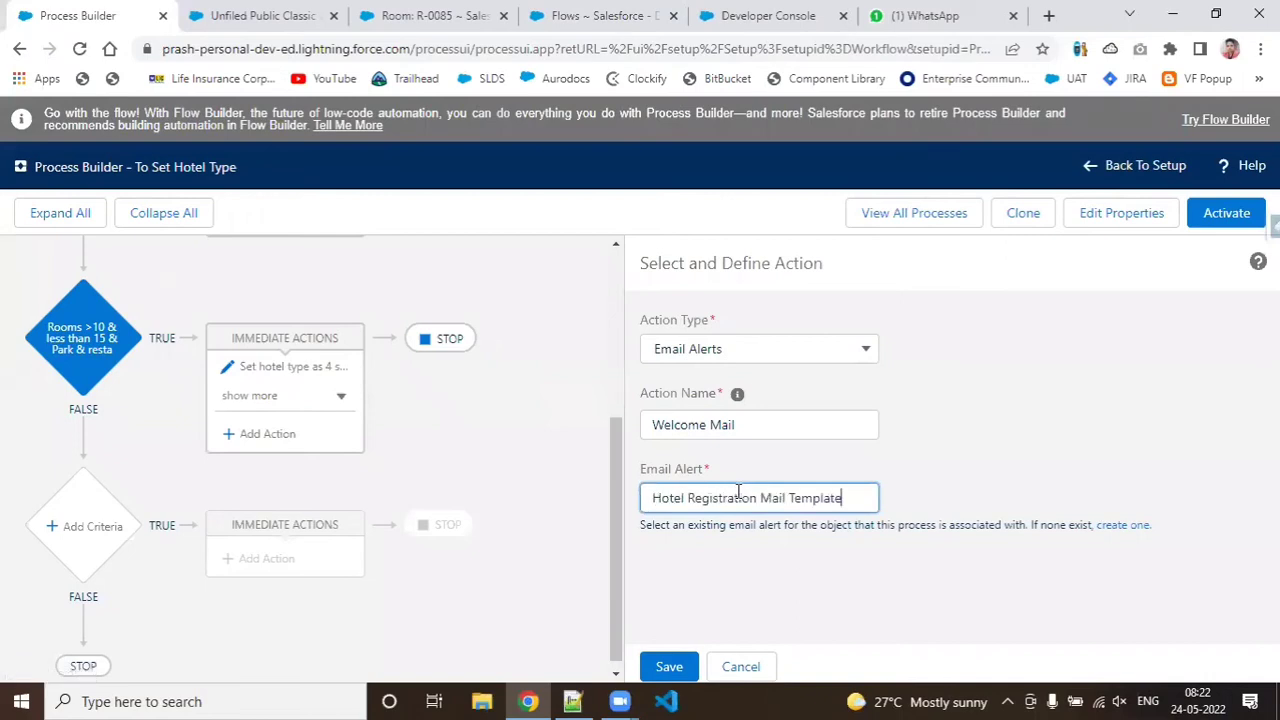
left_click(1178, 361)
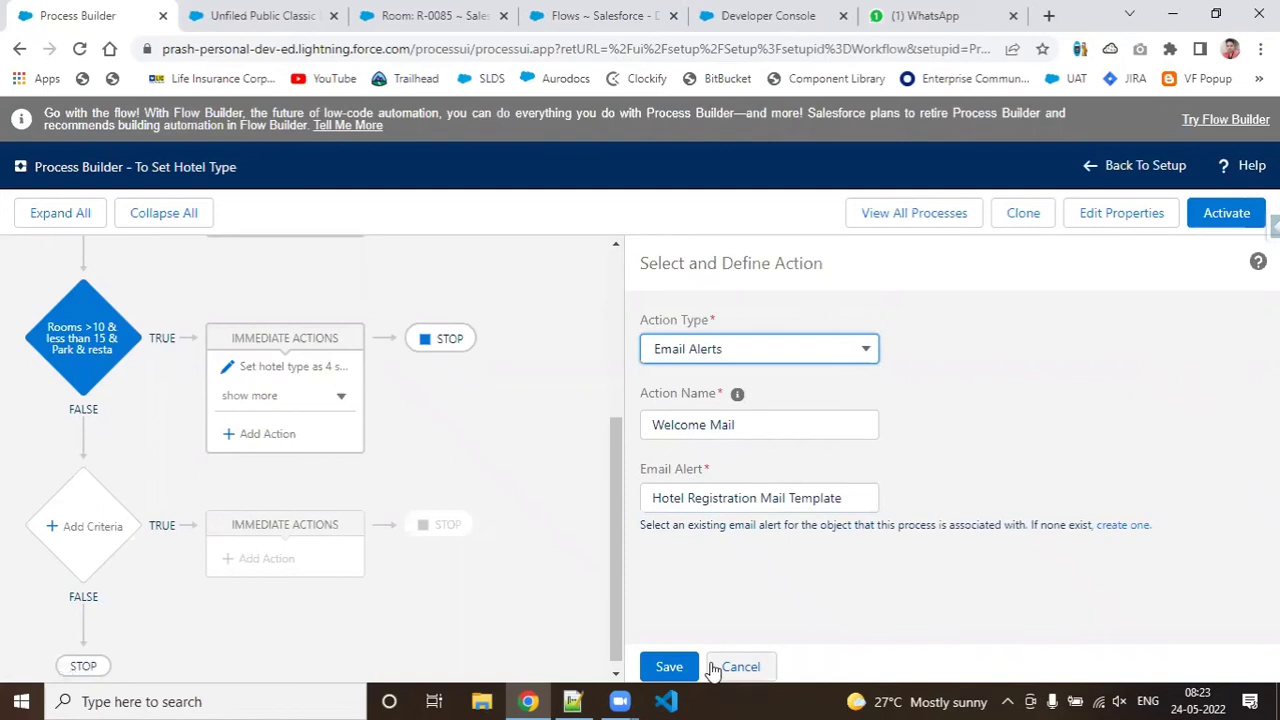
left_click(658, 665)
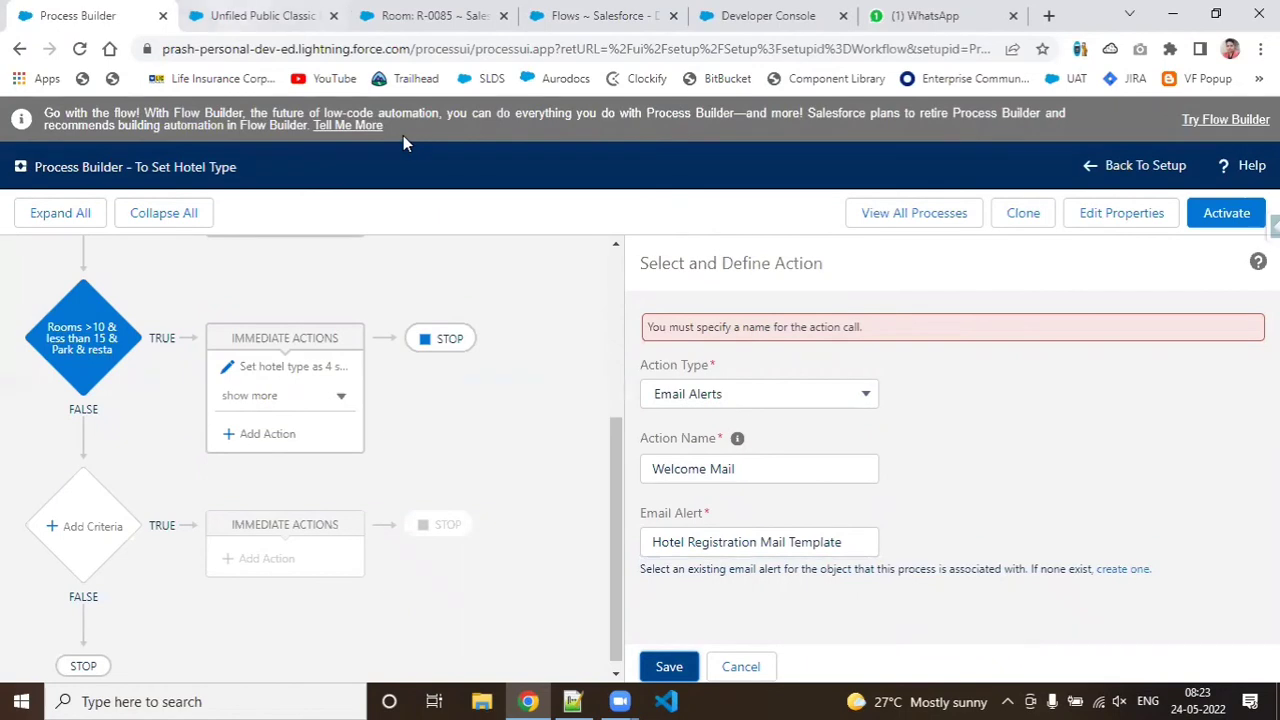
Step: Open the Hotel Registration Mail Template details in Classic Email Templates and copy its template unique name
left_click(256, 16)
left_click(414, 544)
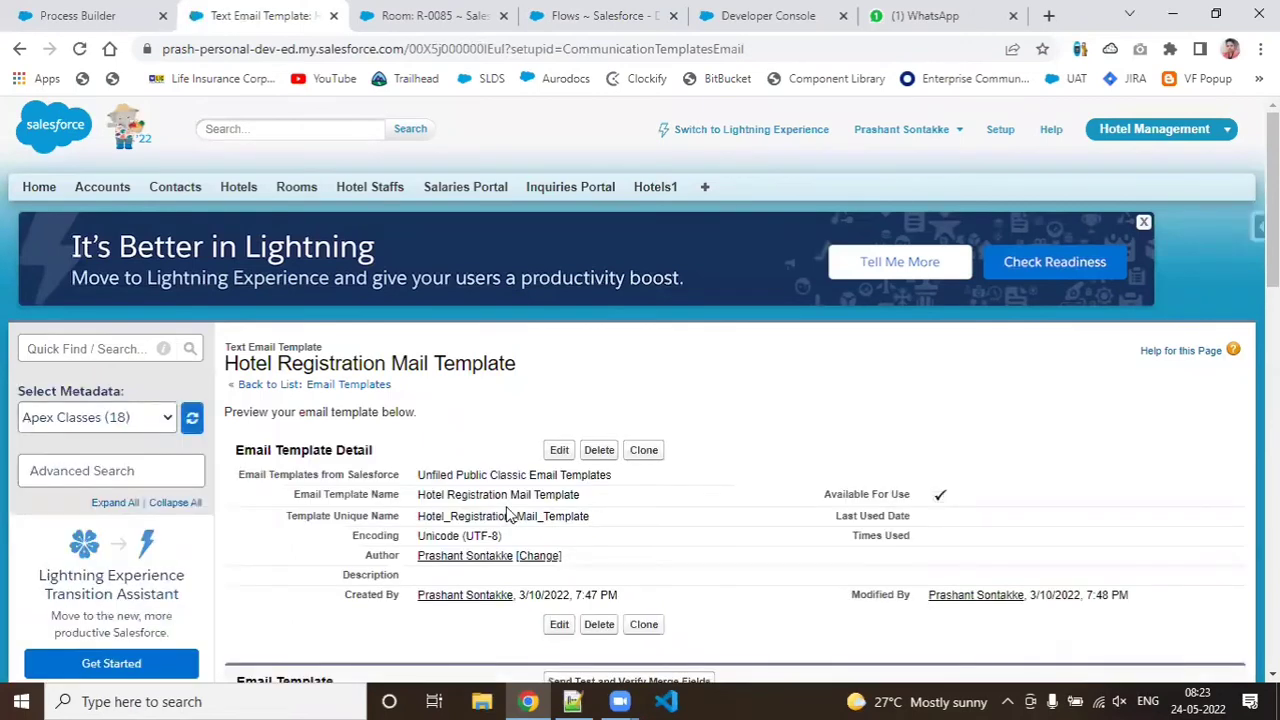
double_click(503, 516)
key("ctrl+c")
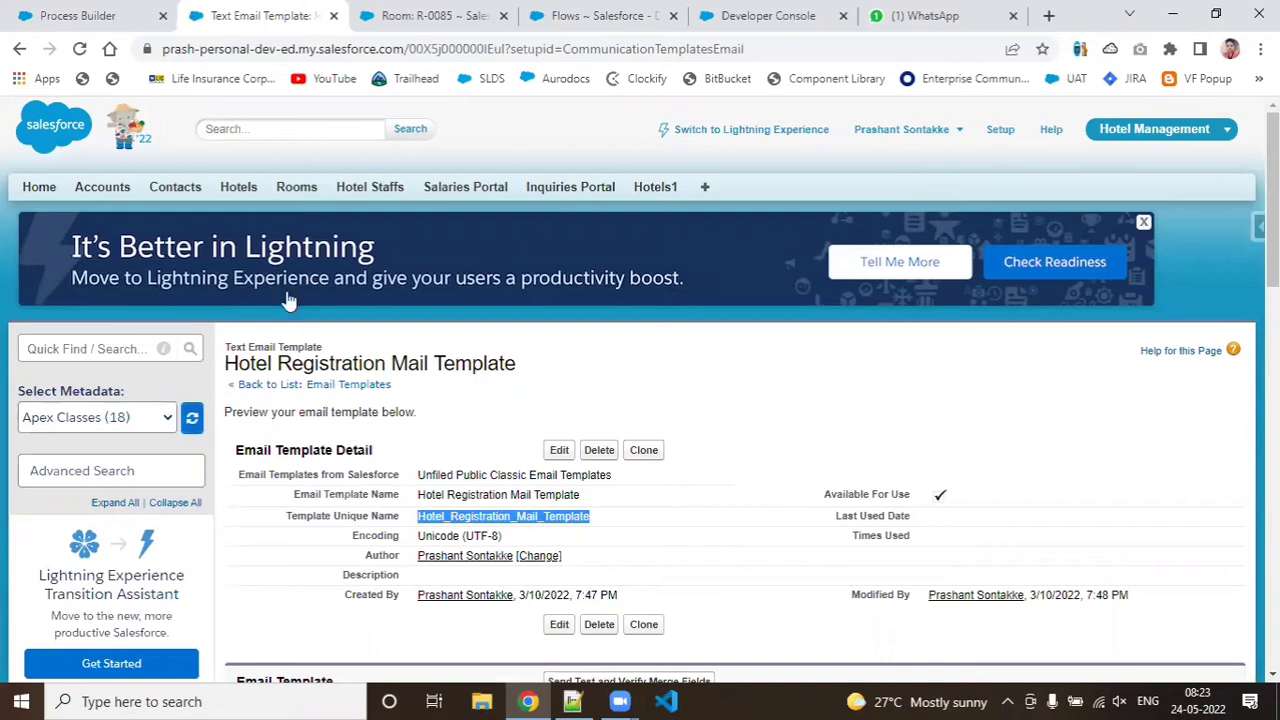
Step: Replace the Welcome Mail action's email alert with Hotel_Registration_Mail_Template and try to save the action
left_click(4, 9)
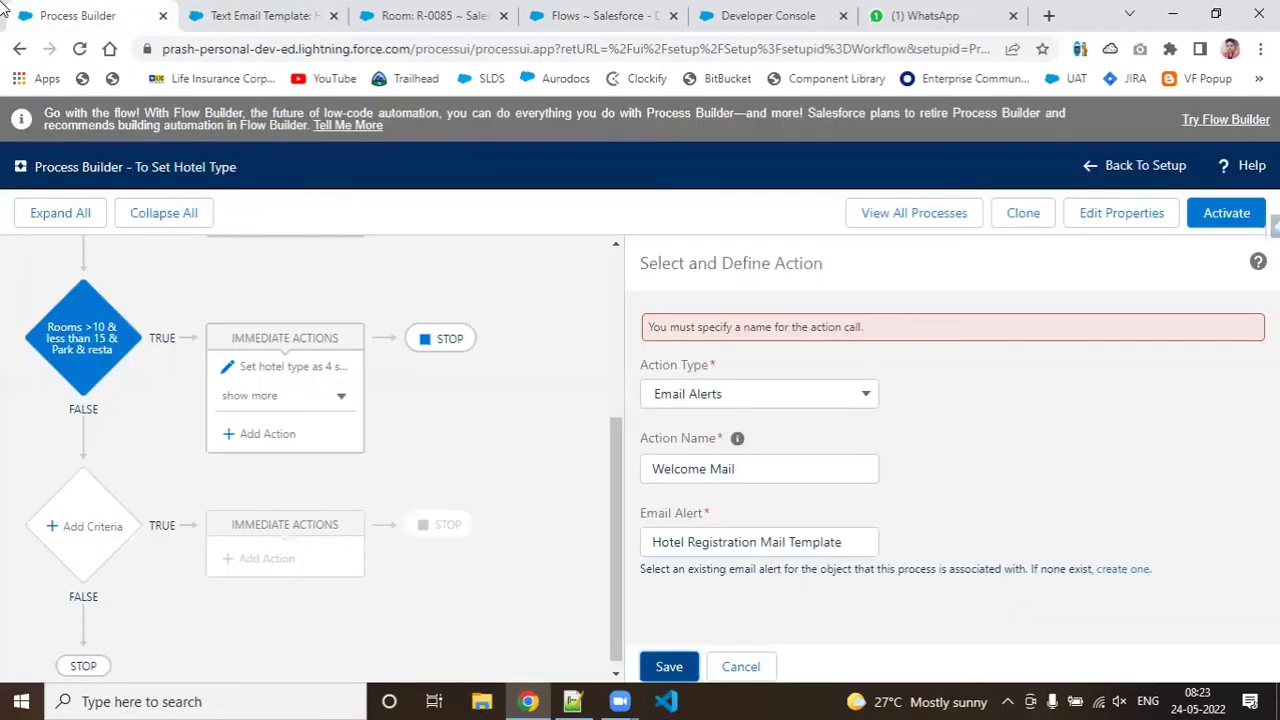
left_click(733, 546)
key("ctrl+a")
key("ctrl+v")
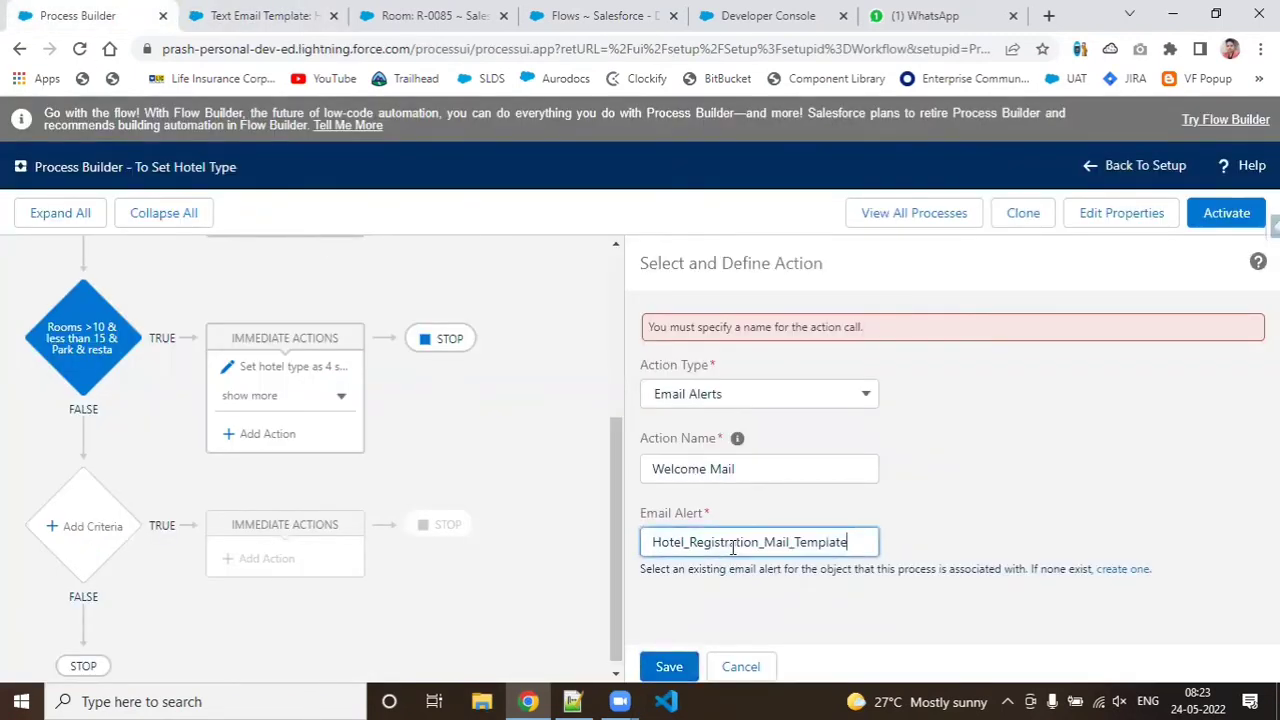
left_click(906, 617)
left_click(906, 448)
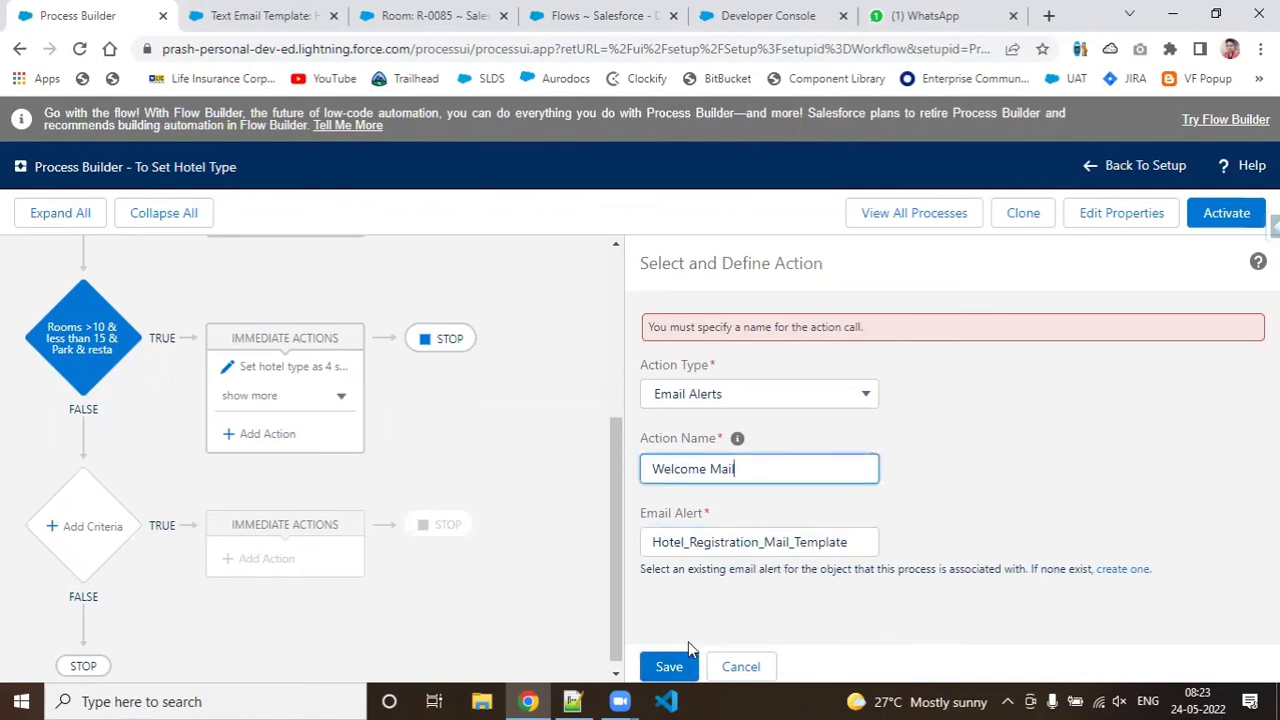
left_click(676, 667)
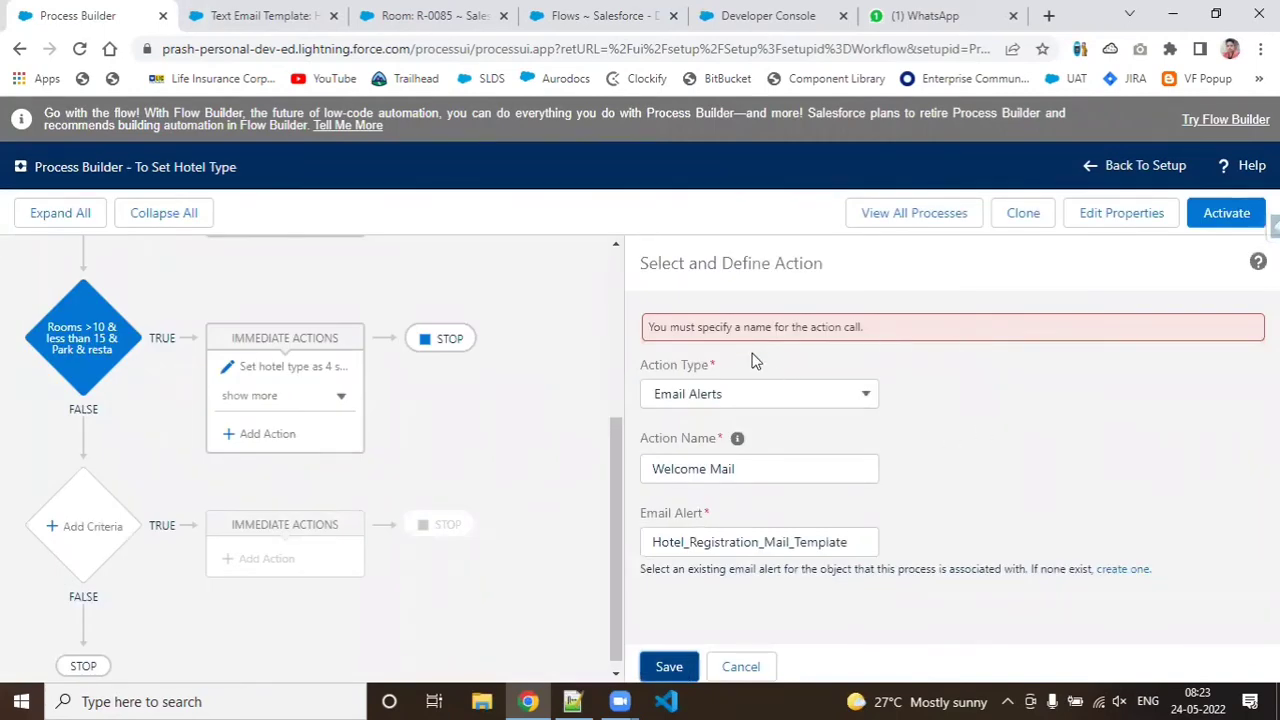
Step: Rename the email alert action as WelcomeHotelMail and try to save it
left_click(773, 408)
left_click(770, 472)
left_click(766, 479)
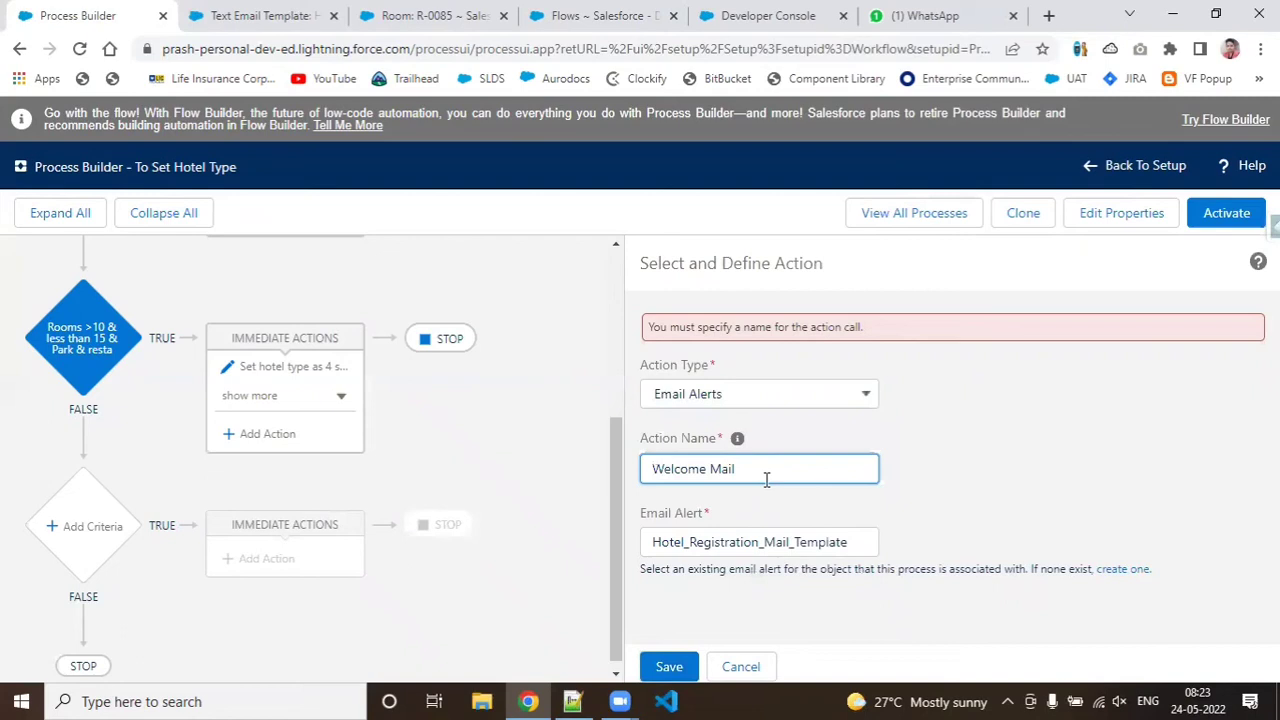
key("BackSpace")
key("BackSpace")
key("BackSpace")
key("BackSpace")
key("BackSpace")
key("BackSpace")
key("BackSpace")
key("BackSpace")
type("WelcomeHotelMail")
left_click(924, 589)
left_click(675, 668)
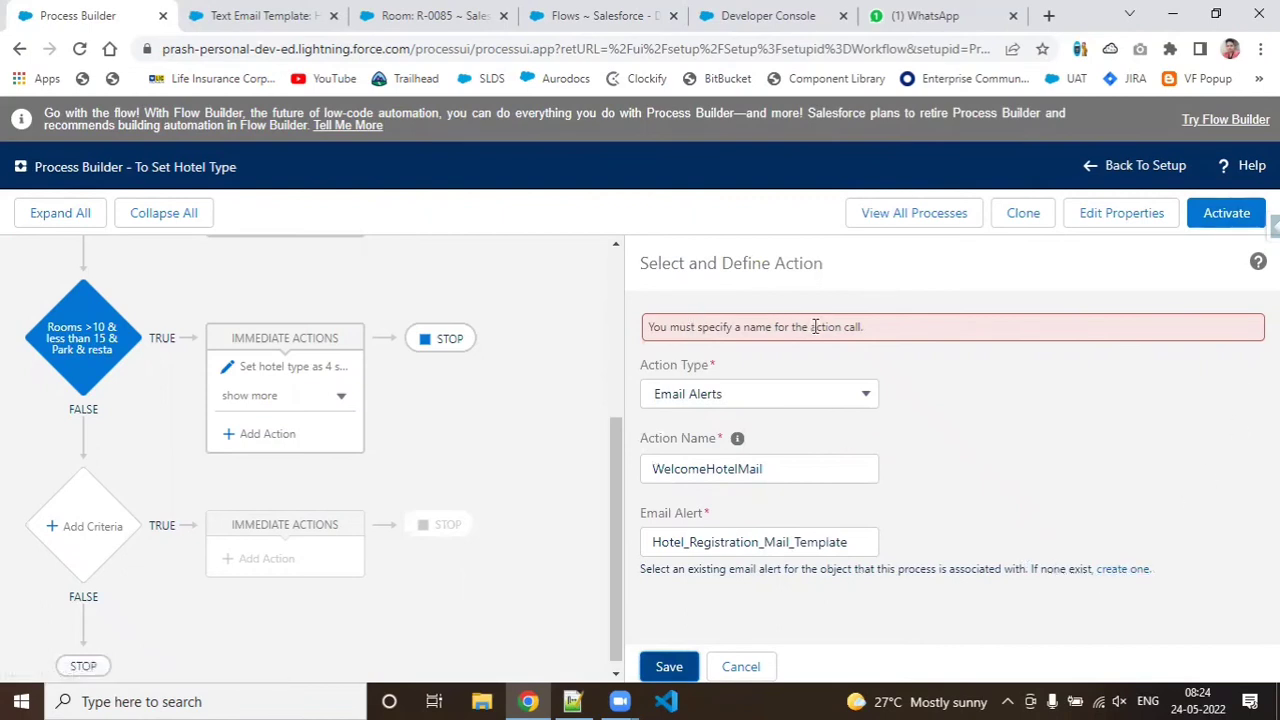
left_click_drag(612, 454, 730, 694)
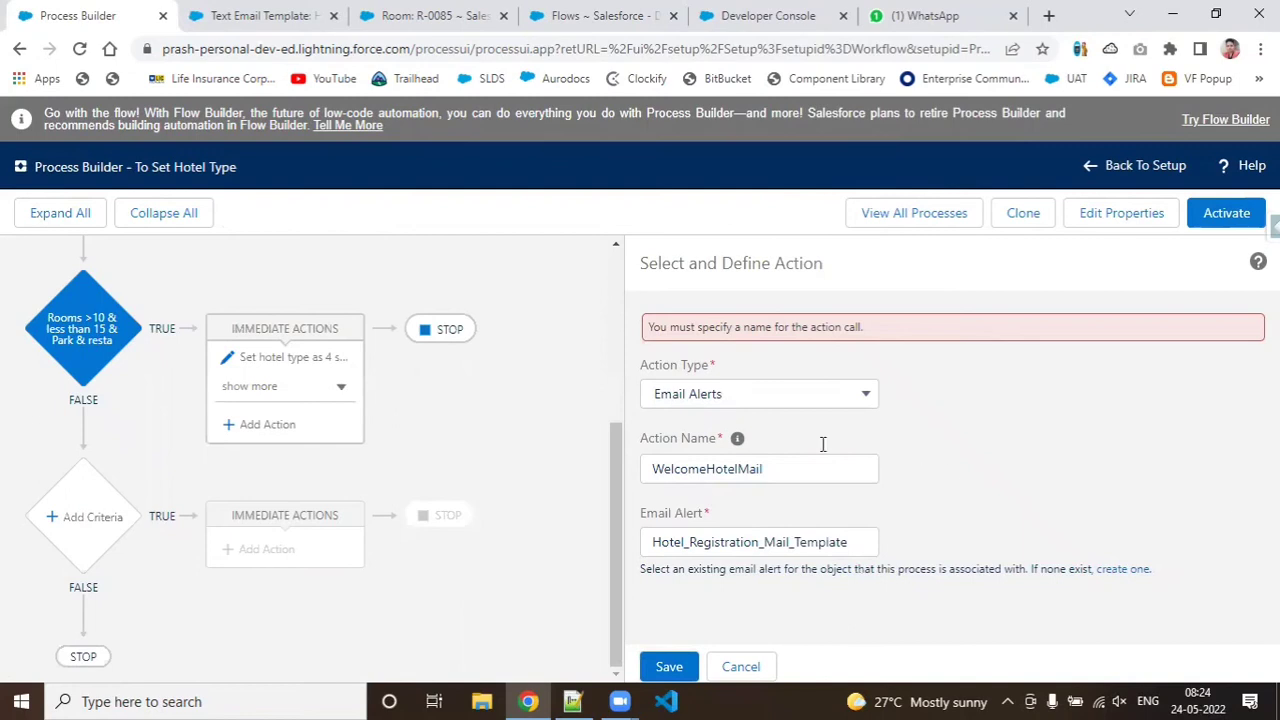
Step: Clear the action name, reselect Email Alerts as the action type, name the action SendEmailAlert and try to save it
left_click(745, 470)
mouse_move(738, 442)
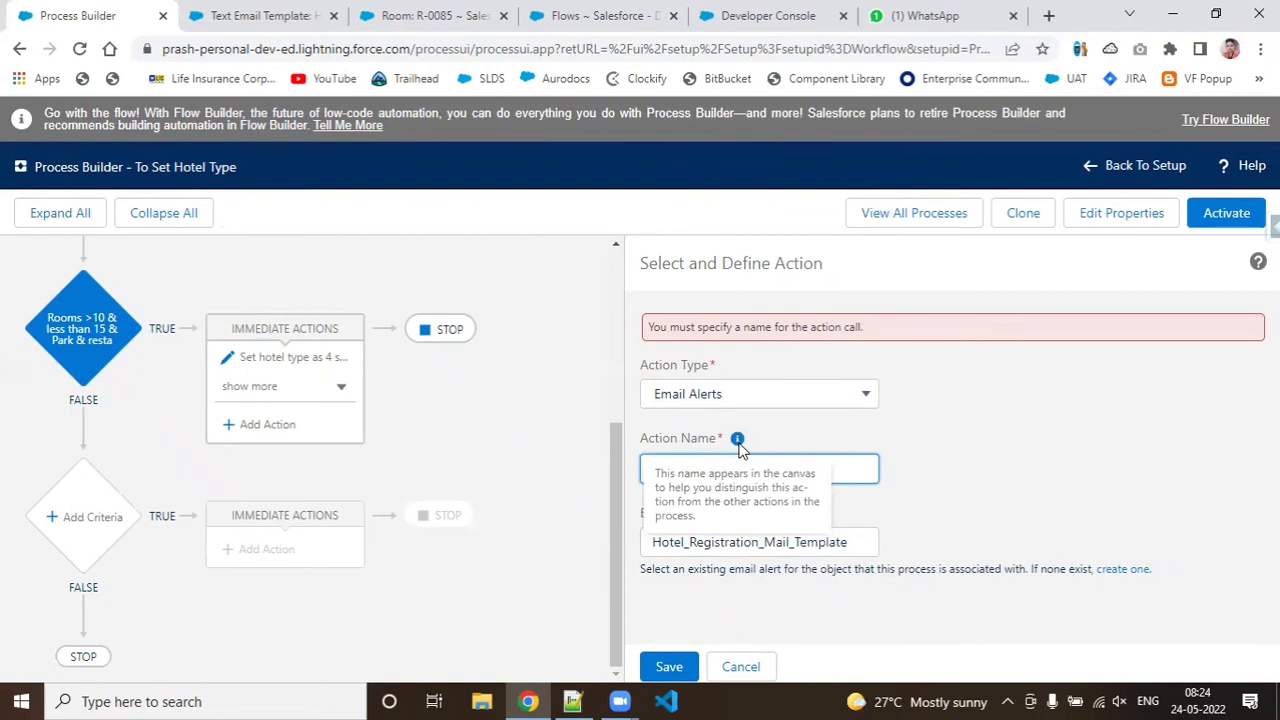
key("BackSpace")
key("BackSpace")
key("BackSpace")
key("BackSpace")
key("BackSpace")
key("BackSpace")
key("BackSpace")
key("BackSpace")
key("BackSpace")
key("BackSpace")
key("BackSpace")
key("BackSpace")
key("BackSpace")
key("BackSpace")
key("BackSpace")
key("BackSpace")
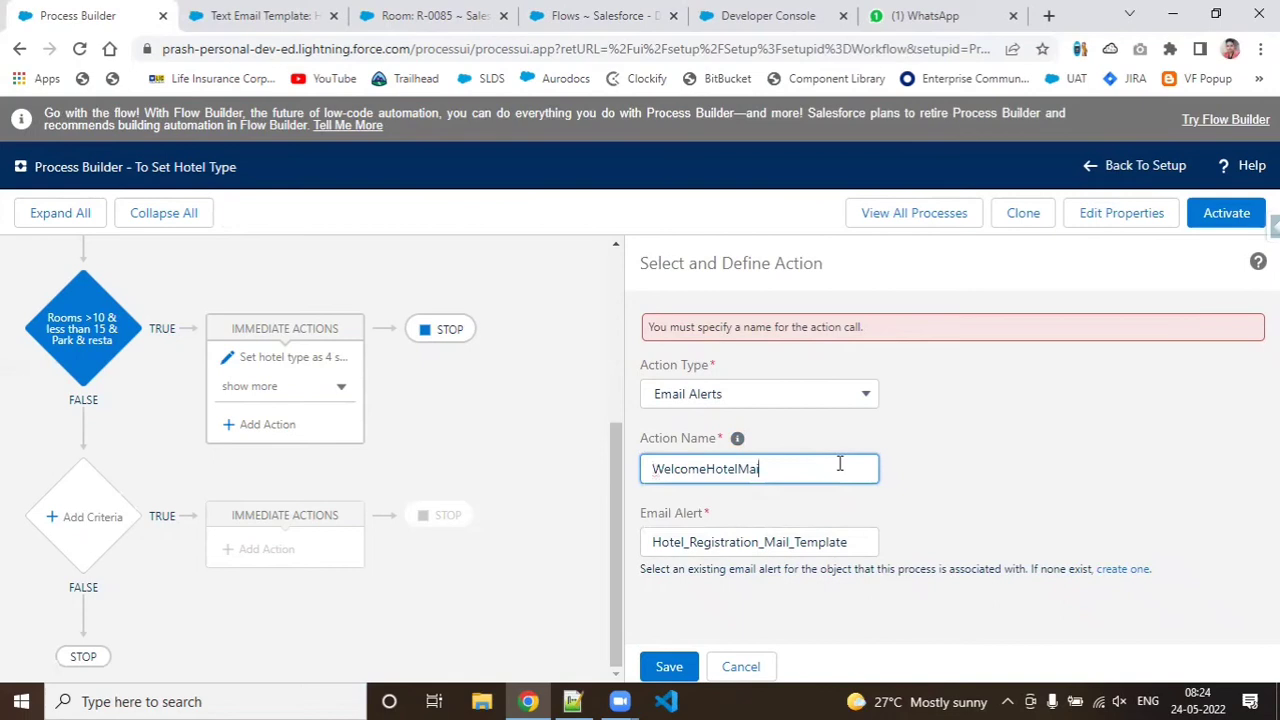
left_click(843, 402)
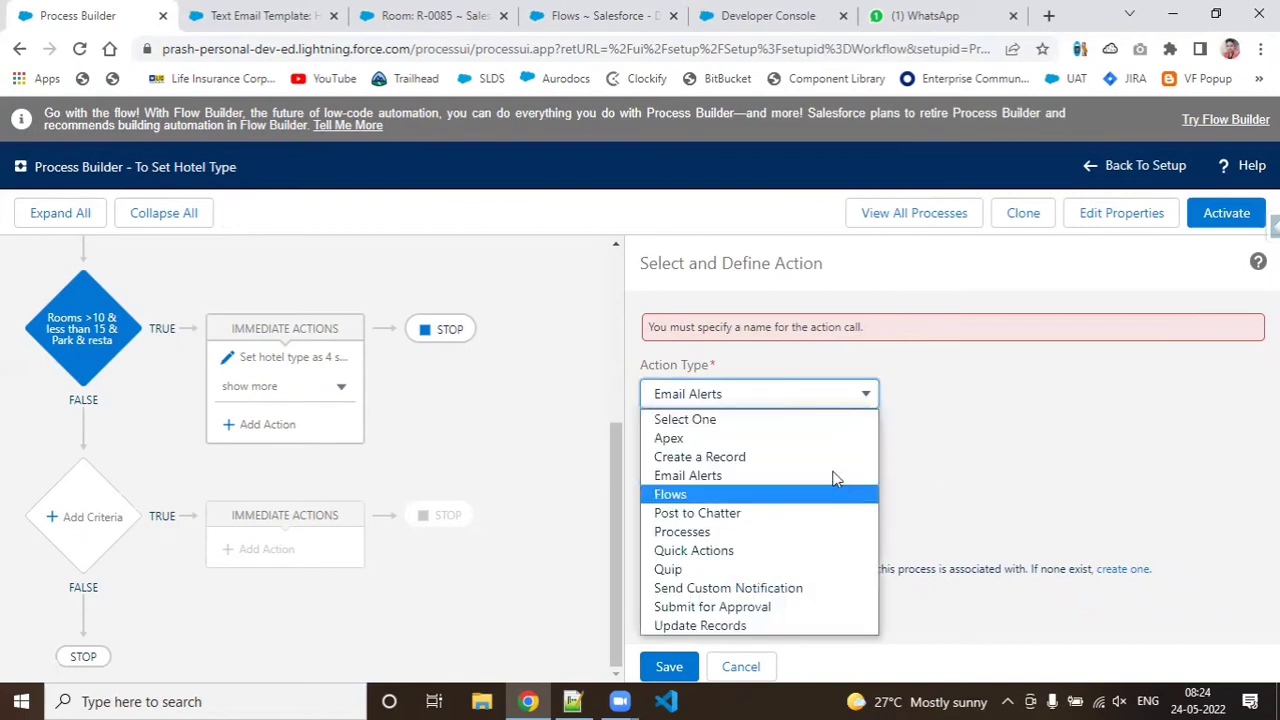
left_click(834, 476)
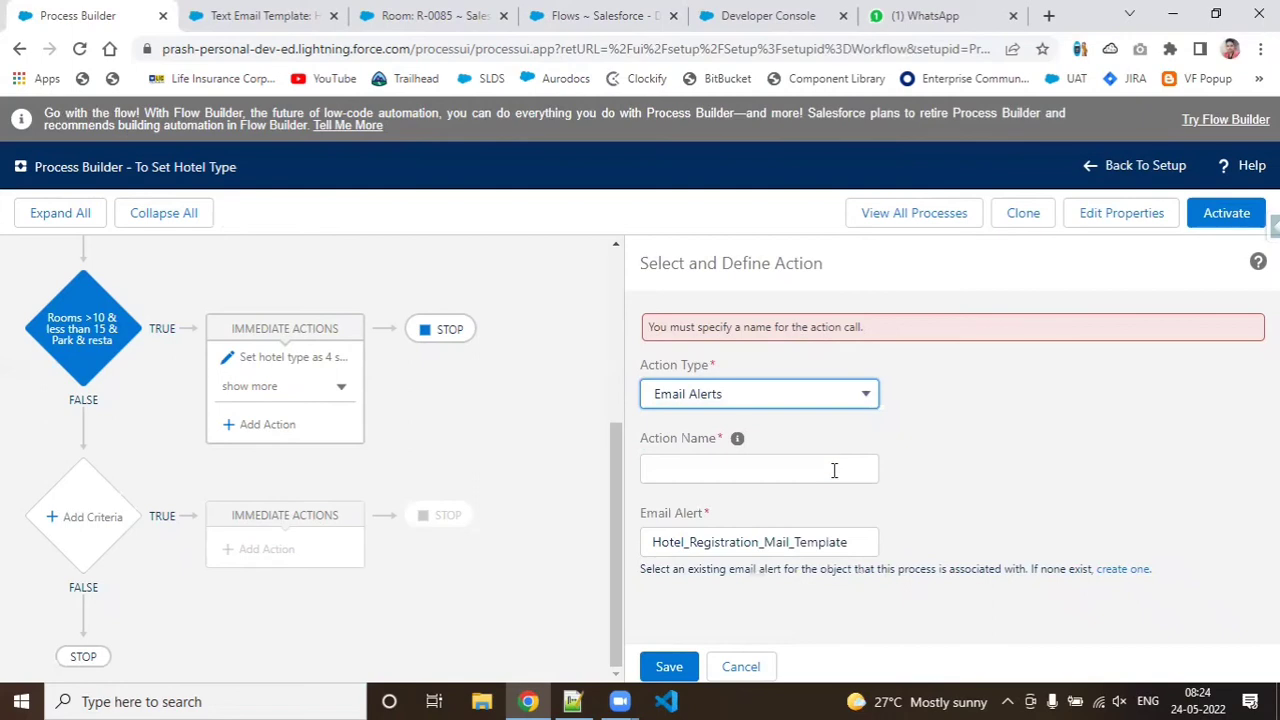
left_click(763, 472)
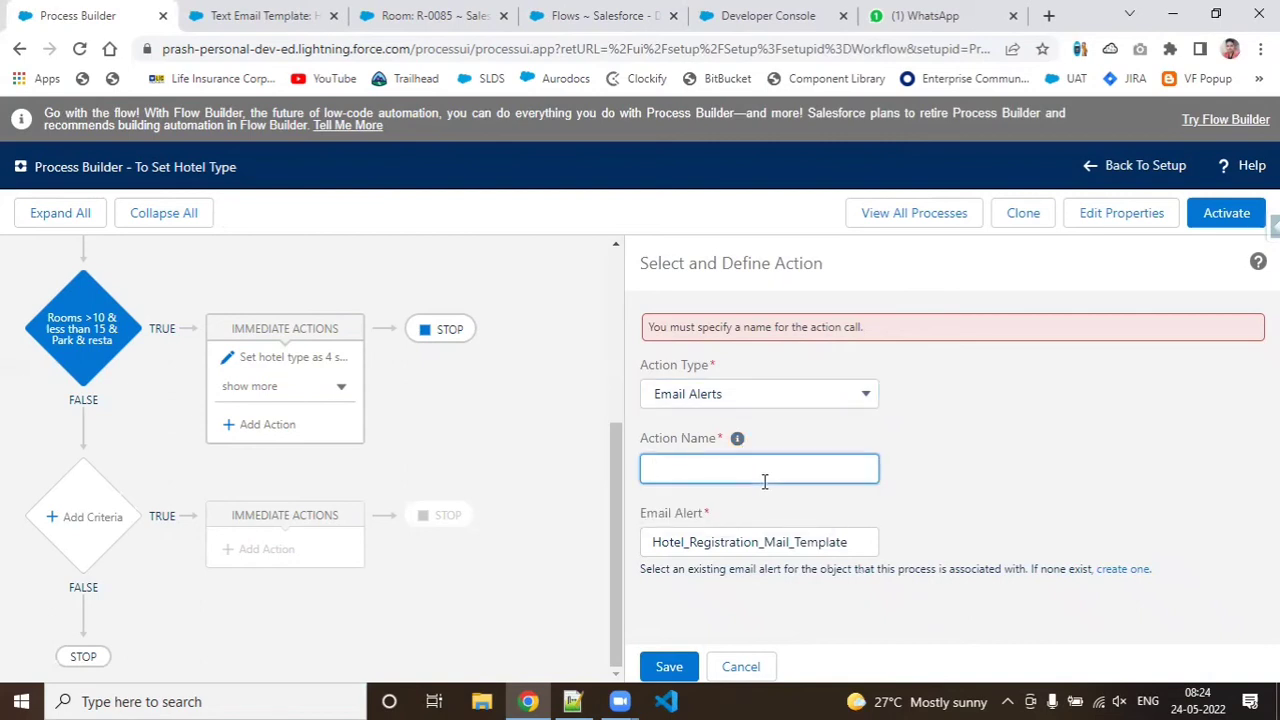
type("SendEmailAlert")
left_click(820, 628)
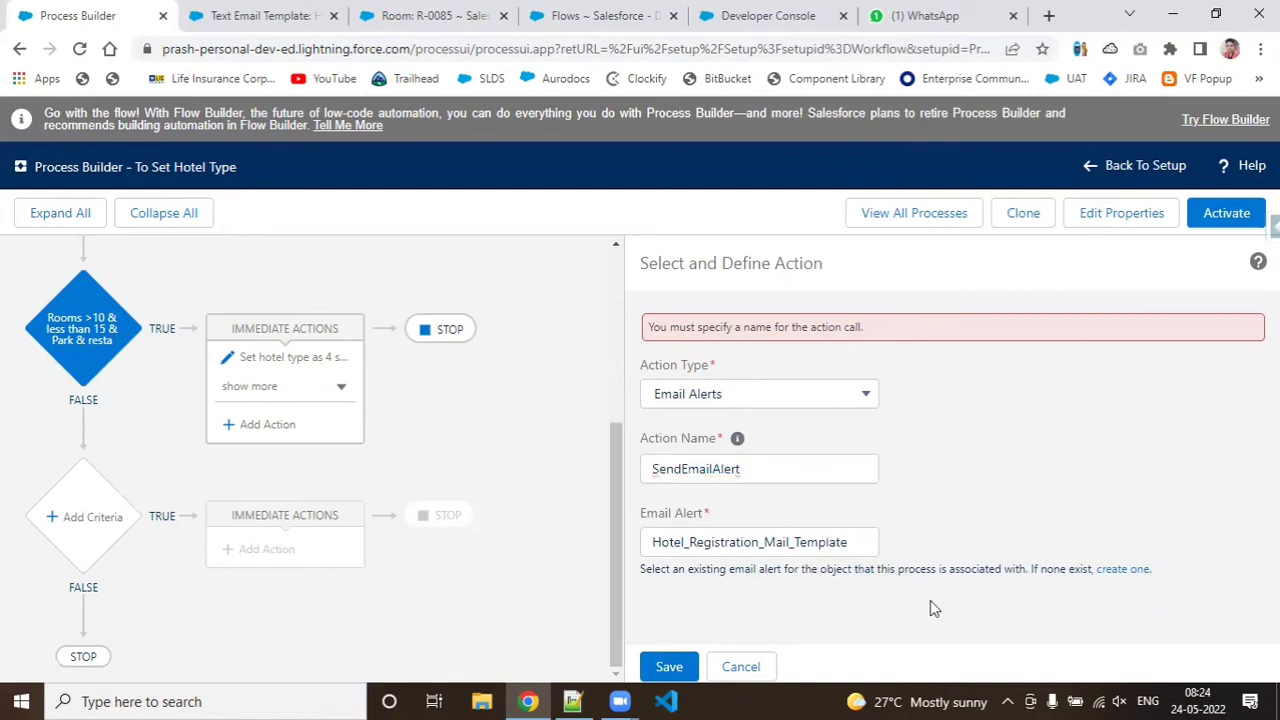
left_click(670, 667)
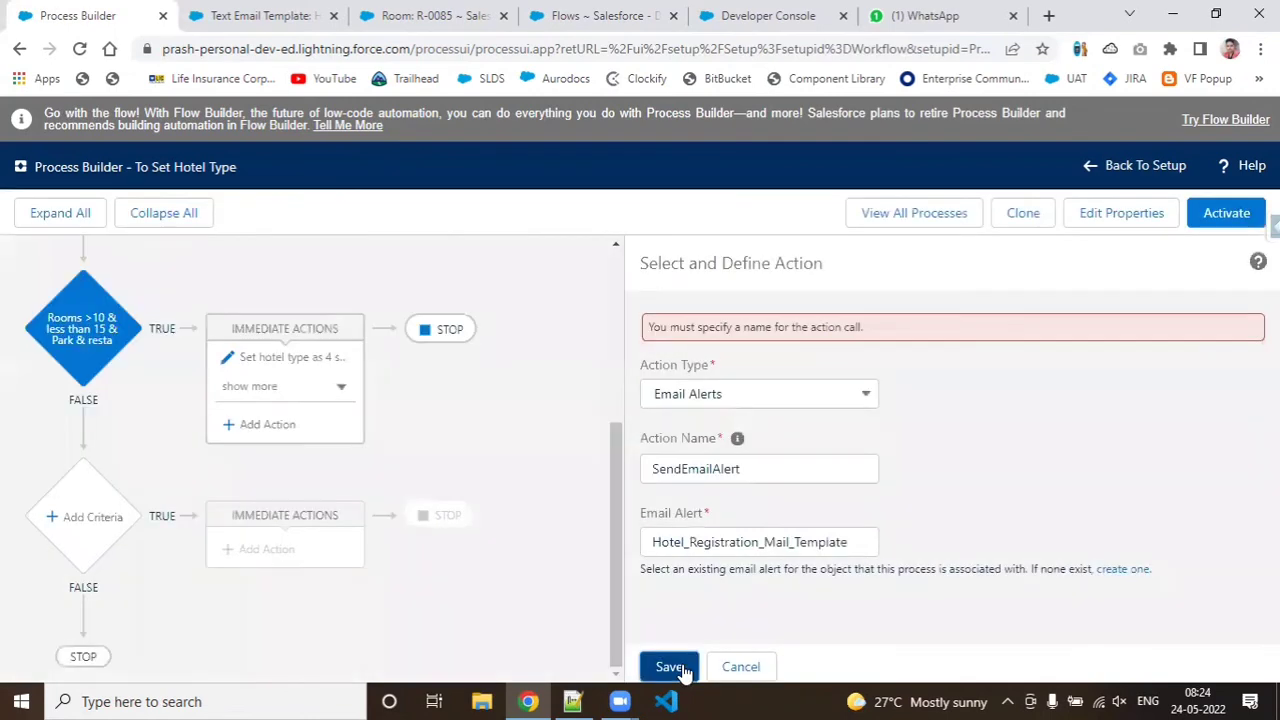
Step: Re-enter the ending of the email alert name so it reads Hotel_Registration_Mail_Template
left_click(829, 547)
key("BackSpace")
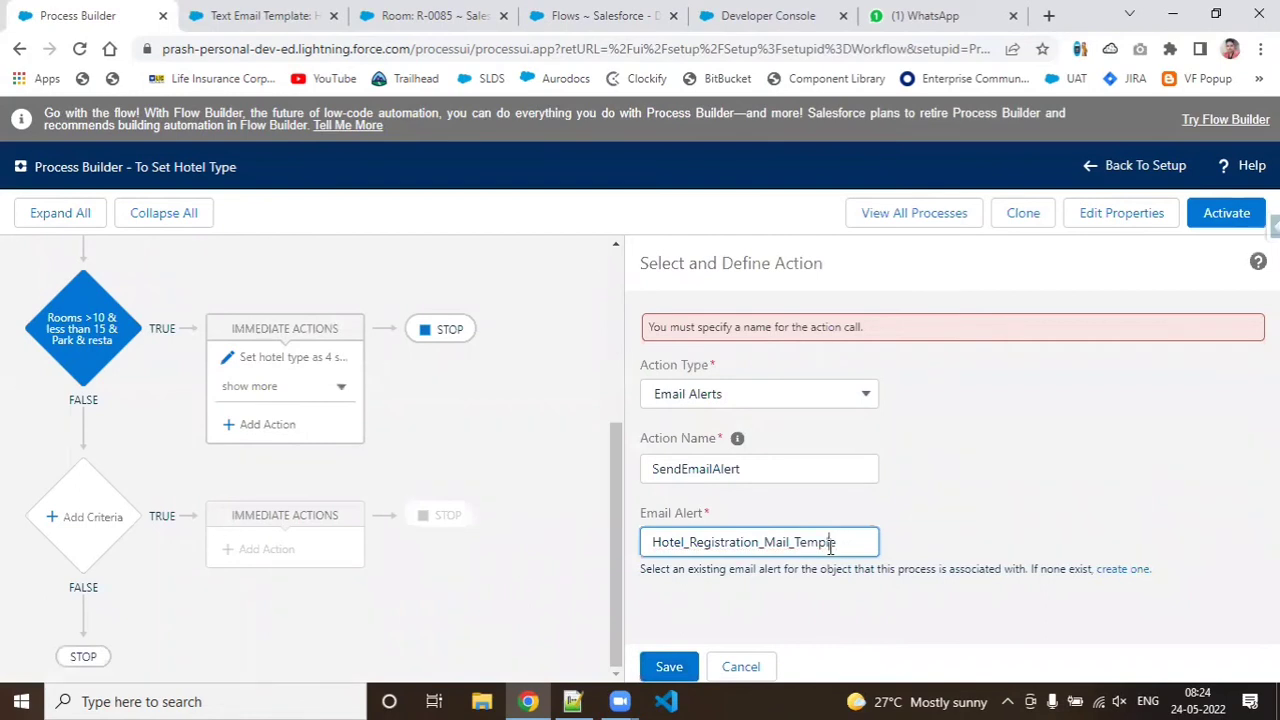
key("BackSpace")
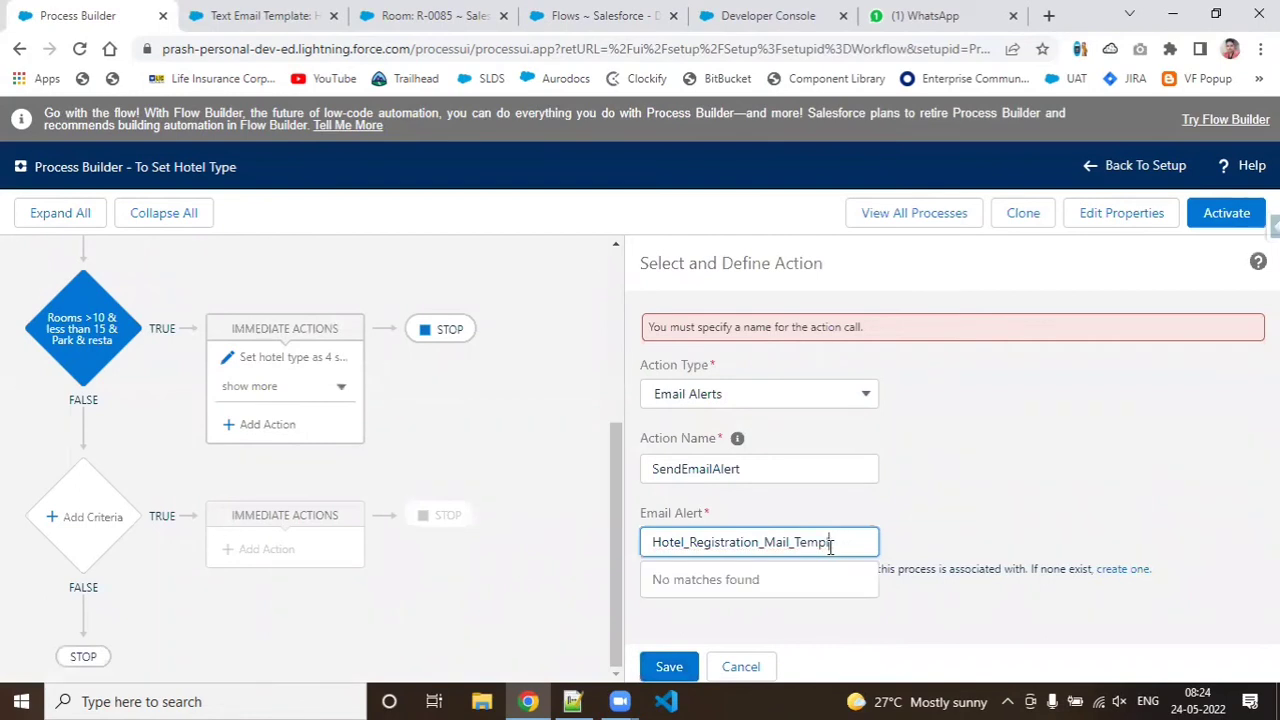
type("ate")
left_click(990, 494)
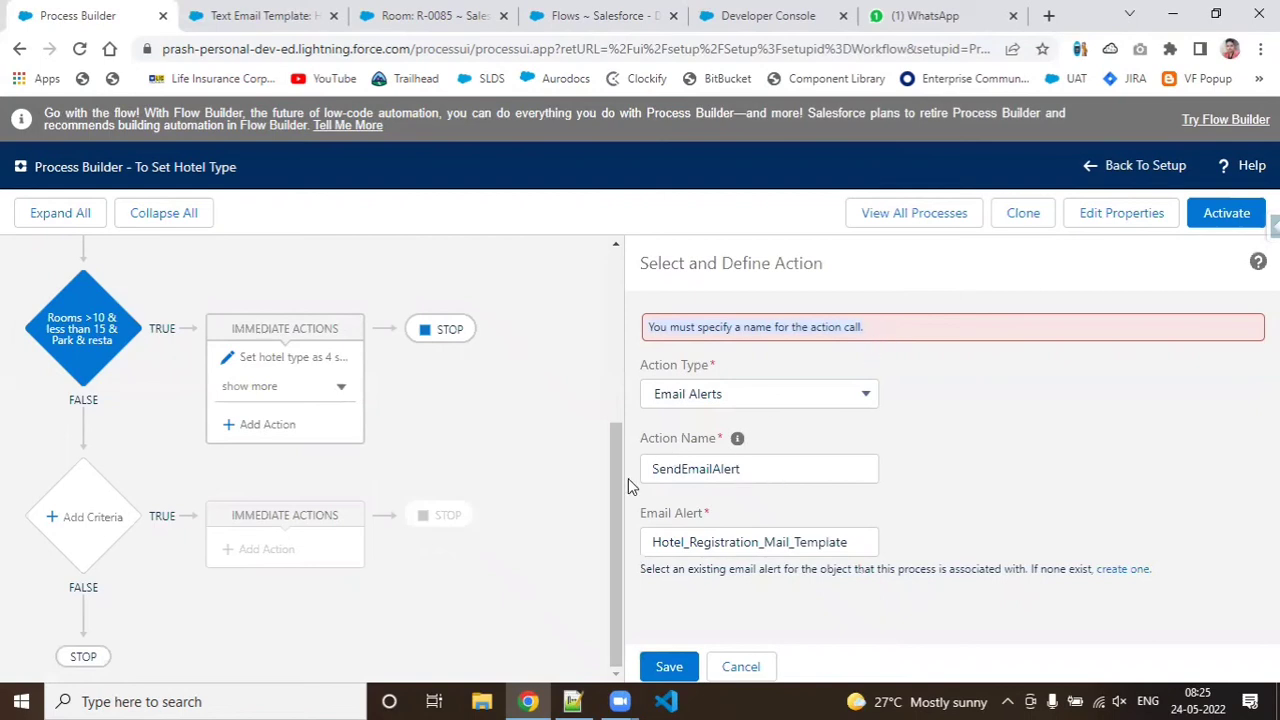
Step: Open the All Email Alerts page from the action form and copy the listed alert's email template name
left_click(789, 467)
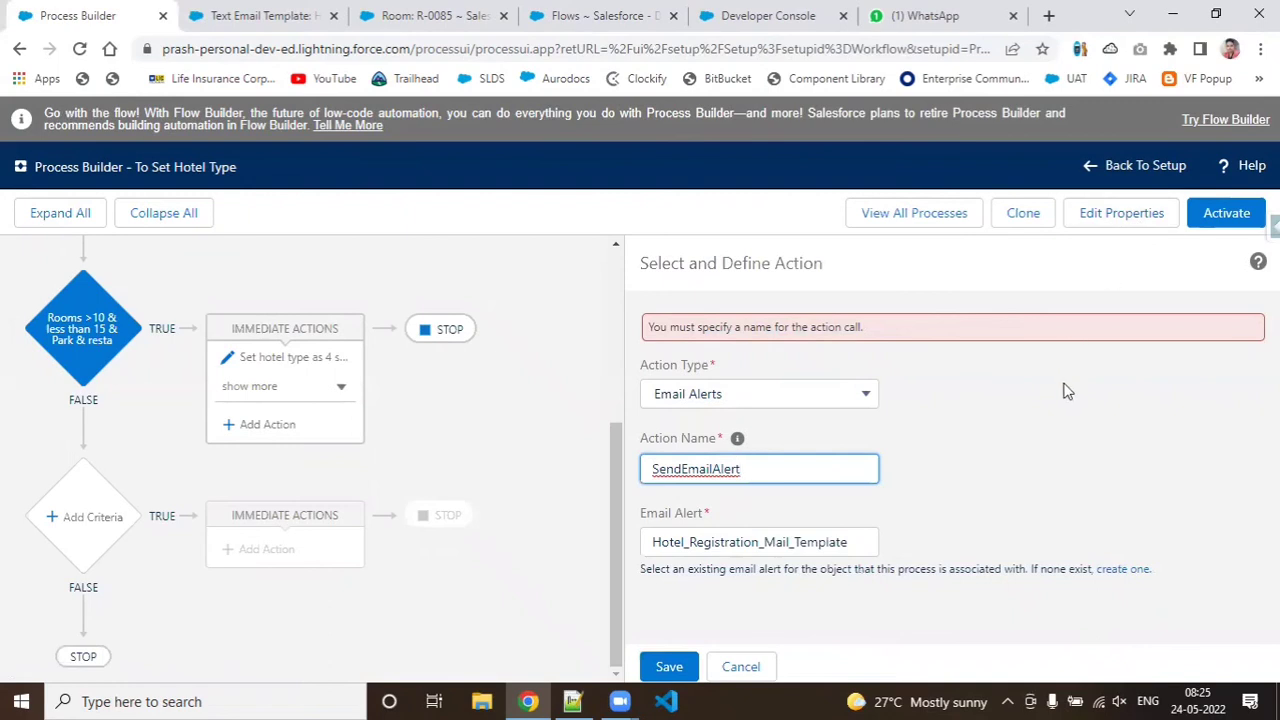
key("shift+Tab")
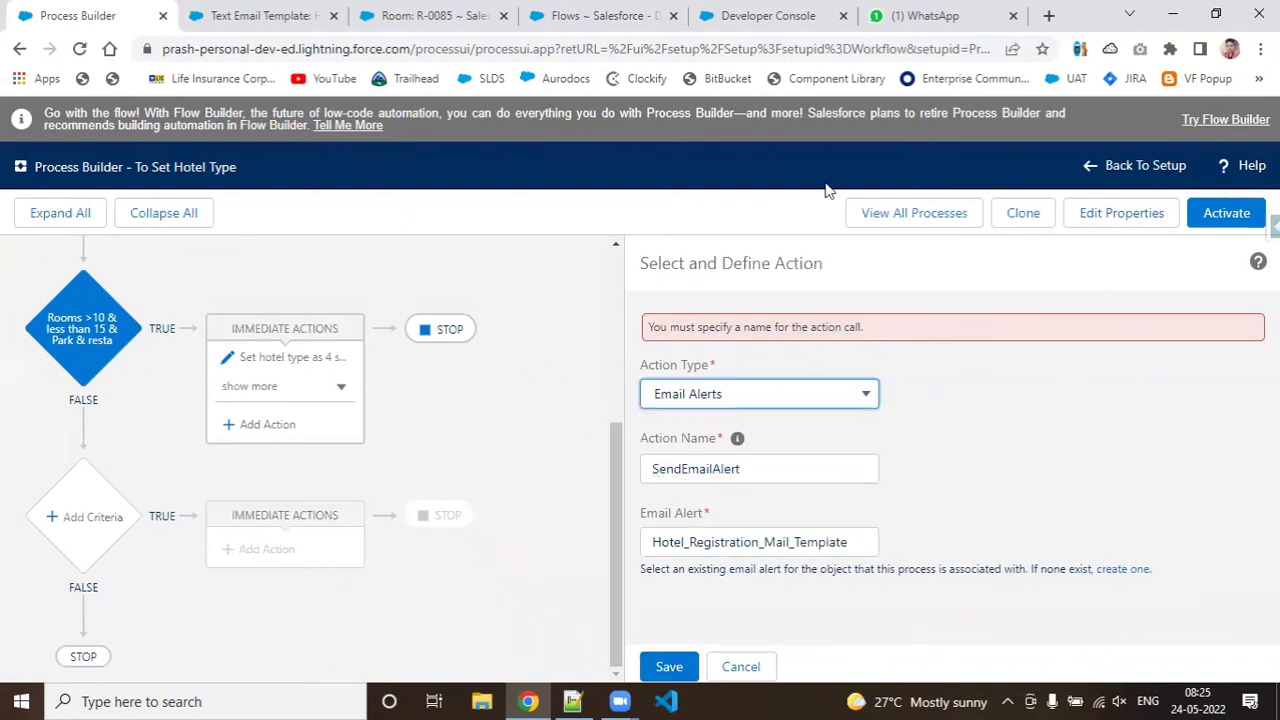
key("Tab")
key("Tab")
left_click(1130, 572)
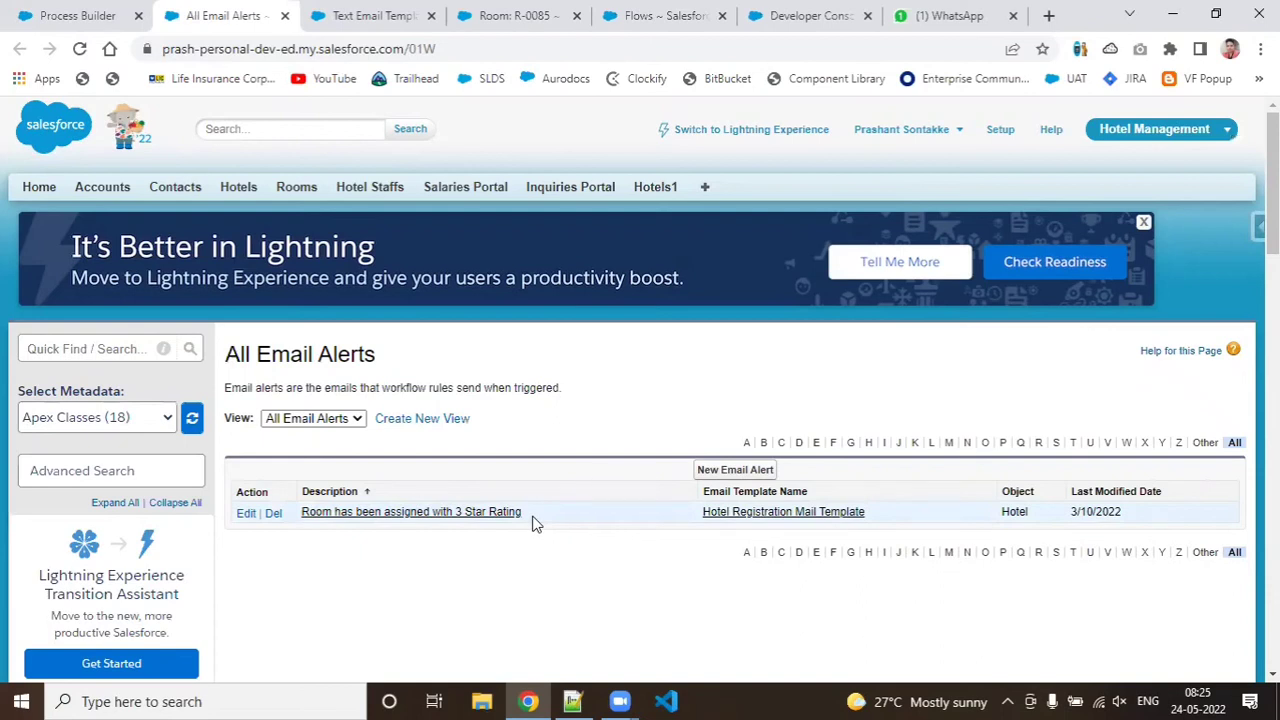
left_click(108, 349)
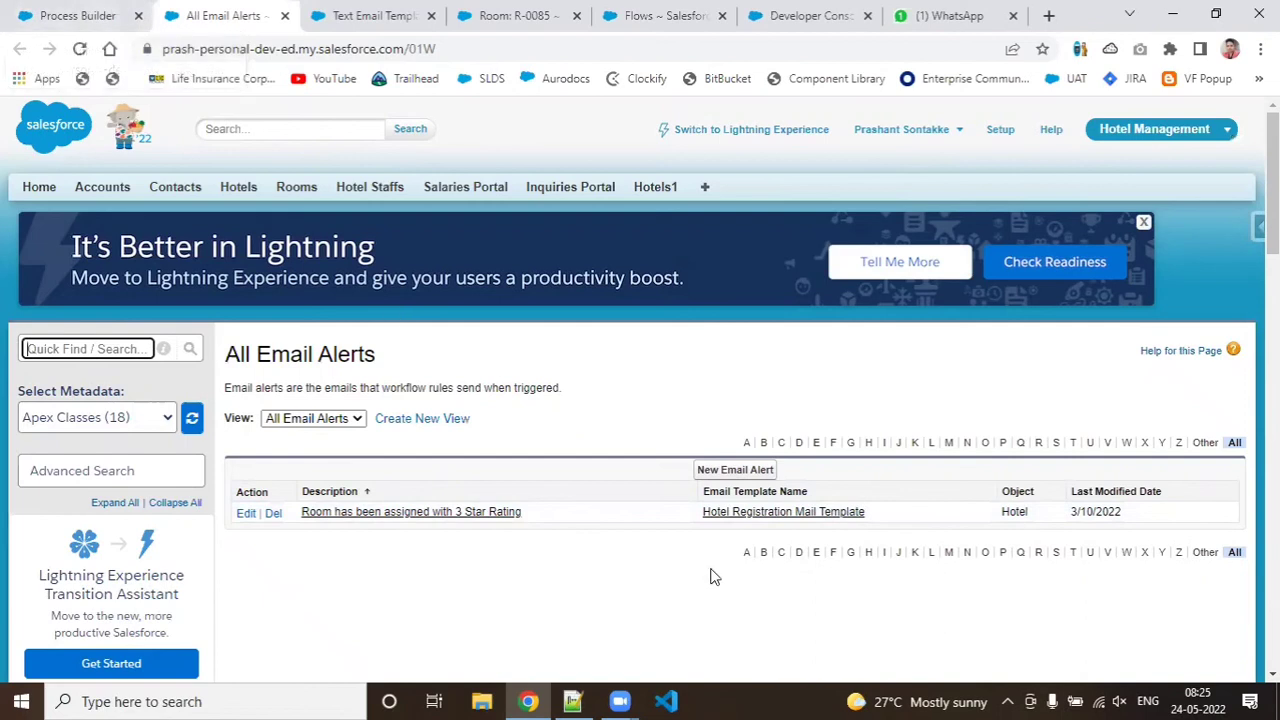
left_click_drag(866, 513, 705, 520)
key("ctrl+c")
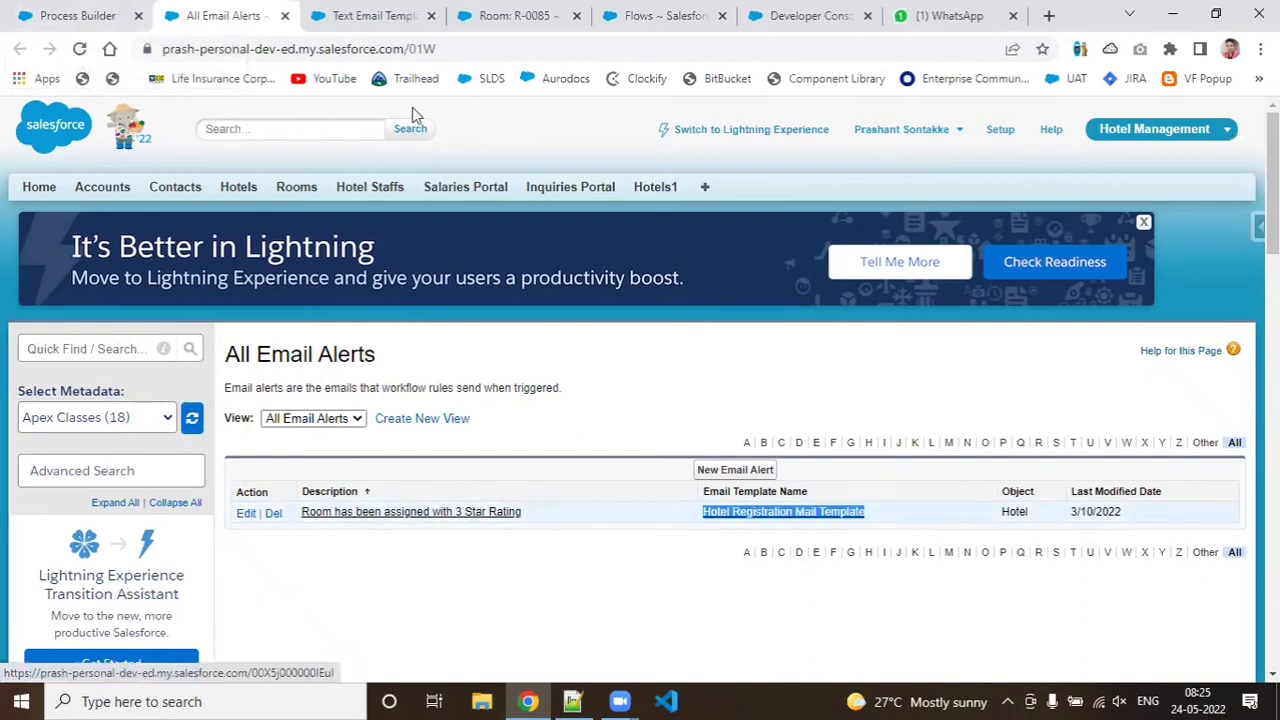
Step: Try Hotel Registration Mail Template as the SendEmailAlert action's email alert, and cancel the action
left_click(40, 15)
double_click(748, 541)
key("ctrl+v")
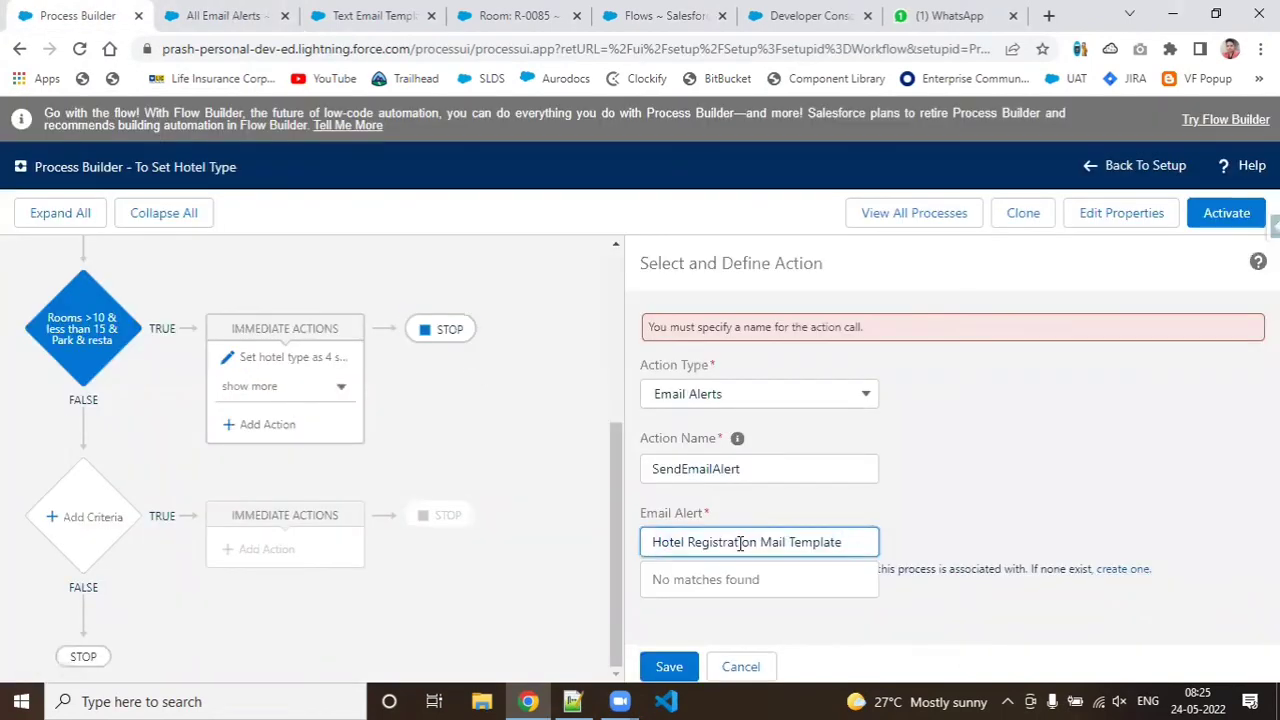
key("Tab")
key("Tab")
key("Tab")
key("Tab")
key("Tab")
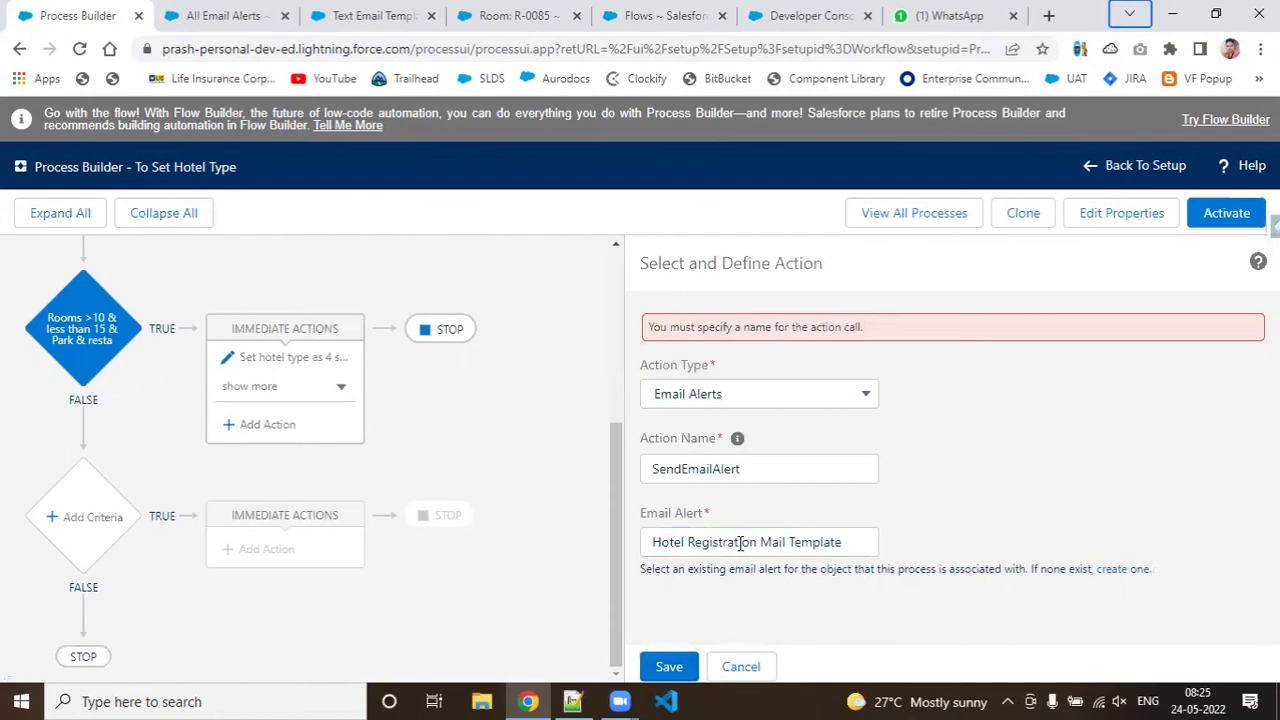
left_click(748, 667)
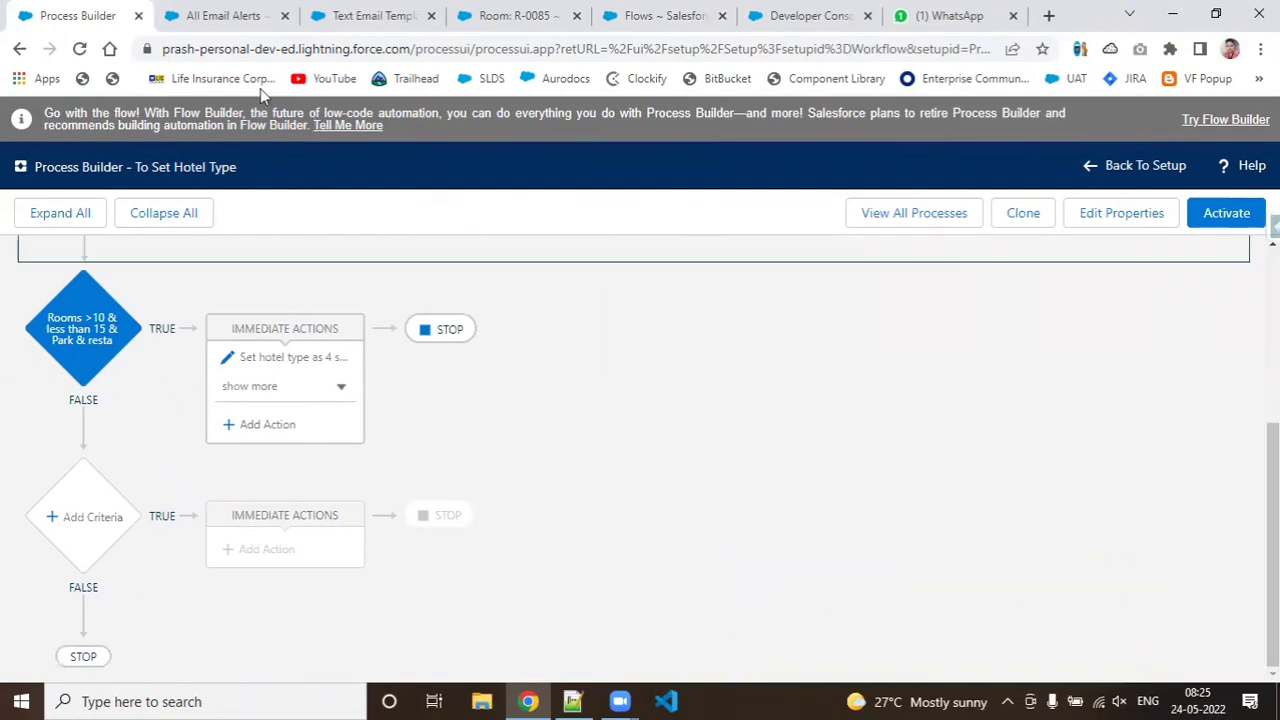
Step: Open version 10 of HotelProcessBuilder, review its criteria and clone it as a version of the current process
left_click(82, 49)
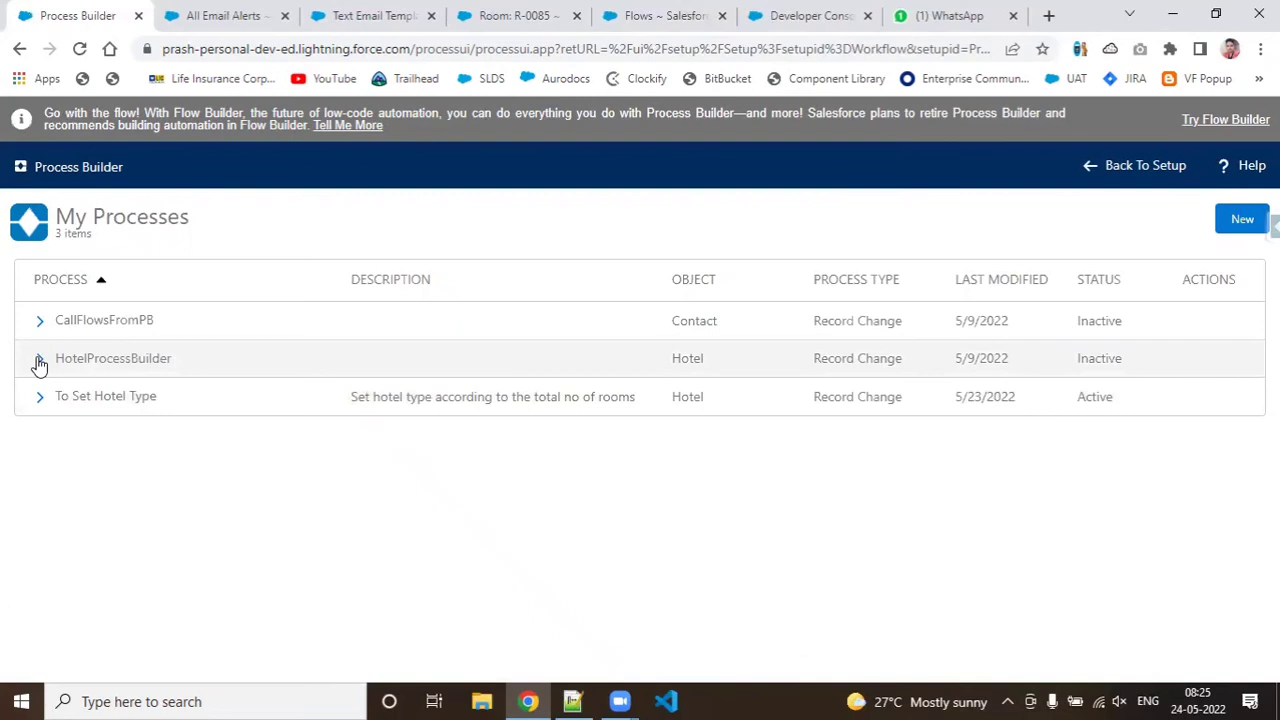
left_click(40, 362)
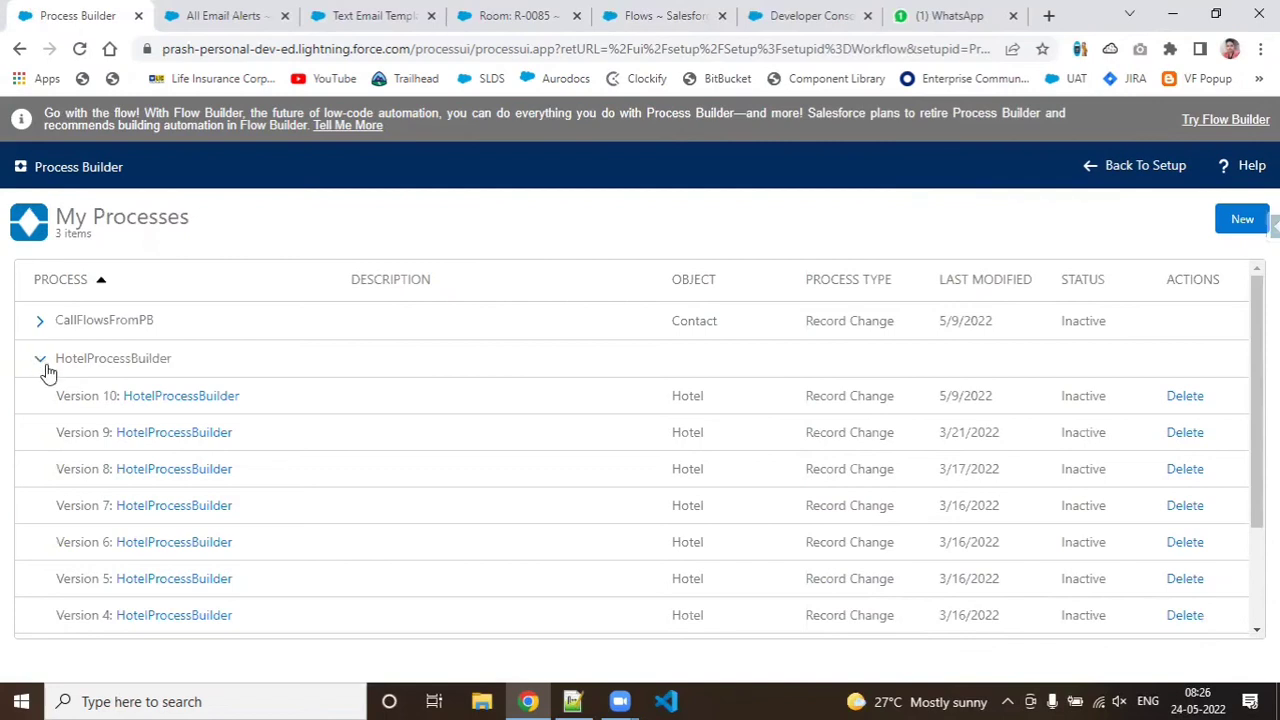
left_click(160, 398)
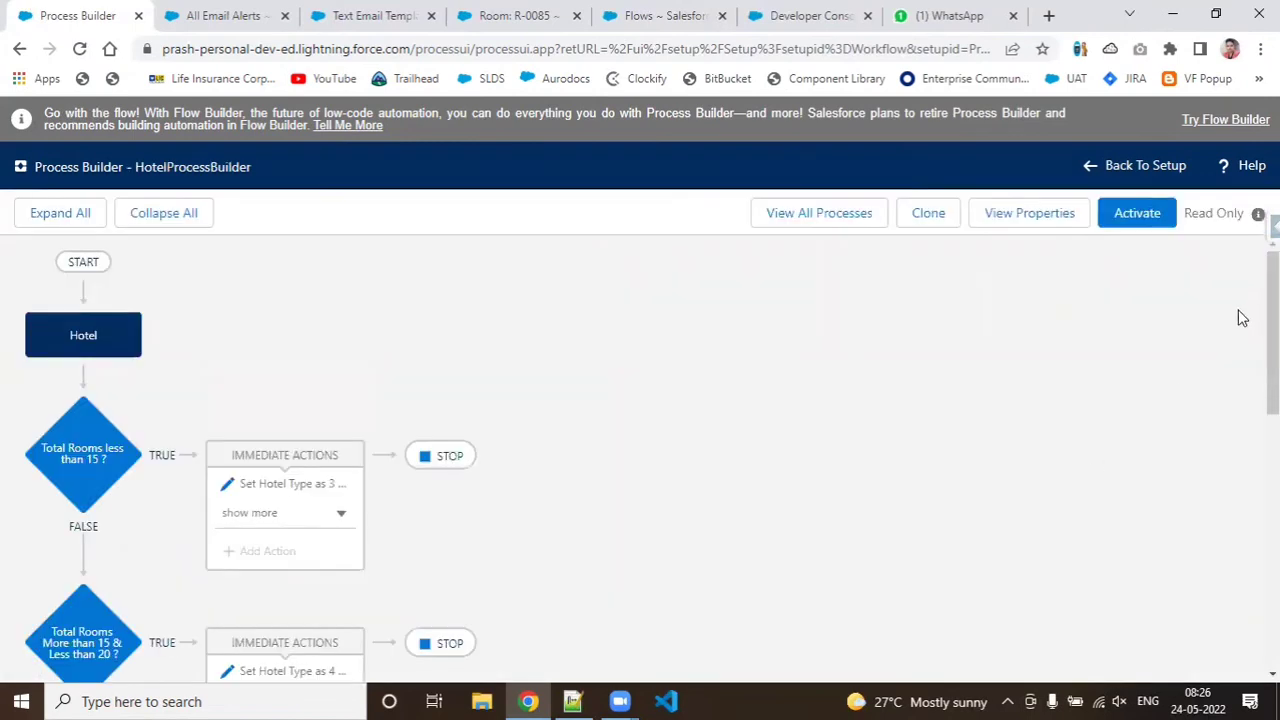
left_click_drag(1273, 312, 1273, 351)
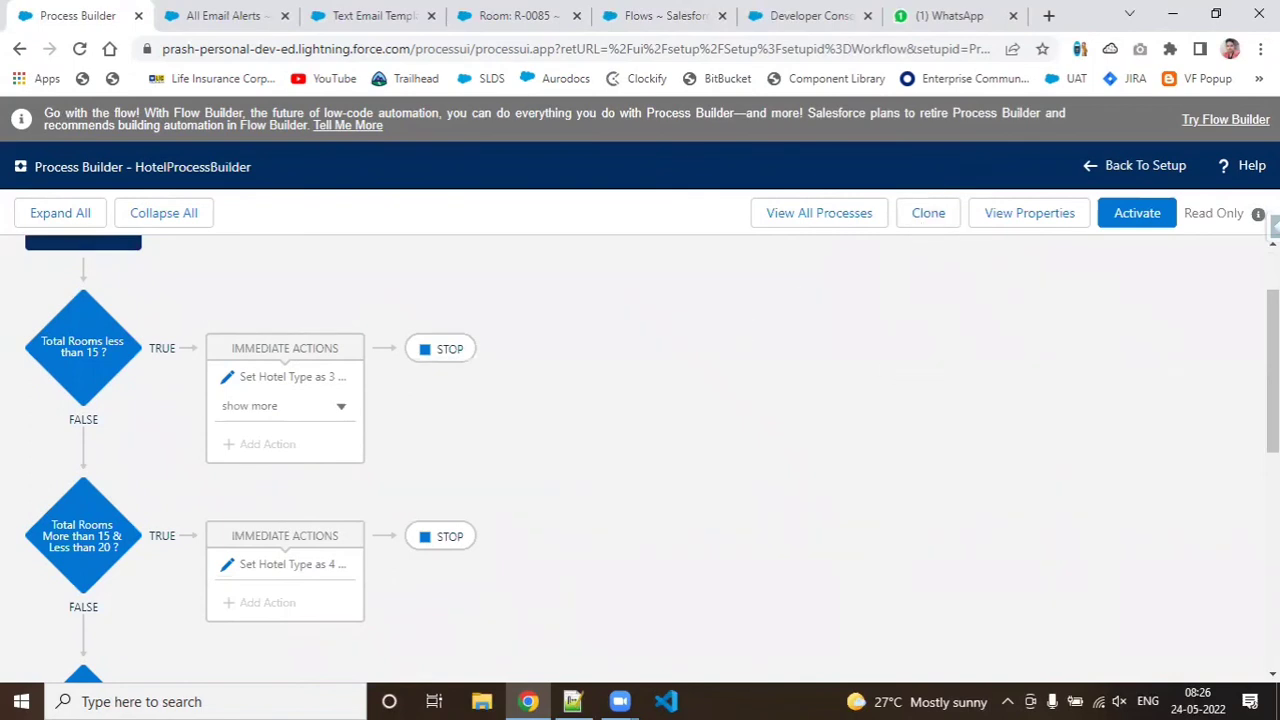
left_click_drag(1273, 371, 1273, 495)
left_click(76, 402)
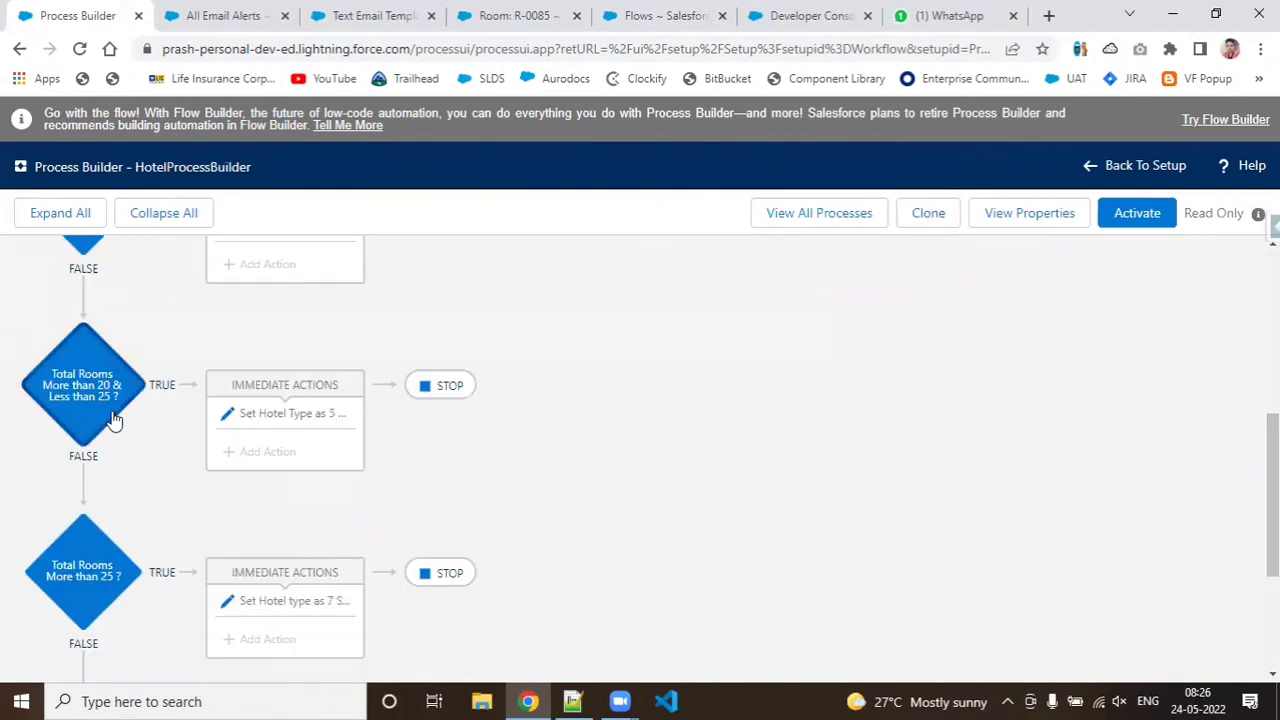
left_click(930, 215)
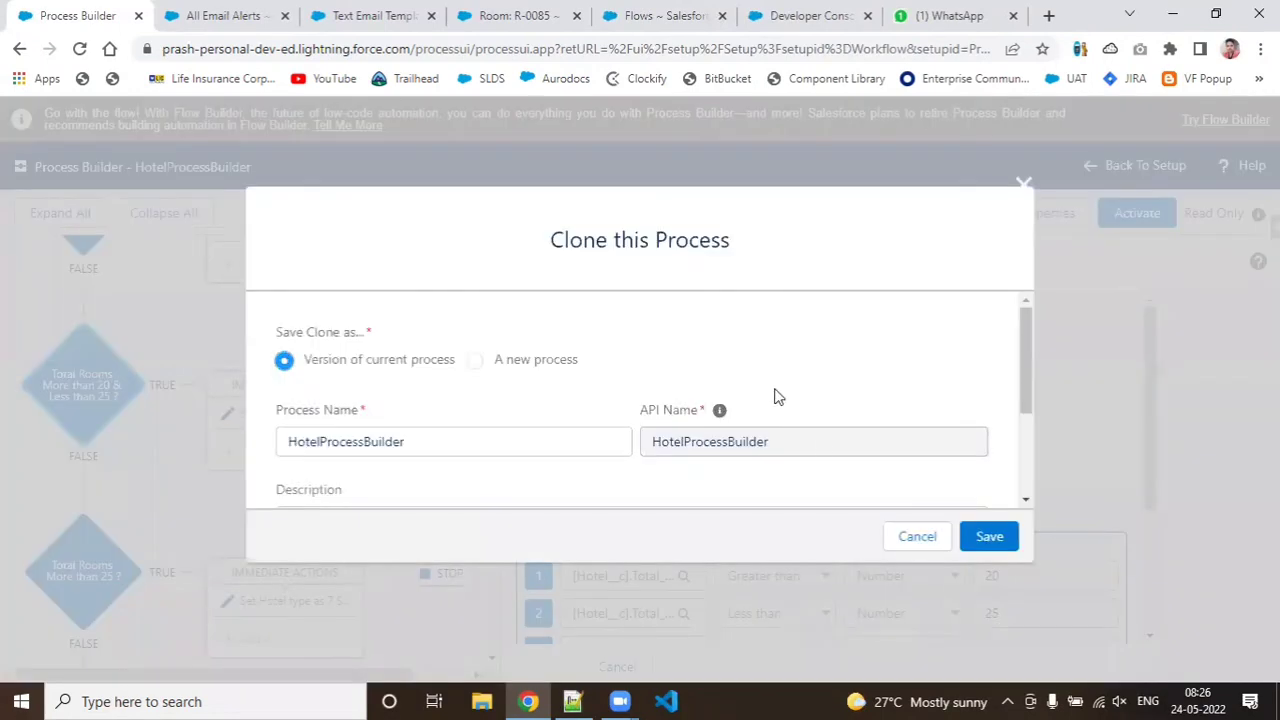
left_click(980, 537)
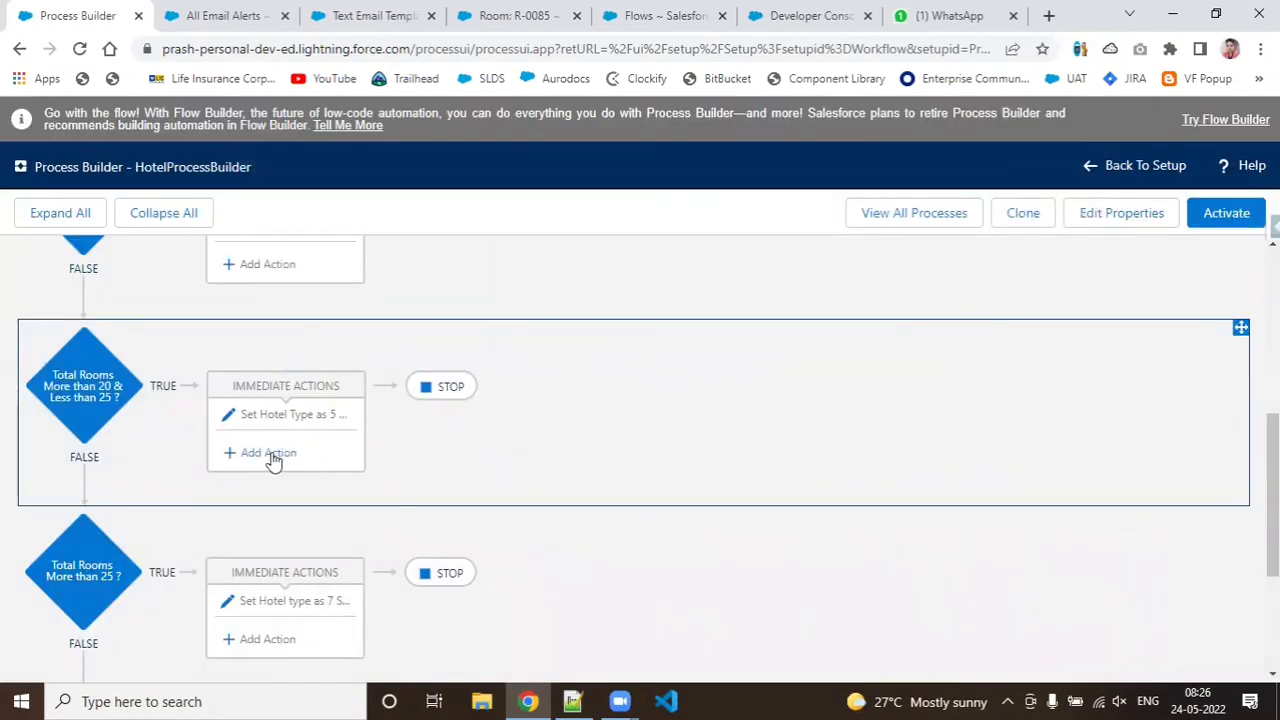
left_click(268, 452)
left_click(795, 346)
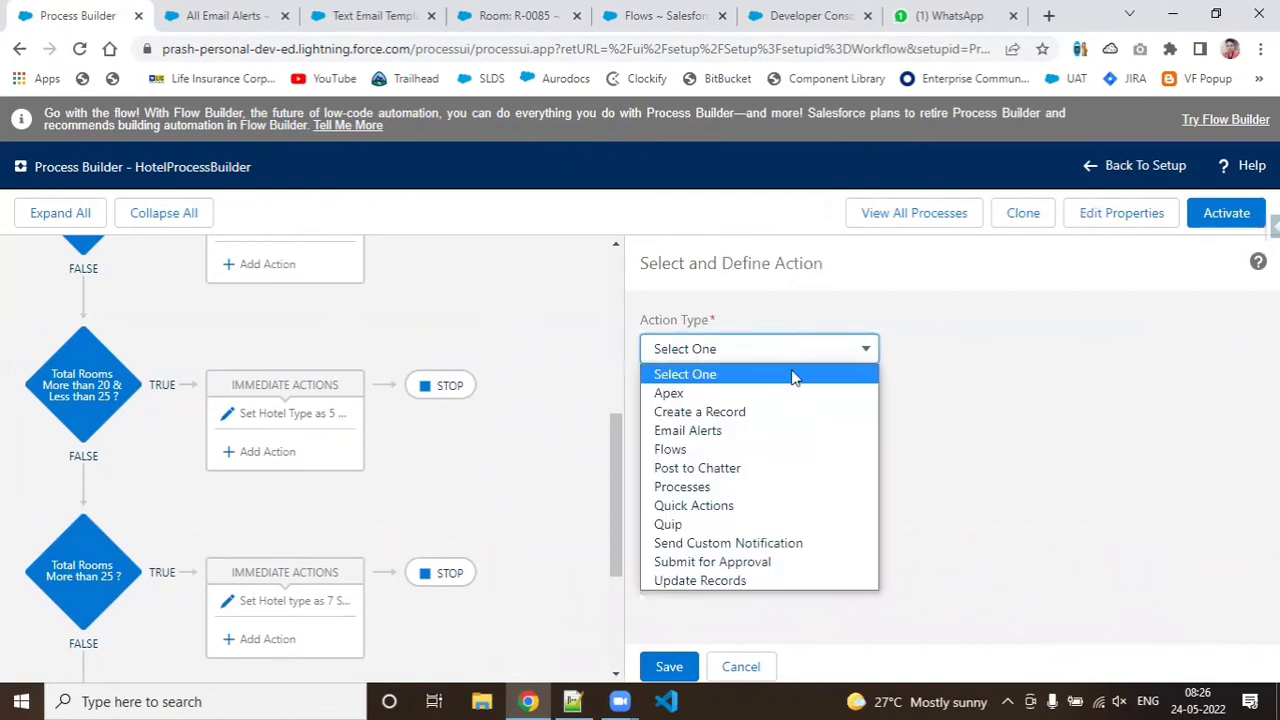
left_click(750, 431)
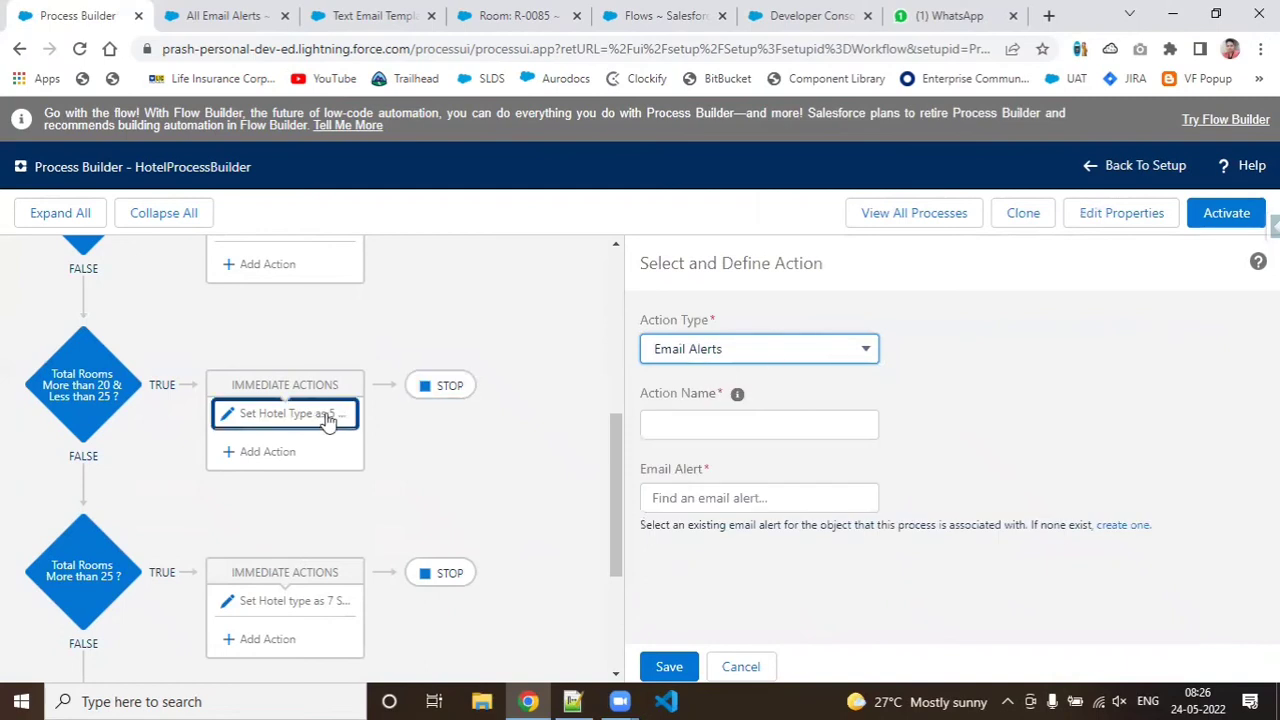
left_click_drag(611, 463, 615, 405)
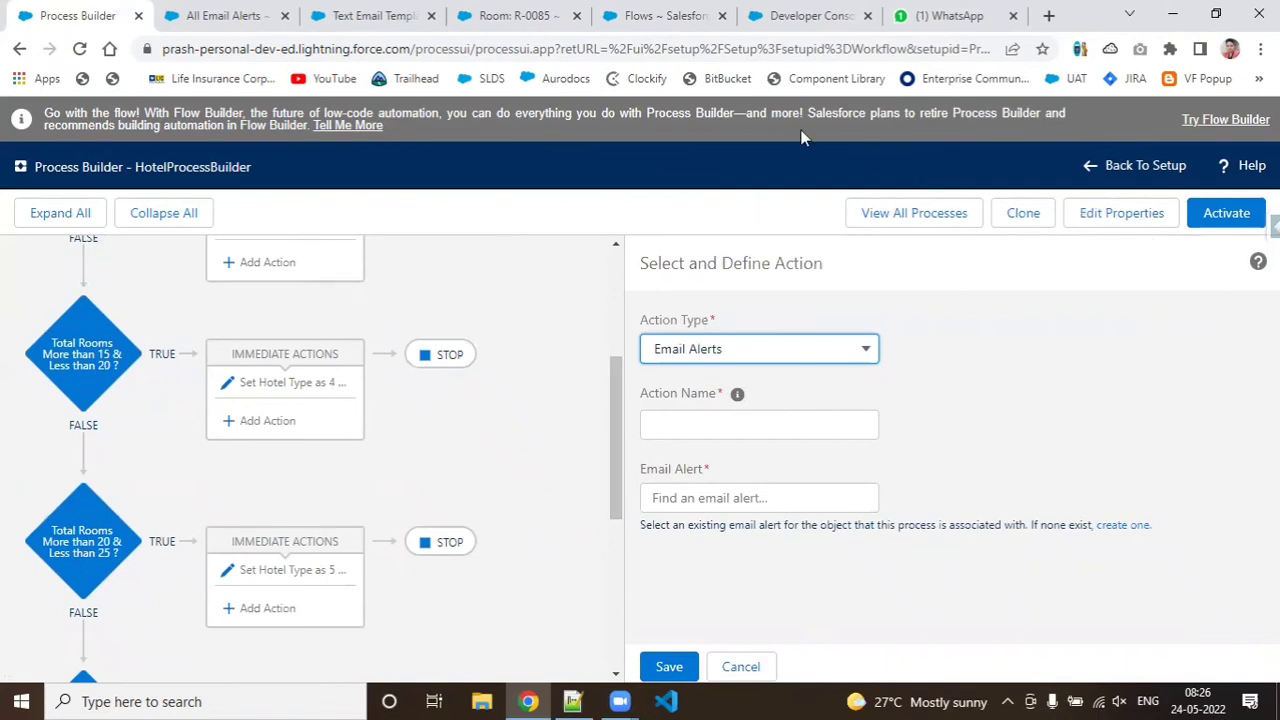
Step: Return to Setup, find Process Builder and open the To Set Hotel Type process for editing
left_click(18, 48)
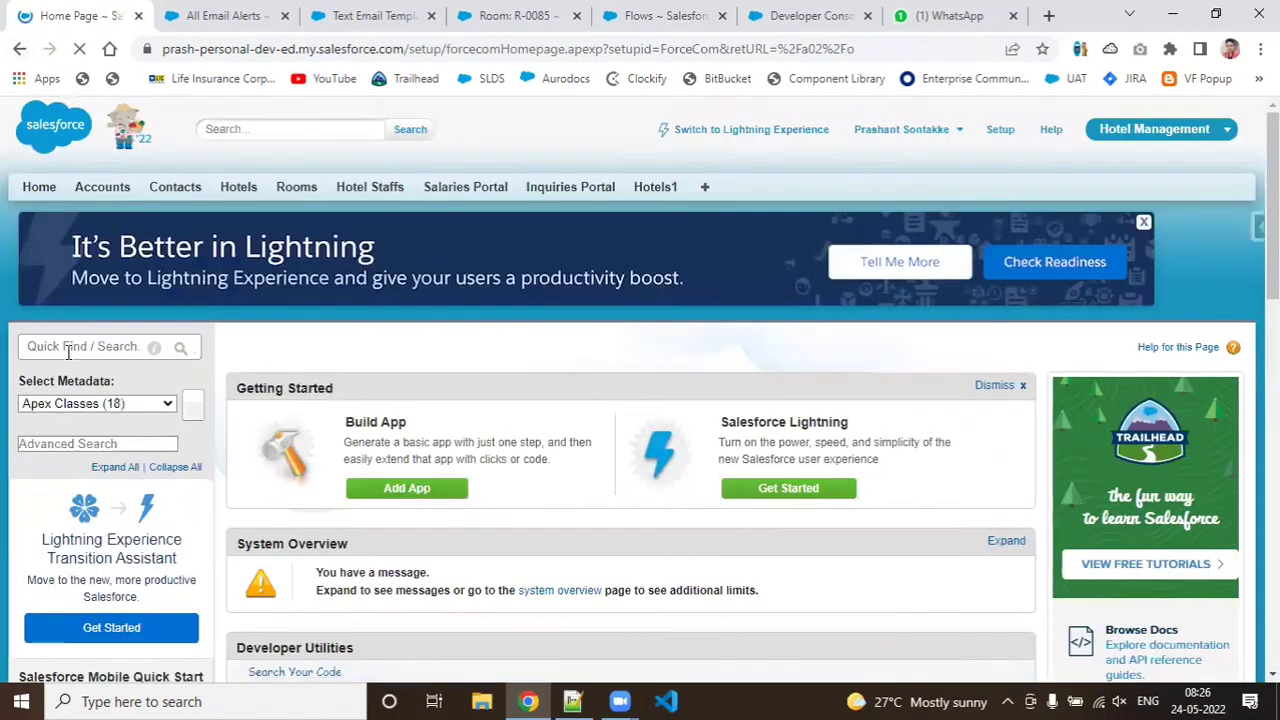
type("proc")
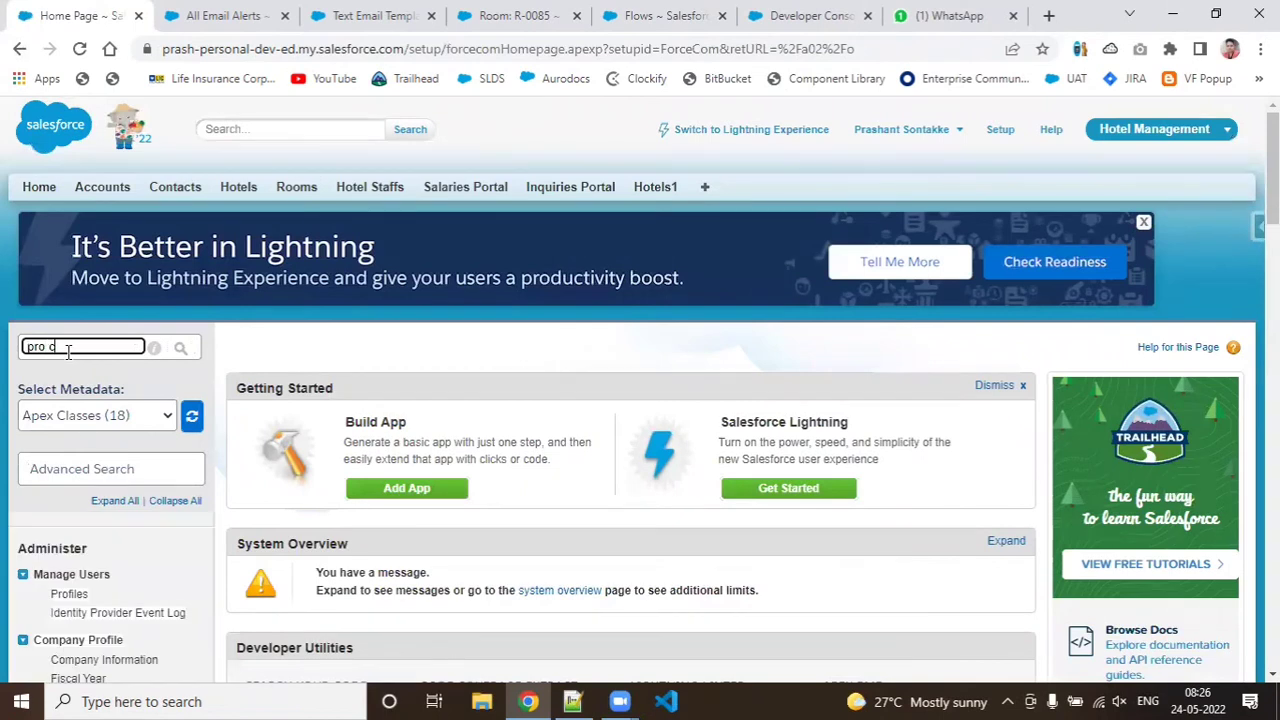
type("ess")
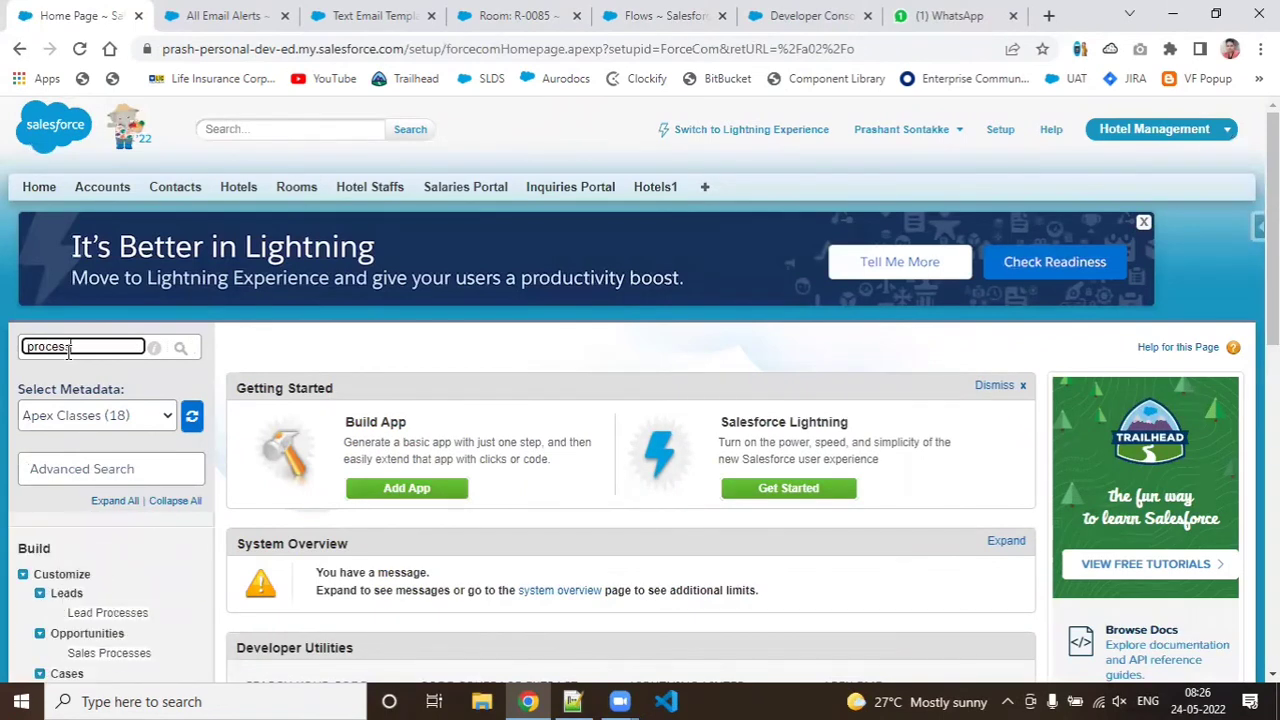
type(" bui")
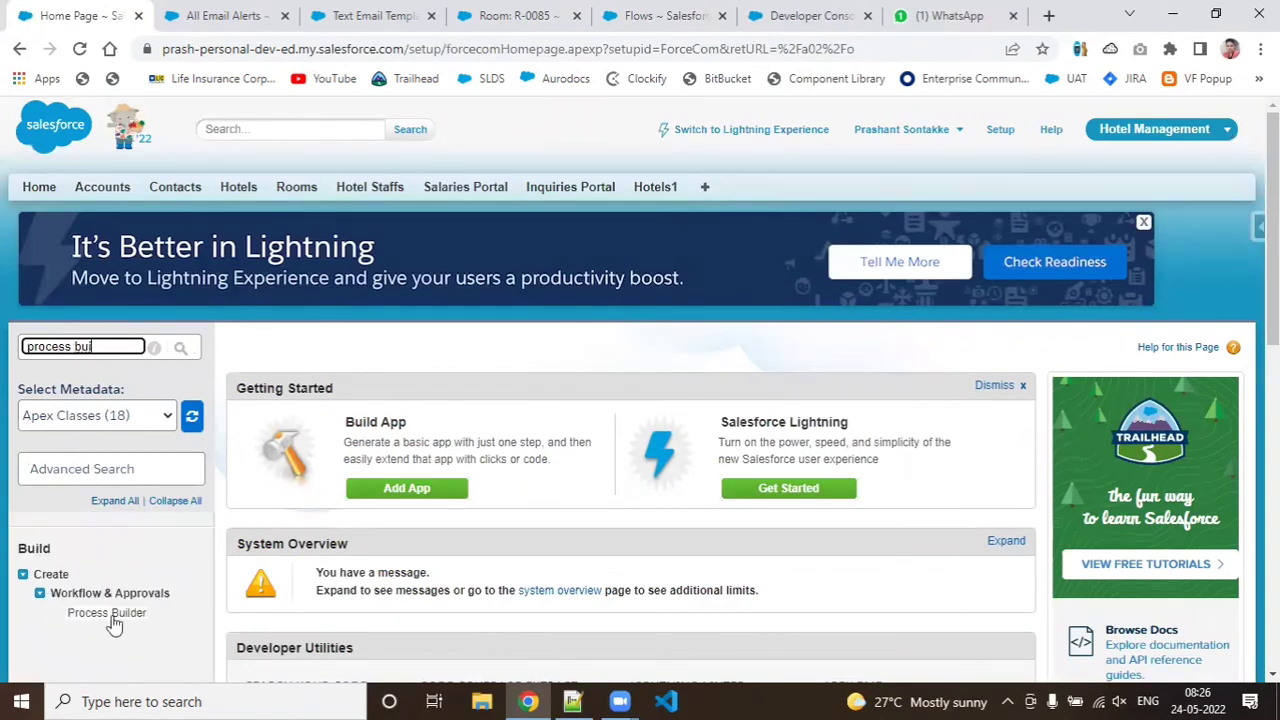
left_click(116, 614)
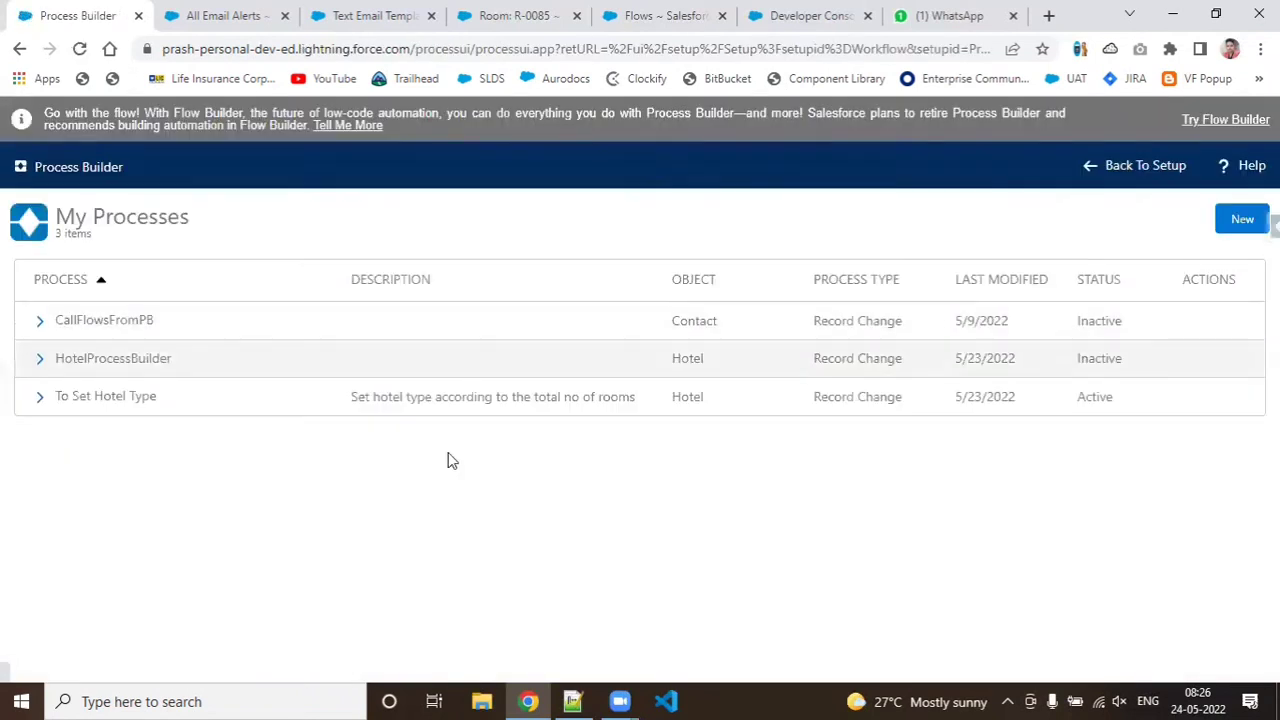
left_click(40, 400)
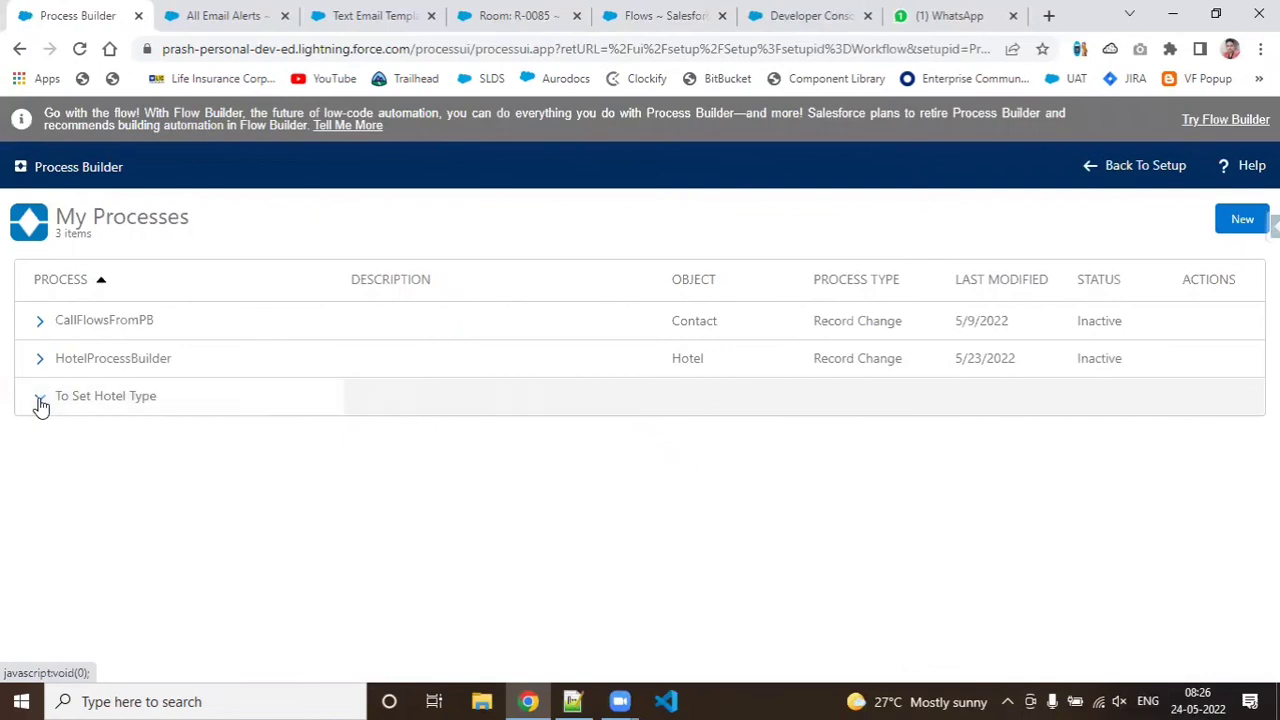
left_click(194, 437)
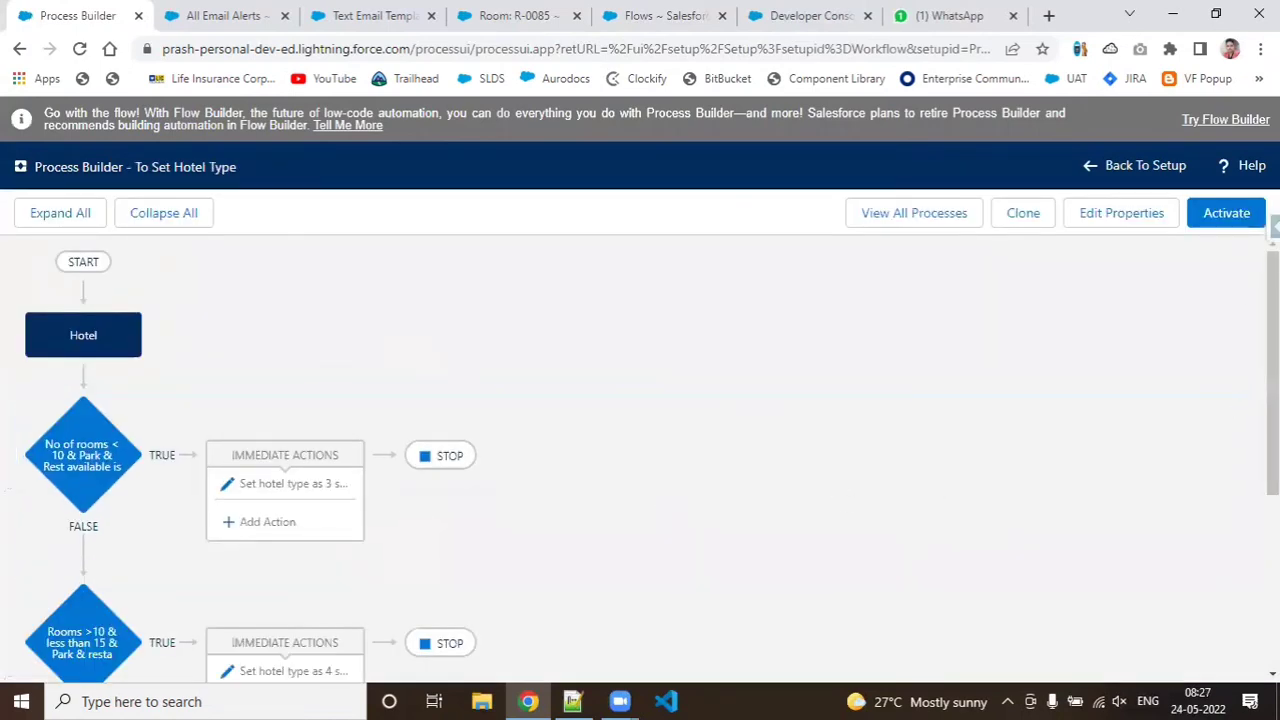
Step: Add an Email Alerts action to the immediate actions of the "Rooms >10 & less than 15" criterion
scroll(849, 451, "down", 1)
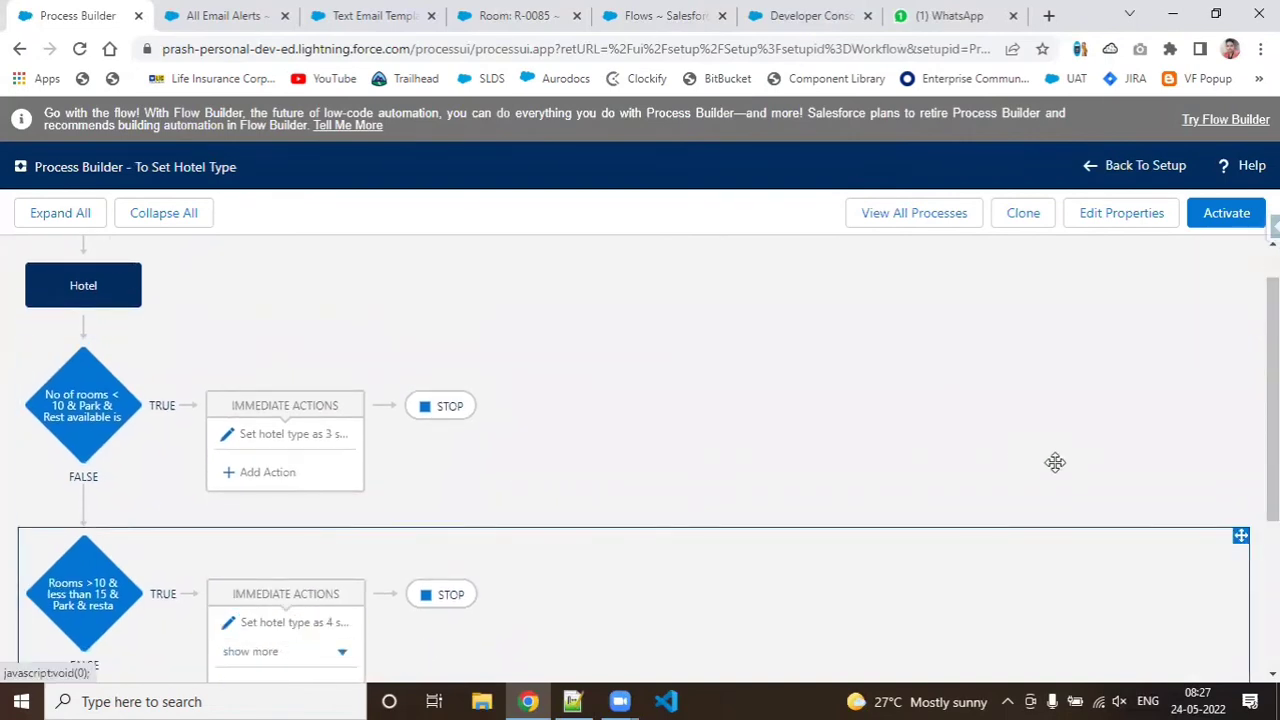
scroll(330, 580, "down", 1)
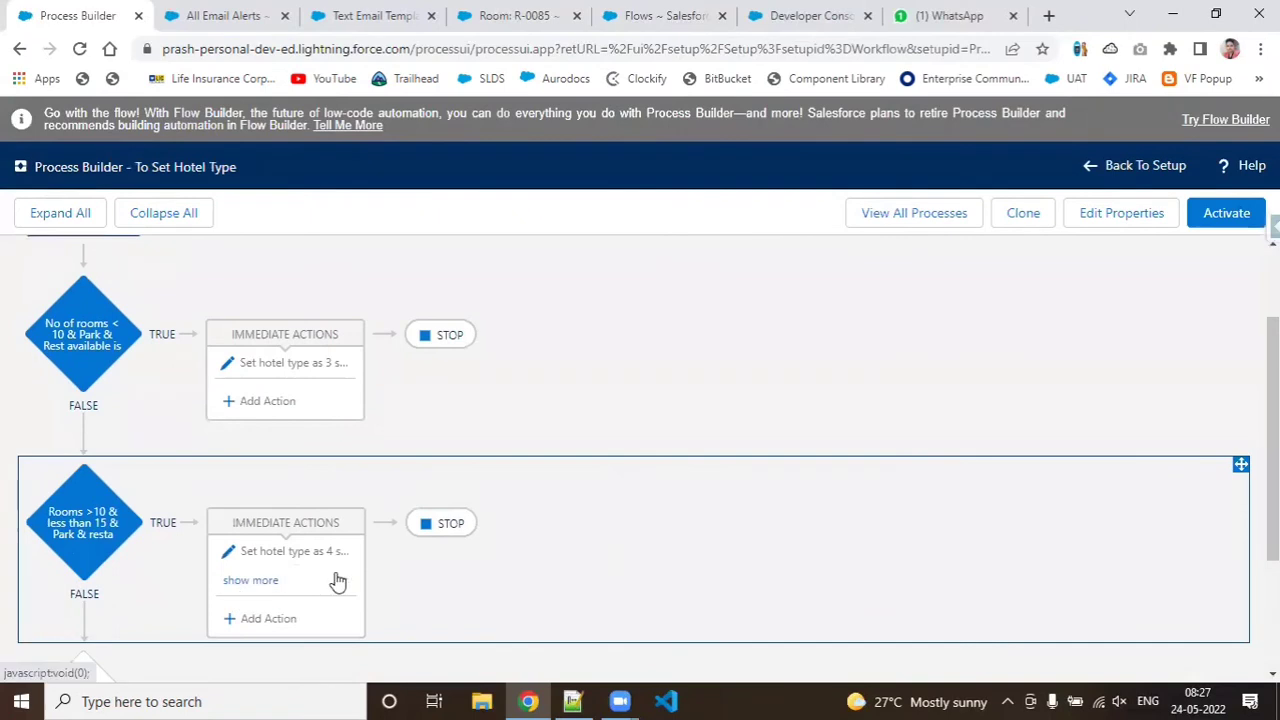
left_click(288, 626)
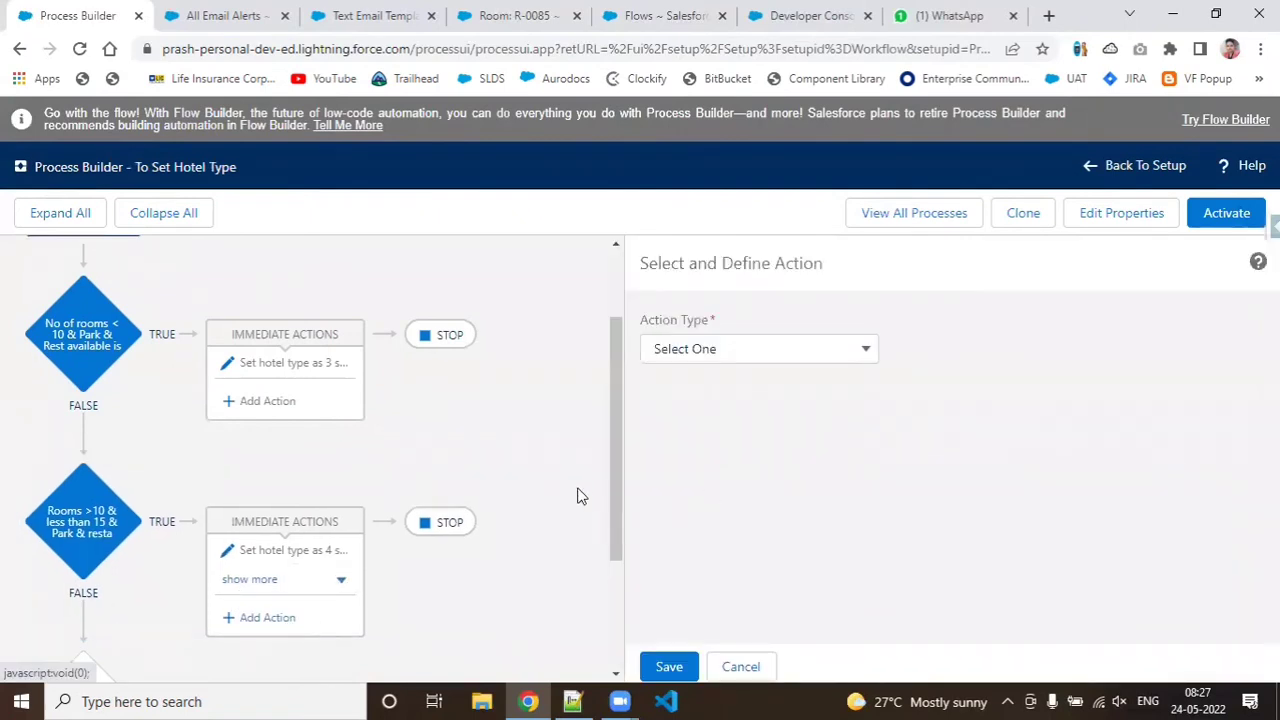
left_click(341, 588)
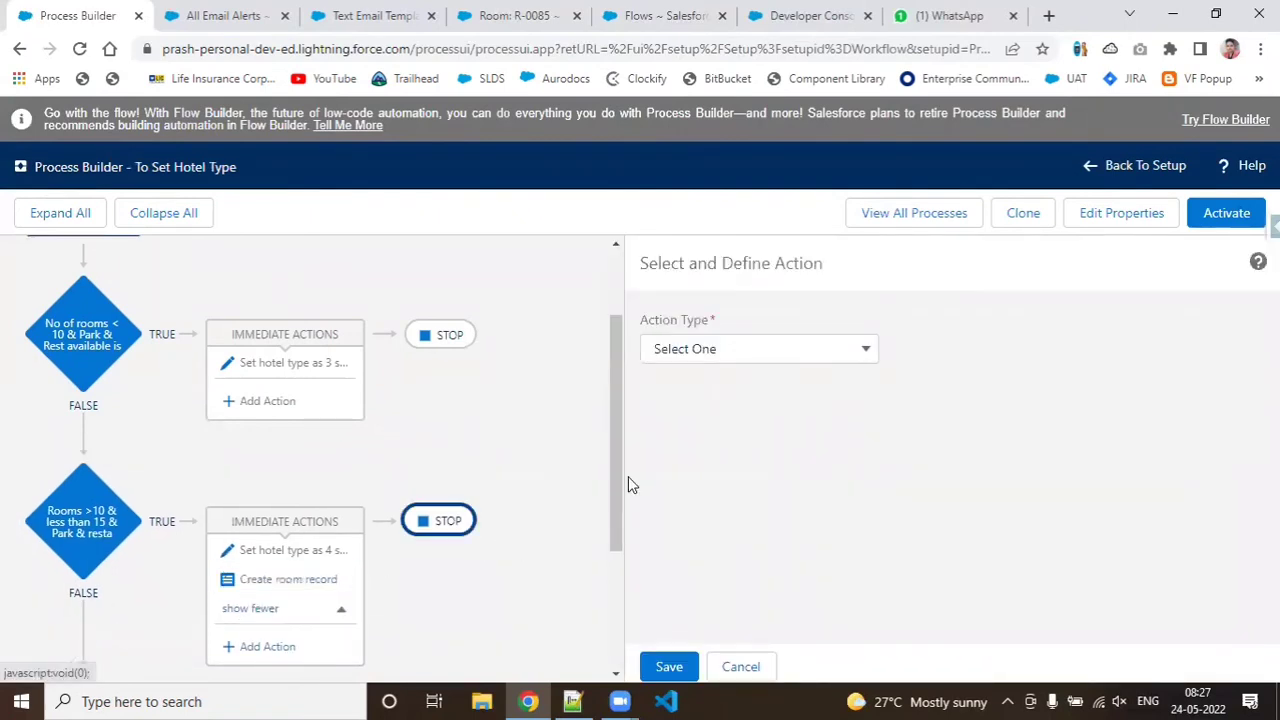
scroll(277, 457, "down", 3)
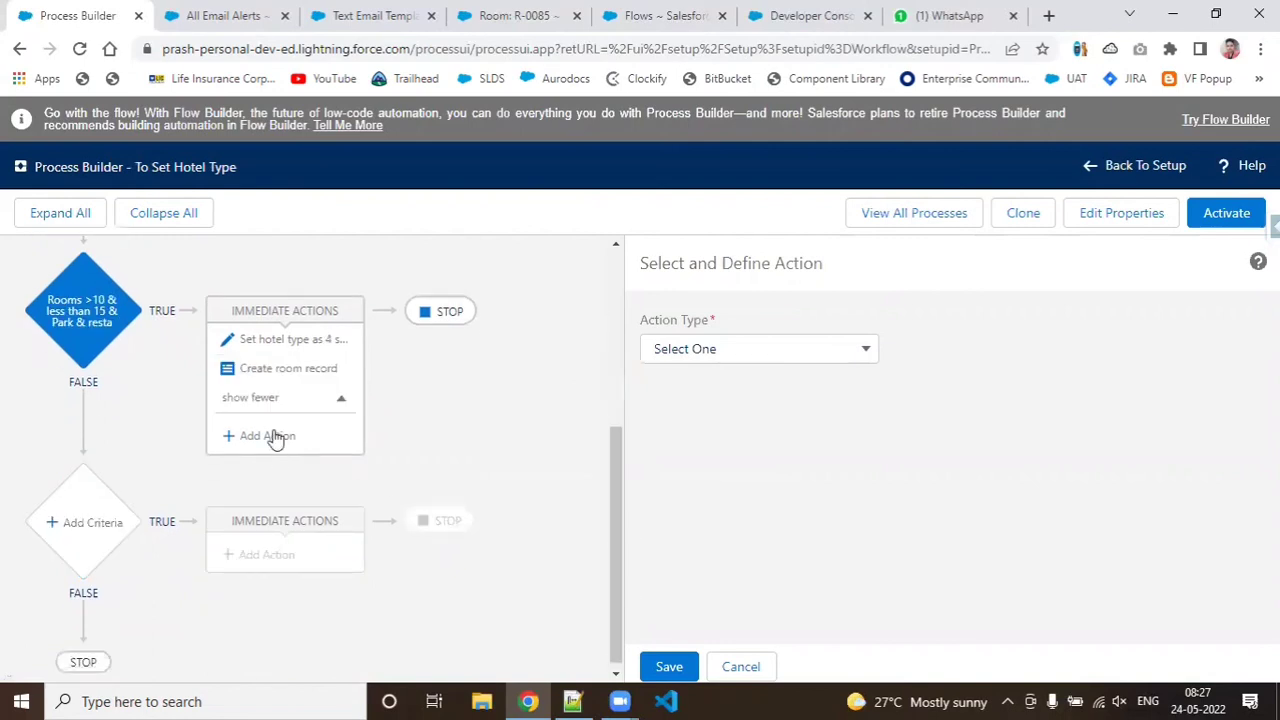
left_click(786, 362)
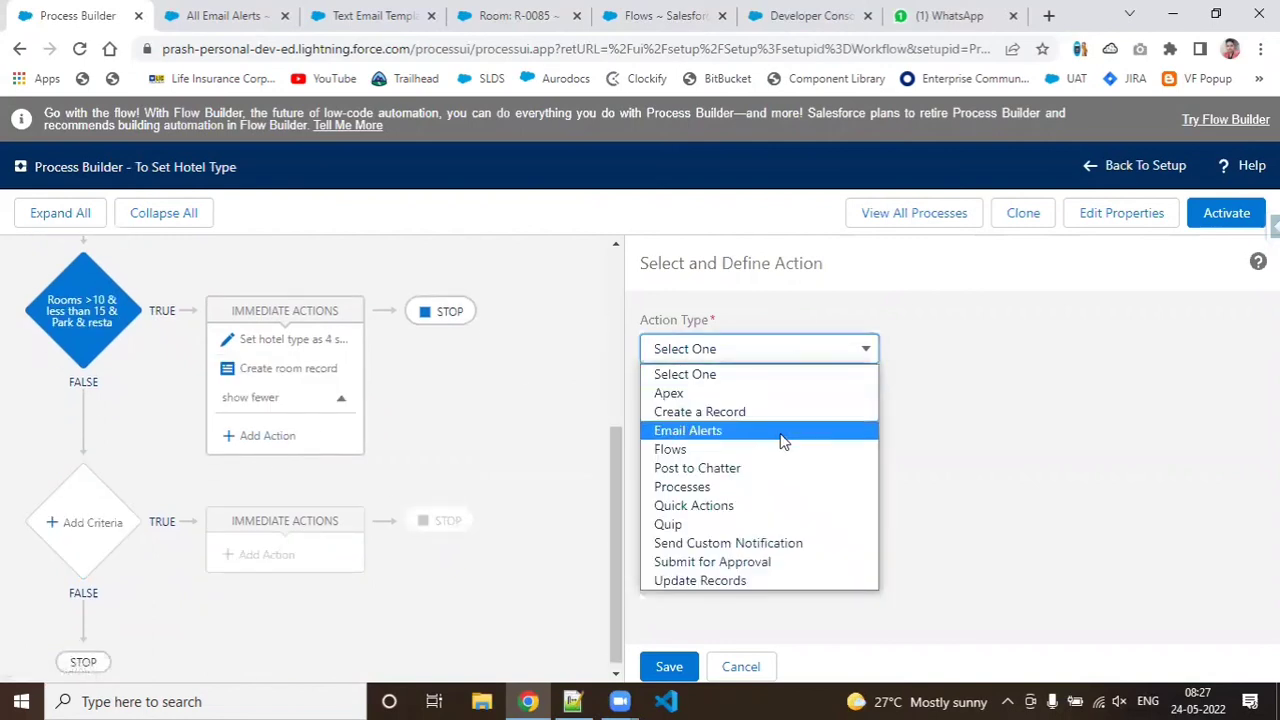
left_click(785, 440)
left_click(836, 427)
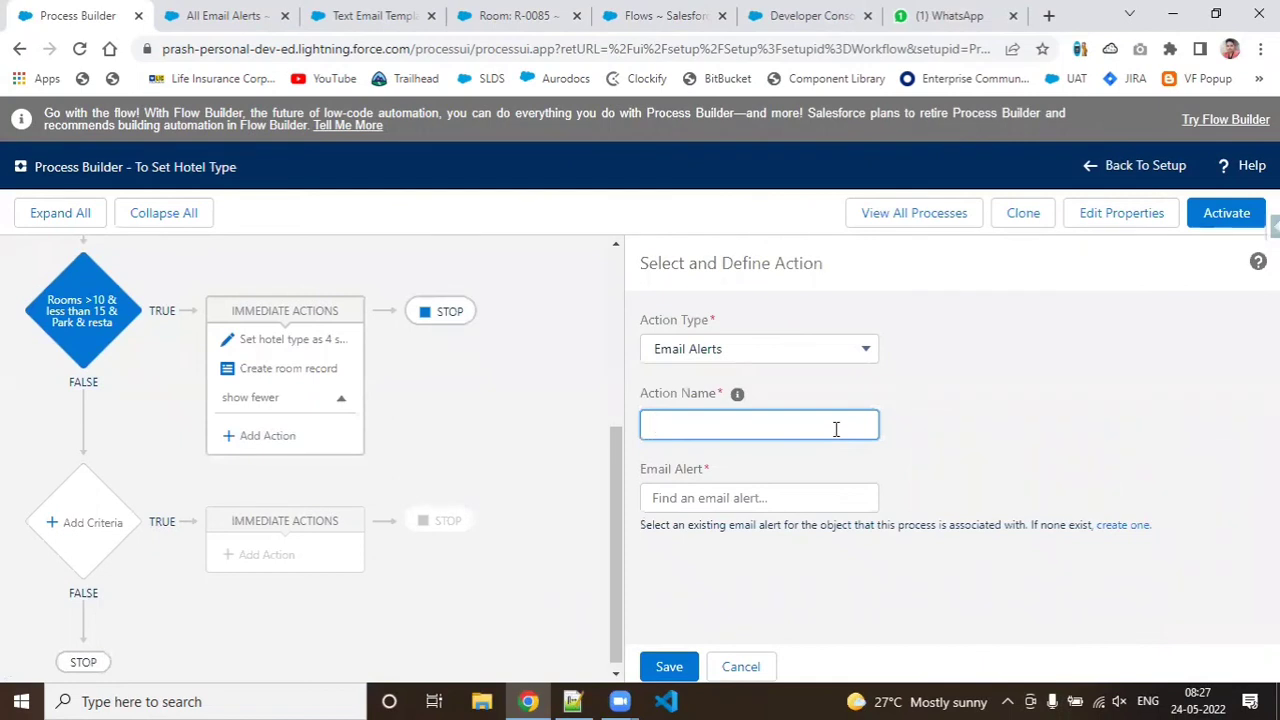
Step: Open the "Room has been assigned with 3 Star Rating" email alert from the action form's create link and copy its unique name
left_click(1122, 527)
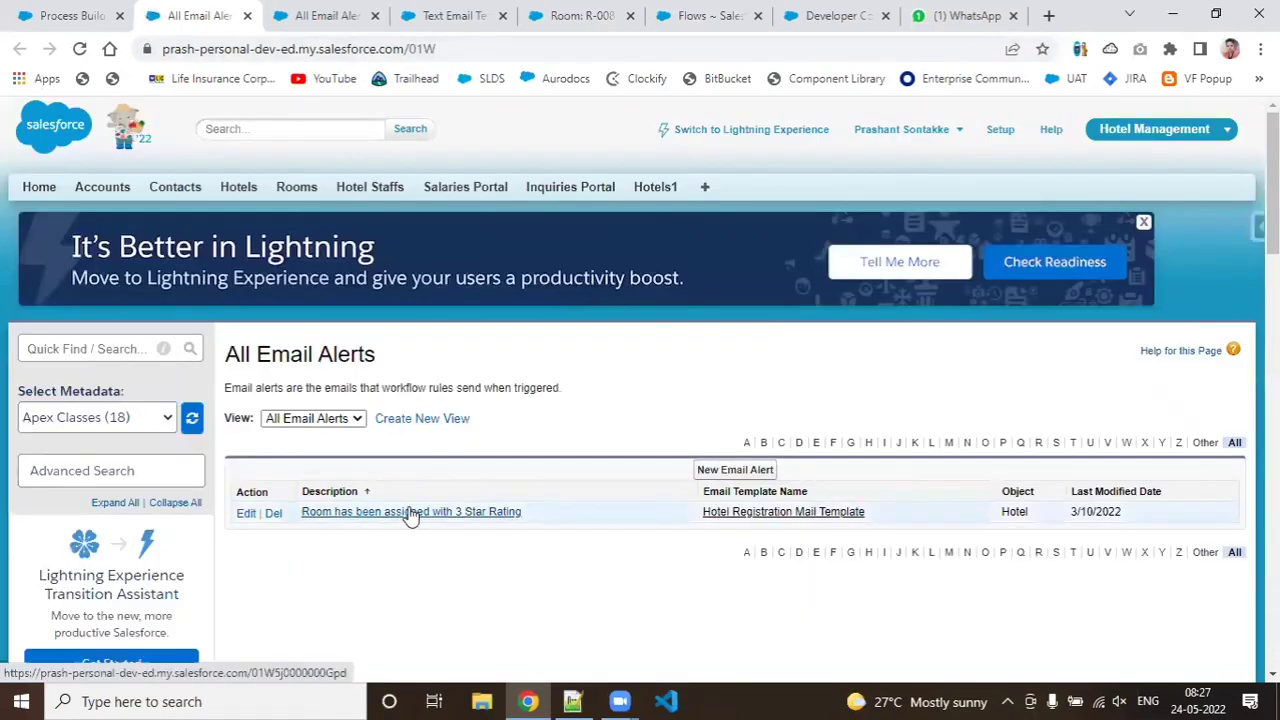
left_click(480, 513)
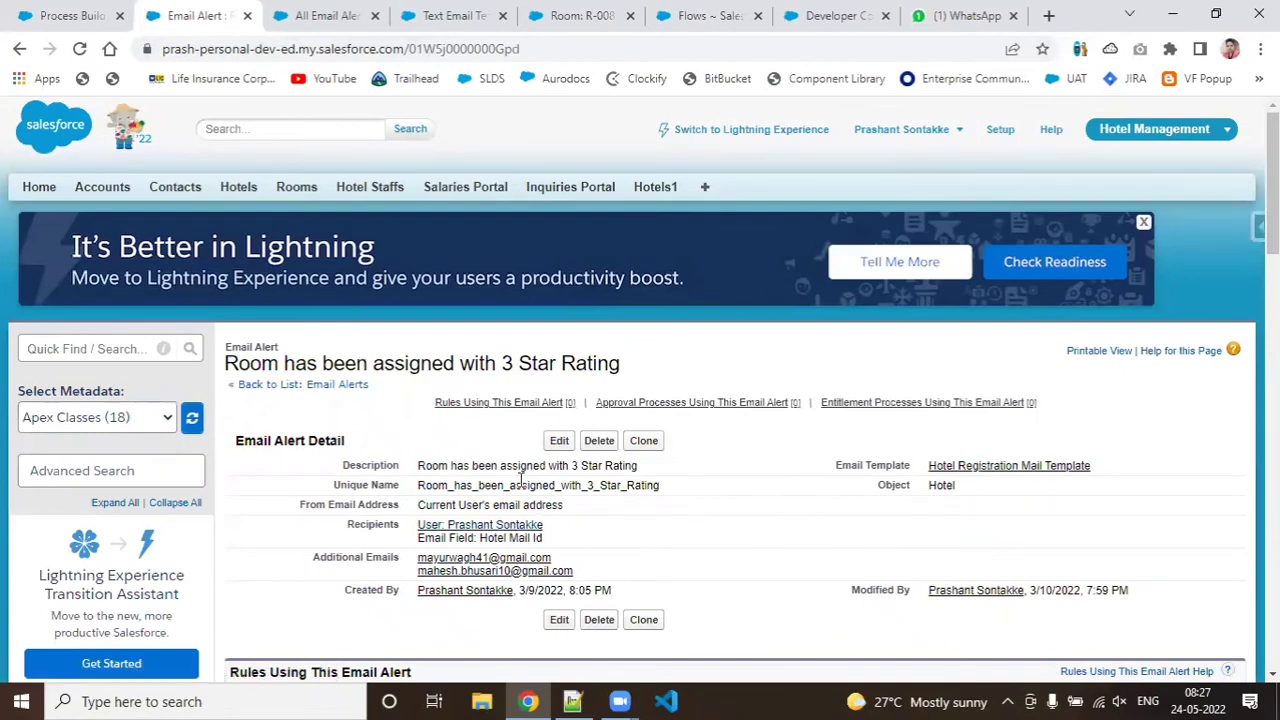
double_click(521, 484)
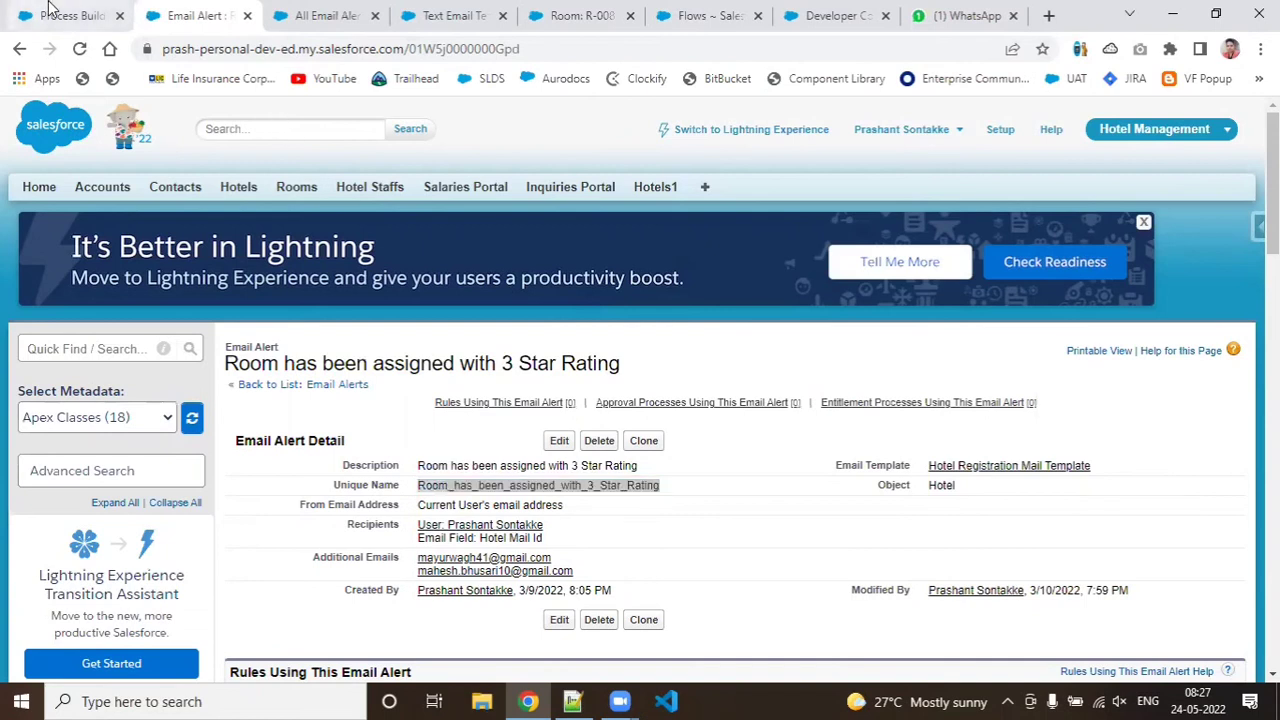
Step: Back in the process action form, enter Room_has_been_assigned_with_3_Star_Rating as the email alert and return to the start of the text
left_click(45, 15)
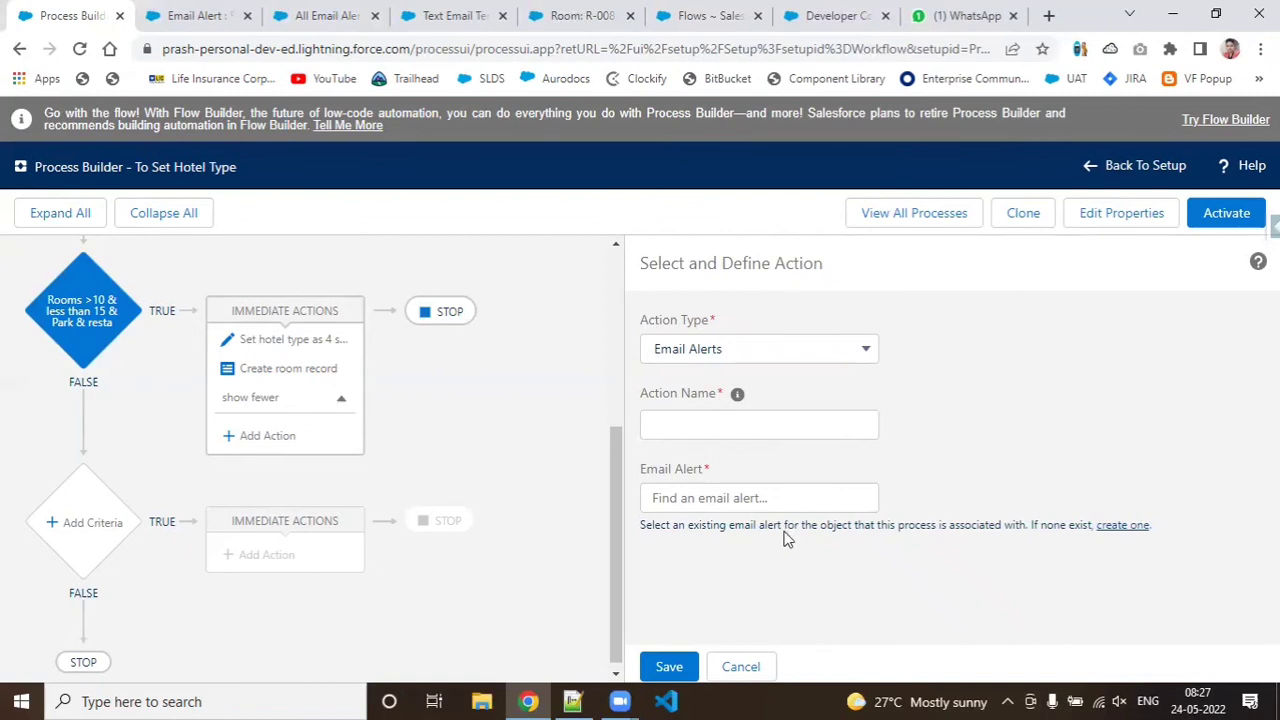
left_click(753, 422)
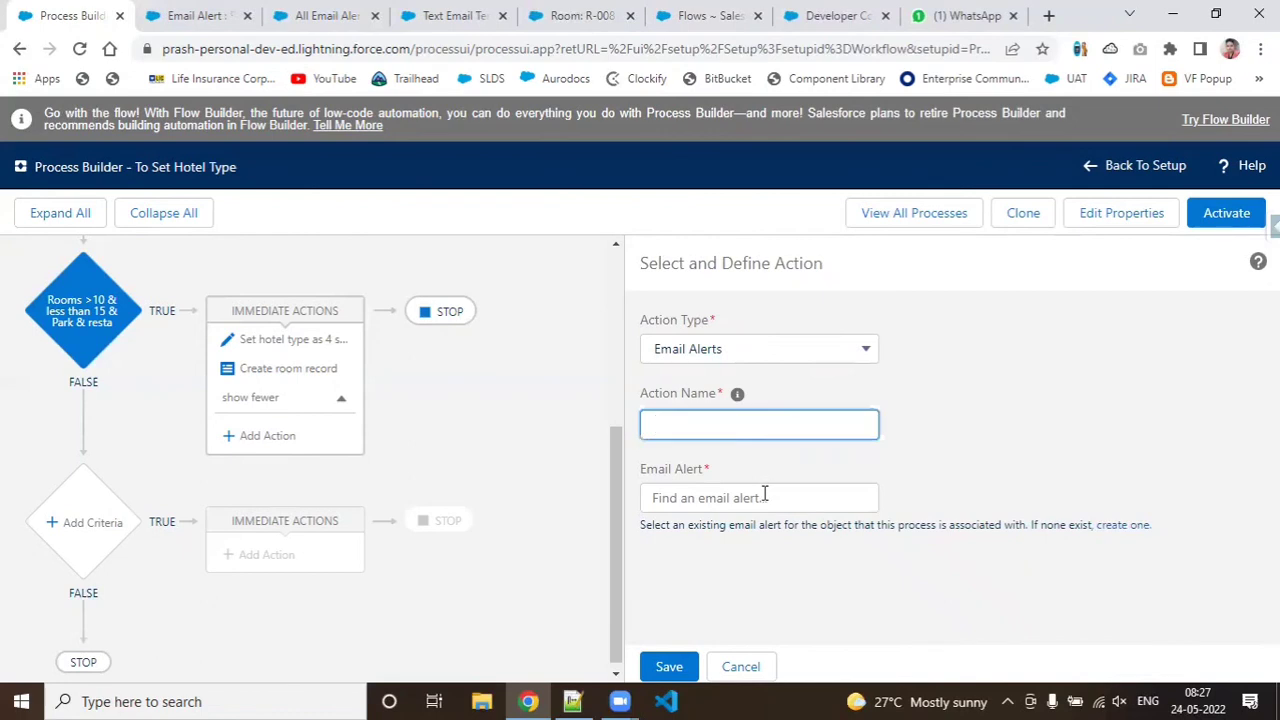
left_click(764, 494)
key("ctrl+v")
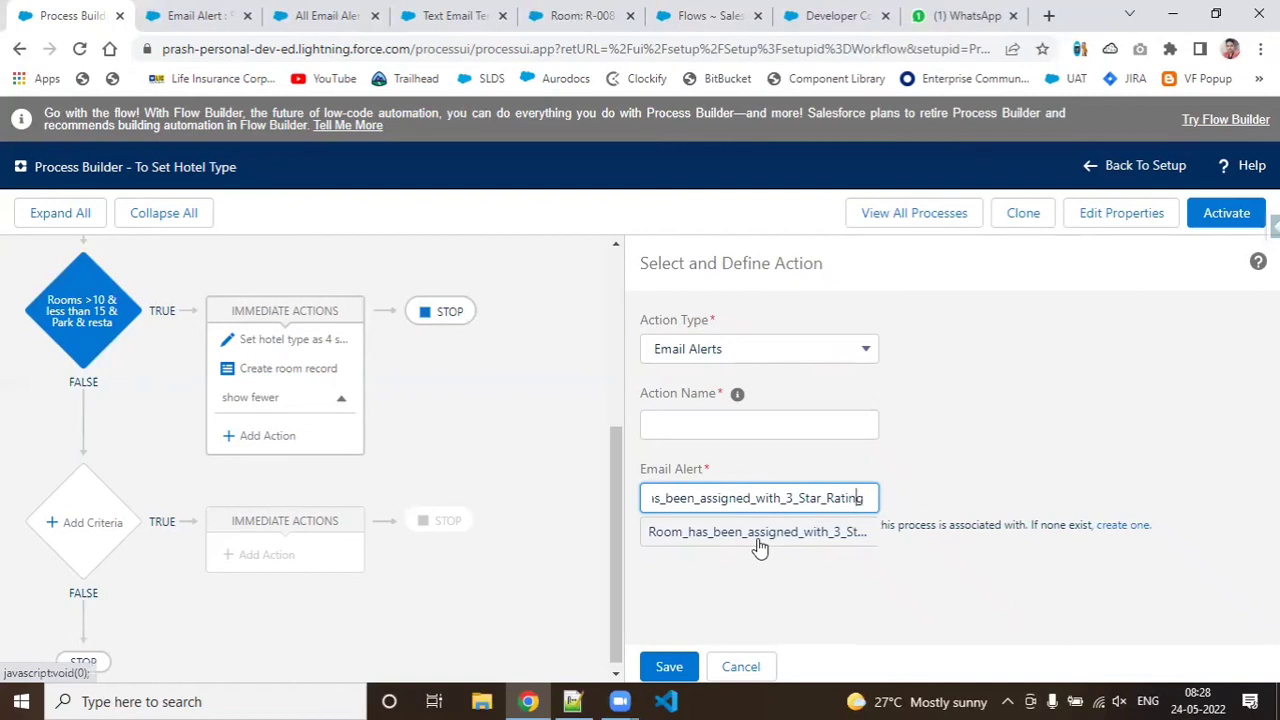
key("Left")
key("Left")
key("Left")
key("Left")
key("Left")
key("Left")
key("Left")
key("Left")
key("Left")
key("Left")
key("Left")
key("Left")
key("Left")
key("Left")
key("Left")
key("Left")
key("Left")
key("Left")
key("Left")
key("Left")
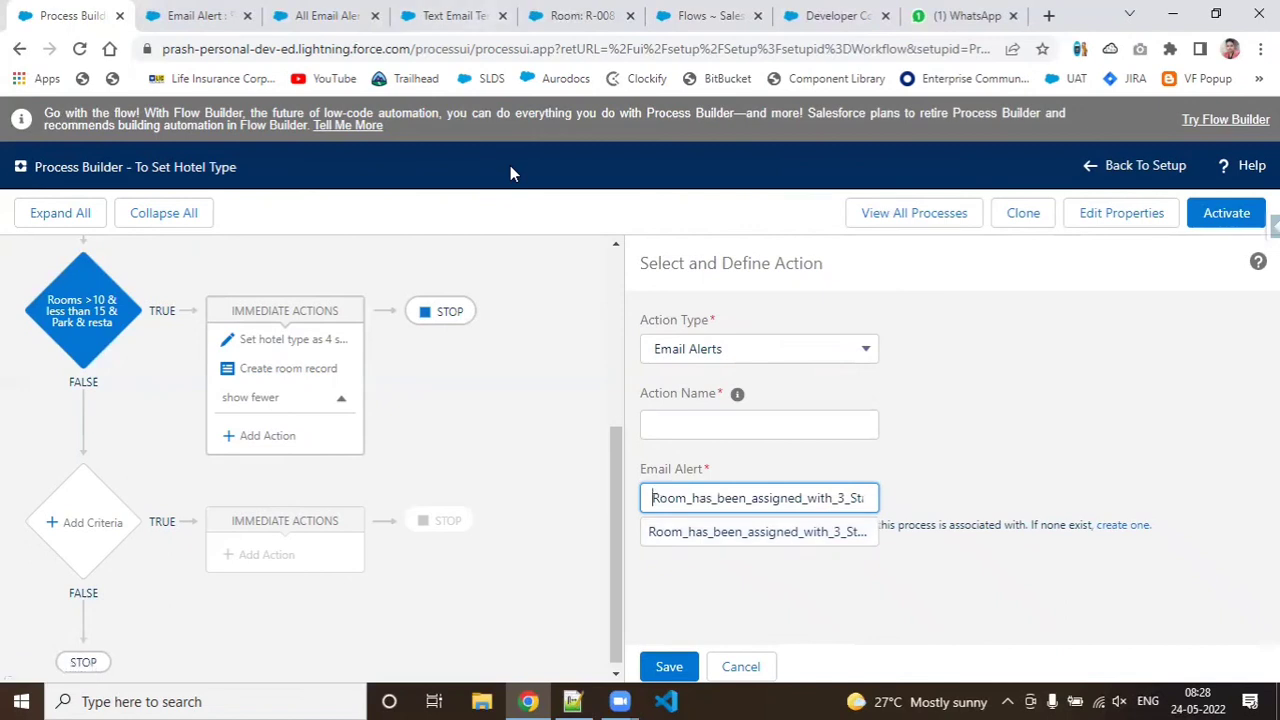
Step: Compare the unique name on the email alert's detail page with the Email Alert entry in the action form
left_click(193, 15)
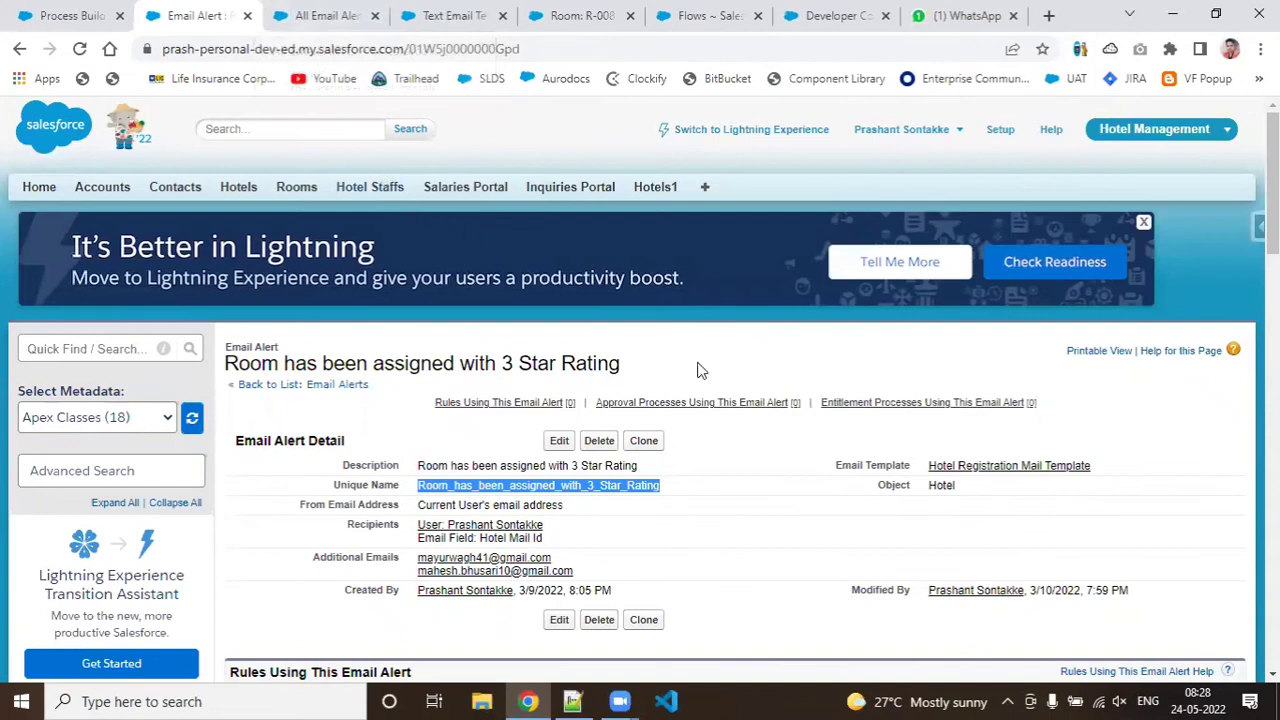
left_click(72, 12)
left_click(966, 577)
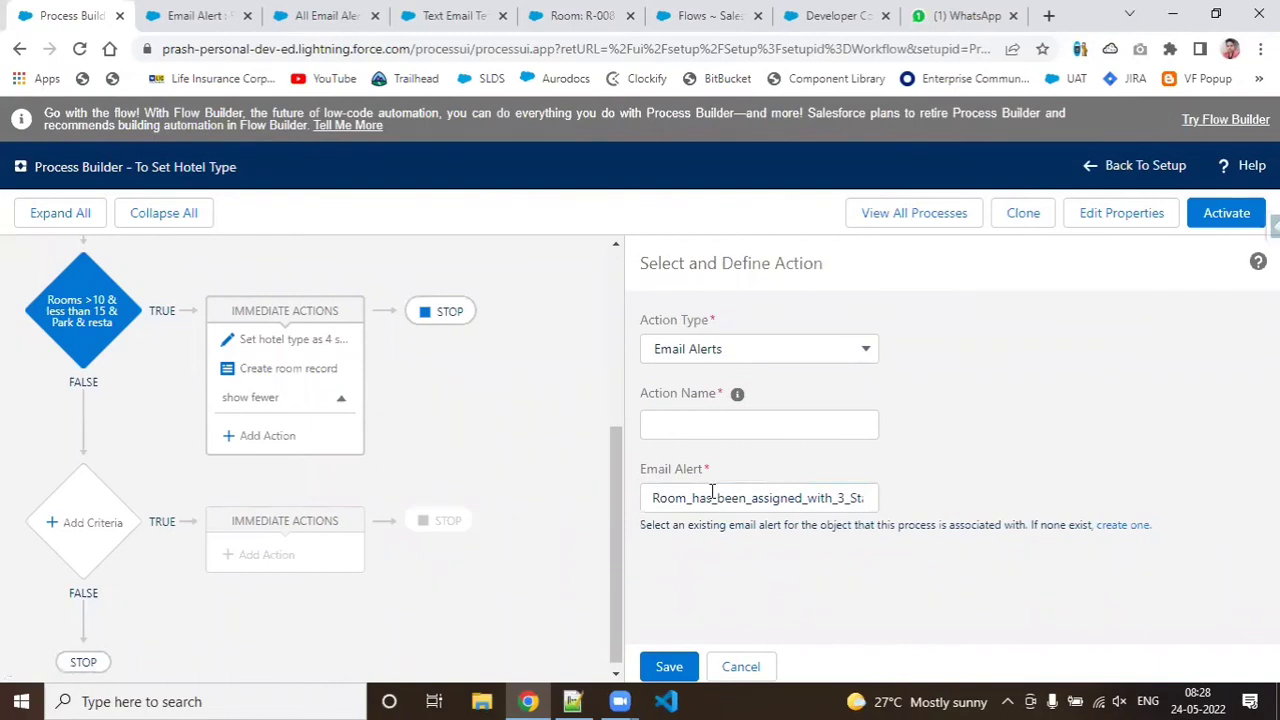
left_click_drag(641, 470, 714, 478)
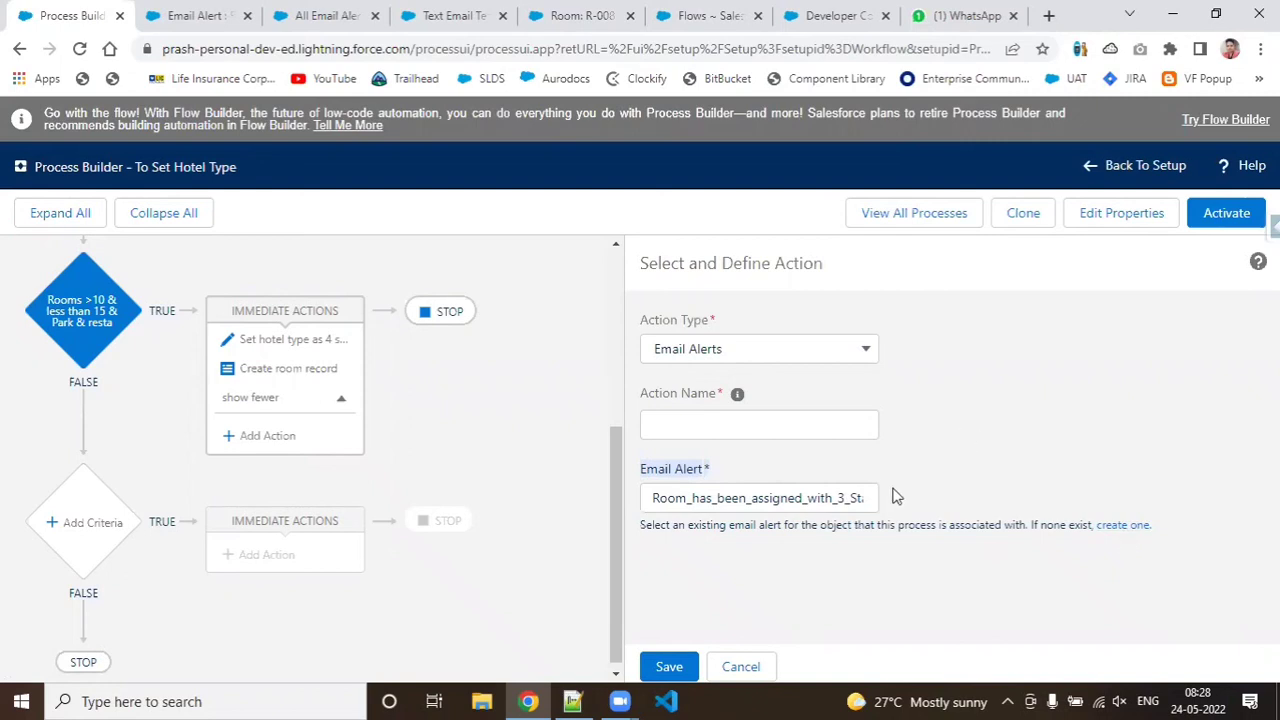
left_click(731, 492)
Step: Name the email alert action Welcome Email
left_click(692, 425)
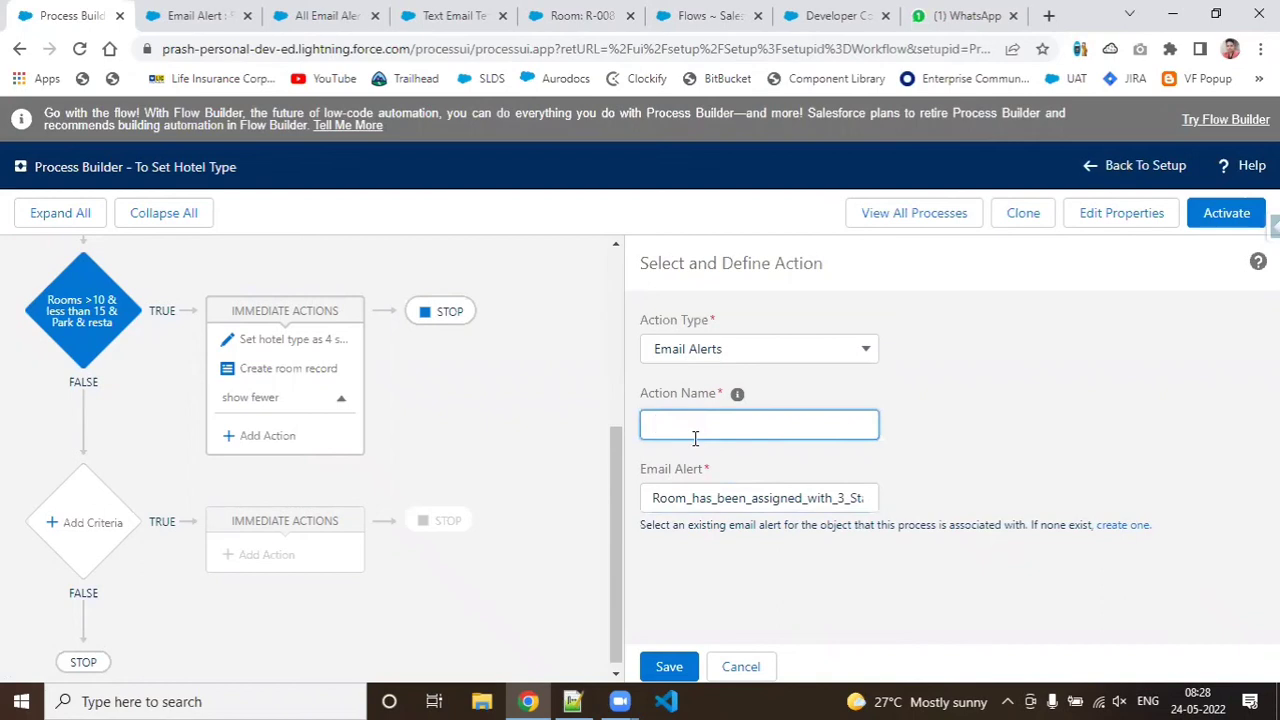
type("Welcome Ema")
left_click(765, 581)
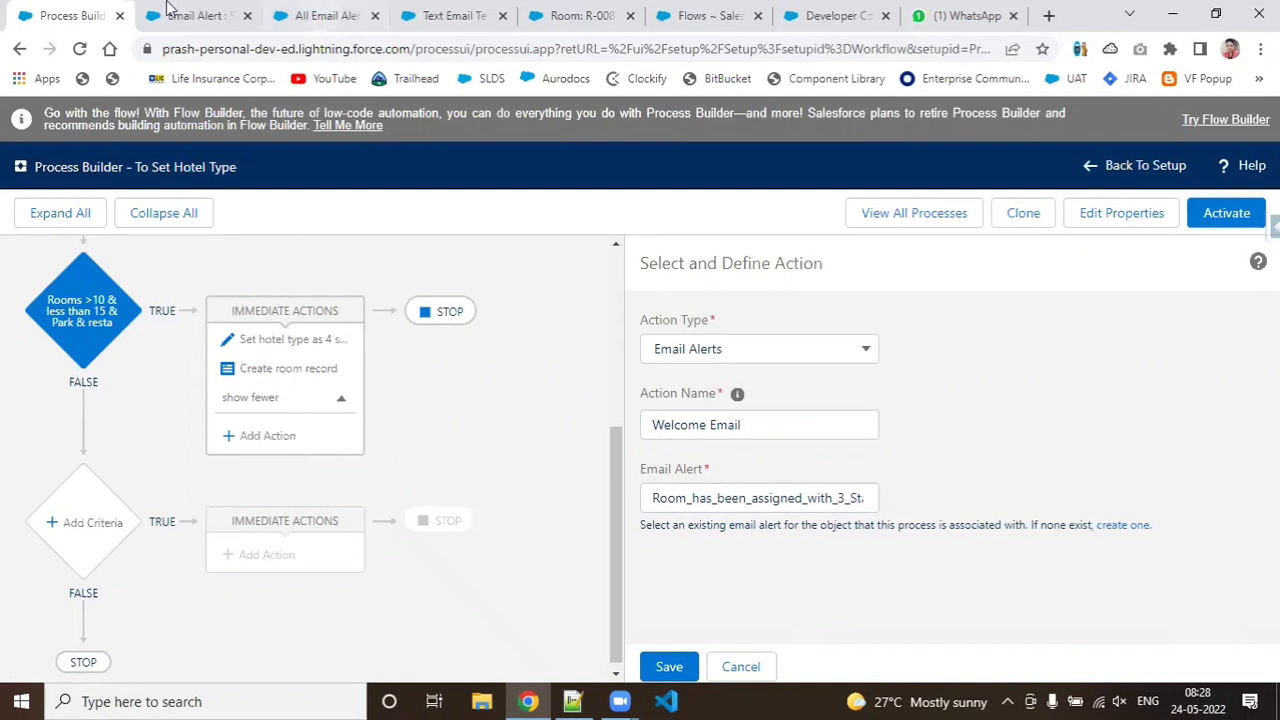
Step: Recheck the email alert's detail page and try to save the Welcome Email action
left_click(168, 10)
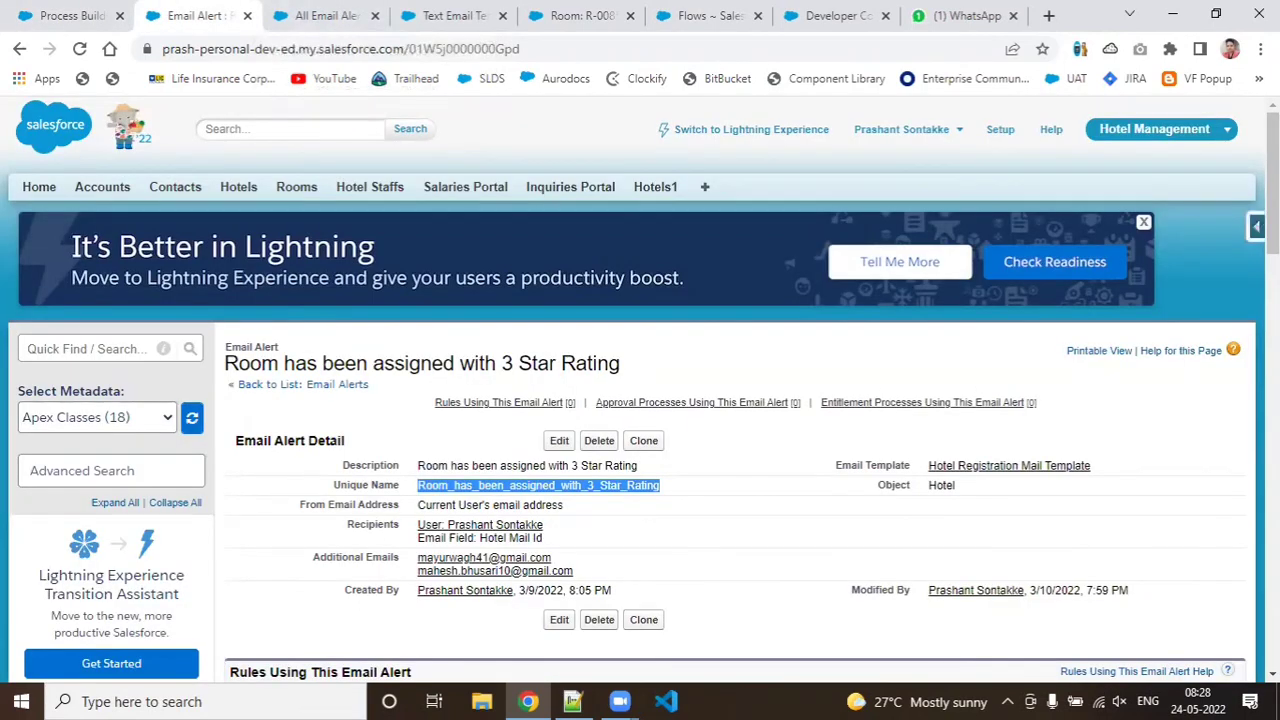
scroll(640, 400, "down", 2)
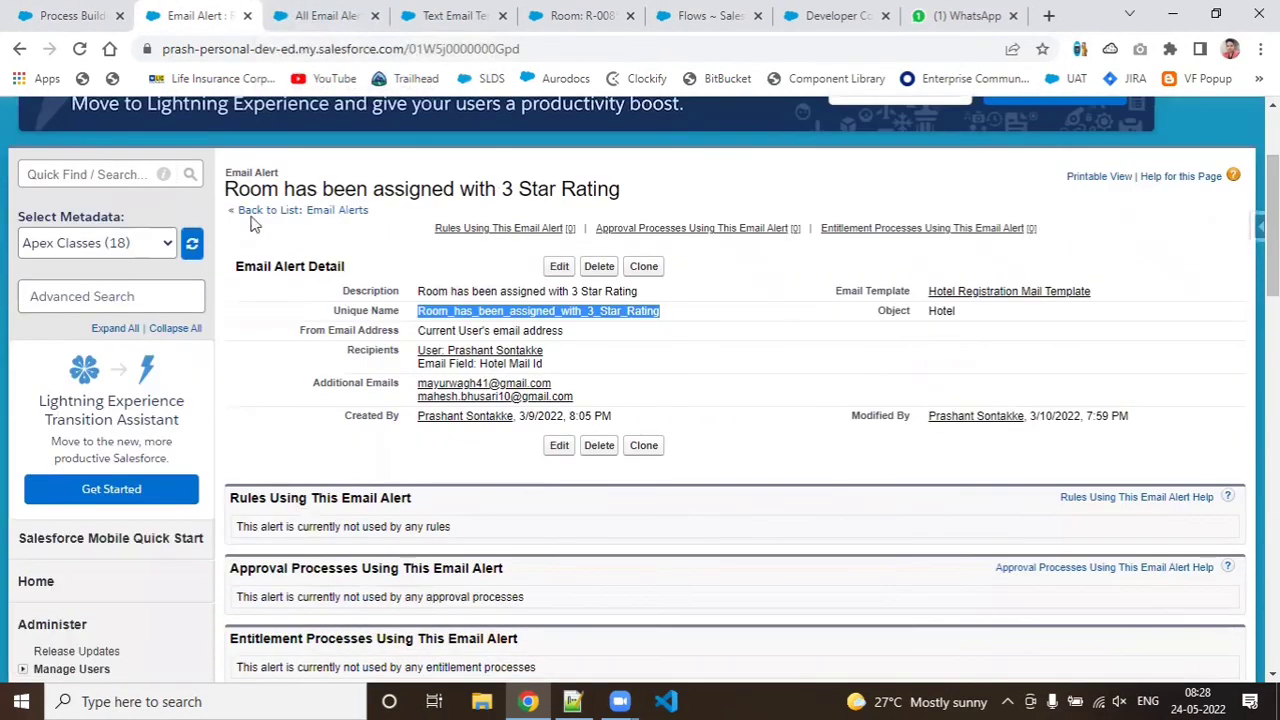
left_click_drag(226, 175, 287, 180)
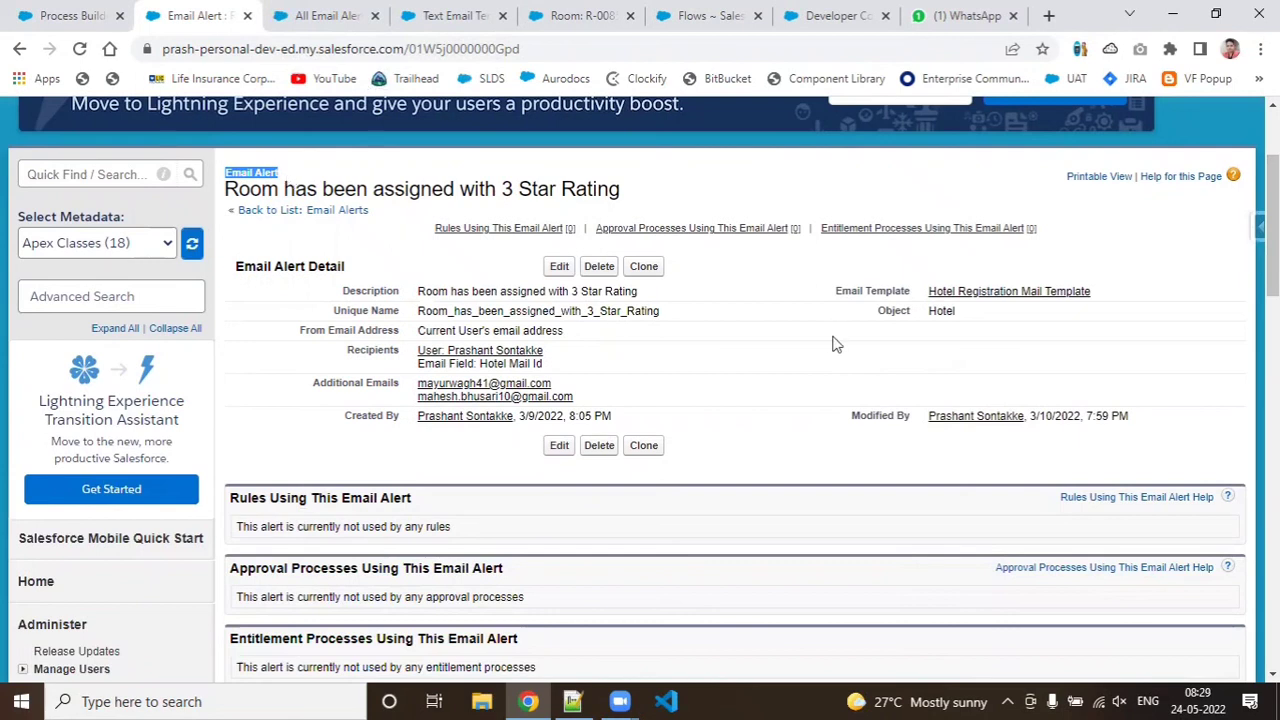
left_click(82, 15)
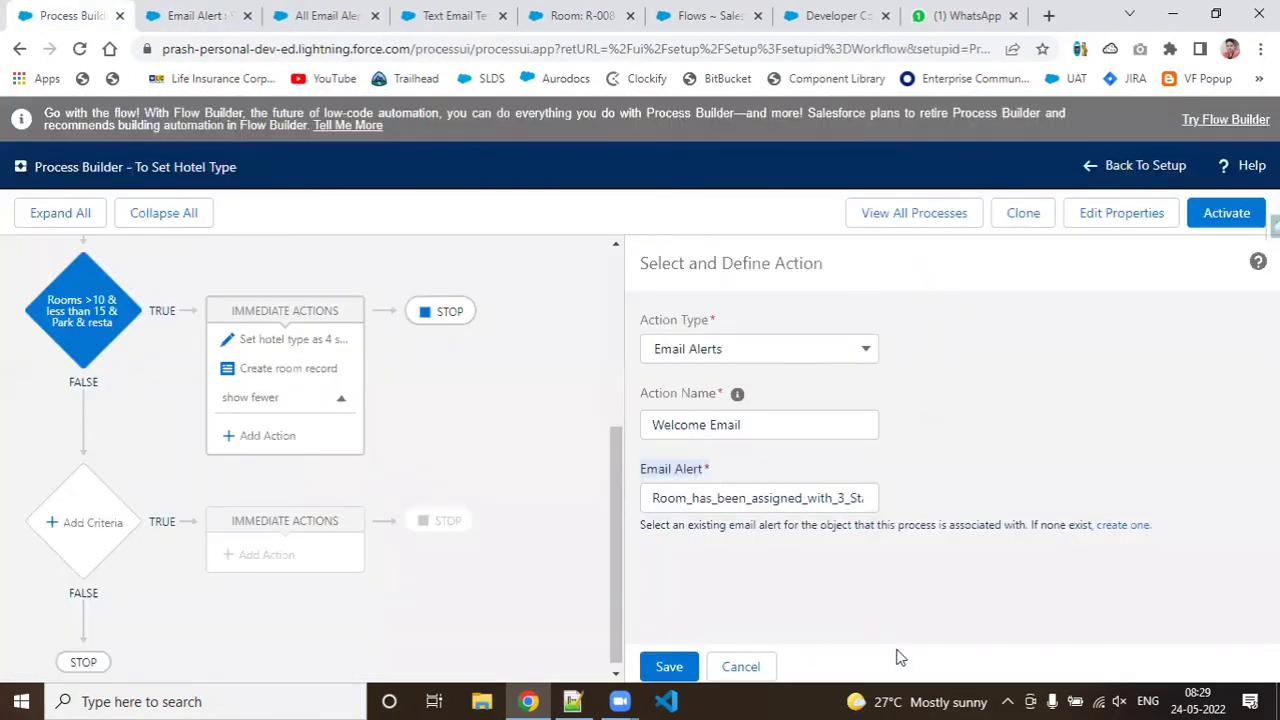
left_click(669, 667)
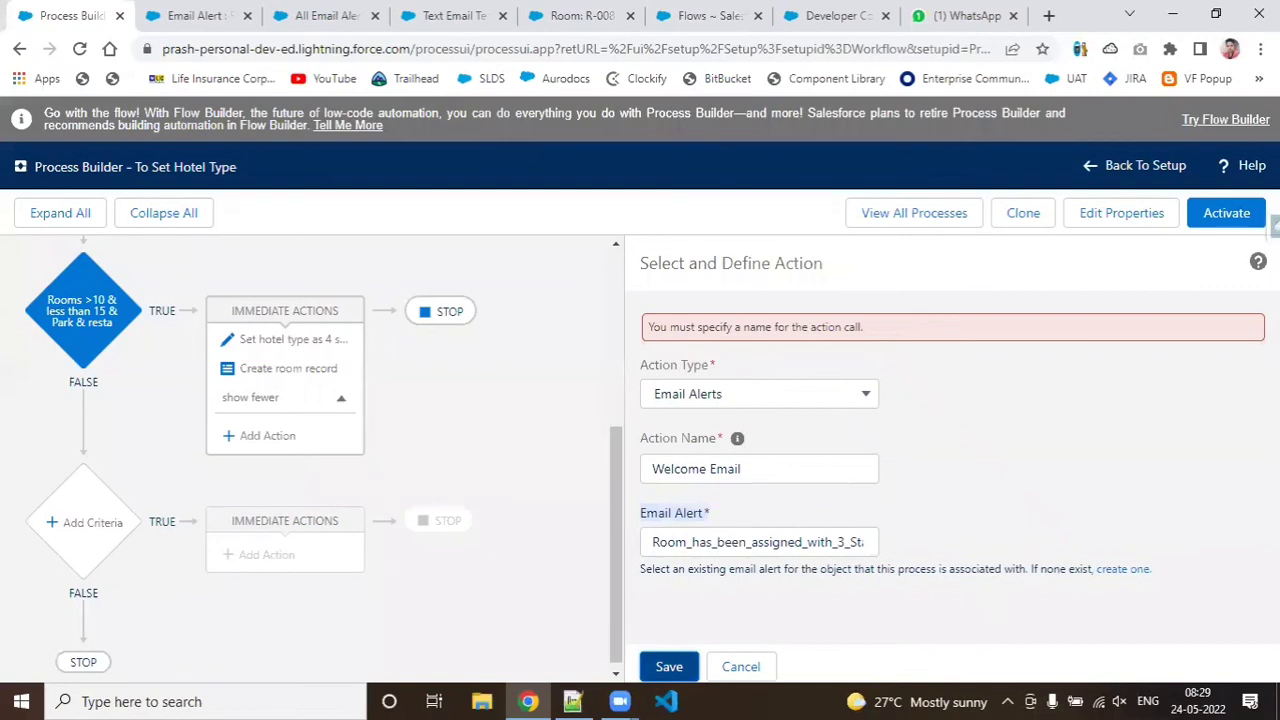
Step: Clear the Email Alert entry, search for "room", select the suggested Room_has_been_assigned_with_3_Star_Rating alert and save the action
left_click(838, 548)
key("Delete")
key("Delete")
key("Delete")
key("Delete")
key("Delete")
key("Delete")
key("Delete")
key("Delete")
key("Delete")
key("Delete")
key("Delete")
key("Delete")
key("Delete")
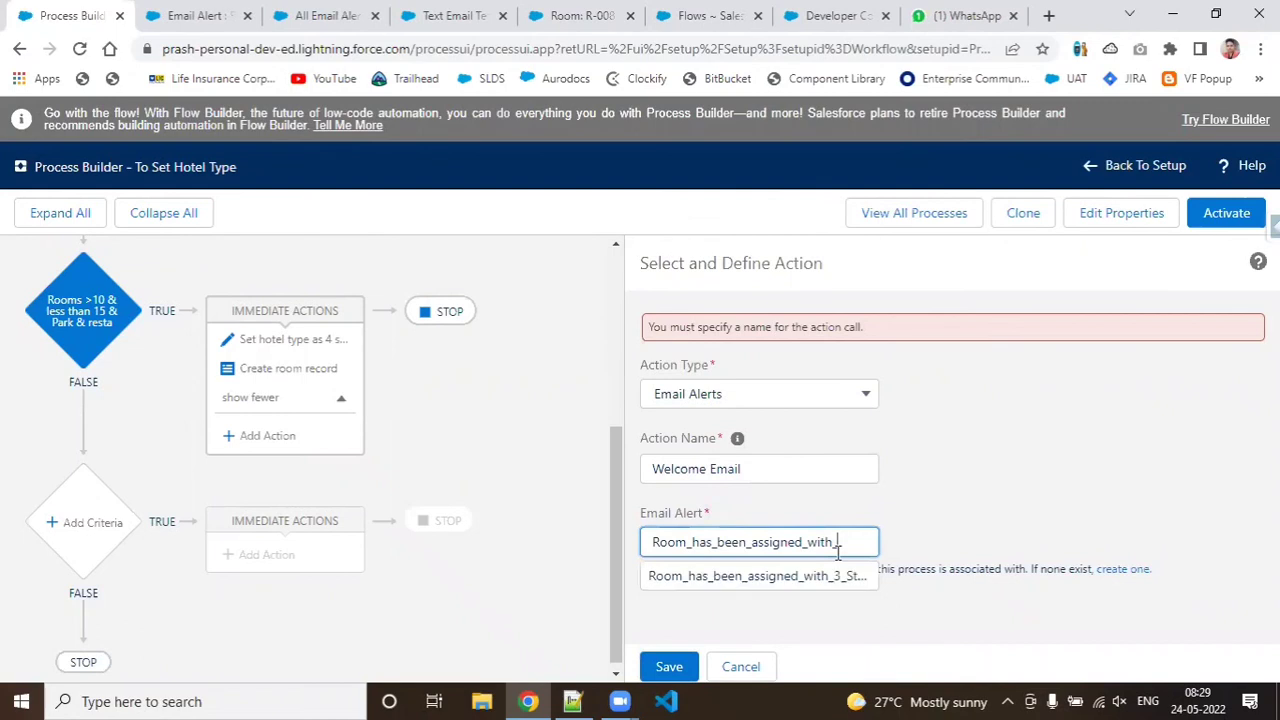
key("BackSpace")
key("BackSpace")
key("BackSpace")
key("BackSpace")
key("BackSpace")
key("BackSpace")
key("BackSpace")
key("BackSpace")
key("BackSpace")
key("BackSpace")
key("BackSpace")
key("BackSpace")
key("BackSpace")
key("BackSpace")
key("BackSpace")
key("BackSpace")
key("BackSpace")
key("BackSpace")
key("BackSpace")
key("BackSpace")
key("BackSpace")
key("BackSpace")
key("BackSpace")
key("BackSpace")
key("BackSpace")
key("BackSpace")
key("BackSpace")
key("BackSpace")
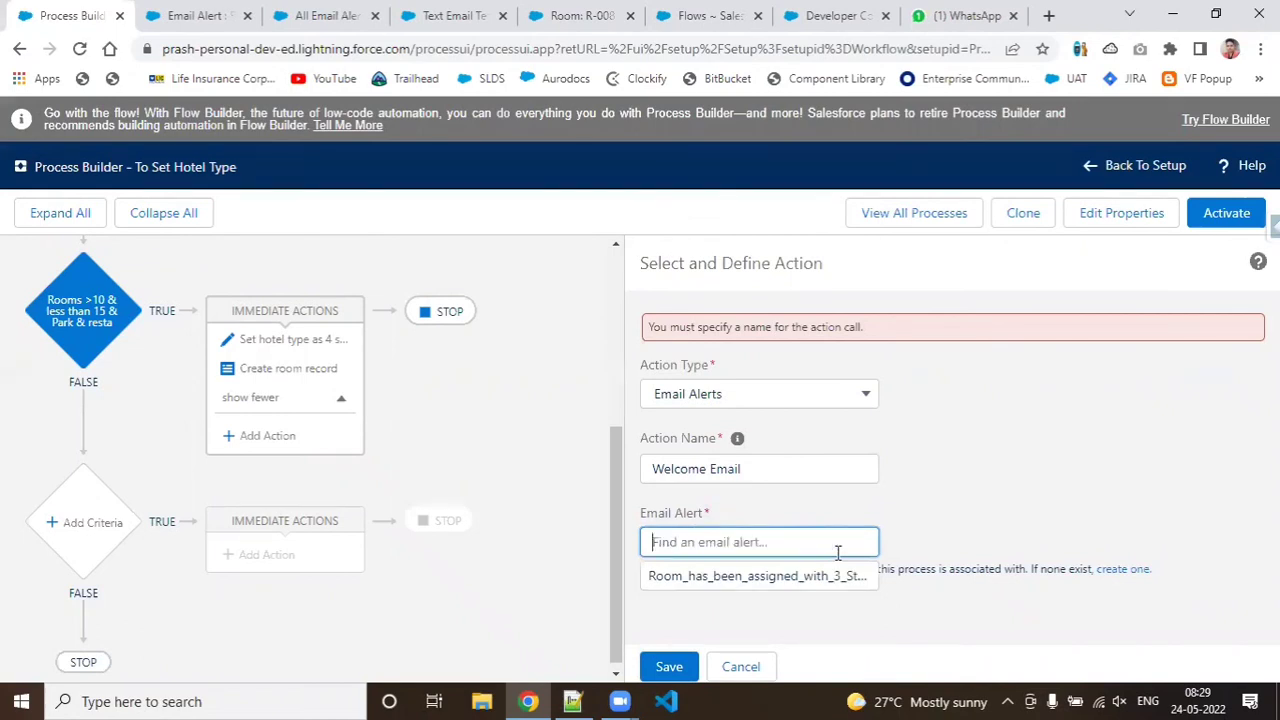
type("room")
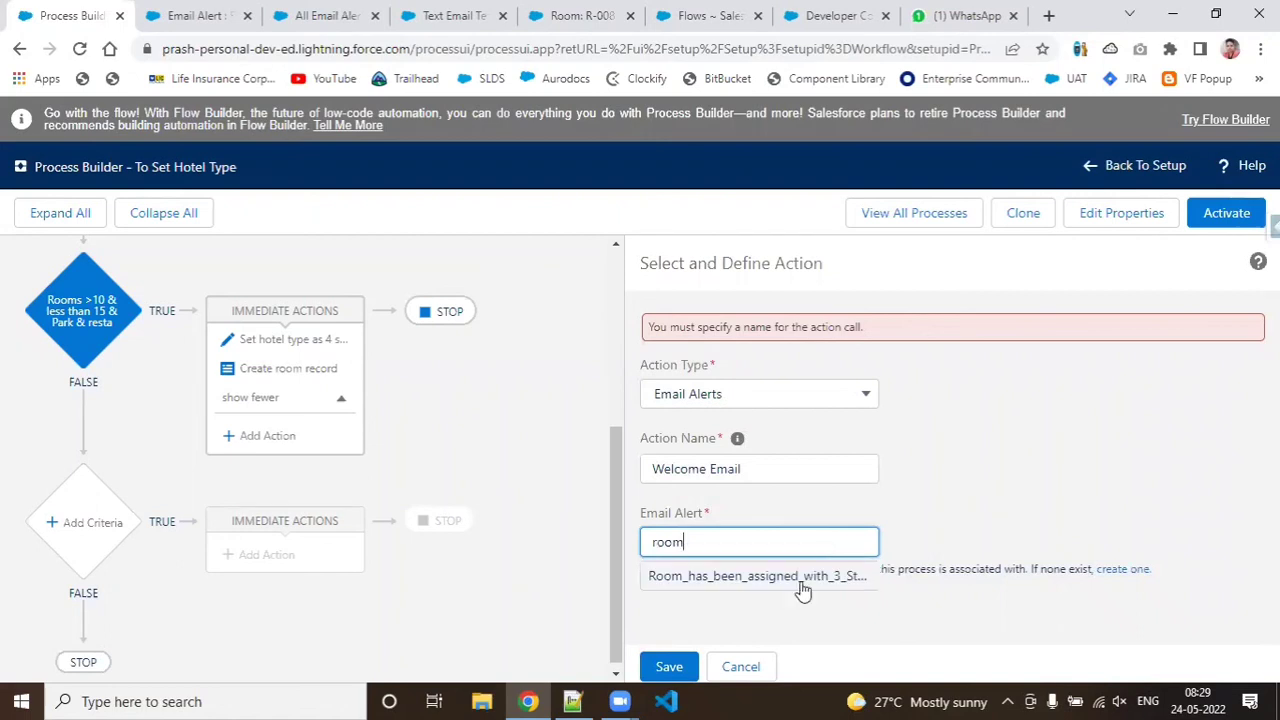
left_click(802, 580)
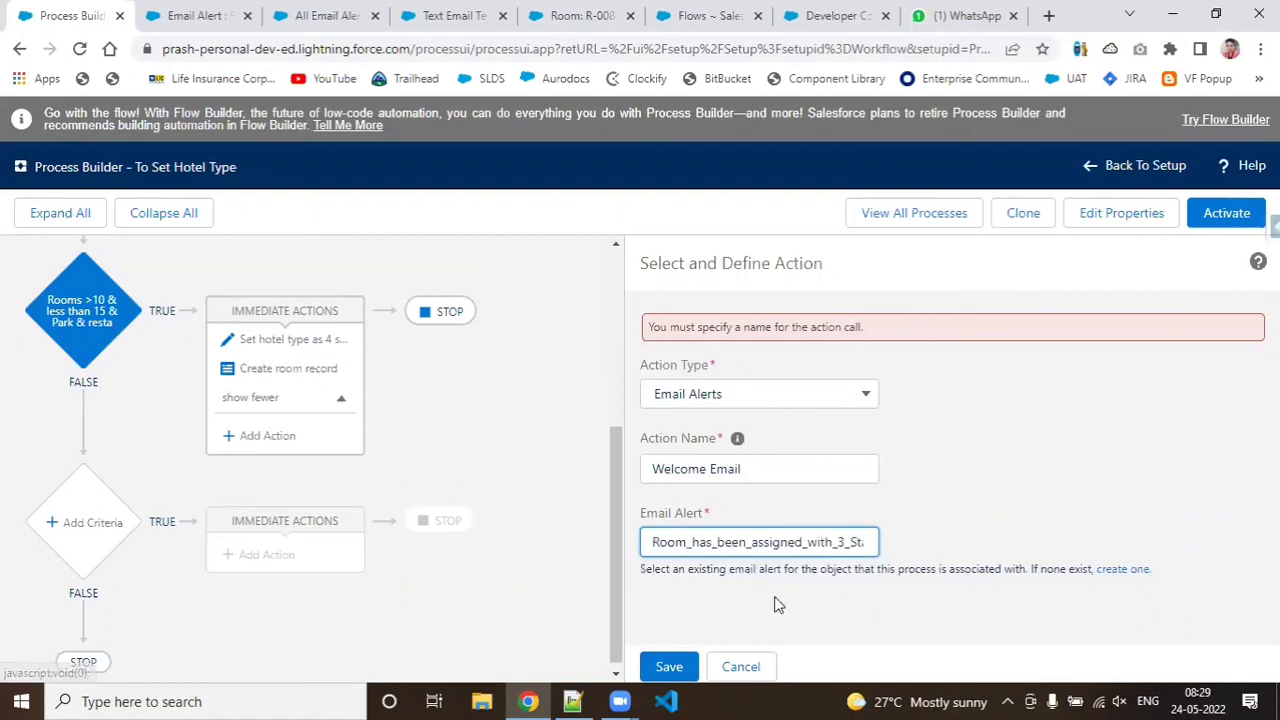
left_click(669, 668)
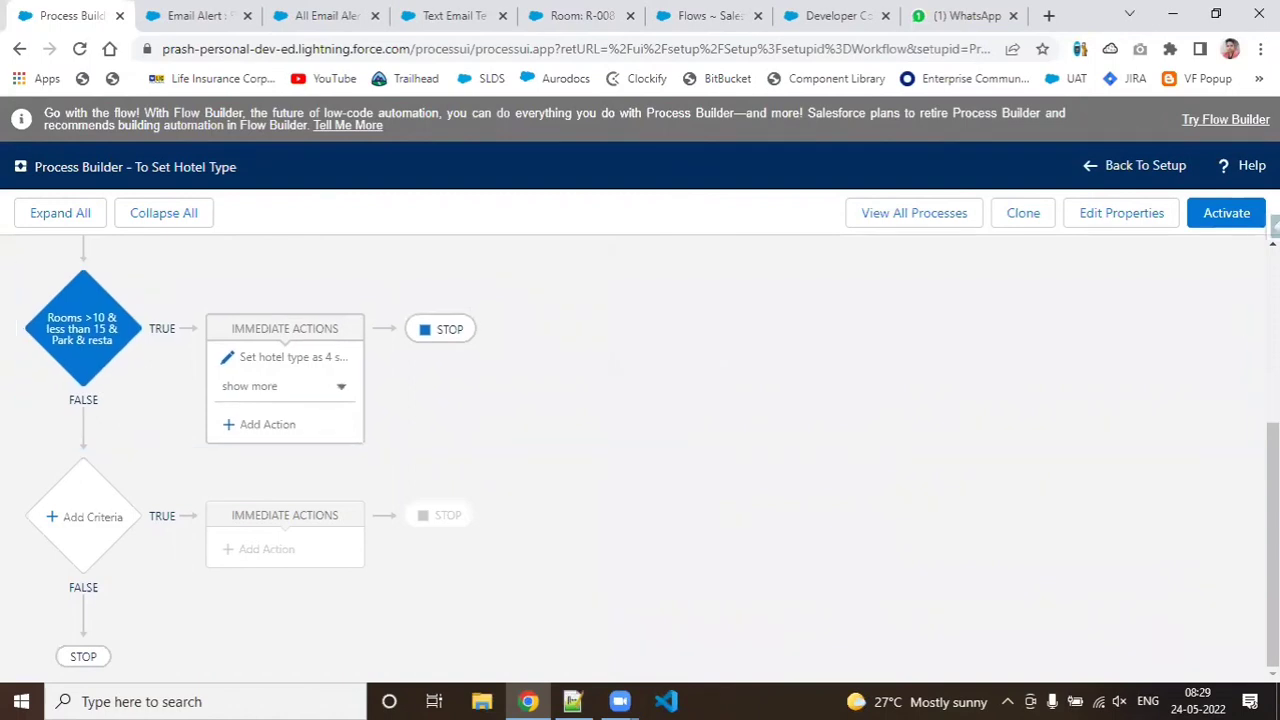
Step: Activate the To Set Hotel Type process and confirm the version activation
left_click_drag(1273, 500, 1273, 325)
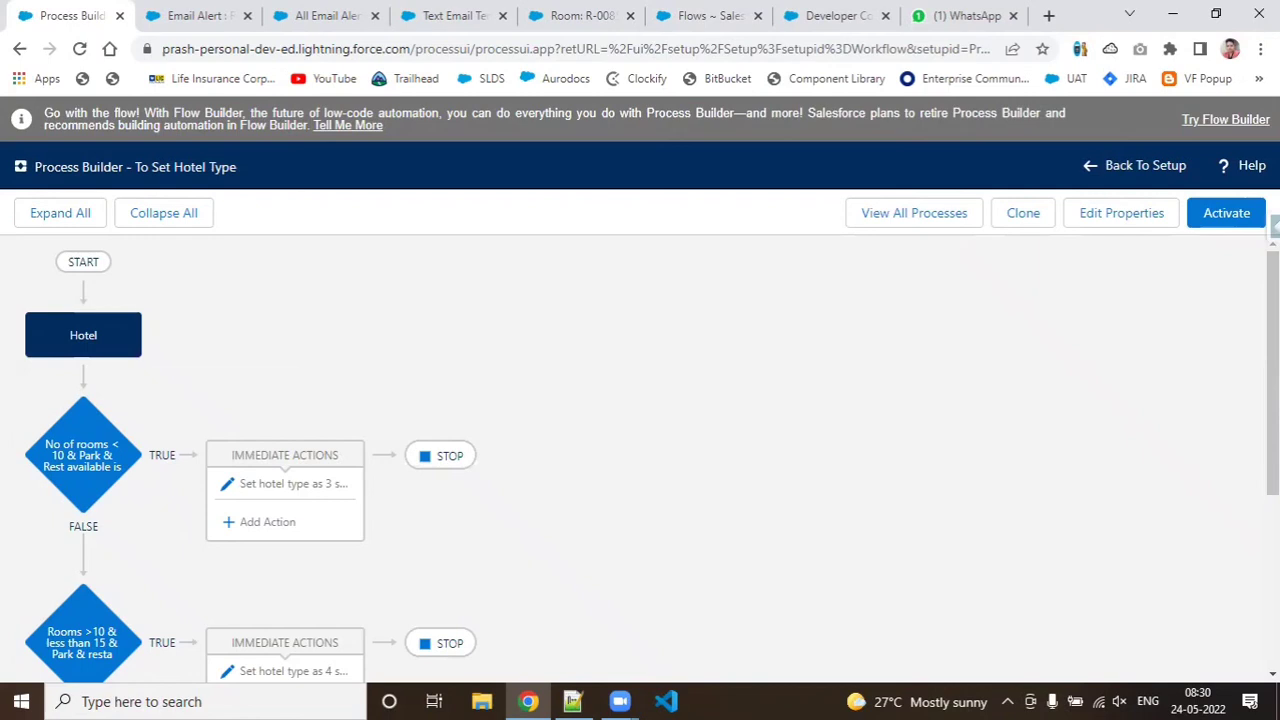
left_click(1222, 224)
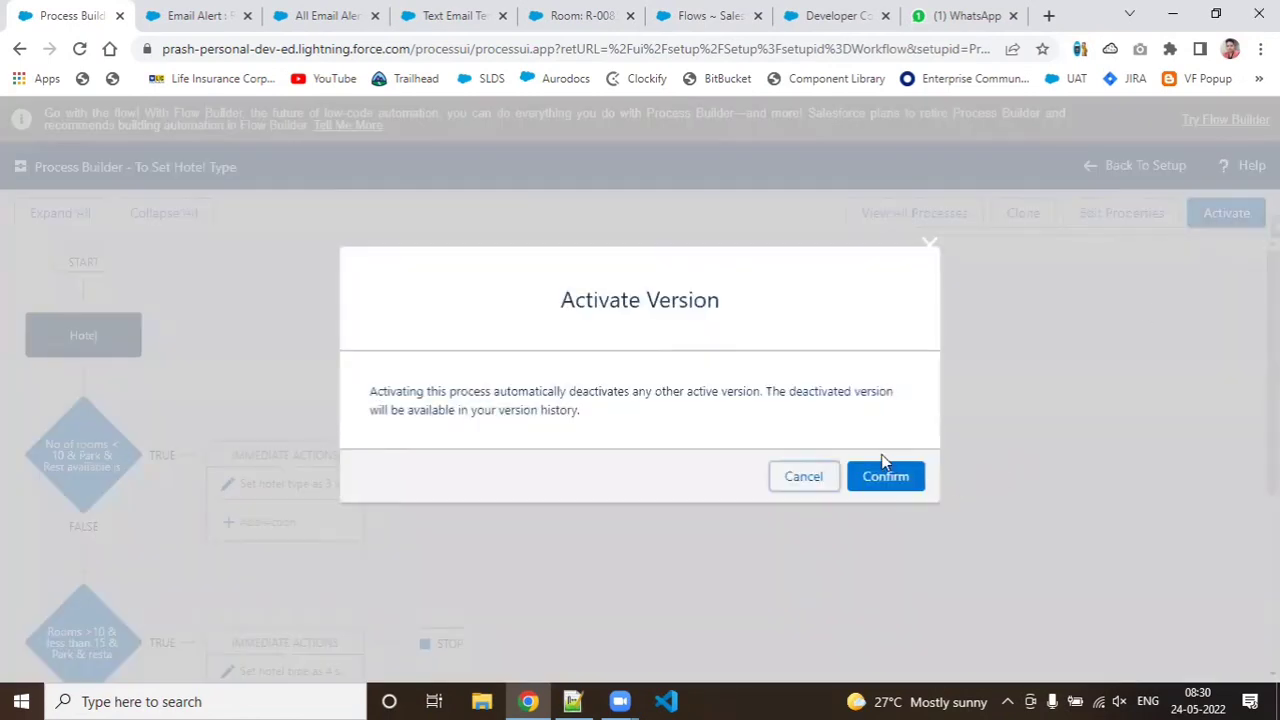
left_click(885, 477)
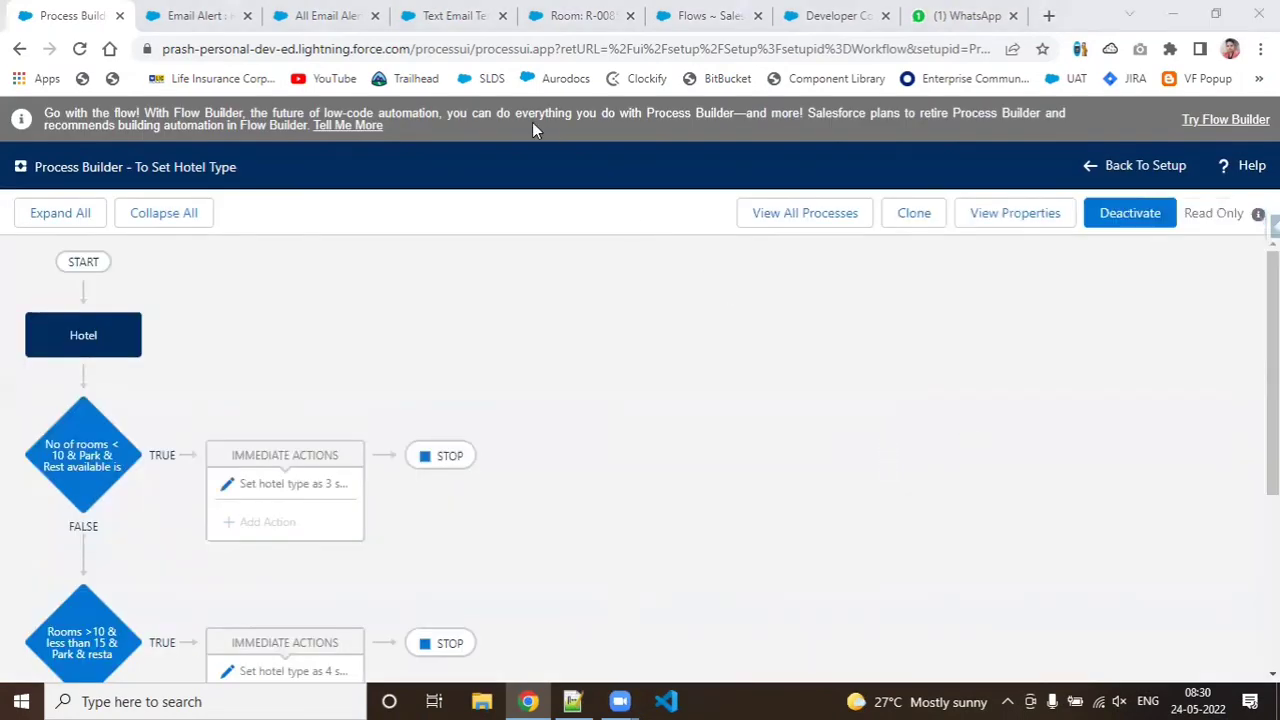
Step: Leave the email alert page and open hotel record H-0612 from the recent hotels
left_click(200, 15)
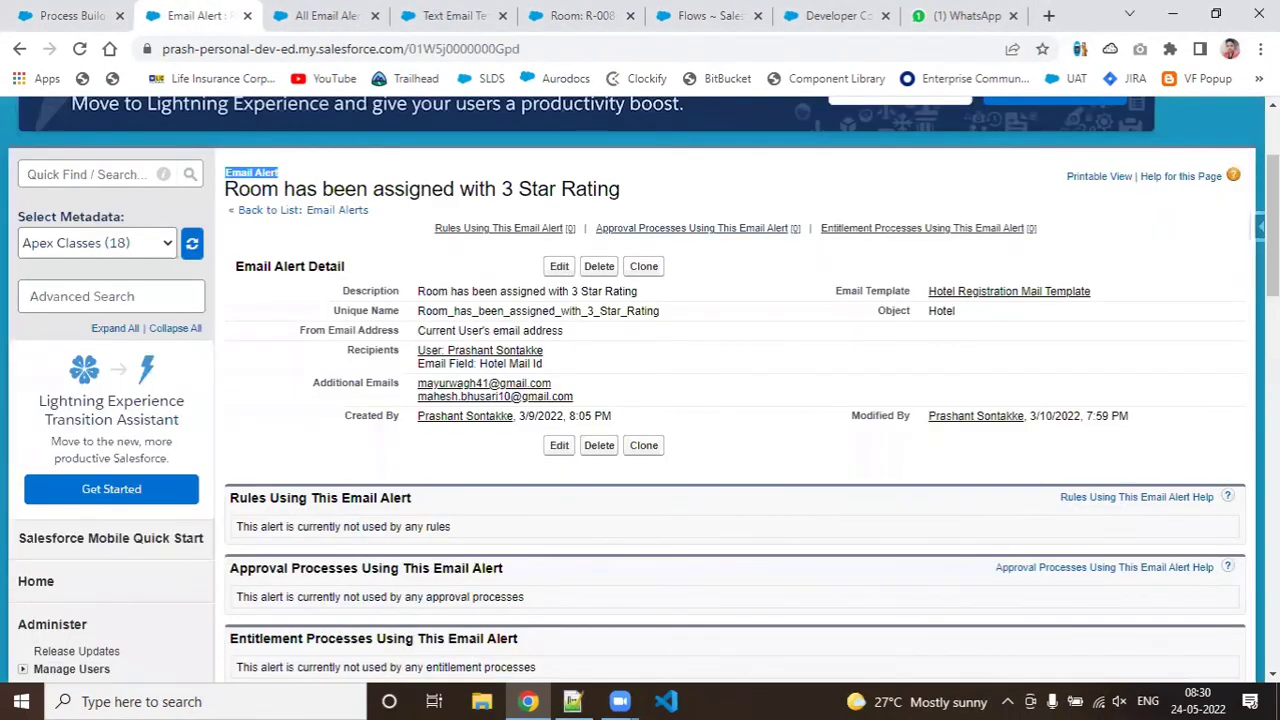
scroll(224, 195, "up", 4)
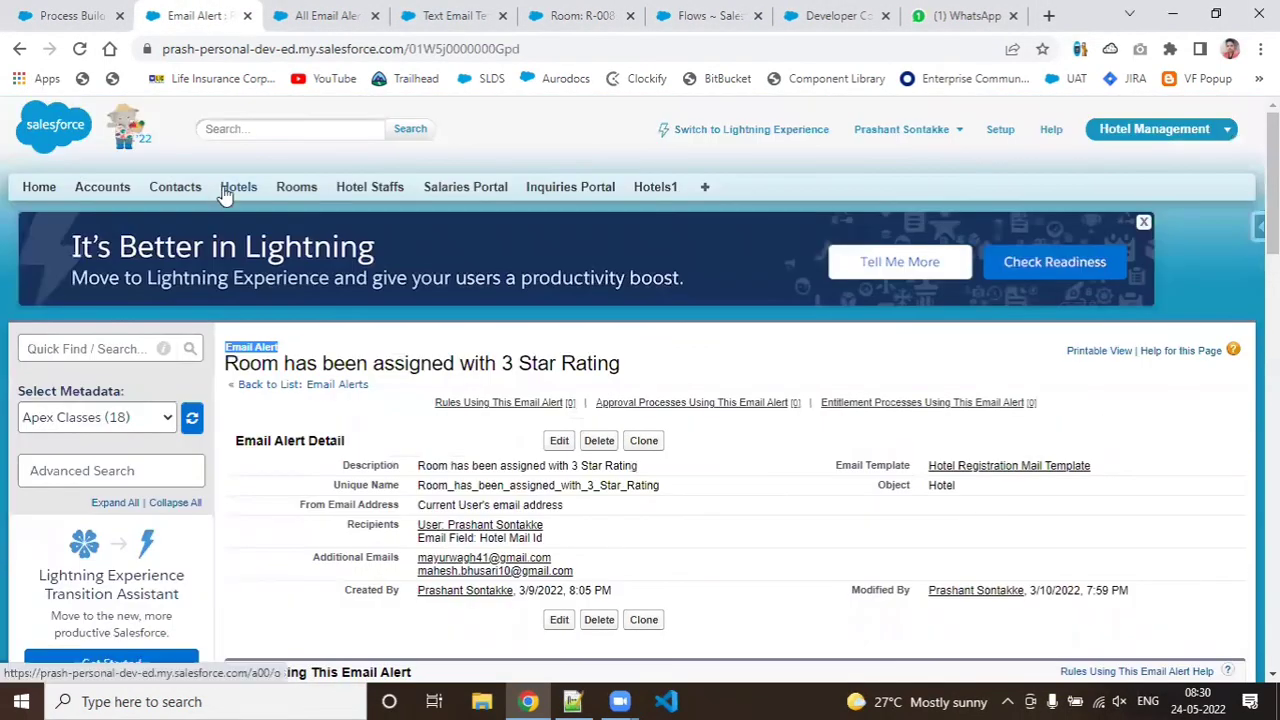
left_click(224, 195)
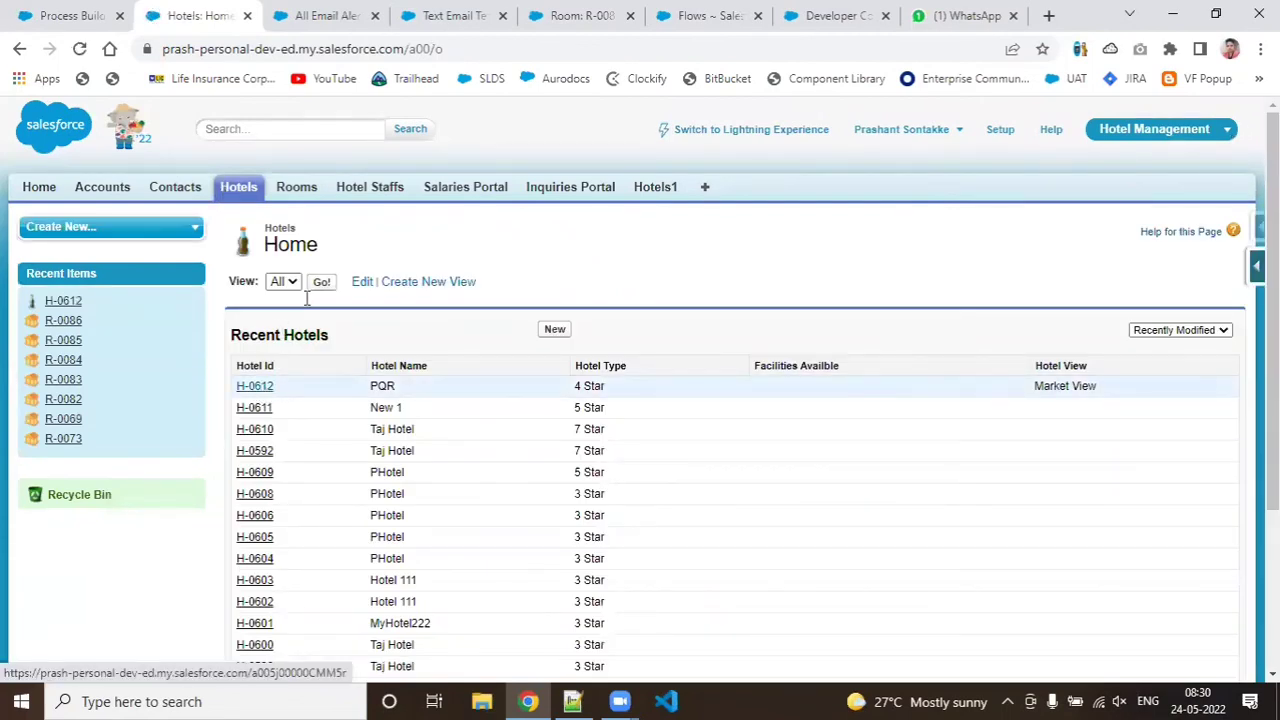
left_click(256, 390)
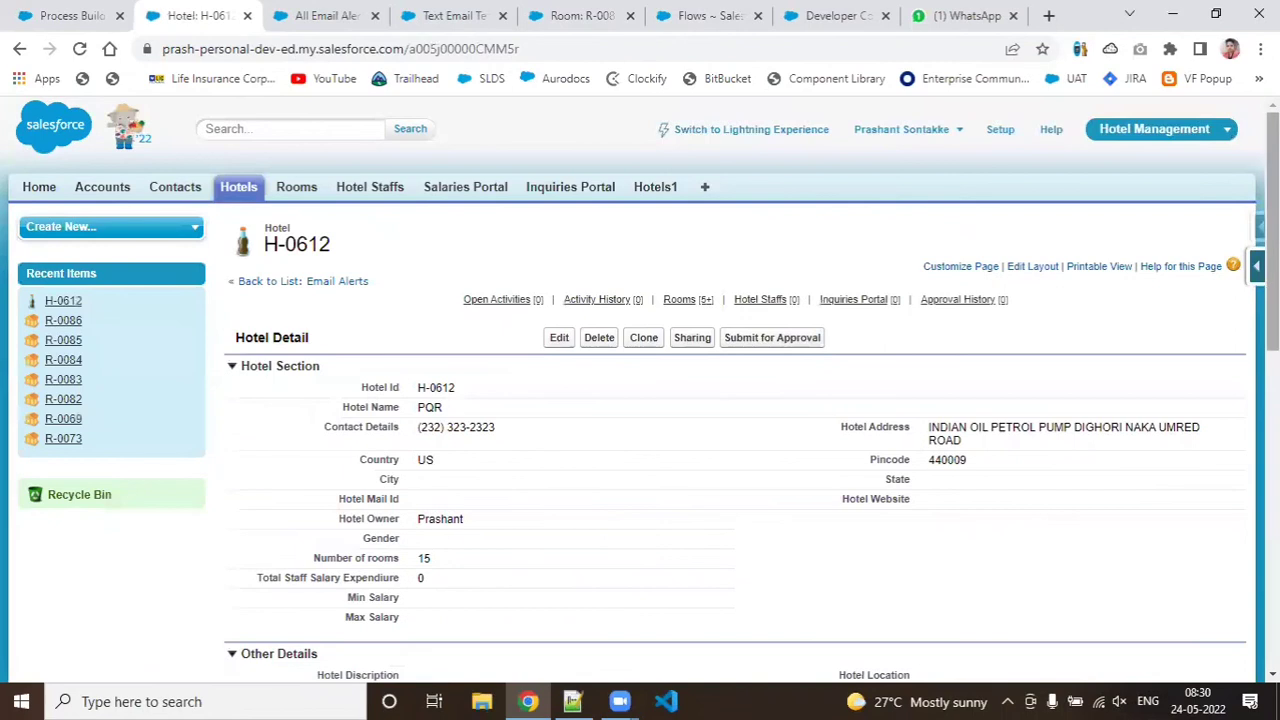
Step: Delete rooms R-0073 and R-0072 from the hotel's related Rooms list
scroll(743, 491, "down", 5)
scroll(672, 540, "down", 3)
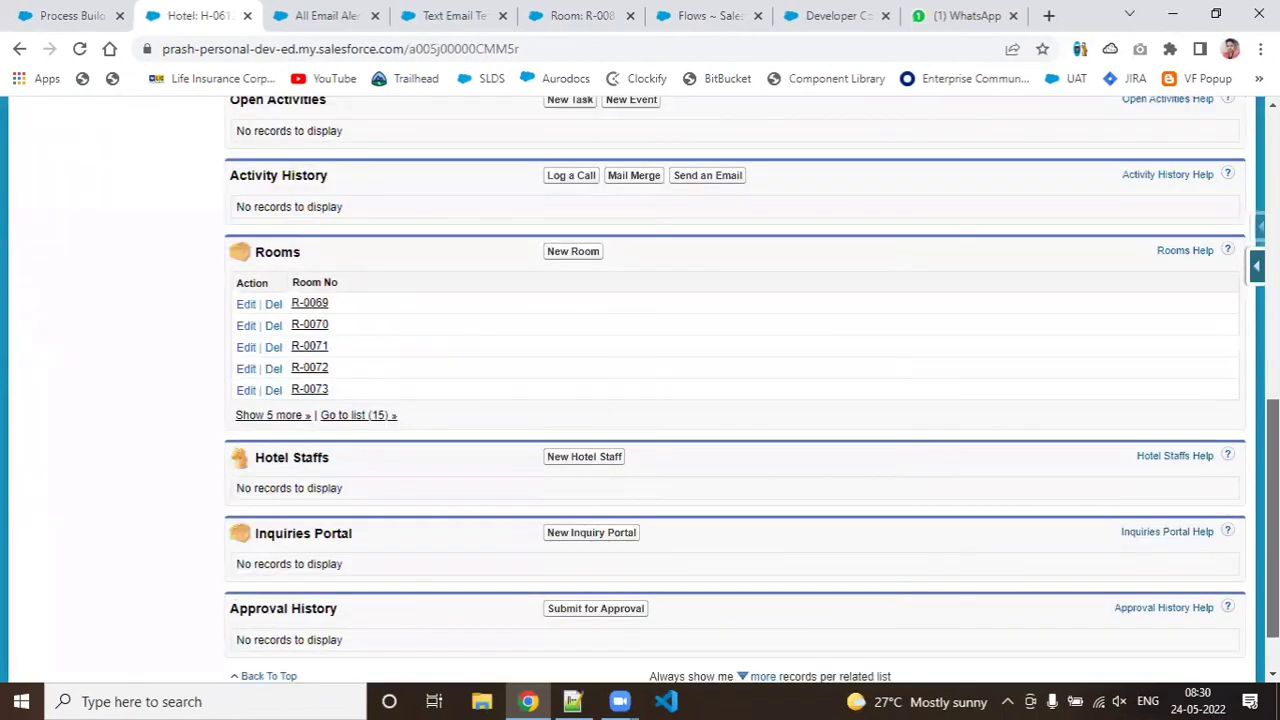
left_click(271, 392)
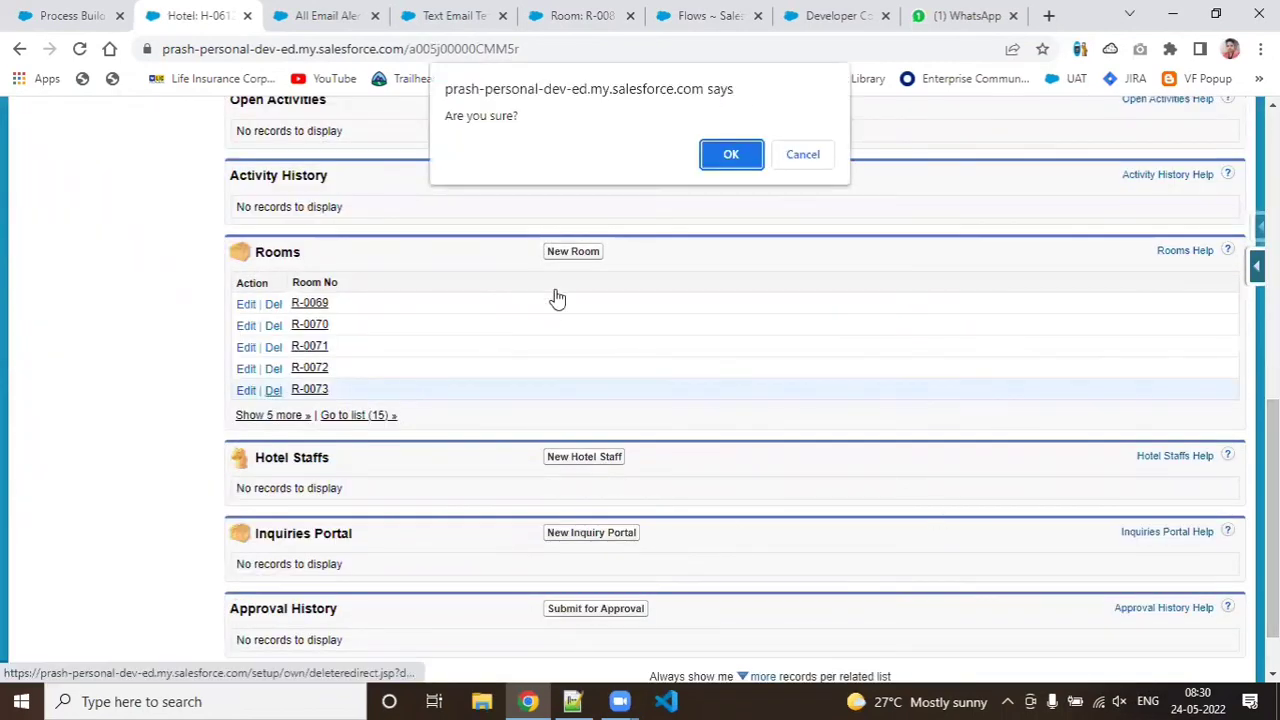
left_click(724, 158)
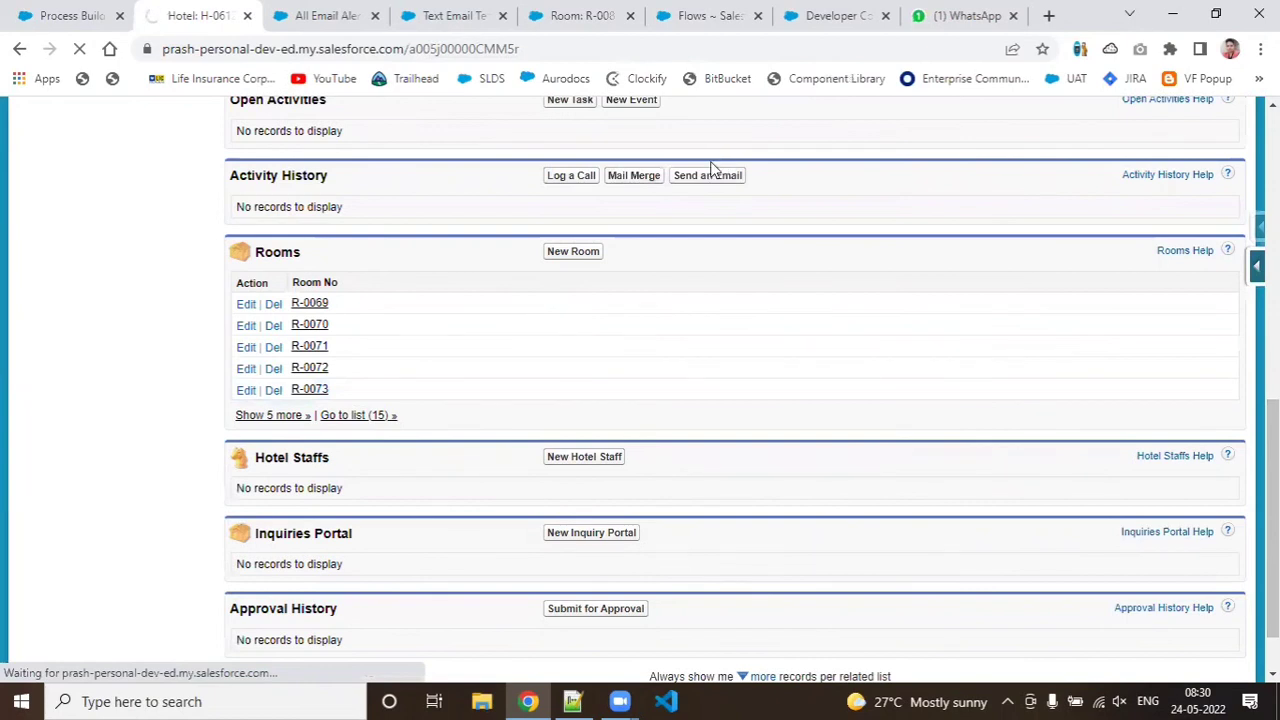
left_click(272, 370)
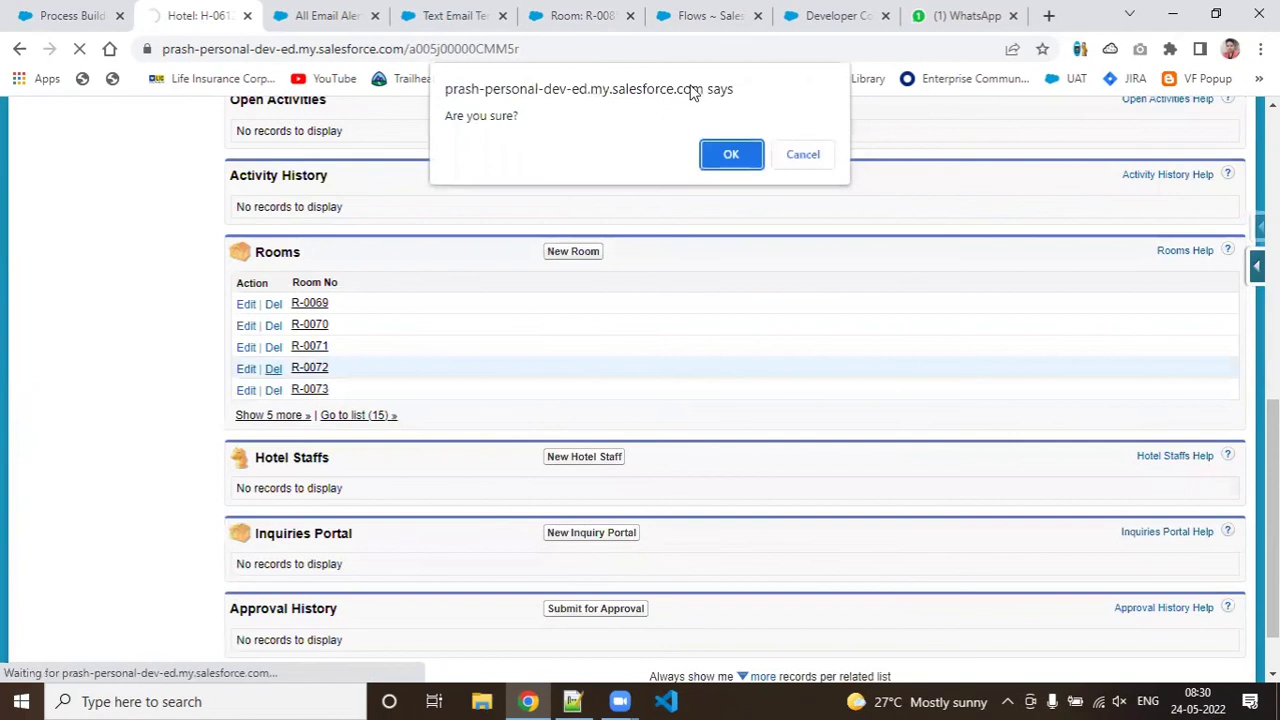
left_click(724, 155)
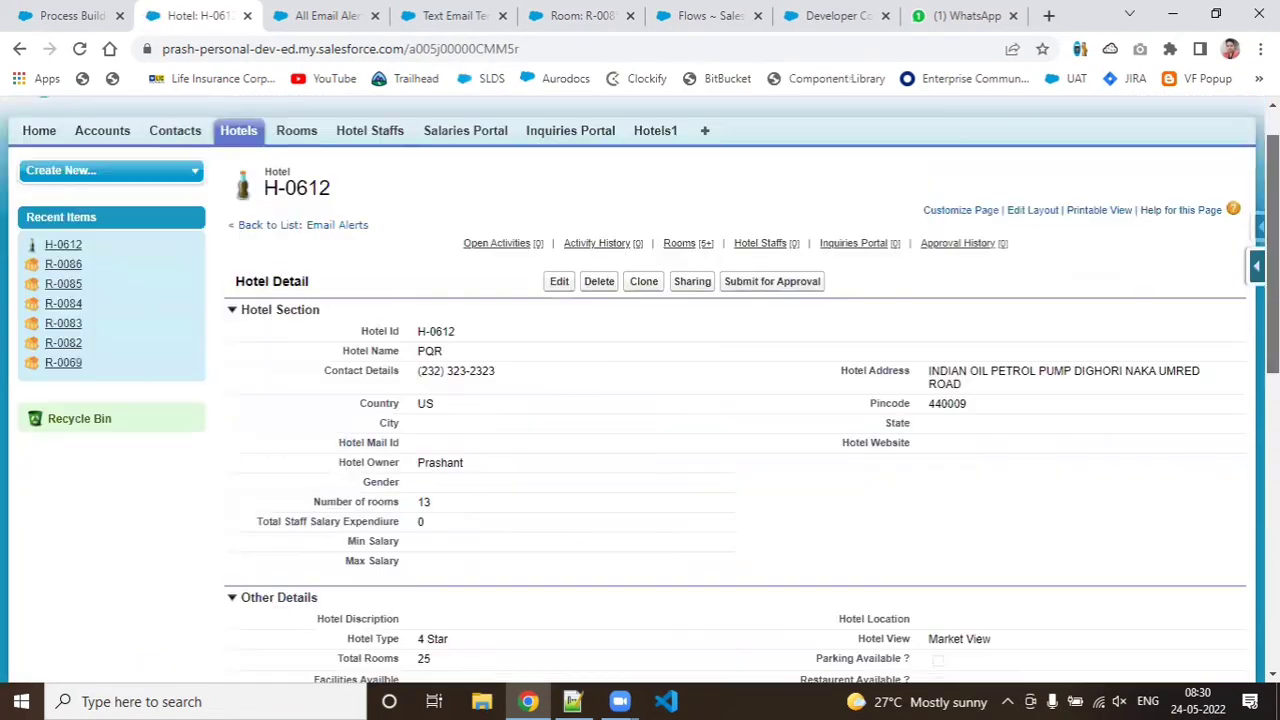
Step: Set hotel H-0612's Hotel Type to 5 Star, save the record and check its details
scroll(787, 333, "down", 2)
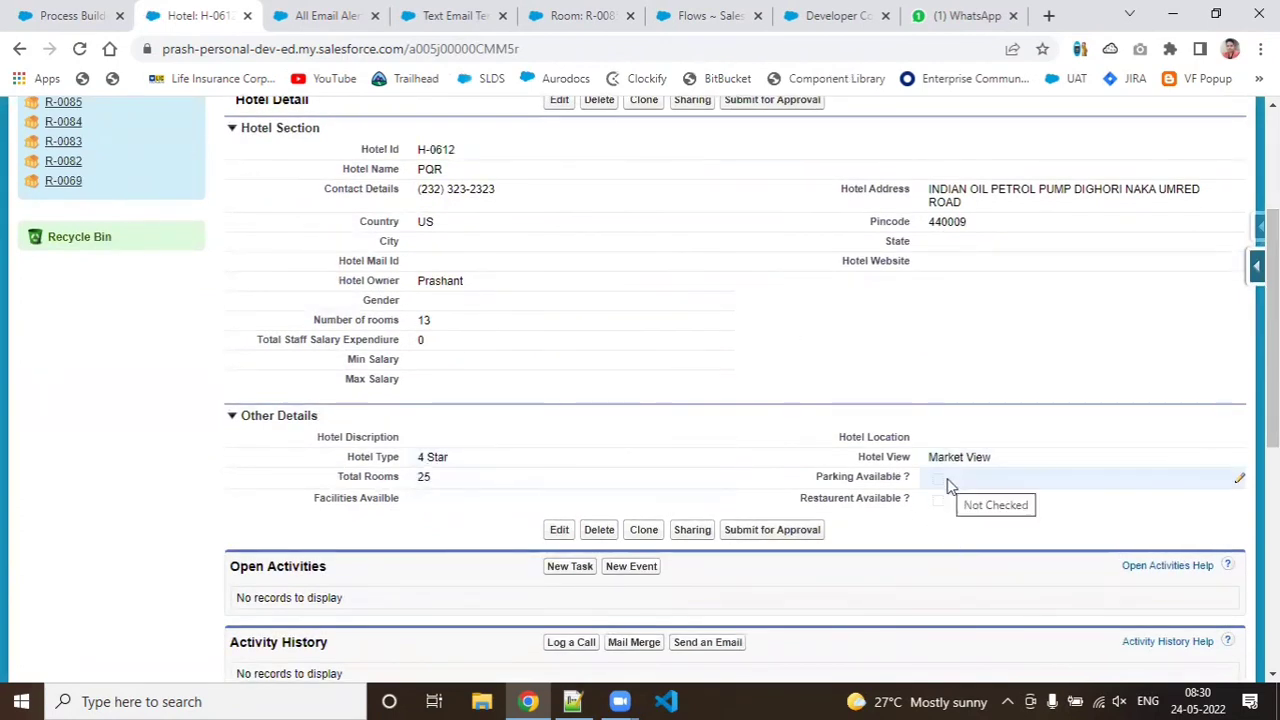
double_click(549, 457)
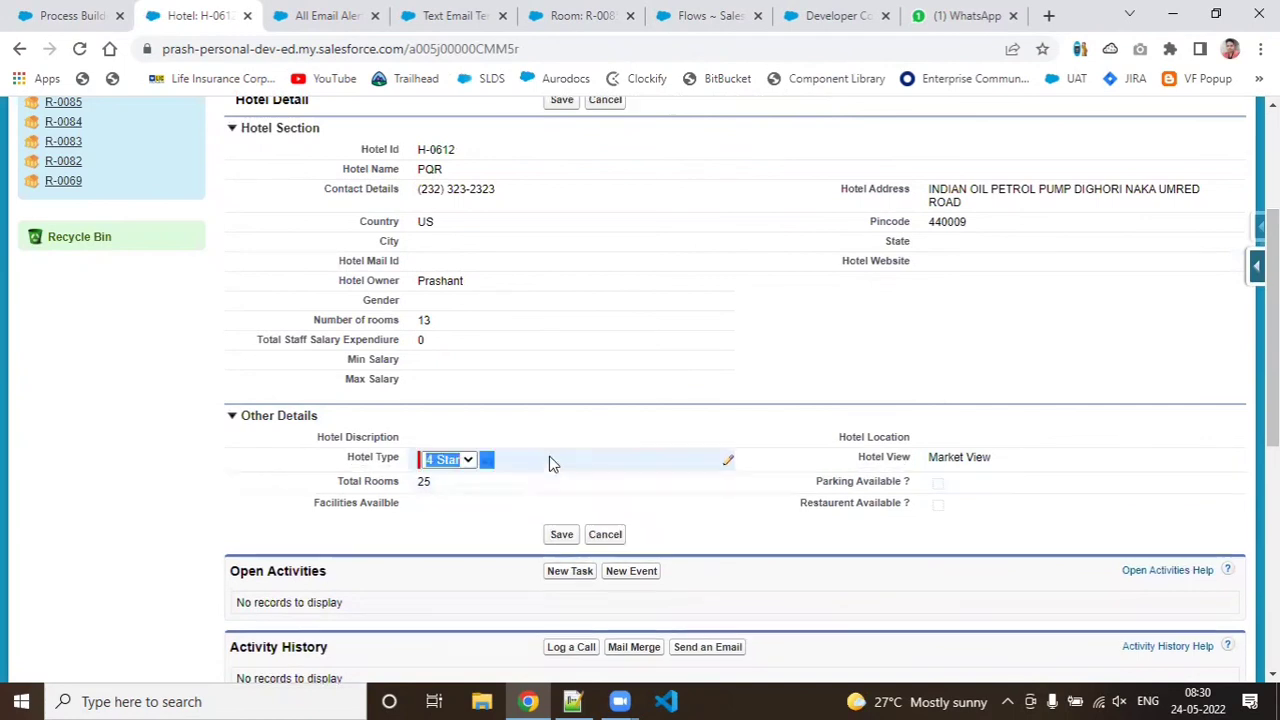
left_click(456, 462)
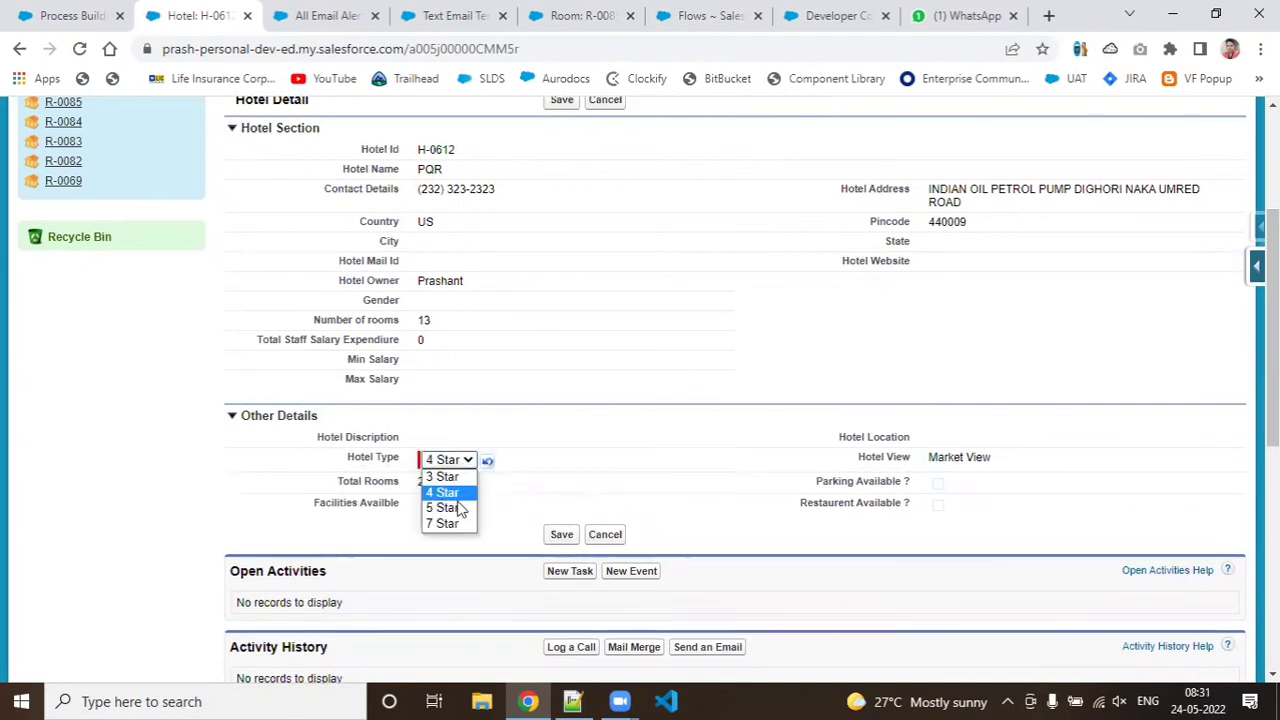
left_click(457, 509)
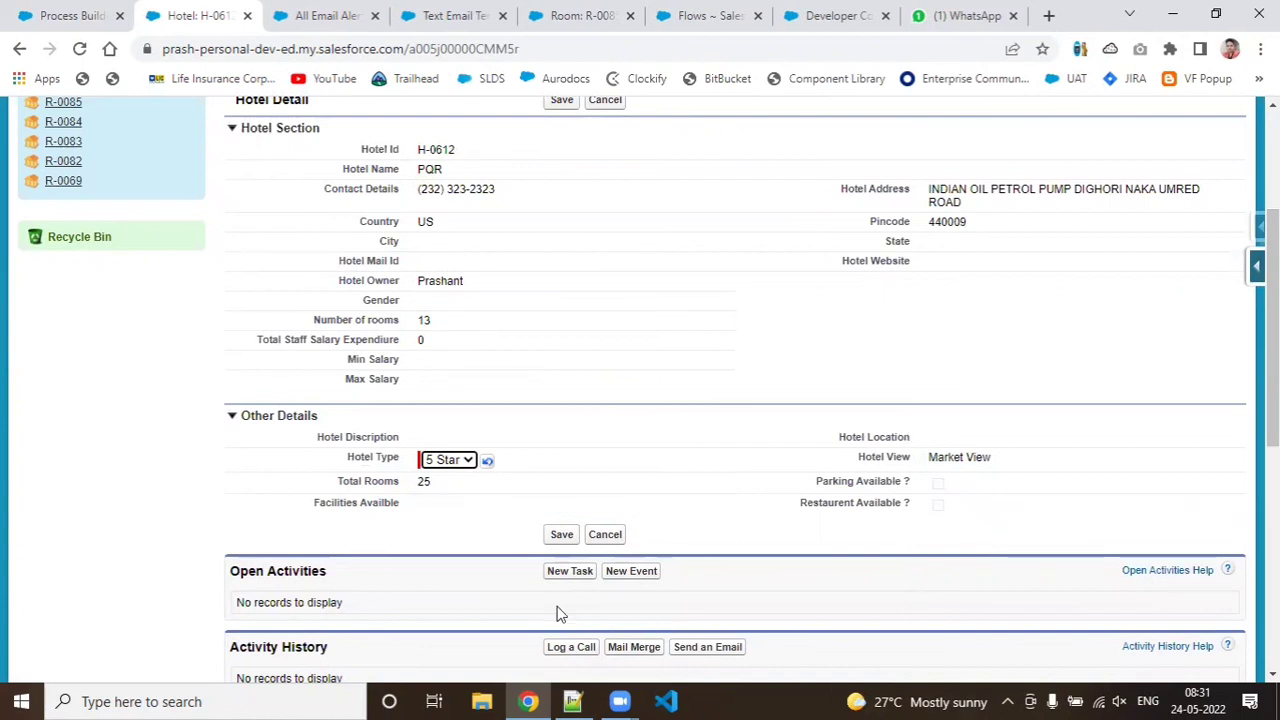
left_click(561, 536)
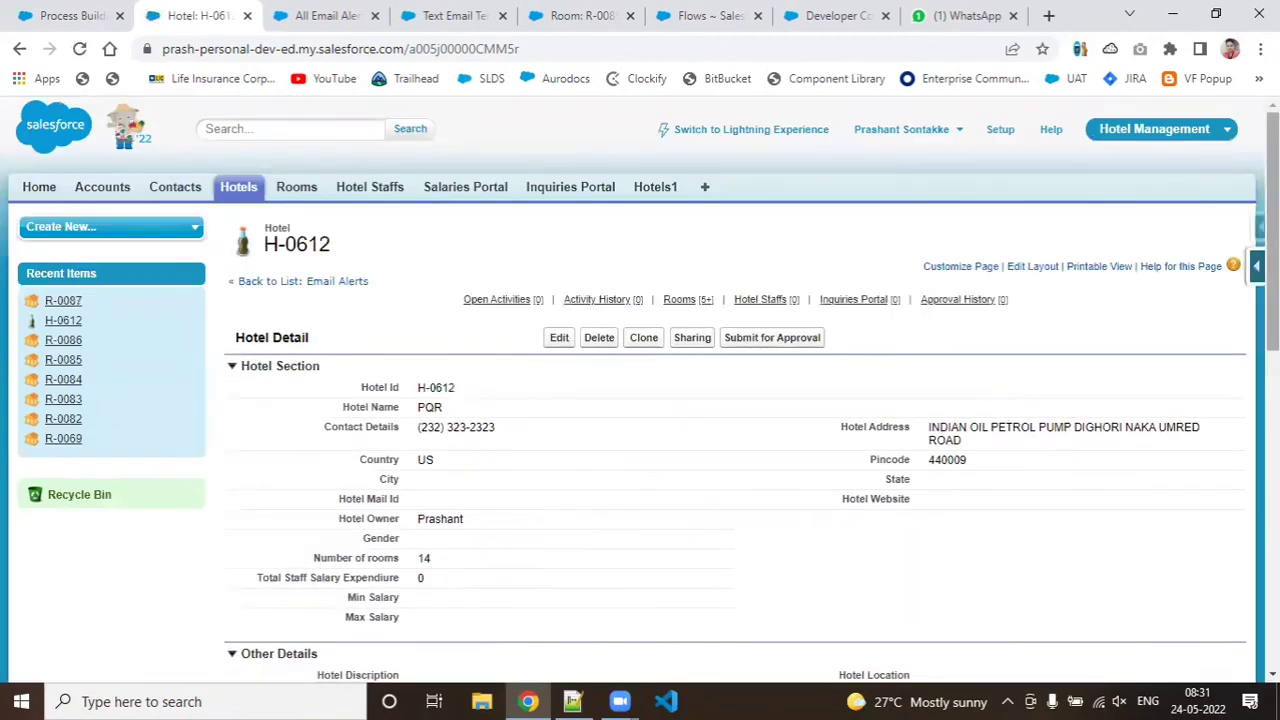
left_click_drag(1273, 250, 1273, 319)
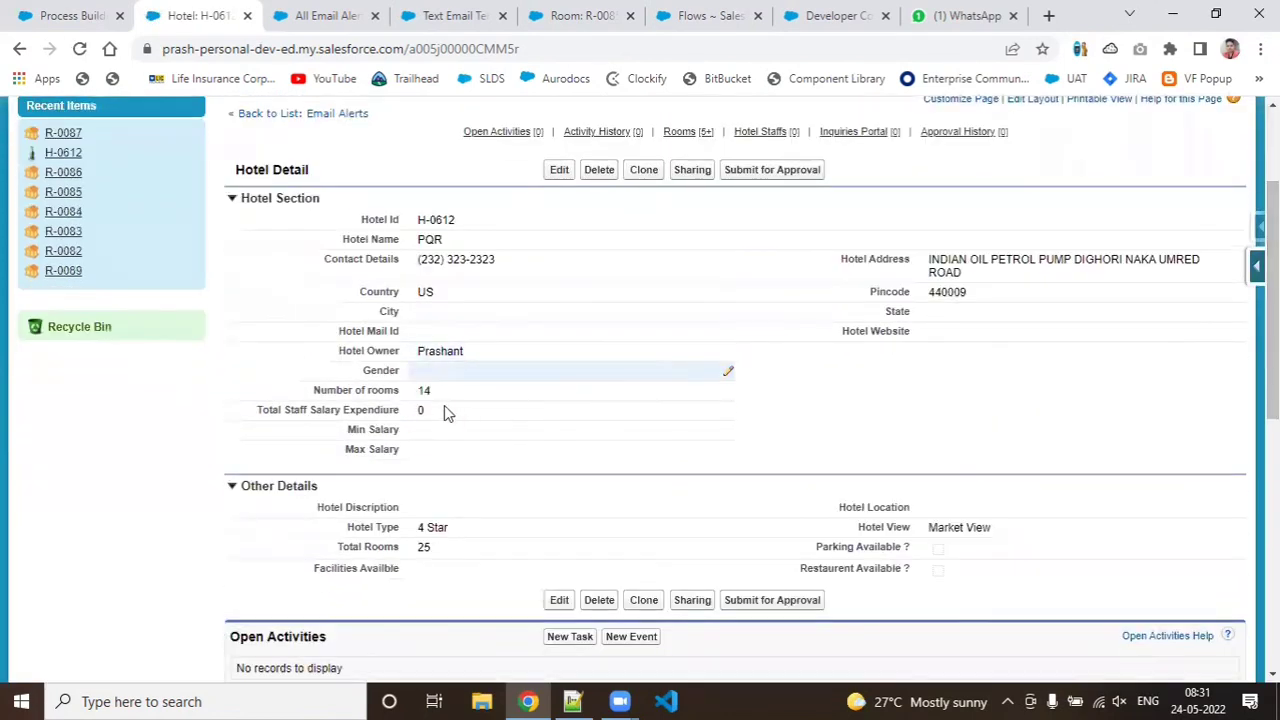